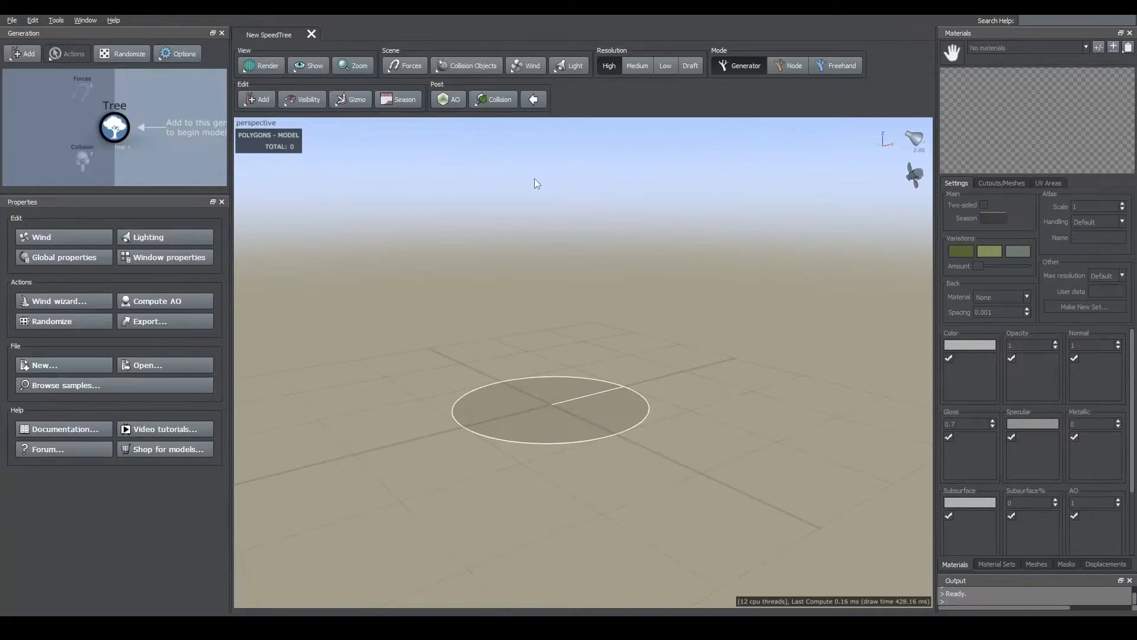
# Add a Trunk generator to the Tree generator of the blank model
pyautogui.moveTo(586, 325); pyautogui.dragTo(536, 312)
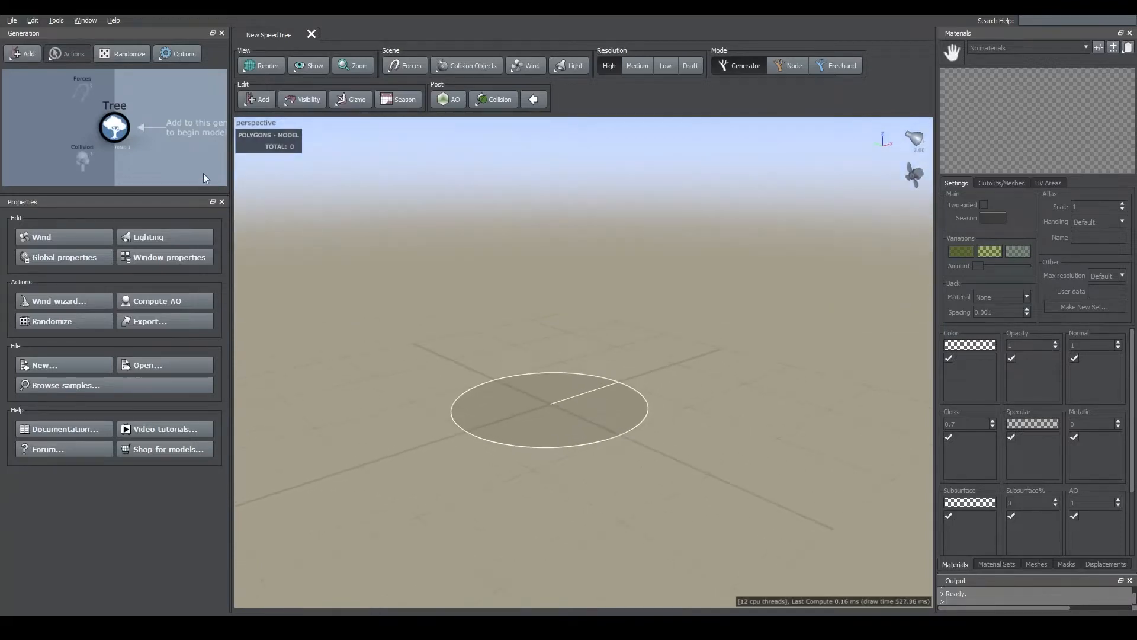
pyautogui.click(114, 126)
pyautogui.rightClick(115, 128)
pyautogui.moveTo(142, 141)
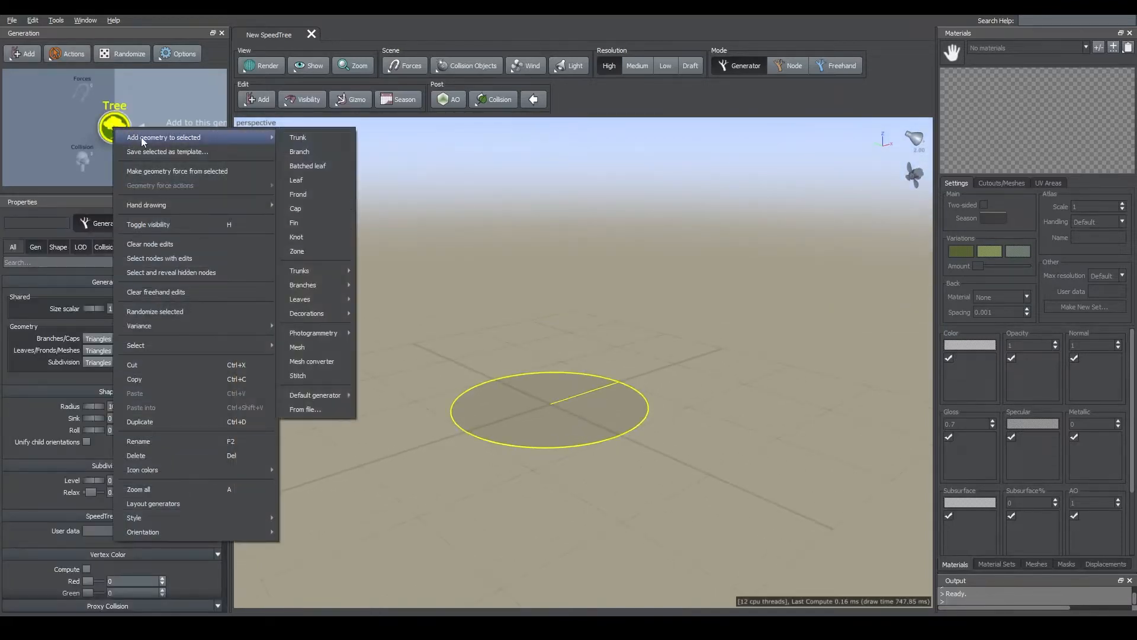
pyautogui.click(298, 137)
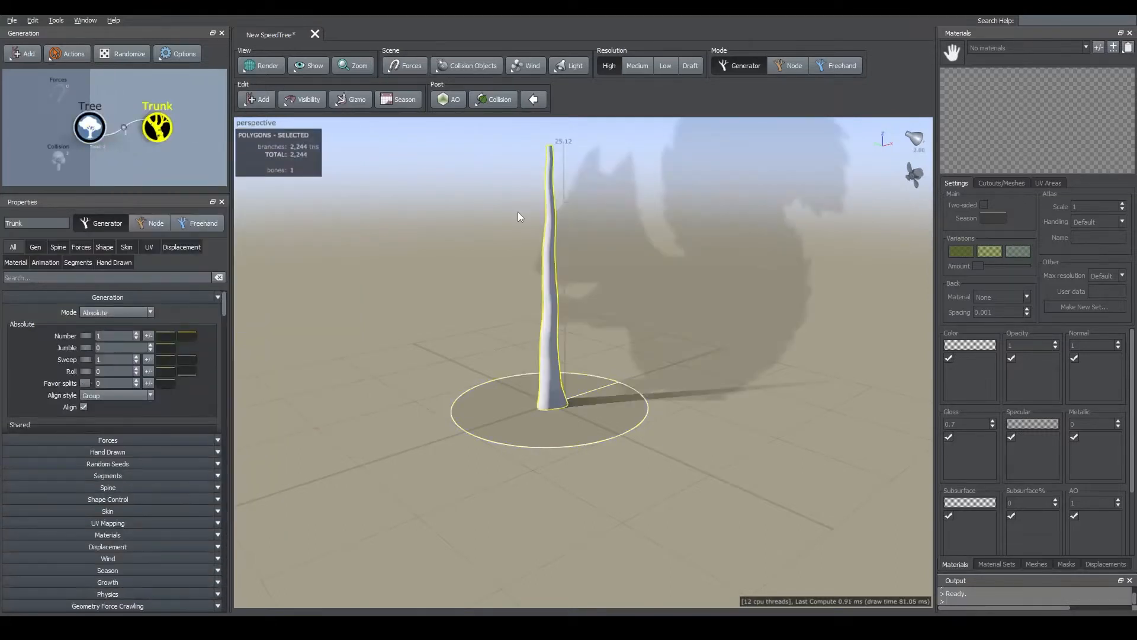
# Examine the generation modes available for the trunk in its Generation properties, leaving the mode unchanged
pyautogui.click(35, 247)
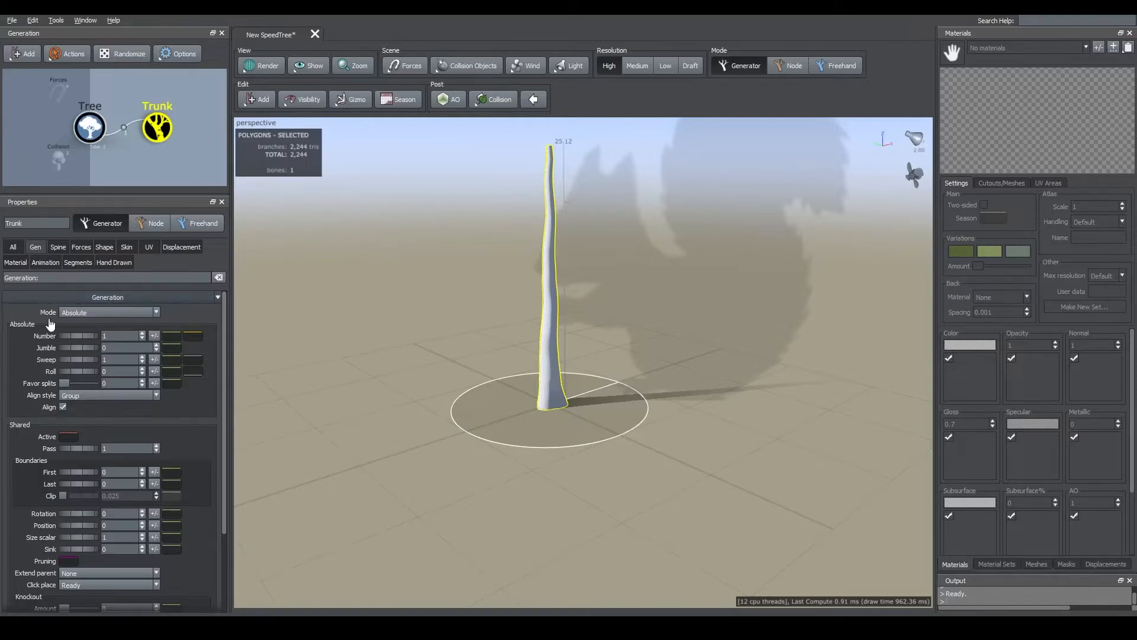
pyautogui.click(98, 314)
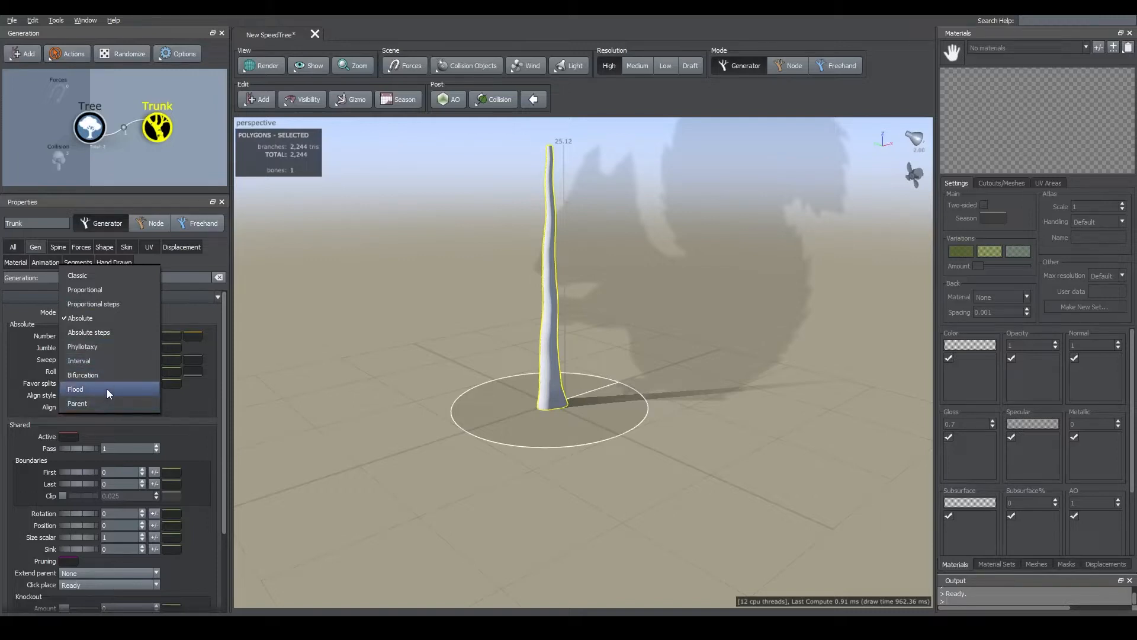
pyautogui.click(208, 265)
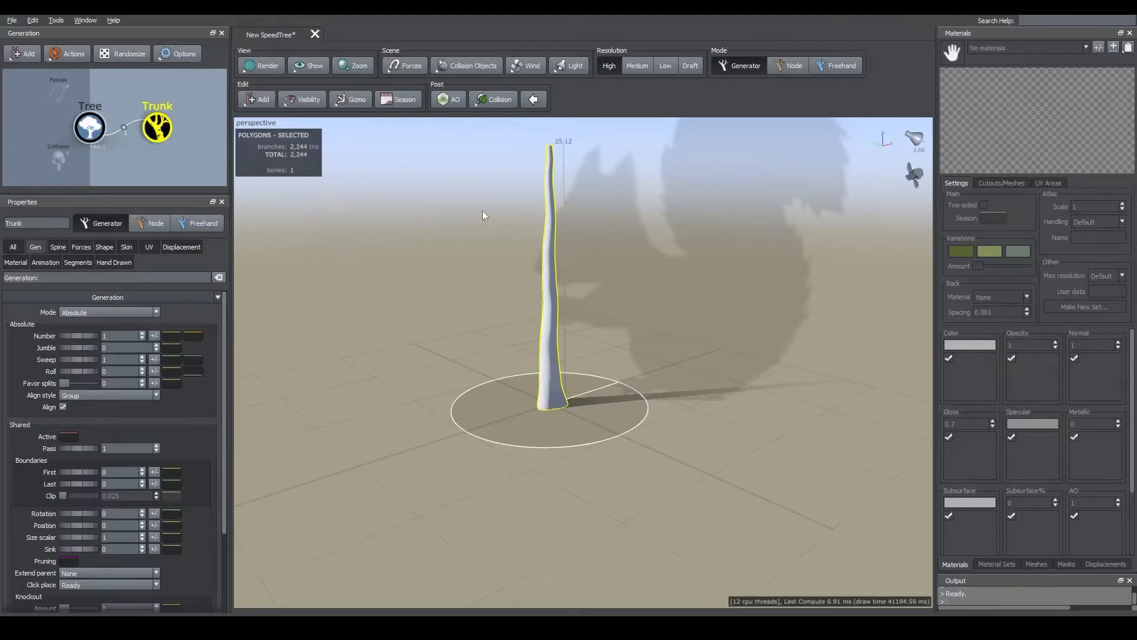
pyautogui.moveTo(486, 208); pyautogui.dragTo(573, 290)
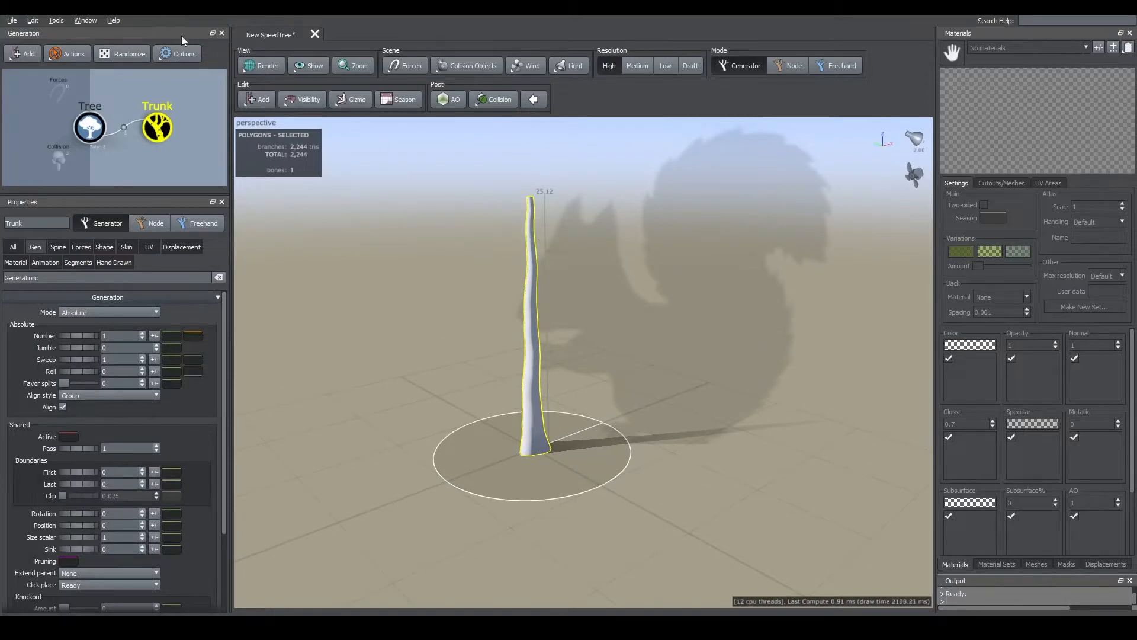
# Close the new tree without saving and open the recent Sample_Broadleaf_Forest model
pyautogui.click(315, 36)
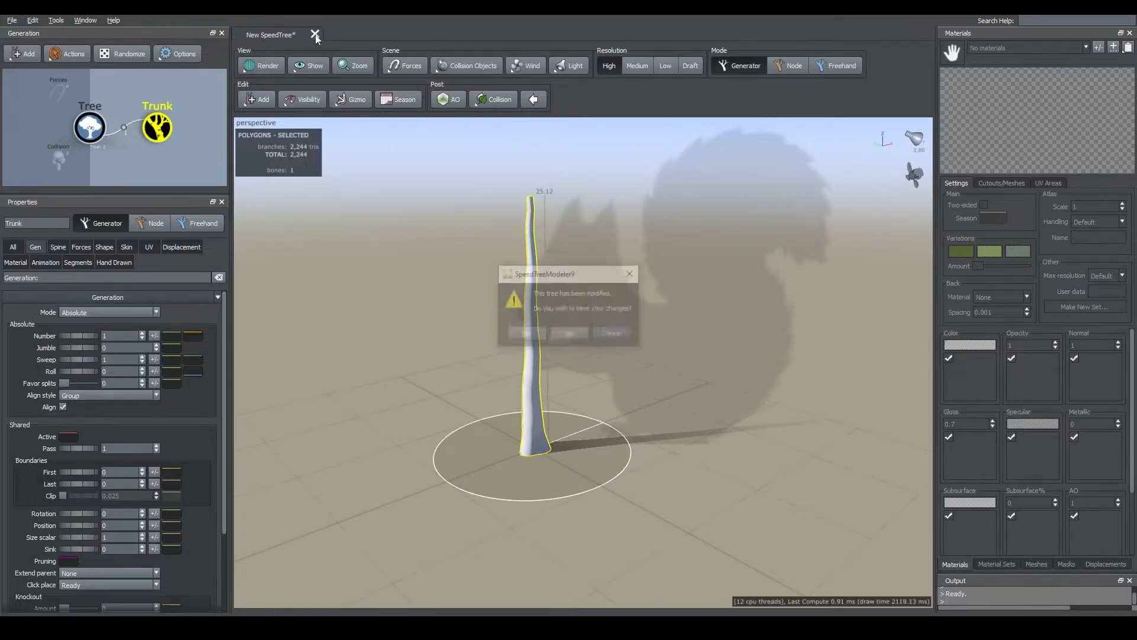
pyautogui.click(568, 335)
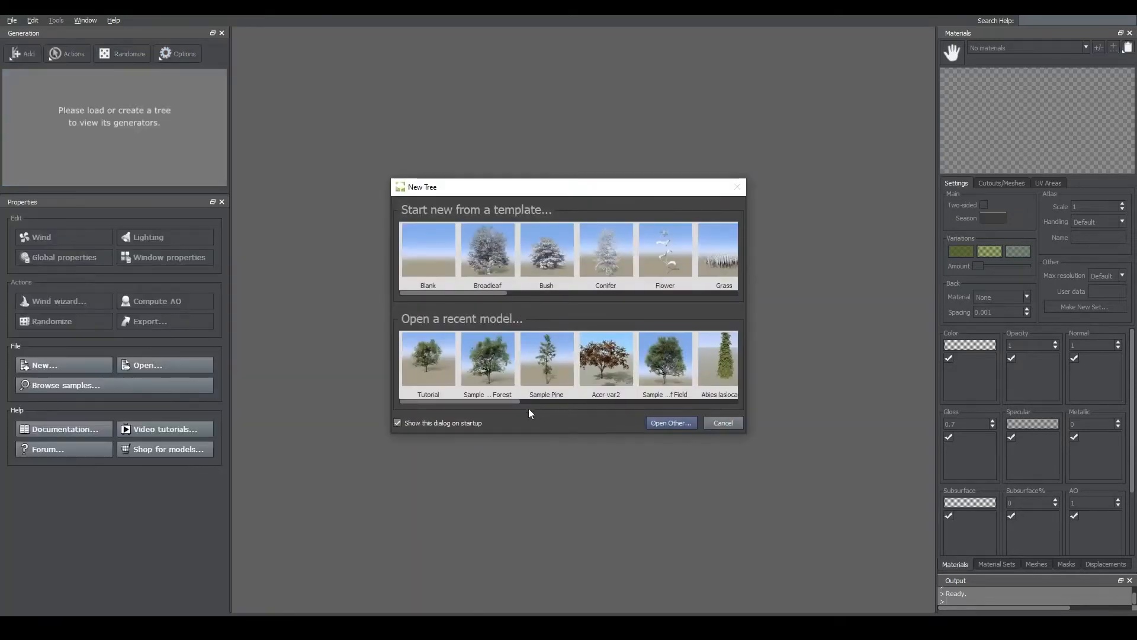
pyautogui.moveTo(510, 400)
pyautogui.mouseDown()
pyautogui.moveTo(729, 402)
pyautogui.moveTo(496, 399)
pyautogui.mouseUp()
pyautogui.click(485, 369)
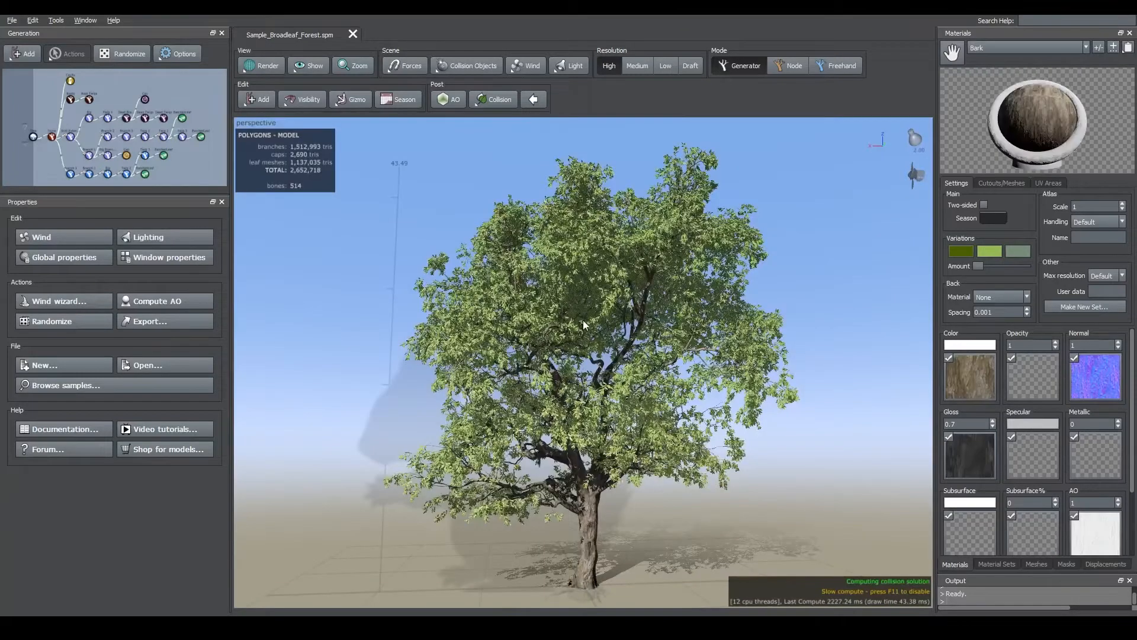
pyautogui.moveTo(581, 304); pyautogui.dragTo(578, 311)
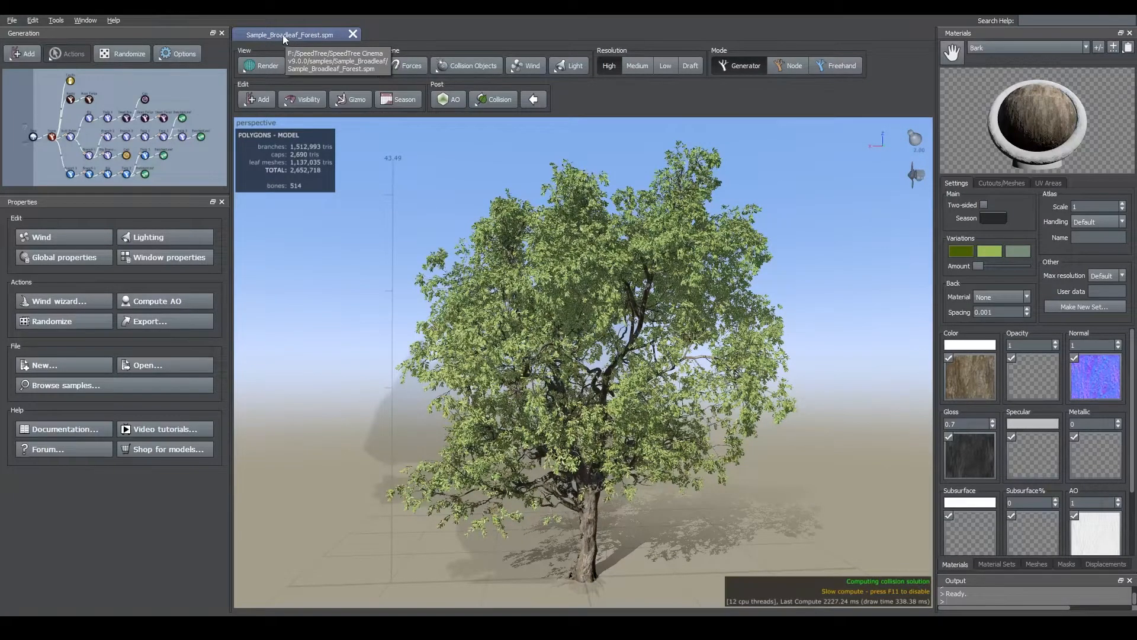
# Start saving a copy of the model in Projects (E:) > Youtube > 3D ARTS INDONESIA > Project 51 - Speedtree > 6. Generation Mode
pyautogui.click(11, 20)
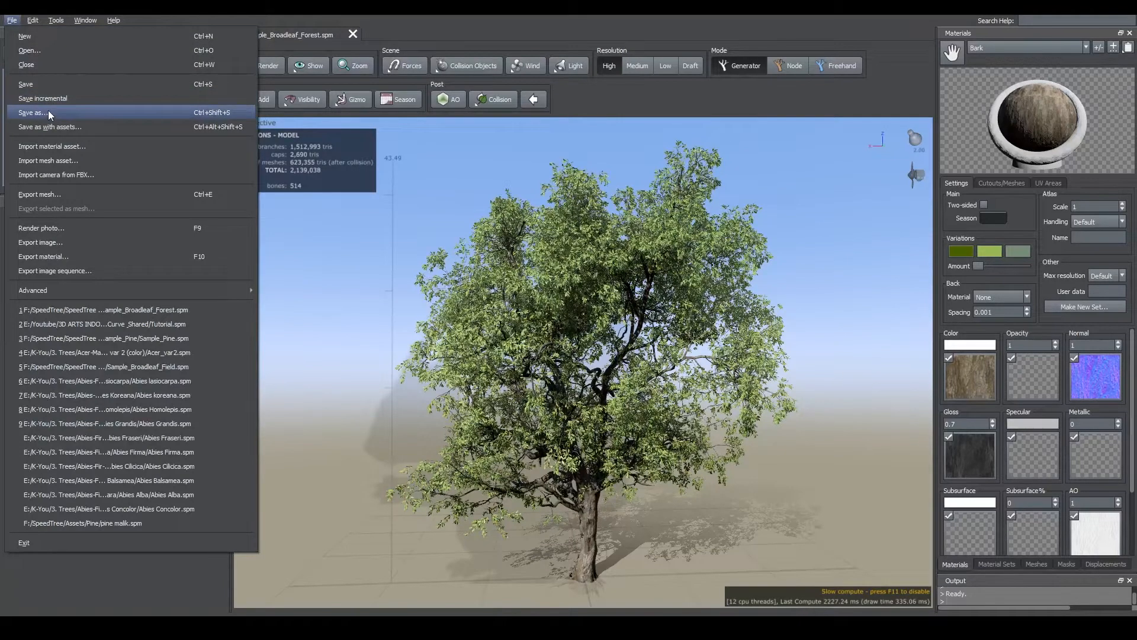
pyautogui.click(53, 113)
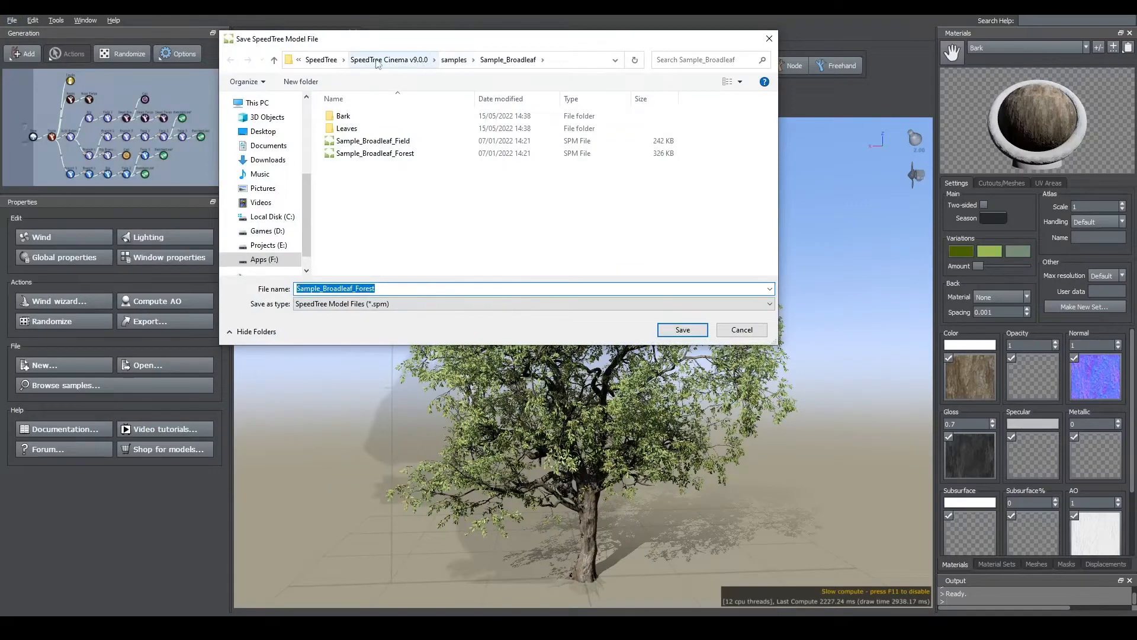
pyautogui.click(268, 245)
pyautogui.scroll(-5, 367, 237)
pyautogui.doubleClick(355, 265)
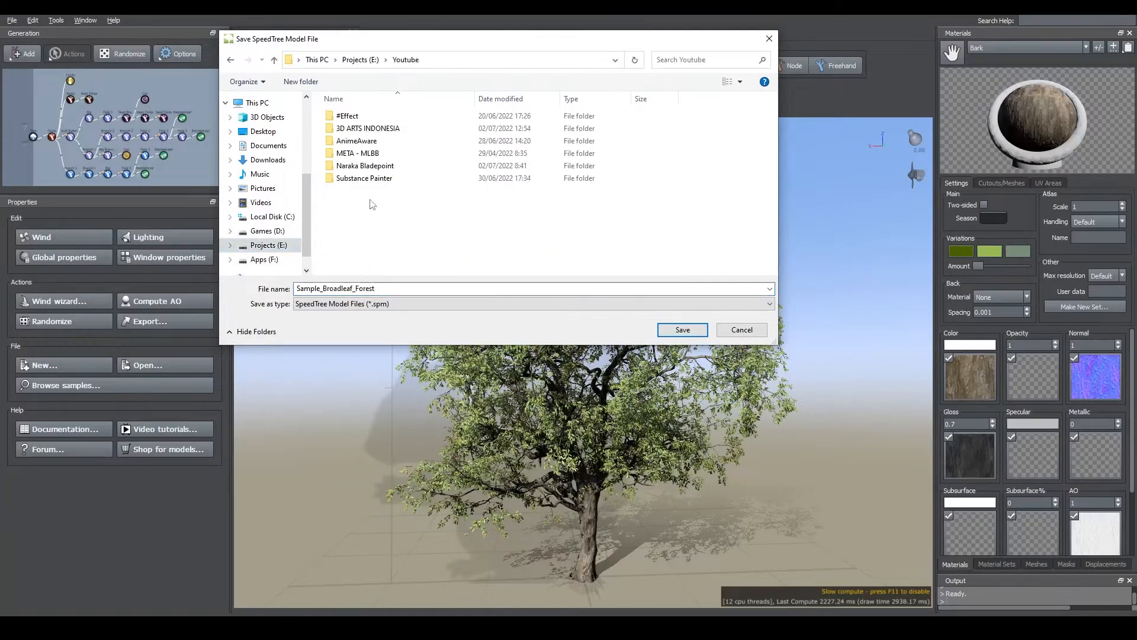
pyautogui.doubleClick(369, 128)
pyautogui.scroll(-6, 385, 254)
pyautogui.click(396, 269)
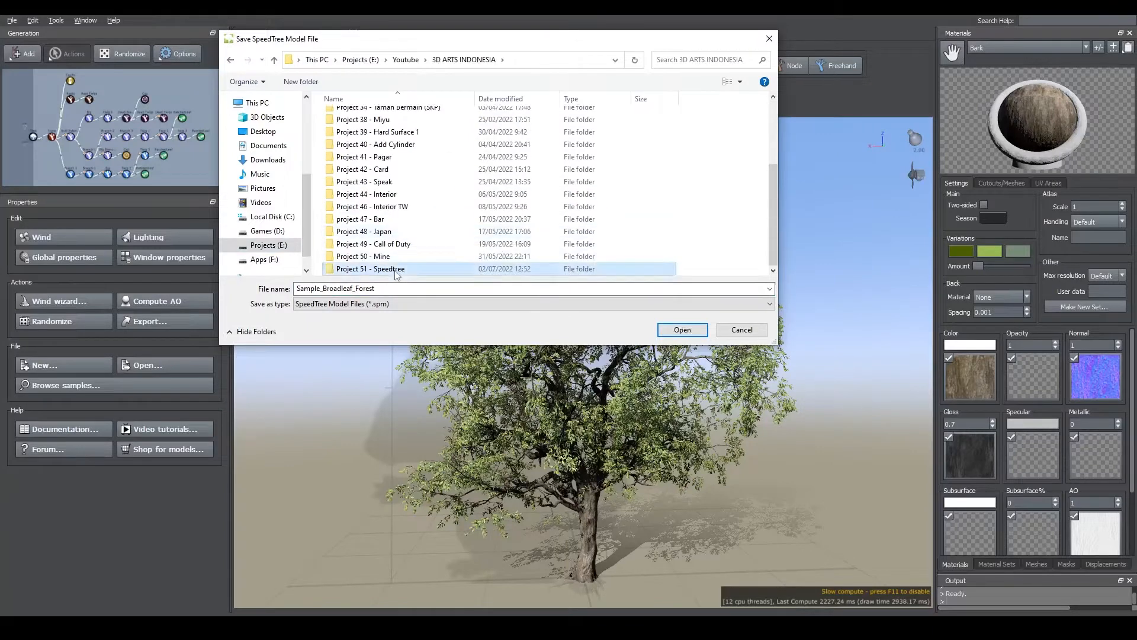
pyautogui.doubleClick(396, 270)
pyautogui.doubleClick(378, 180)
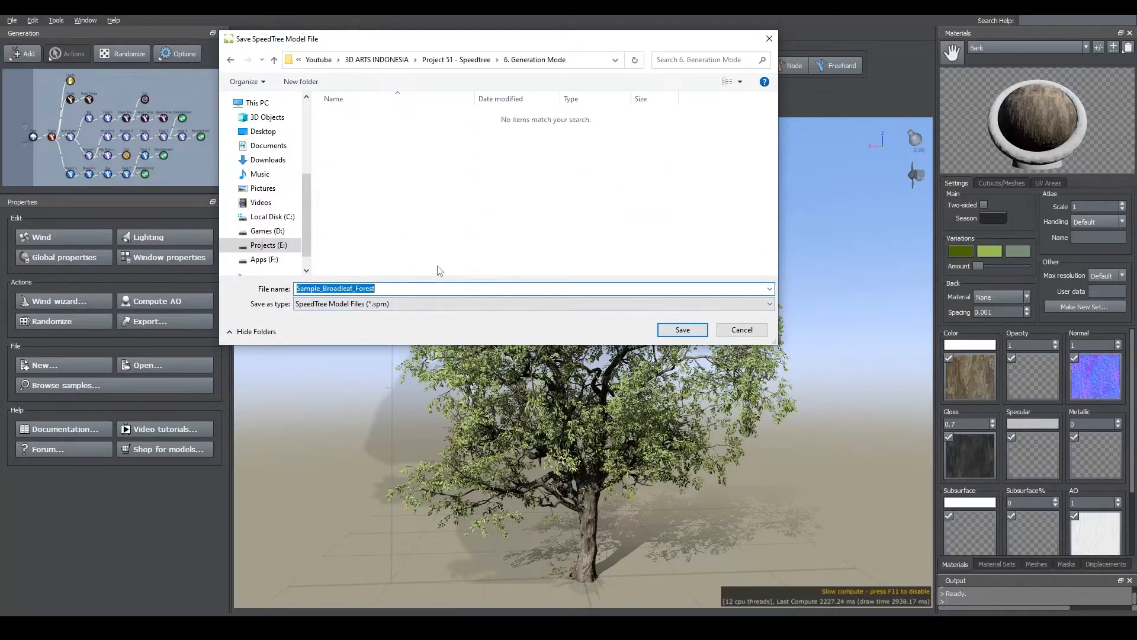
# Name the copy Tutotial_Generation_Mode and save it as a SpeedTree model file
pyautogui.write('Tu')
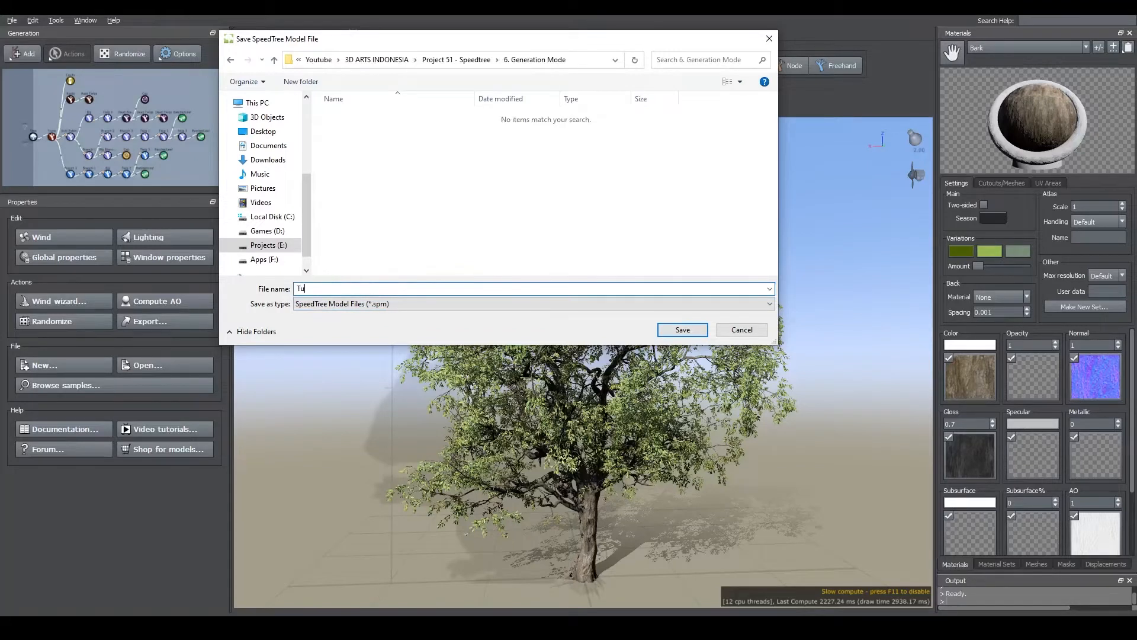
pyautogui.write('totial_Generation_Mode')
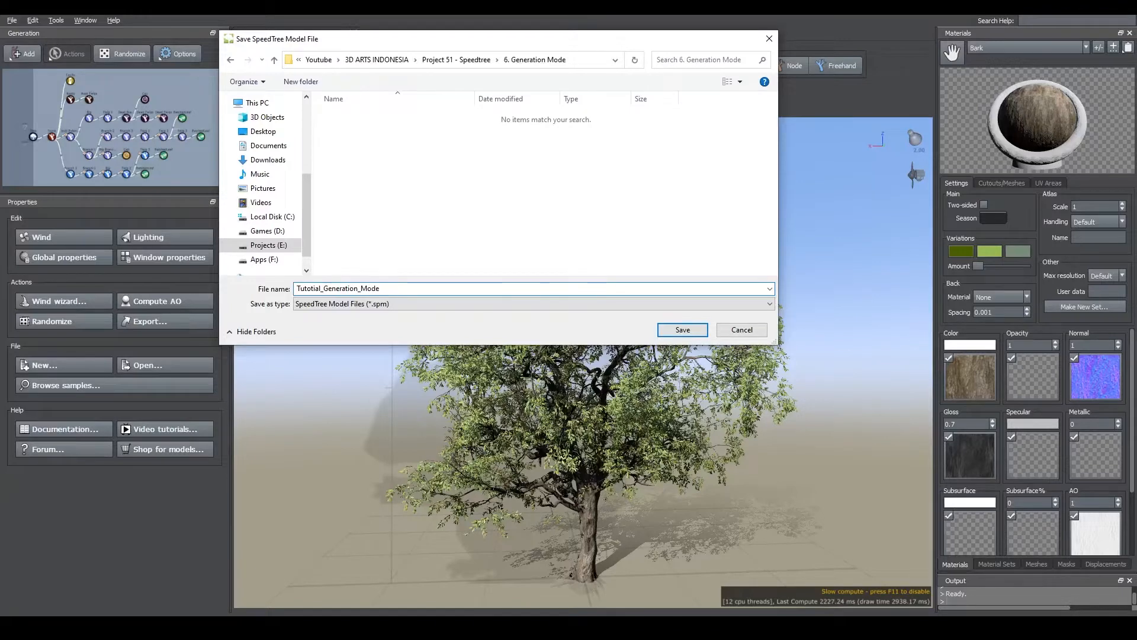
pyautogui.click(675, 328)
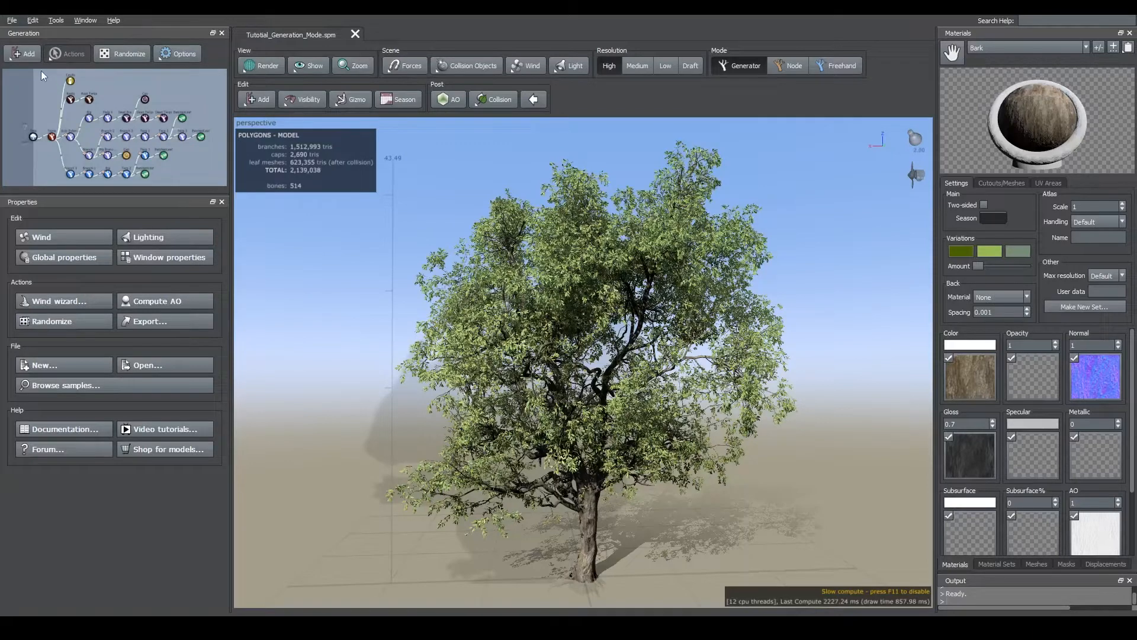
# Delete all generators attached to the Tree generator, leaving only the Tree generator itself
pyautogui.moveTo(41, 70); pyautogui.dragTo(218, 182)
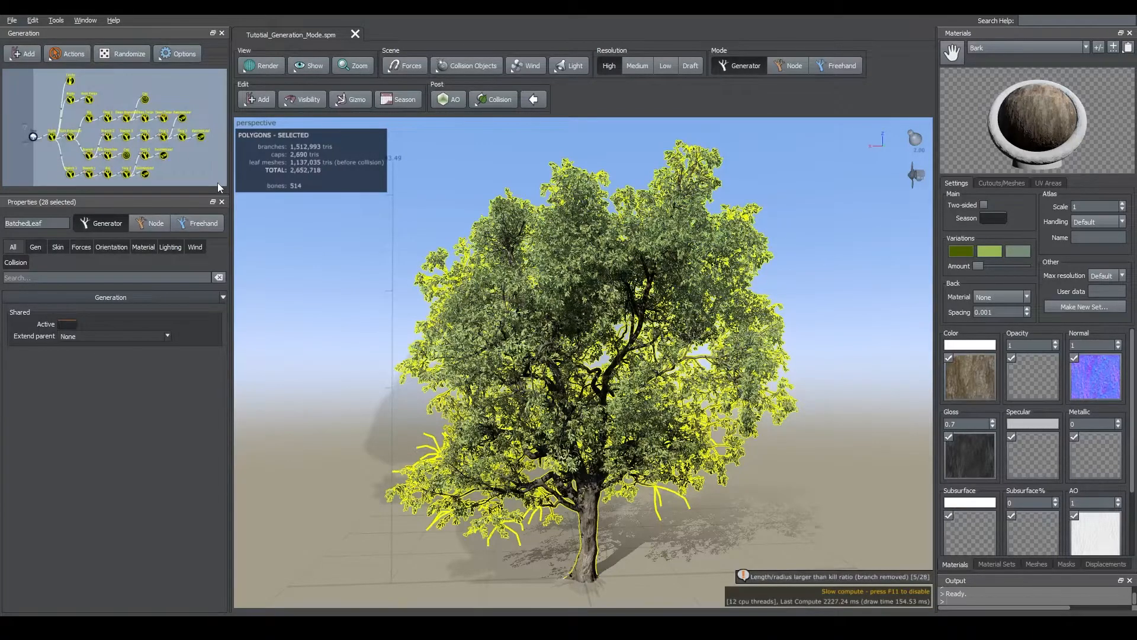
pyautogui.press('Delete')
pyautogui.moveTo(583, 424)
pyautogui.mouseDown()
pyautogui.moveTo(578, 453)
pyautogui.moveTo(593, 432)
pyautogui.mouseUp()
pyautogui.moveTo(593, 433); pyautogui.dragTo(571, 385, button='middle')
pyautogui.scroll(-3, 568, 400)
pyautogui.scroll(6, 565, 410)
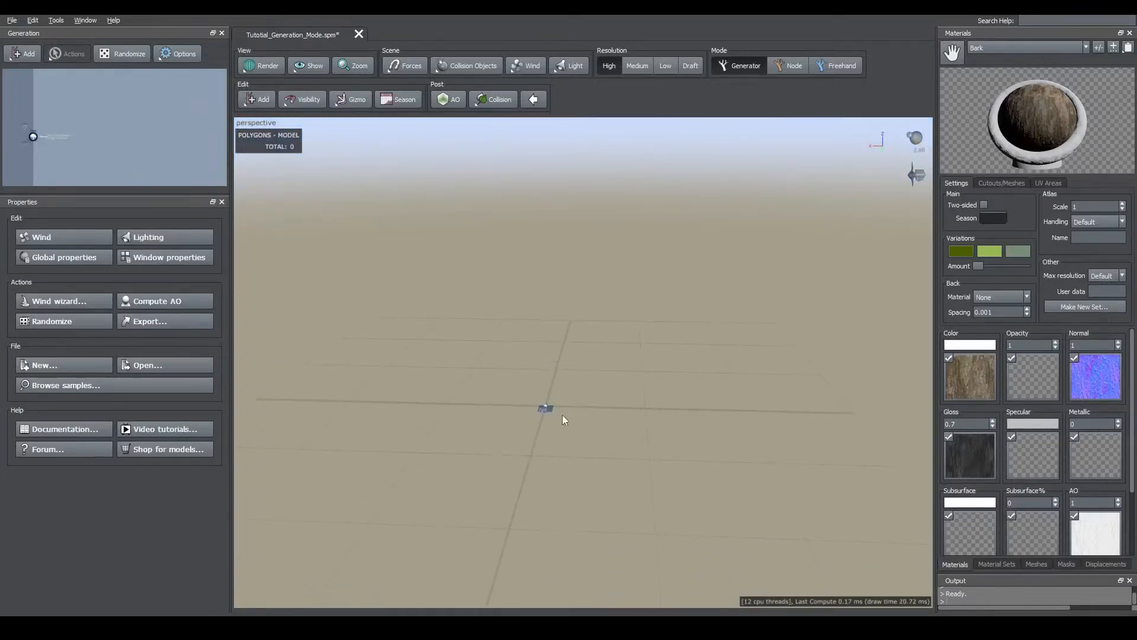
# Remove the leftover leaf cutout geometry forces at the origin of the scene
pyautogui.moveTo(524, 435); pyautogui.dragTo(514, 444)
pyautogui.click(511, 422)
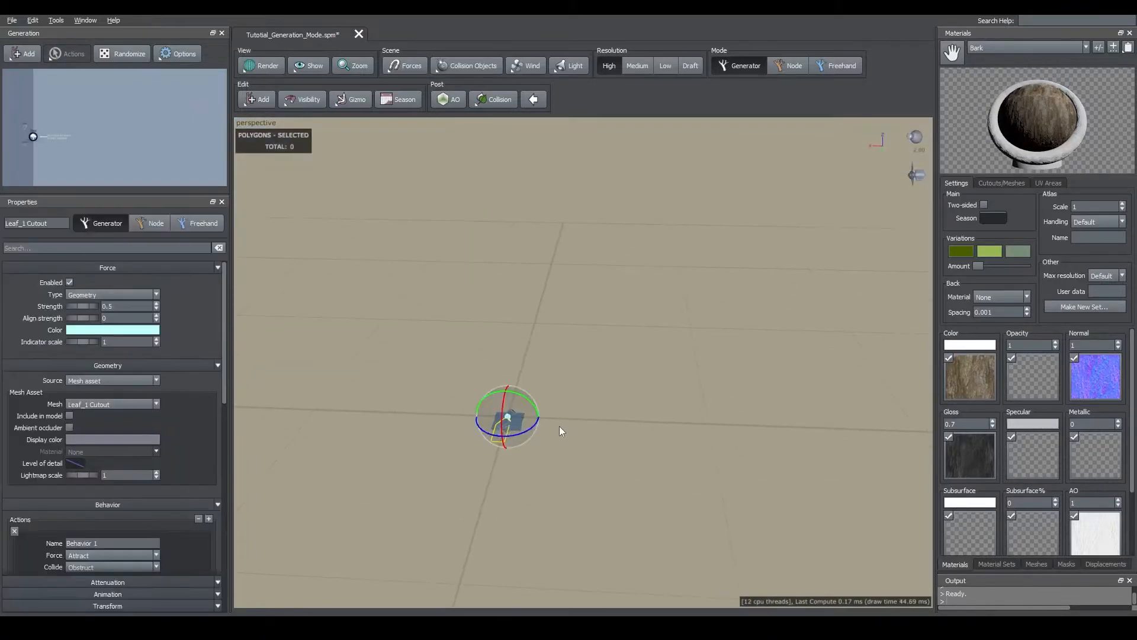
pyautogui.click(559, 425)
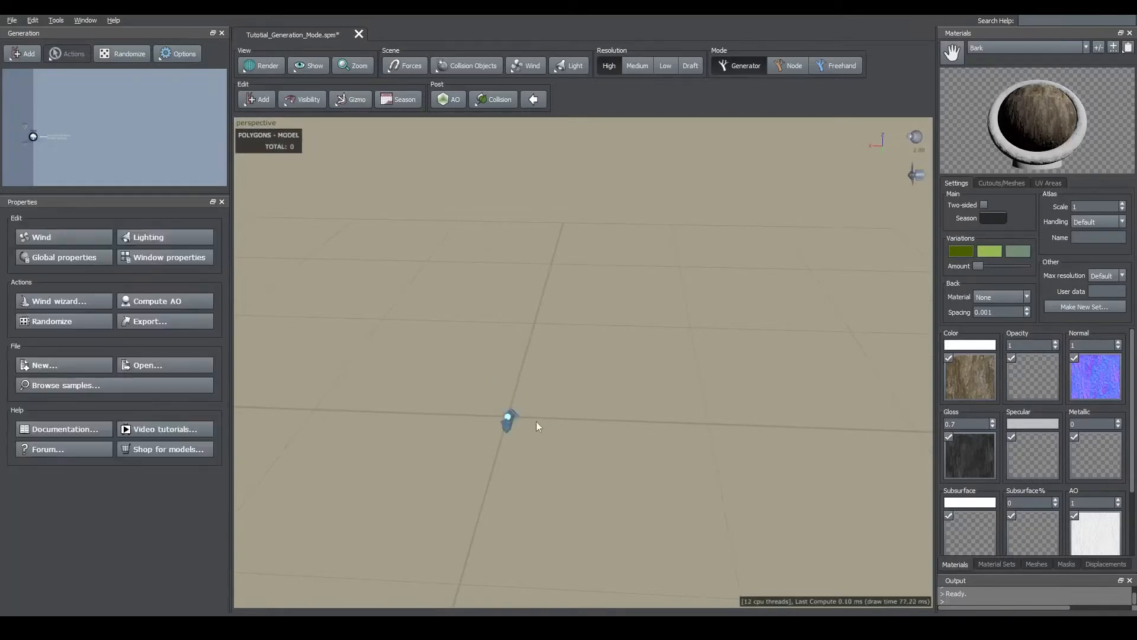
pyautogui.click(532, 422)
pyautogui.click(548, 422)
# Set the Tree generator's Shape radius to 8
pyautogui.scroll(-5, 34, 143)
pyautogui.scroll(7, 62, 141)
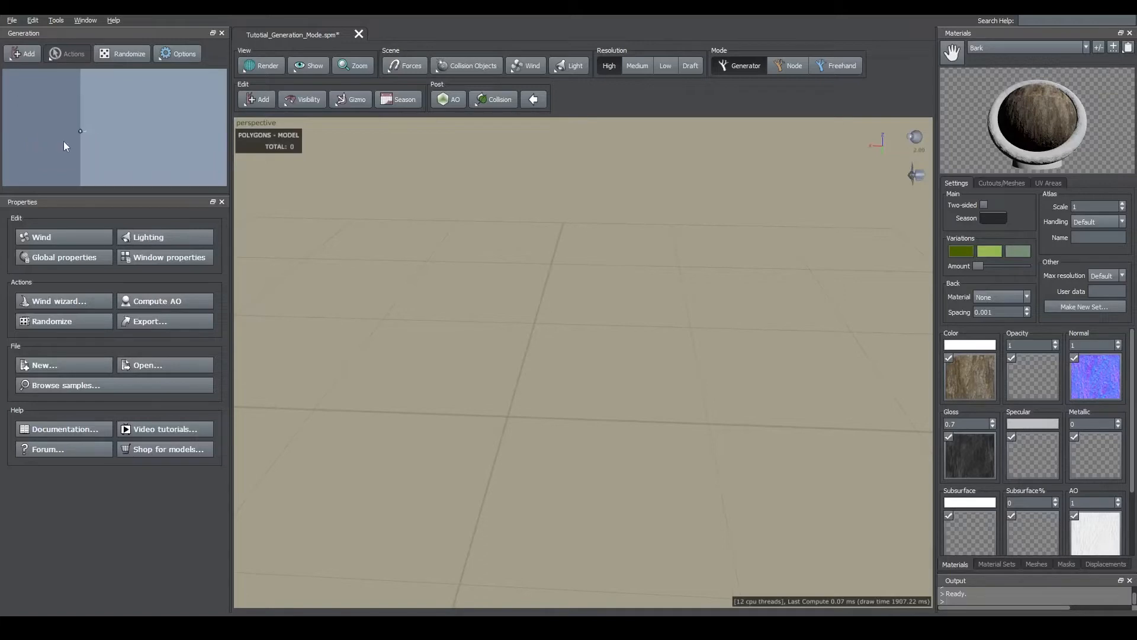
pyautogui.moveTo(63, 141); pyautogui.dragTo(165, 133, button='middle')
pyautogui.scroll(5, 114, 132)
pyautogui.click(95, 150)
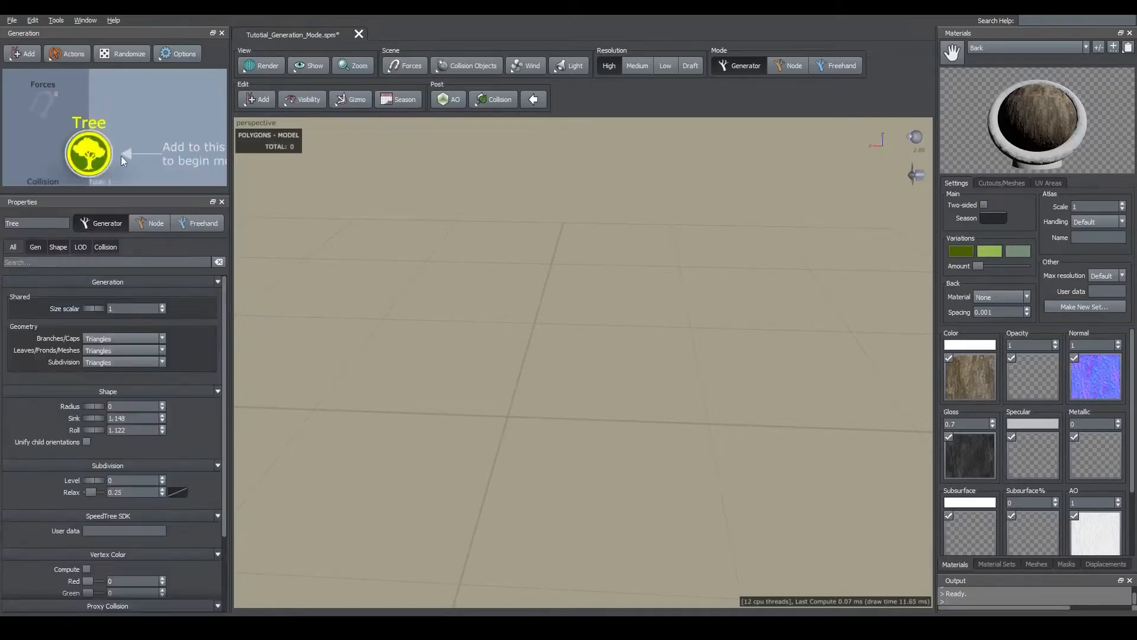
pyautogui.scroll(-4, 127, 158)
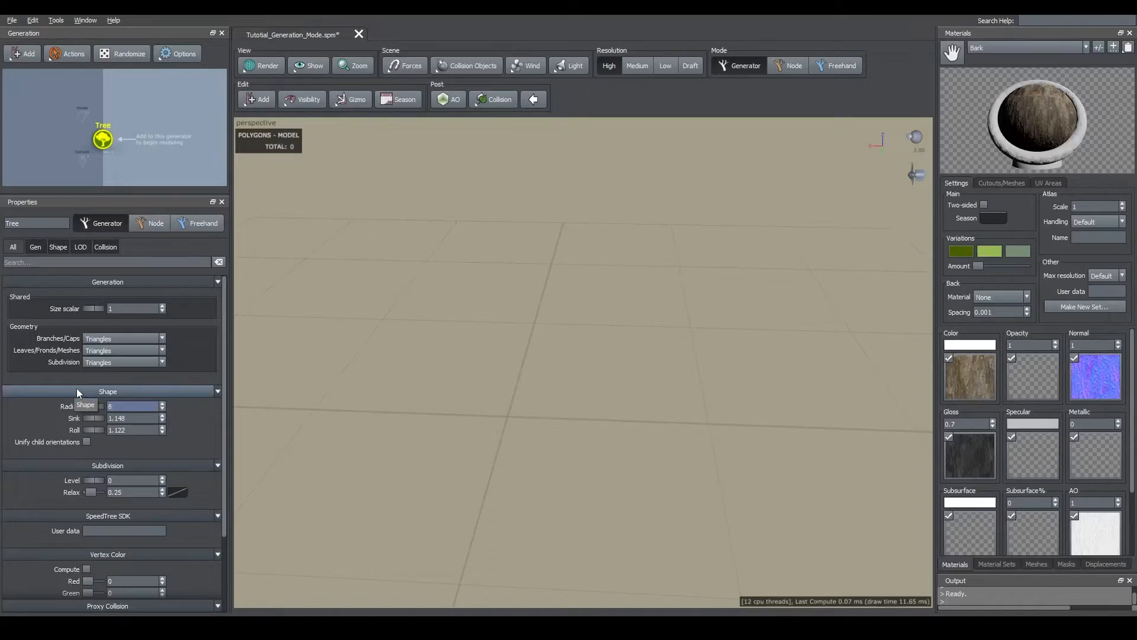
pyautogui.press('Return')
pyautogui.scroll(-5, 593, 280)
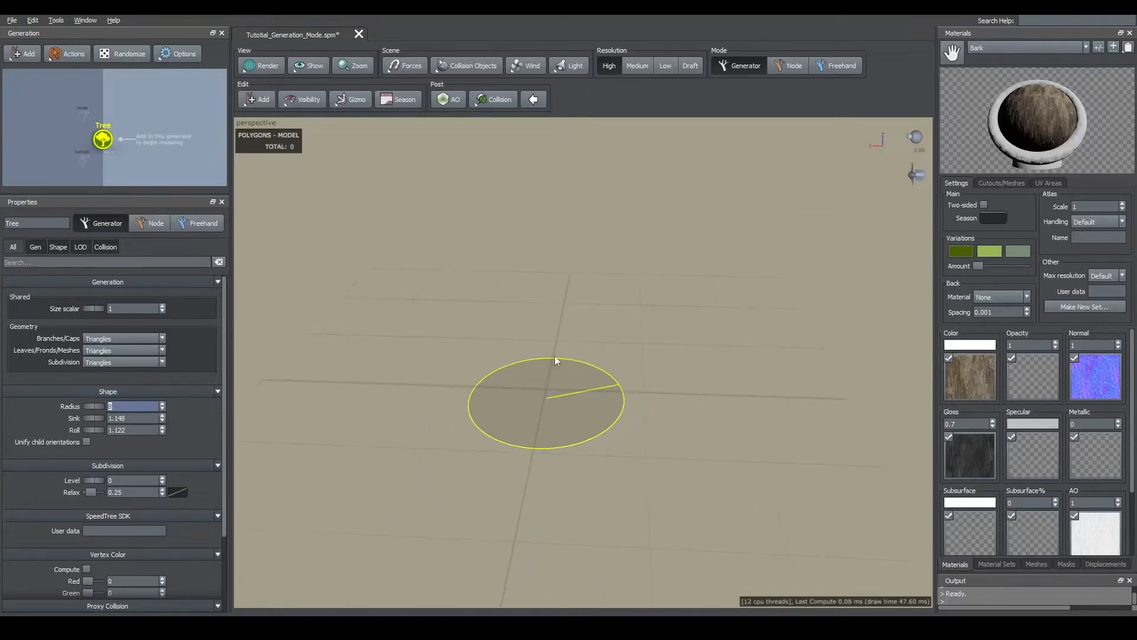
pyautogui.moveTo(554, 360)
pyautogui.mouseDown()
pyautogui.moveTo(596, 368)
pyautogui.moveTo(569, 365)
pyautogui.moveTo(545, 339)
pyautogui.mouseUp()
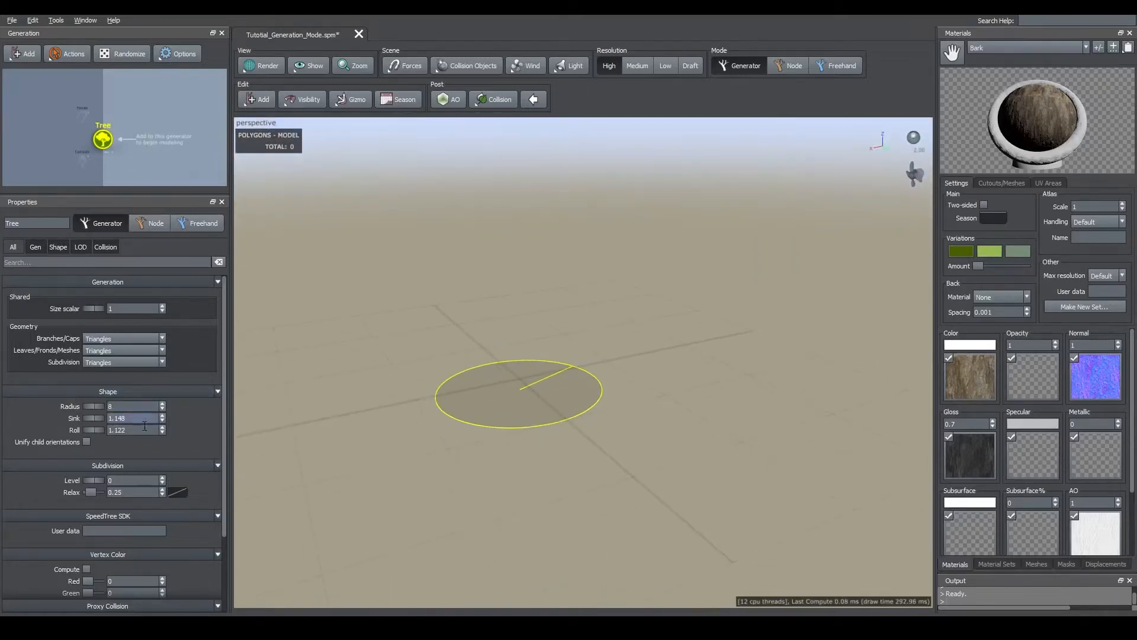
# Set the Tree generator's Sink to 0
pyautogui.doubleClick(77, 419)
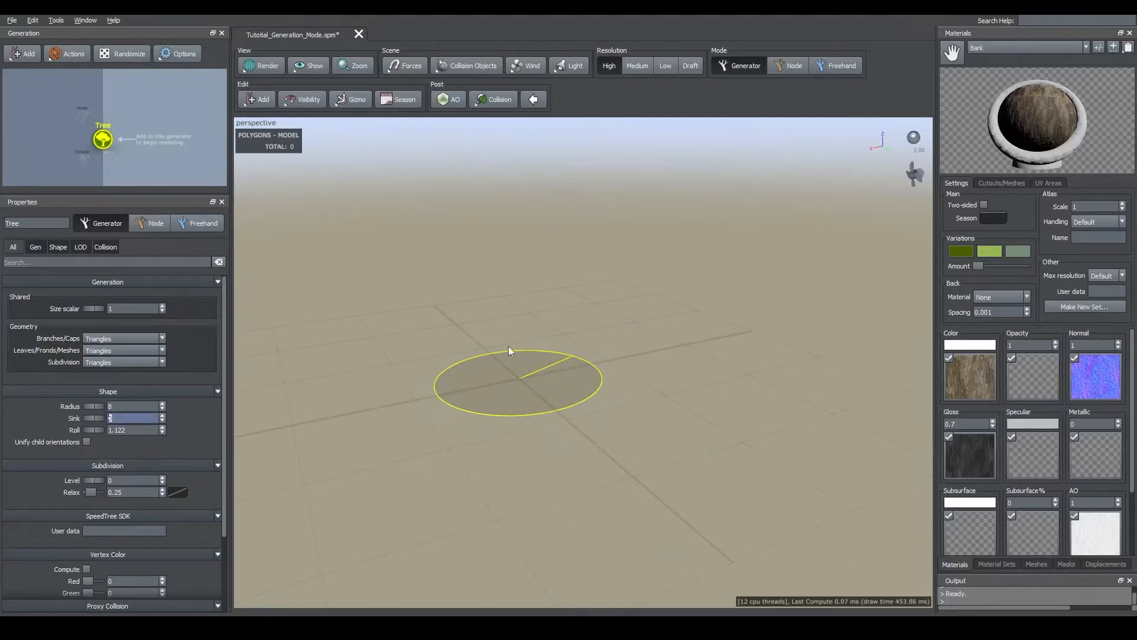
pyautogui.moveTo(549, 378)
pyautogui.mouseDown()
pyautogui.moveTo(536, 383)
pyautogui.moveTo(537, 371)
pyautogui.mouseUp()
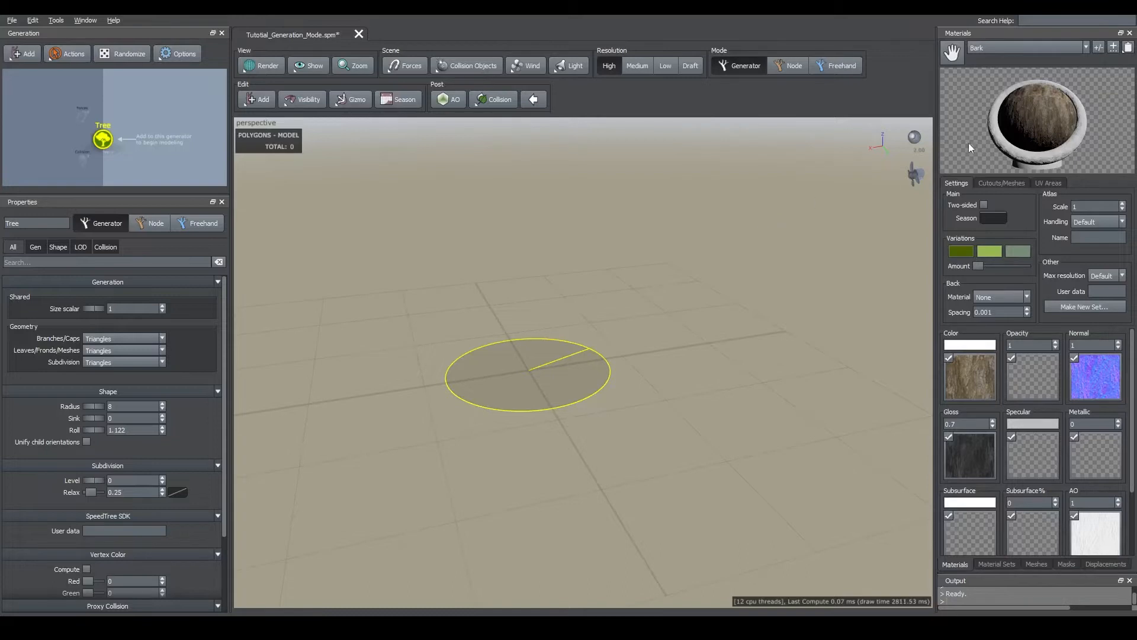
pyautogui.moveTo(597, 294); pyautogui.dragTo(596, 302)
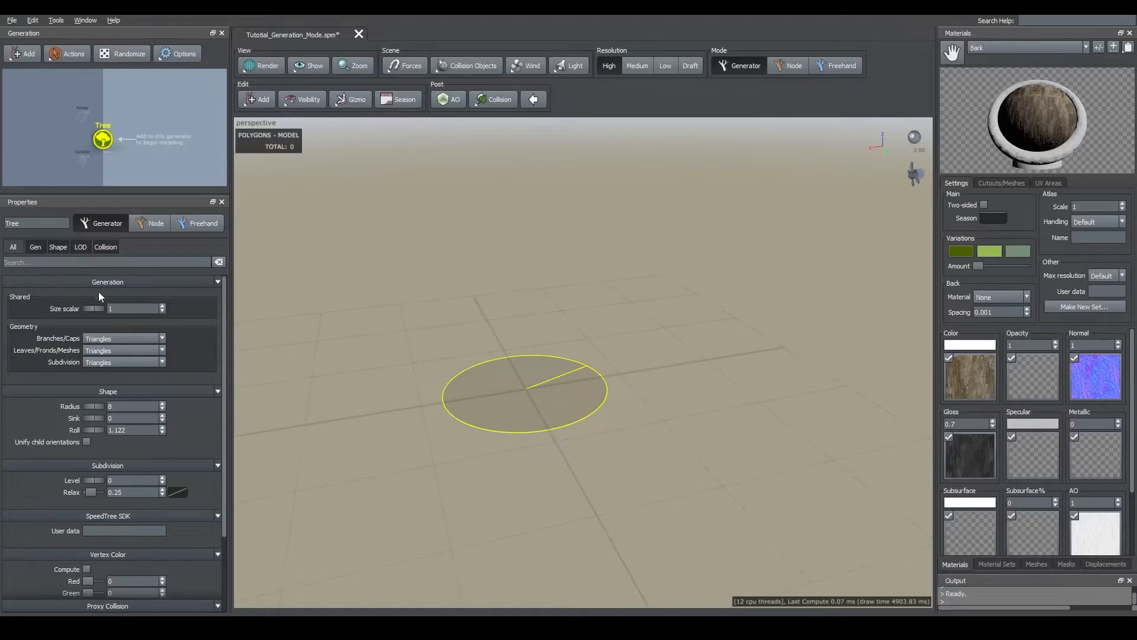
# Show only the Tree generator's Generation properties and attach a default Trunk generator to the Tree generator
pyautogui.click(37, 246)
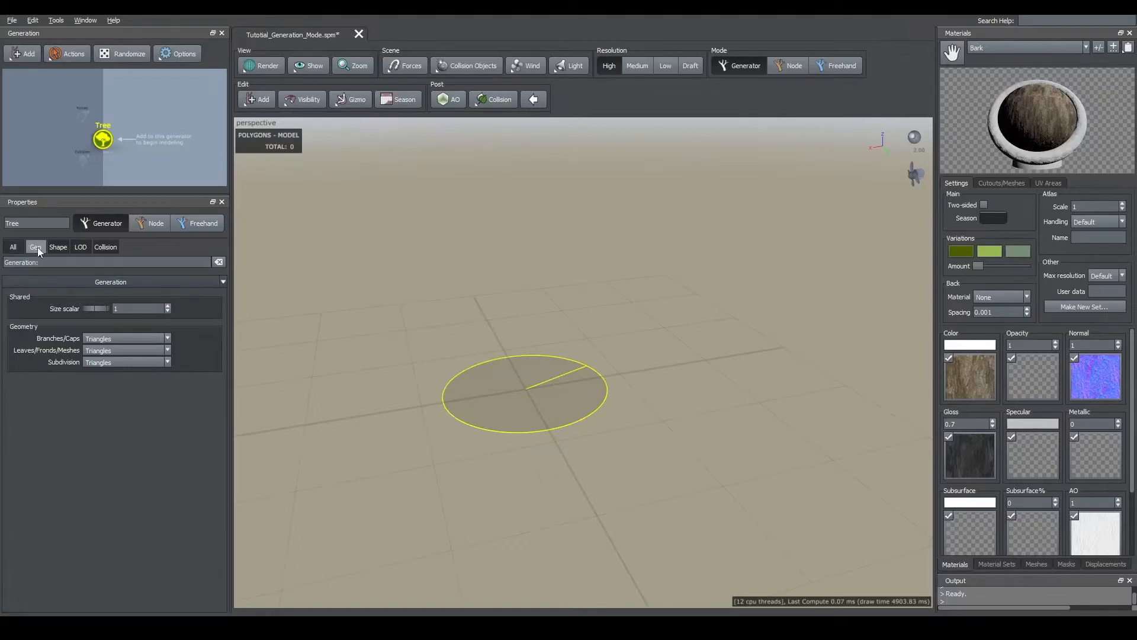
pyautogui.moveTo(433, 297); pyautogui.dragTo(537, 332)
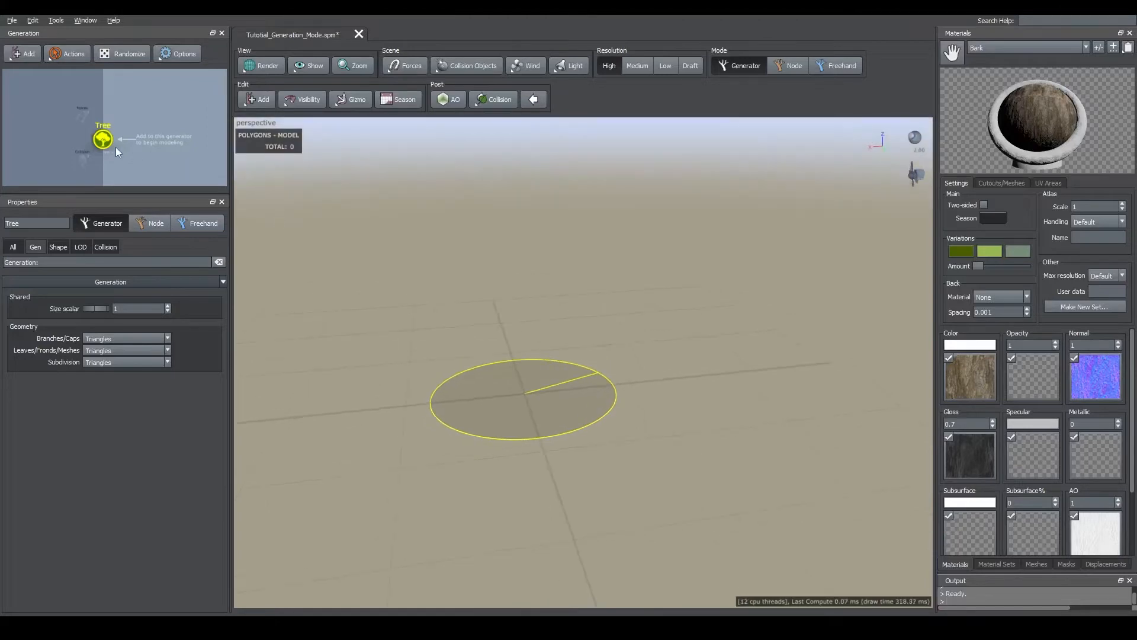
pyautogui.scroll(3, 116, 147)
pyautogui.moveTo(154, 175); pyautogui.dragTo(148, 155, button='middle')
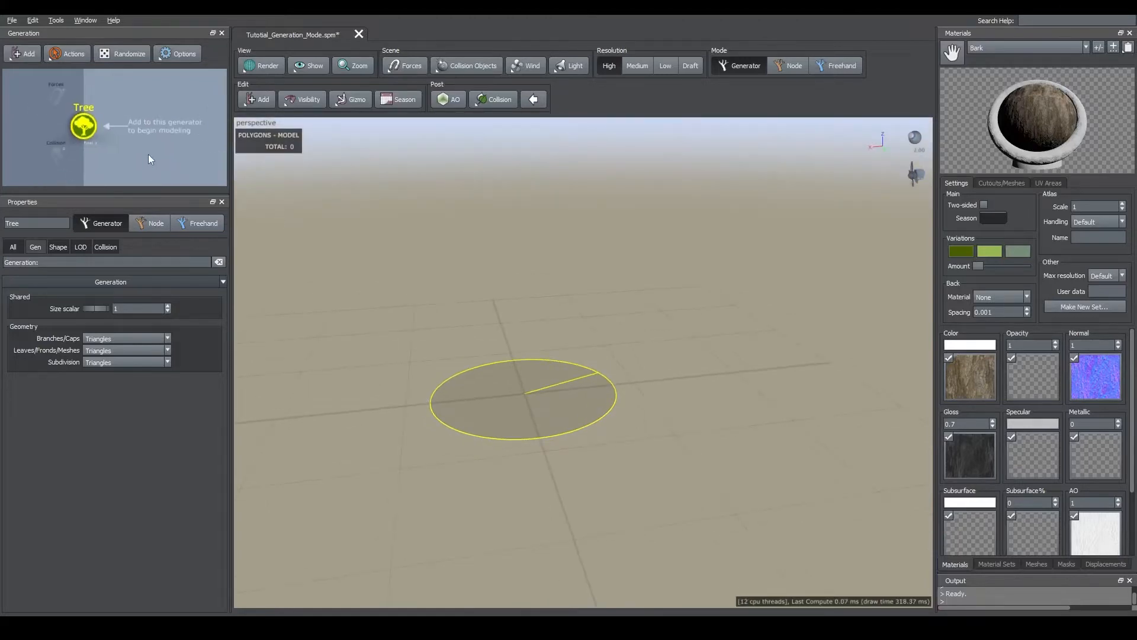
pyautogui.rightClick(85, 129)
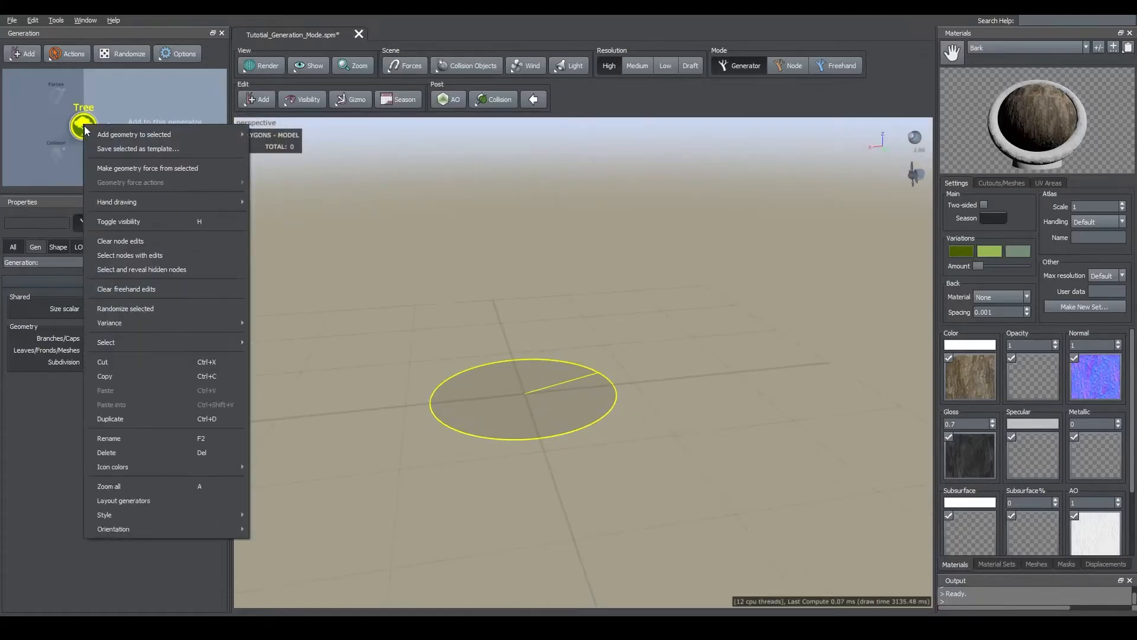
pyautogui.moveTo(116, 132)
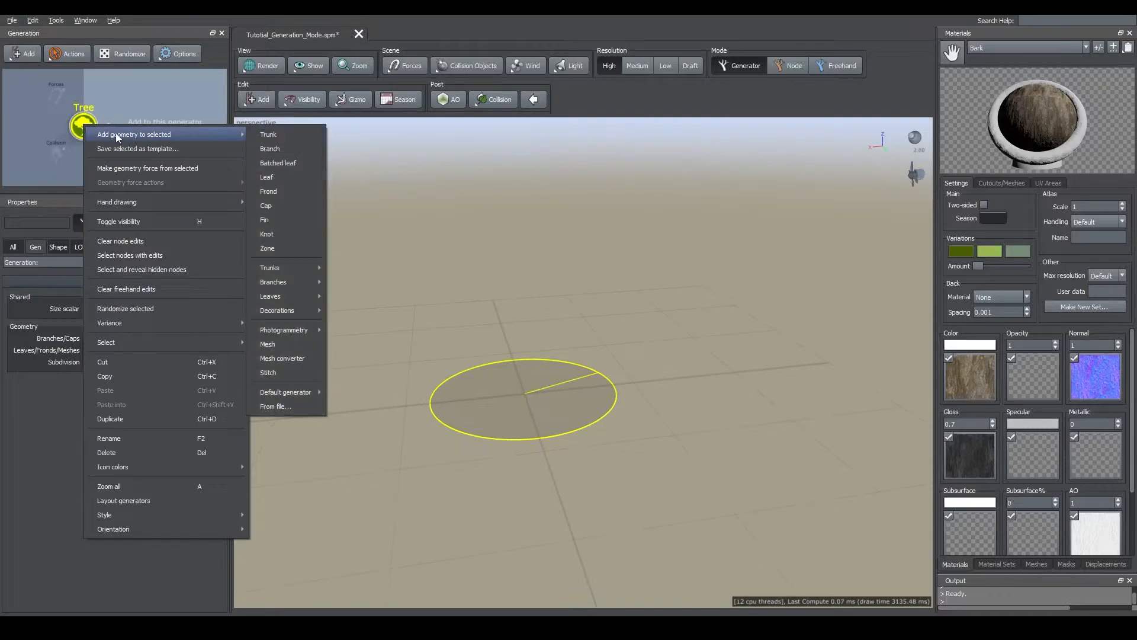
pyautogui.click(269, 134)
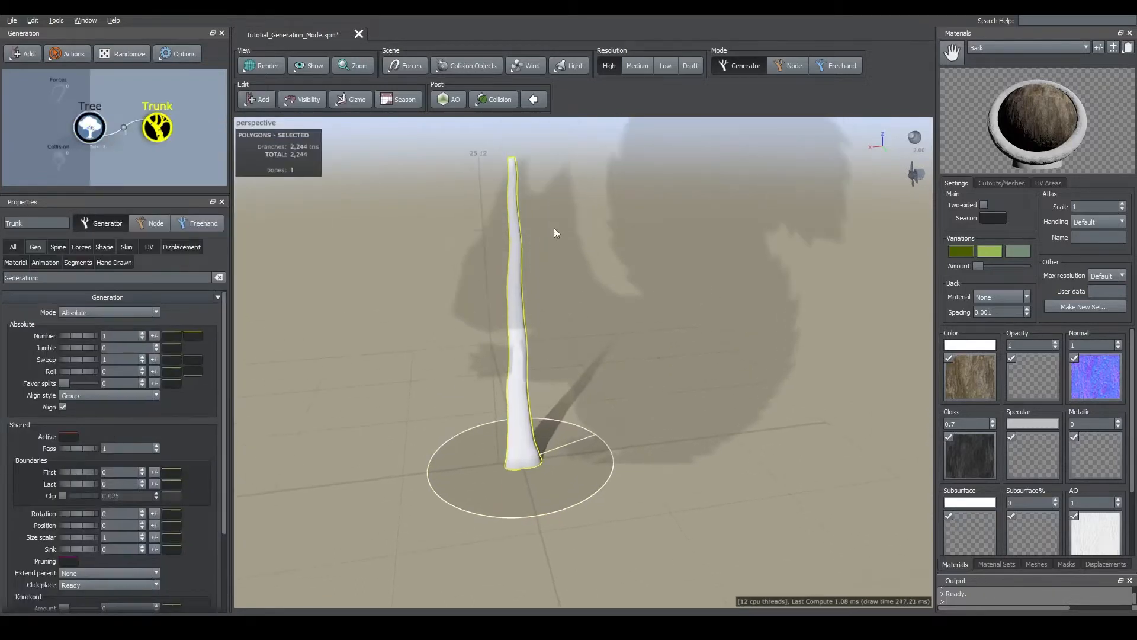
# Apply the Bark material to the trunk
pyautogui.moveTo(950, 51); pyautogui.dragTo(516, 299)
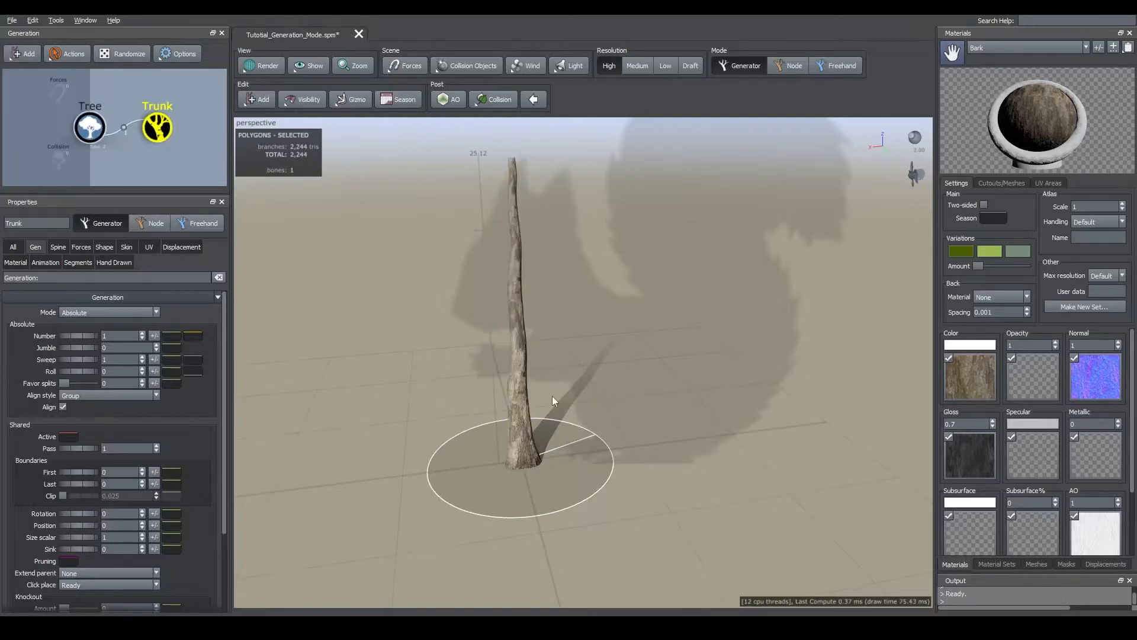
pyautogui.moveTo(552, 397); pyautogui.dragTo(532, 385)
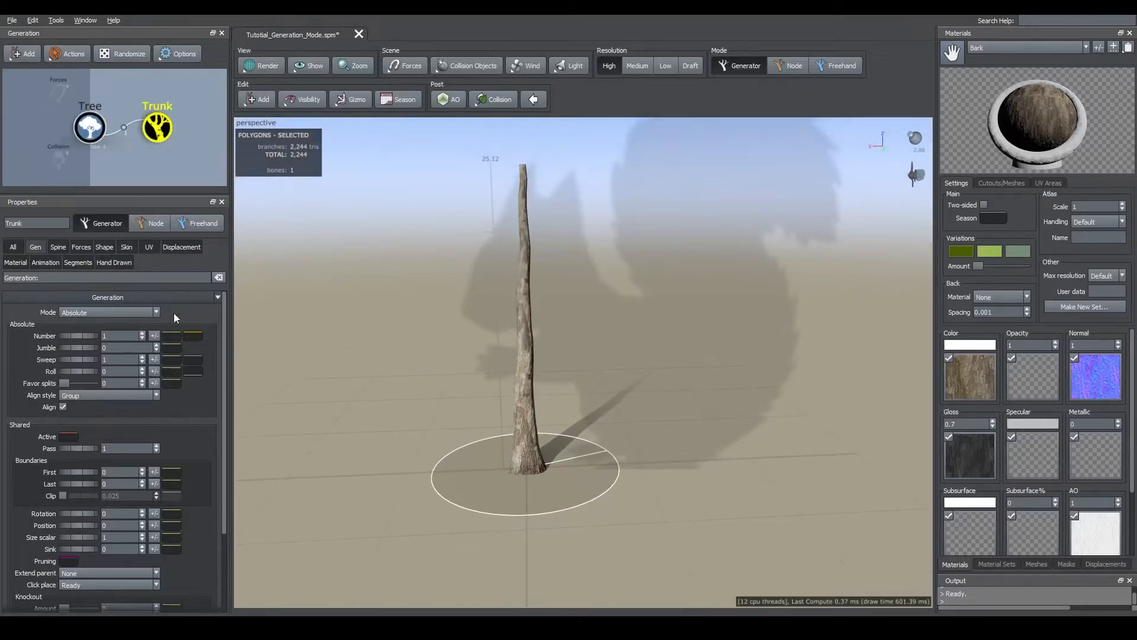
# Attach a default Branch generator to the Trunk generator
pyautogui.click(159, 140)
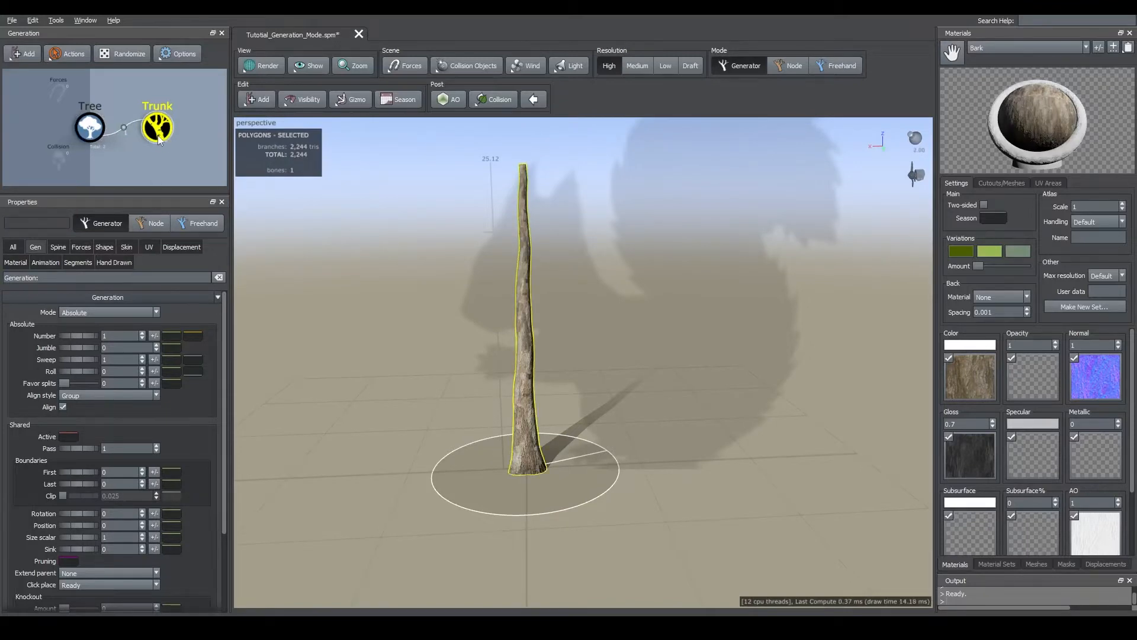
pyautogui.rightClick(159, 140)
pyautogui.moveTo(192, 144)
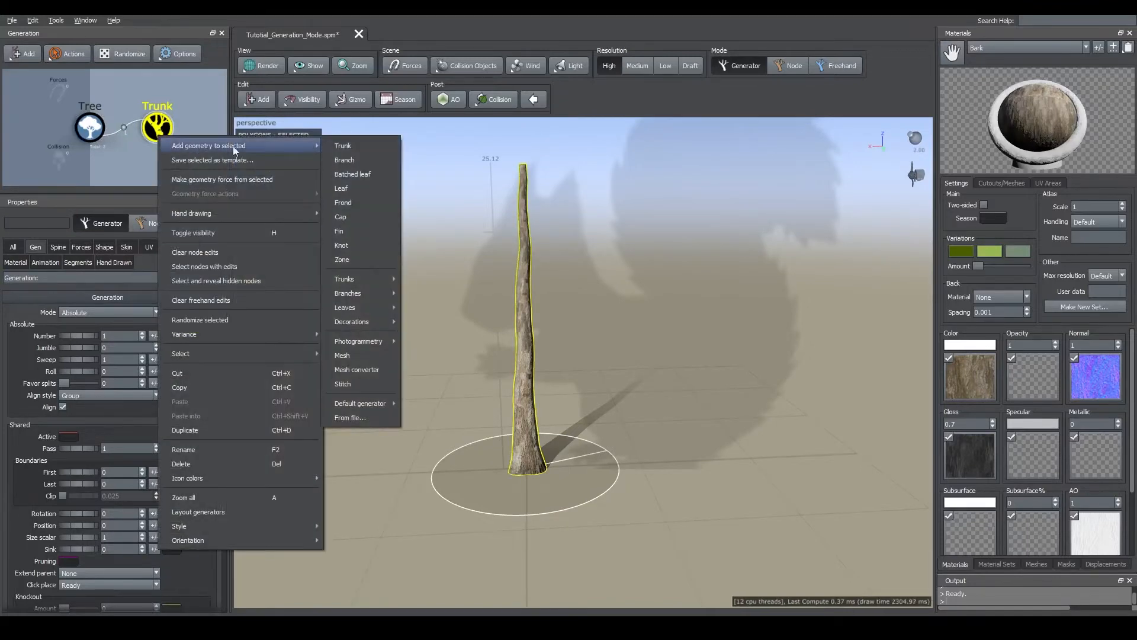
pyautogui.moveTo(359, 291)
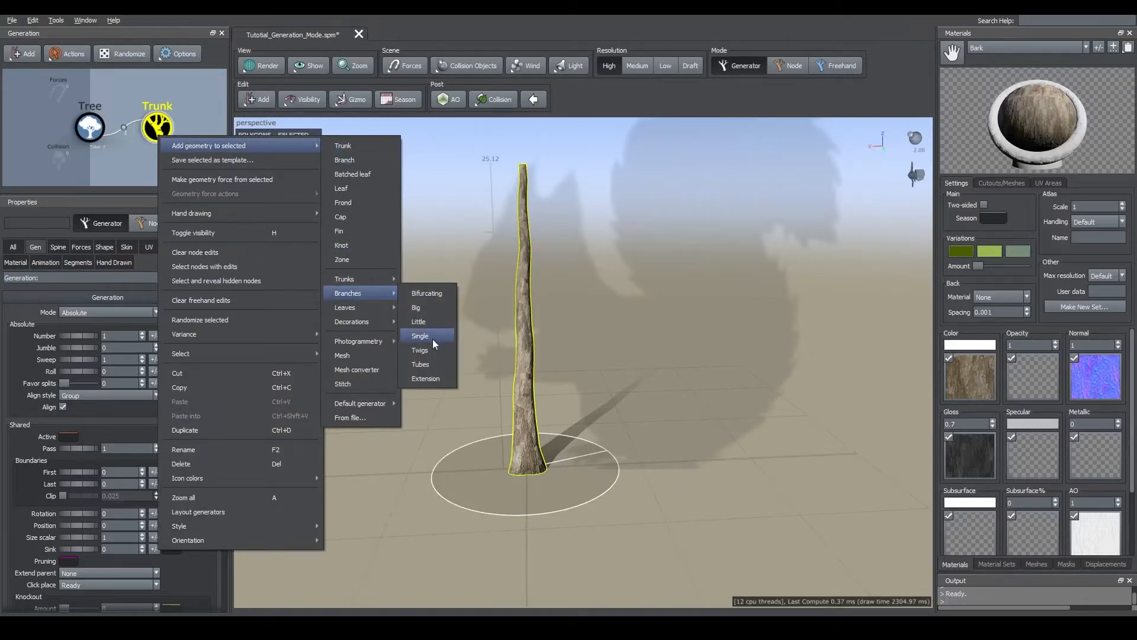
pyautogui.click(351, 160)
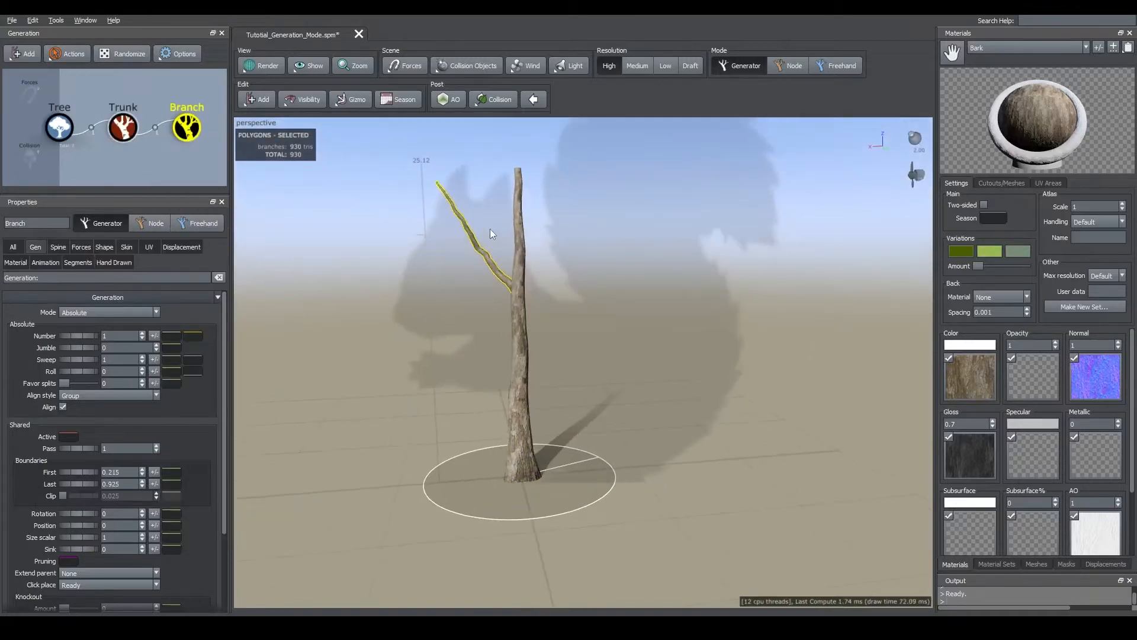
pyautogui.moveTo(490, 229)
pyautogui.mouseDown(button='middle')
pyautogui.moveTo(504, 247)
pyautogui.moveTo(493, 238)
pyautogui.mouseUp(button='middle')
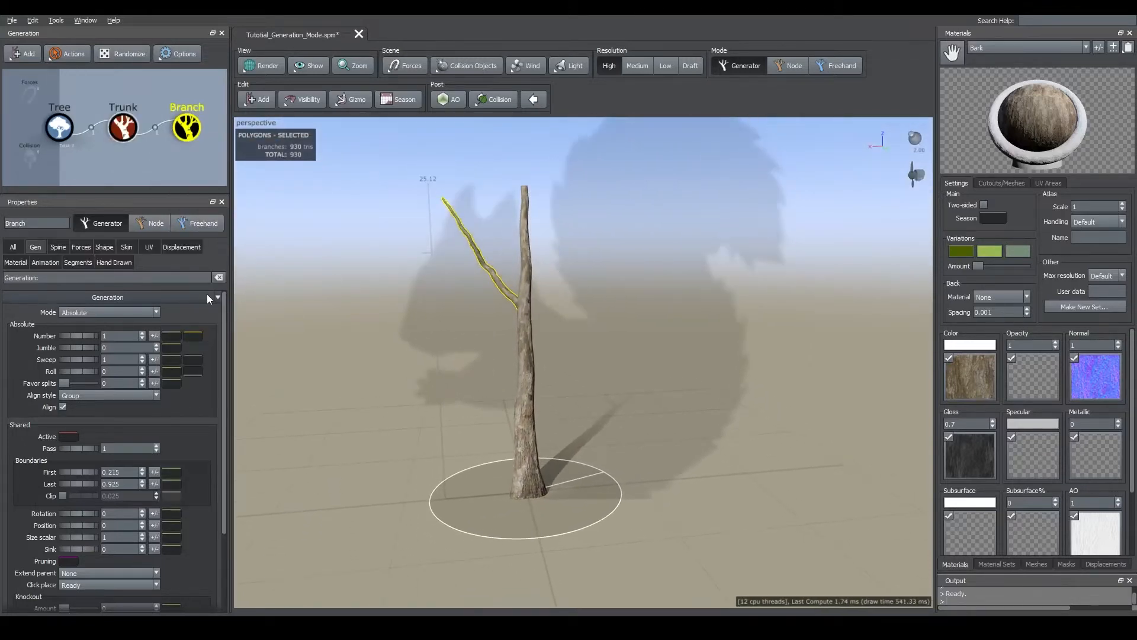
# Set the Branch generator's generation mode to Classic
pyautogui.click(99, 313)
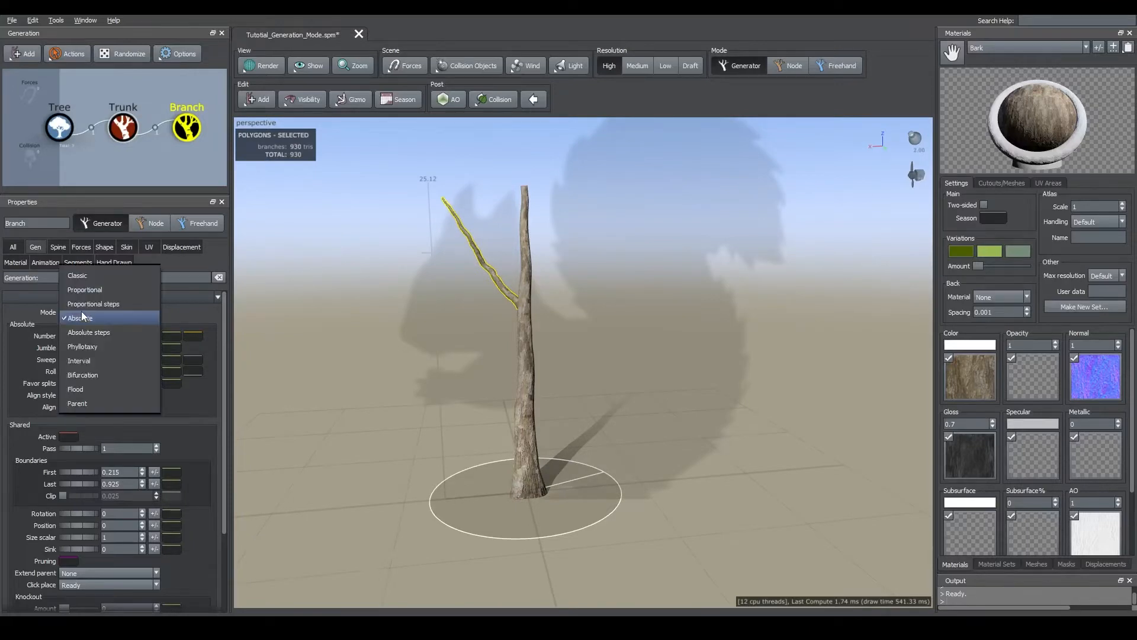
pyautogui.click(93, 275)
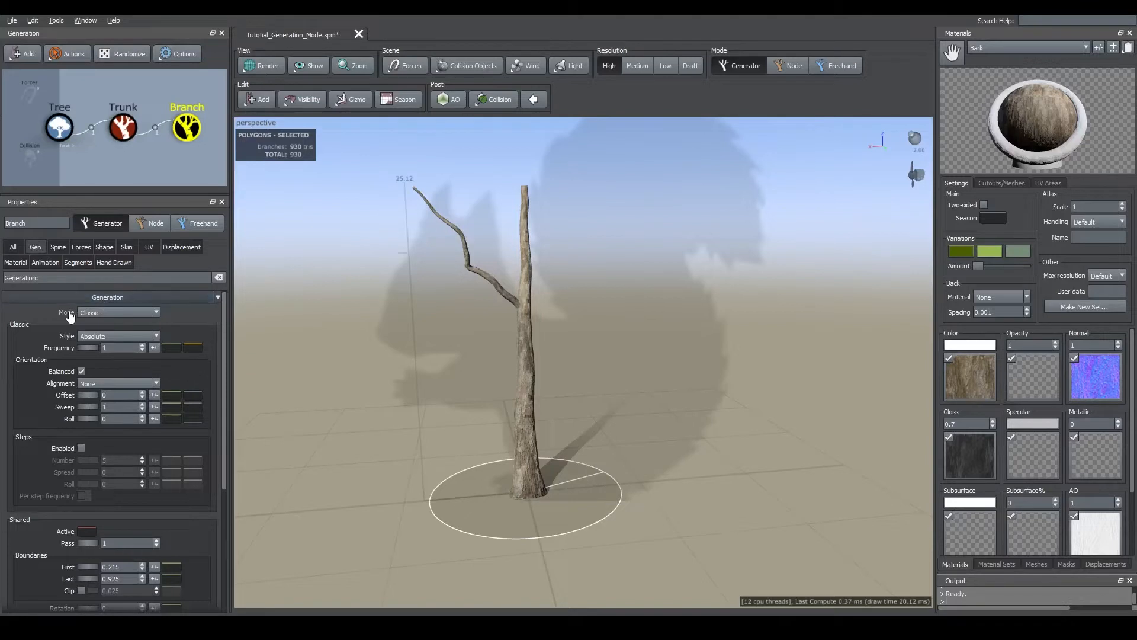
pyautogui.click(100, 313)
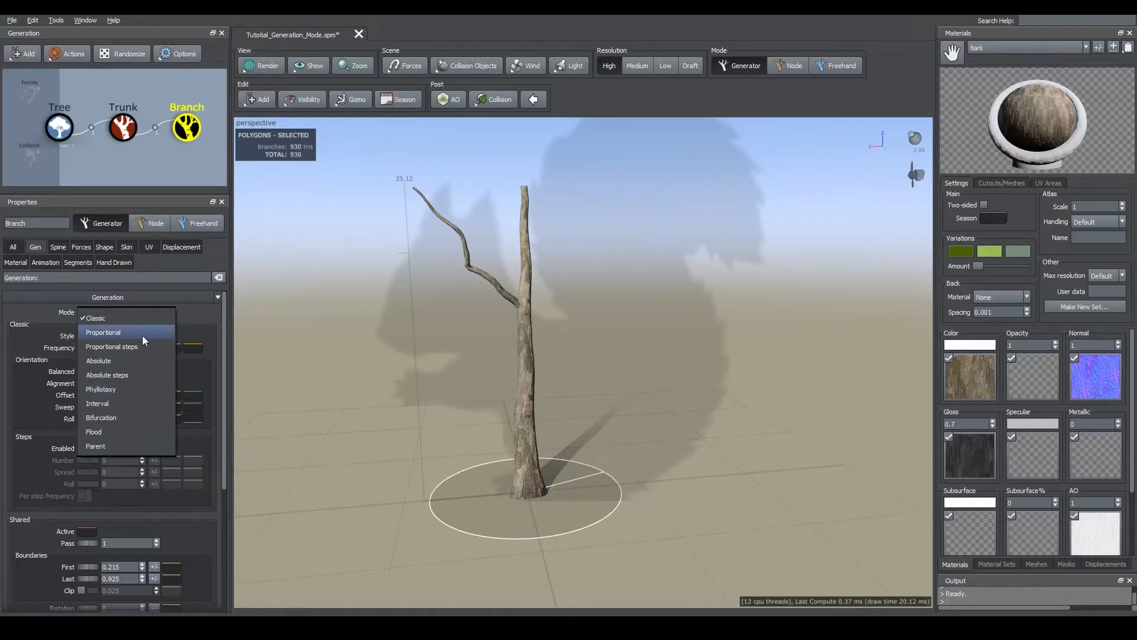
pyautogui.click(113, 320)
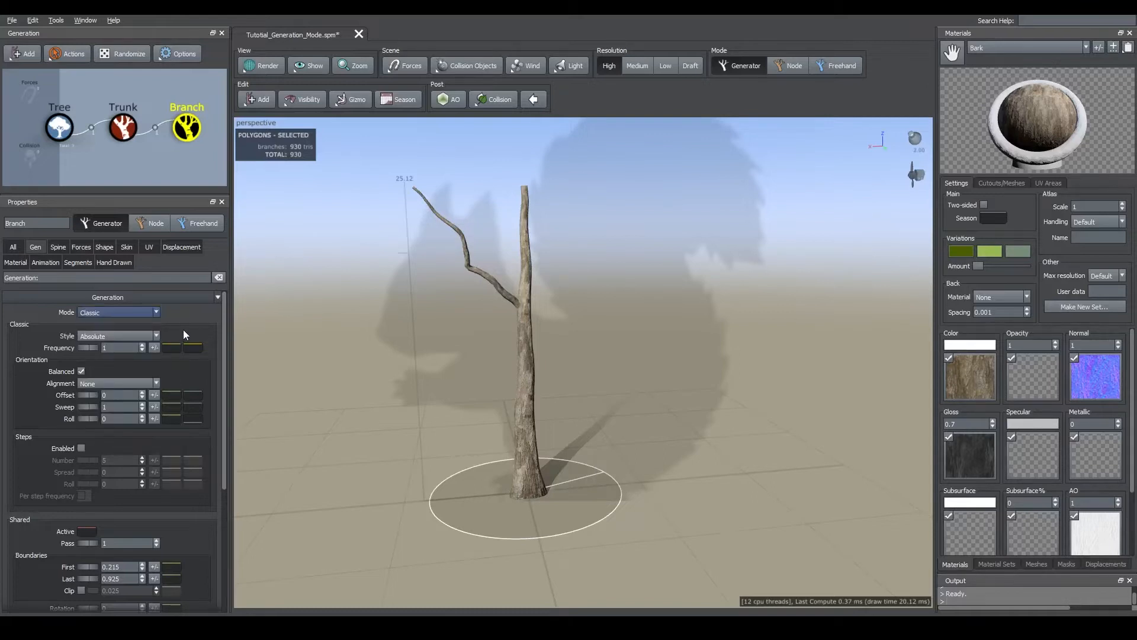
pyautogui.click(126, 314)
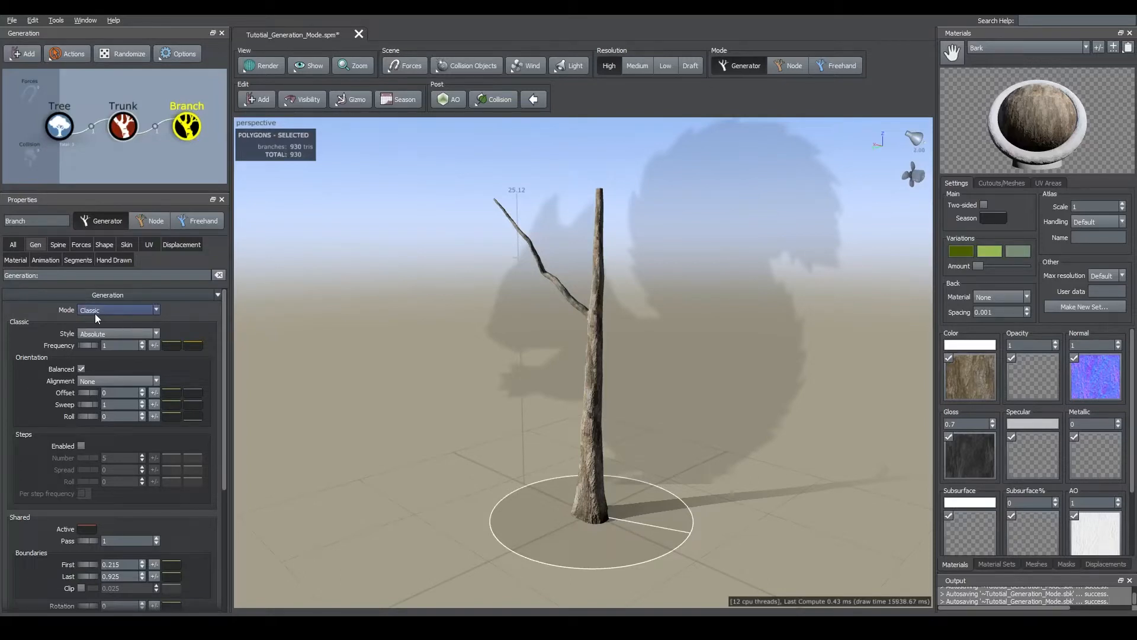
pyautogui.click(120, 311)
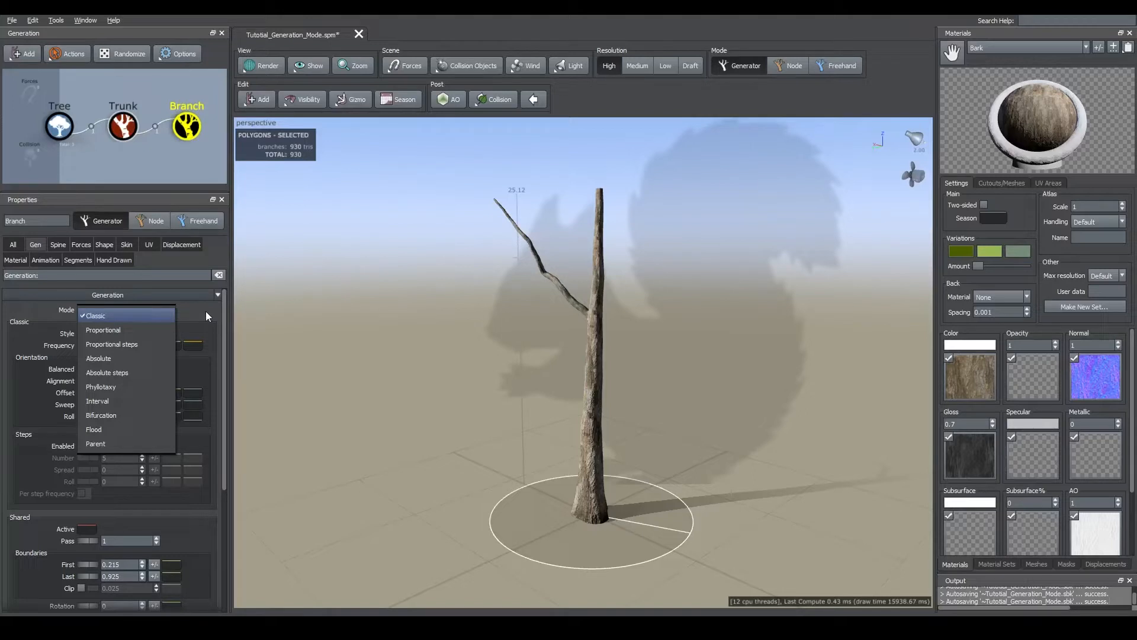
pyautogui.click(123, 316)
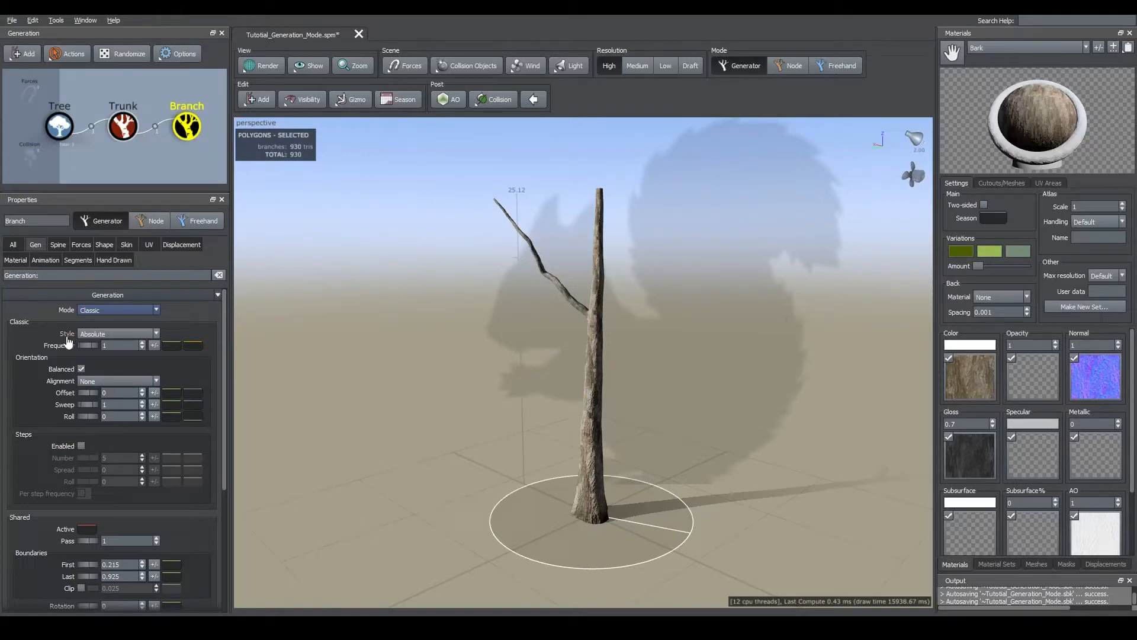
# Keep the Branch generator's Classic style at Absolute and try Frequency values of 3 and 10
pyautogui.click(114, 331)
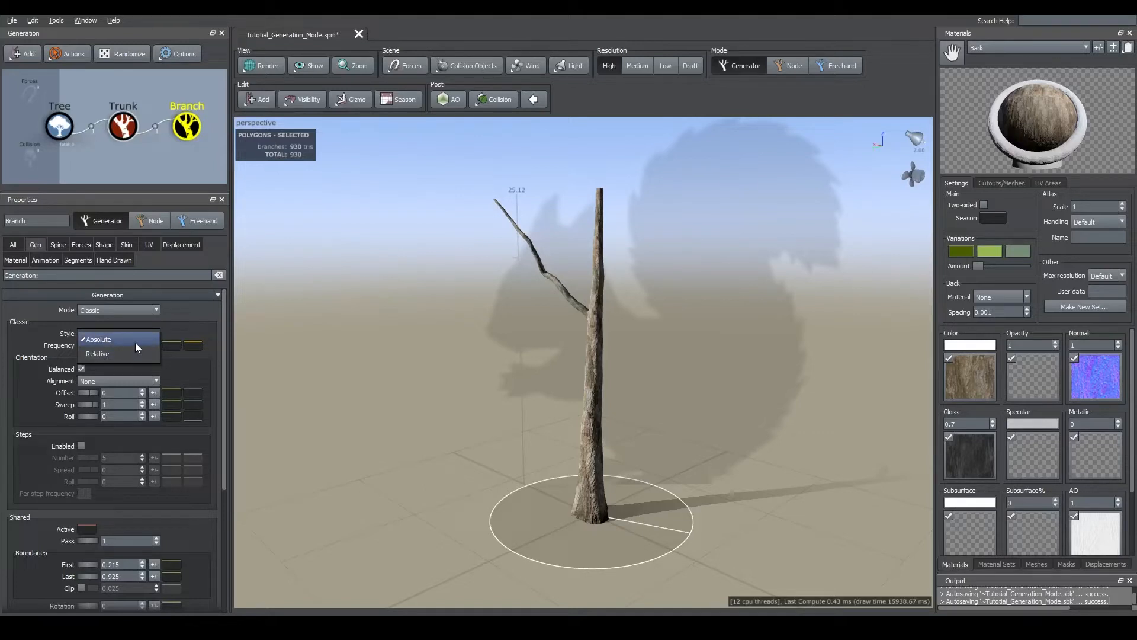
pyautogui.click(108, 340)
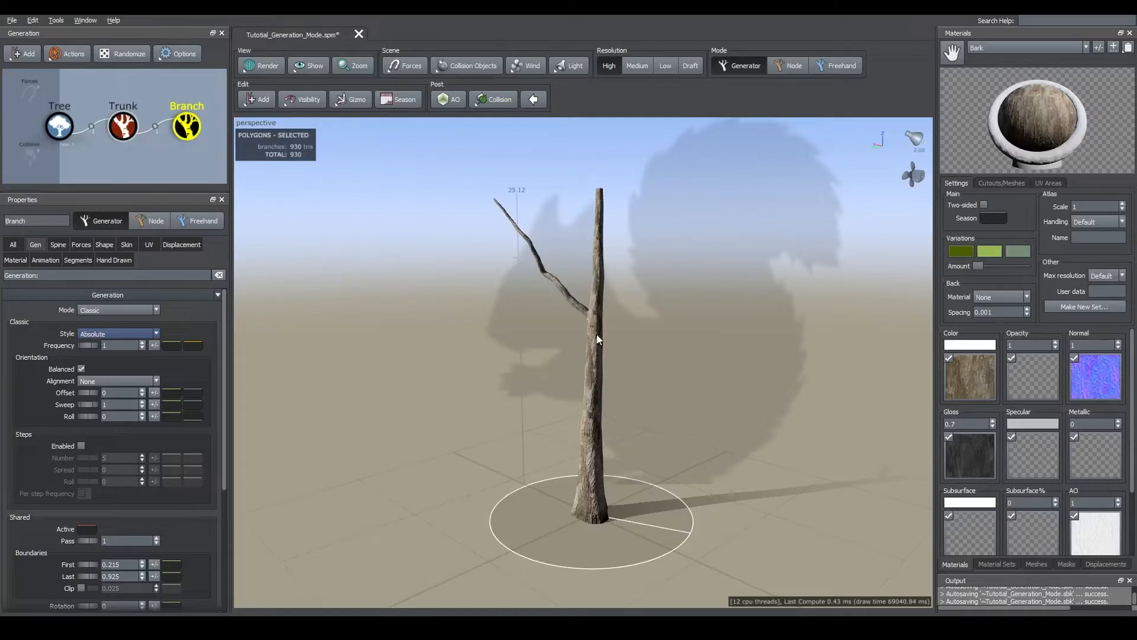
pyautogui.moveTo(118, 347); pyautogui.dragTo(78, 351)
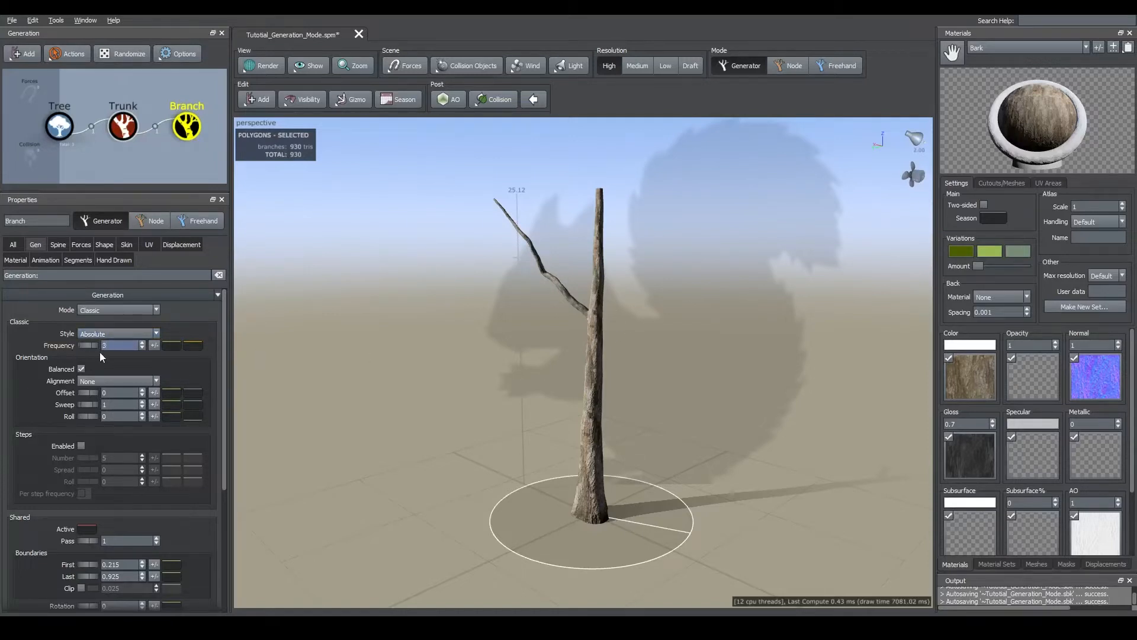
pyautogui.moveTo(570, 352); pyautogui.dragTo(538, 350)
pyautogui.moveTo(127, 345); pyautogui.dragTo(71, 347)
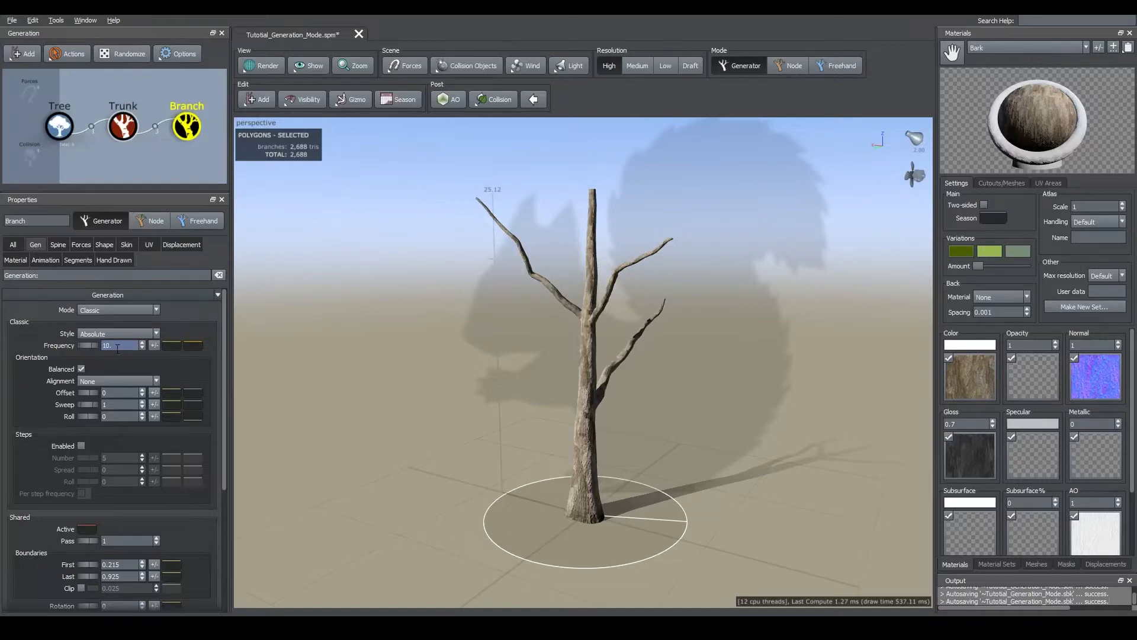
pyautogui.moveTo(646, 354)
pyautogui.mouseDown()
pyautogui.moveTo(702, 367)
pyautogui.moveTo(667, 358)
pyautogui.mouseUp()
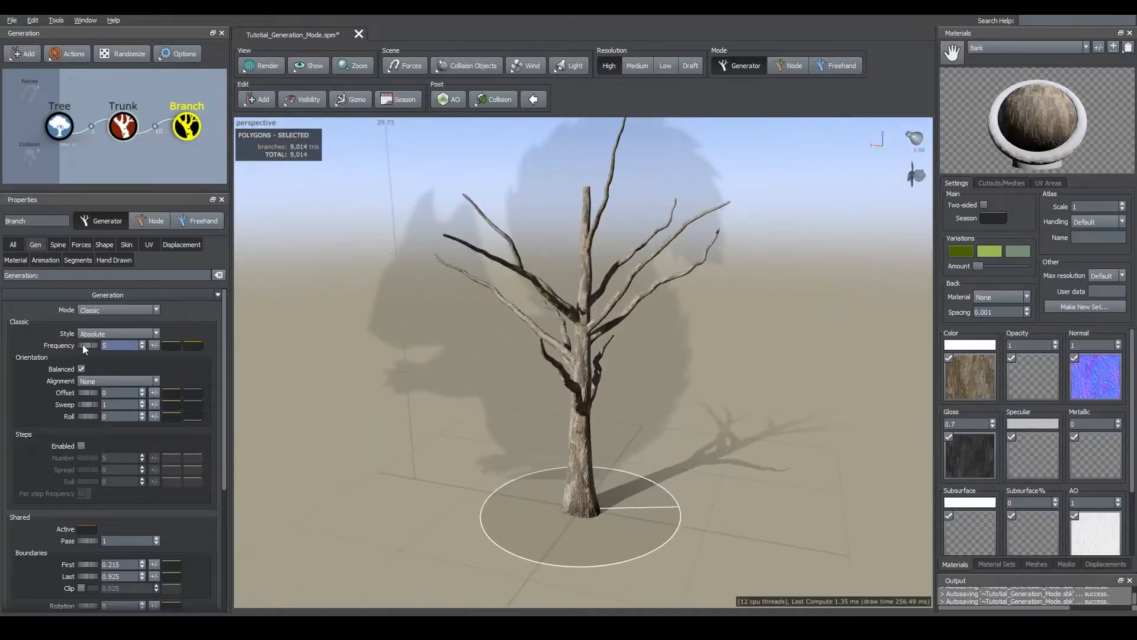
# Set the Branch generator's Frequency to 5 and inspect the branches around the trunk
pyautogui.press('Return')
pyautogui.moveTo(602, 339); pyautogui.dragTo(559, 378)
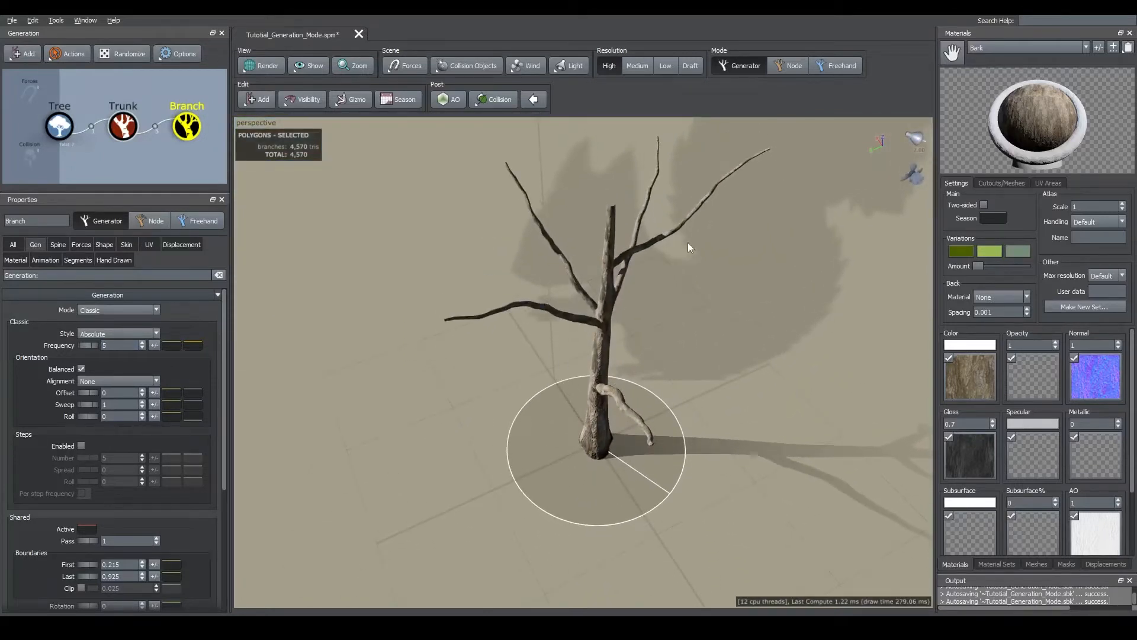
pyautogui.moveTo(598, 350); pyautogui.dragTo(648, 328)
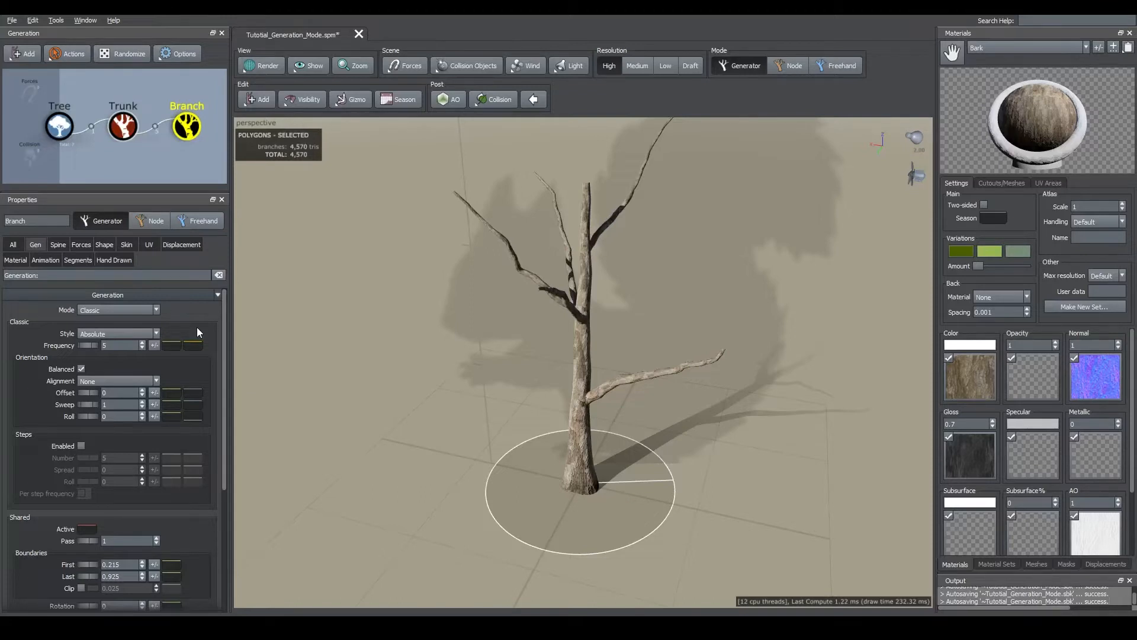
pyautogui.moveTo(585, 323); pyautogui.dragTo(604, 309)
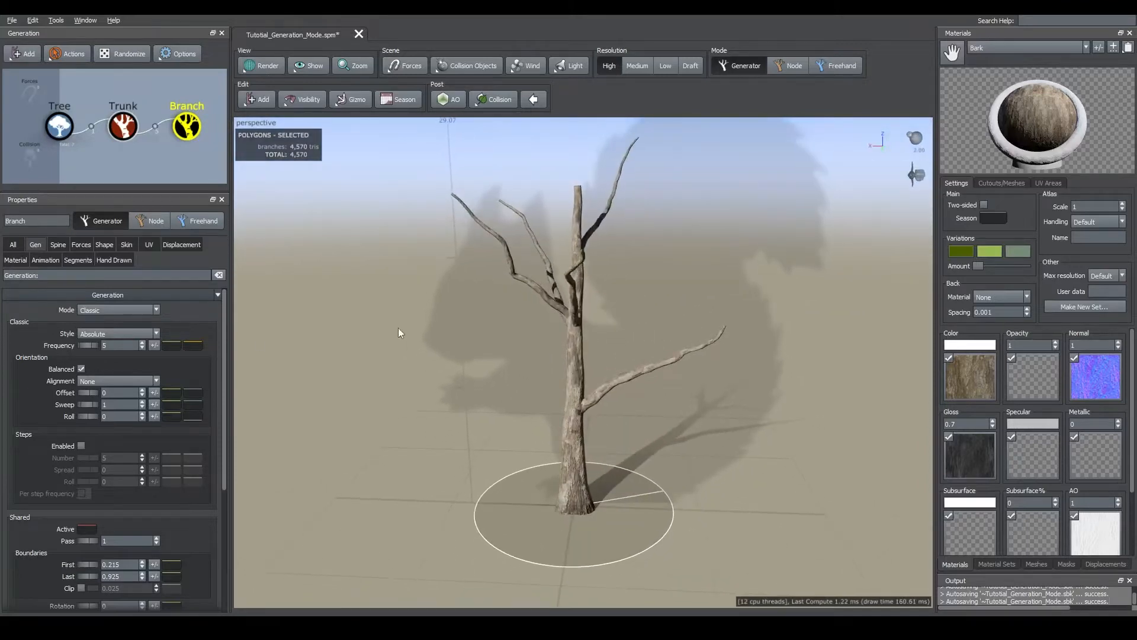
# Change the Branch generator's Classic style to Relative and inspect the branch distribution on the trunk
pyautogui.click(156, 333)
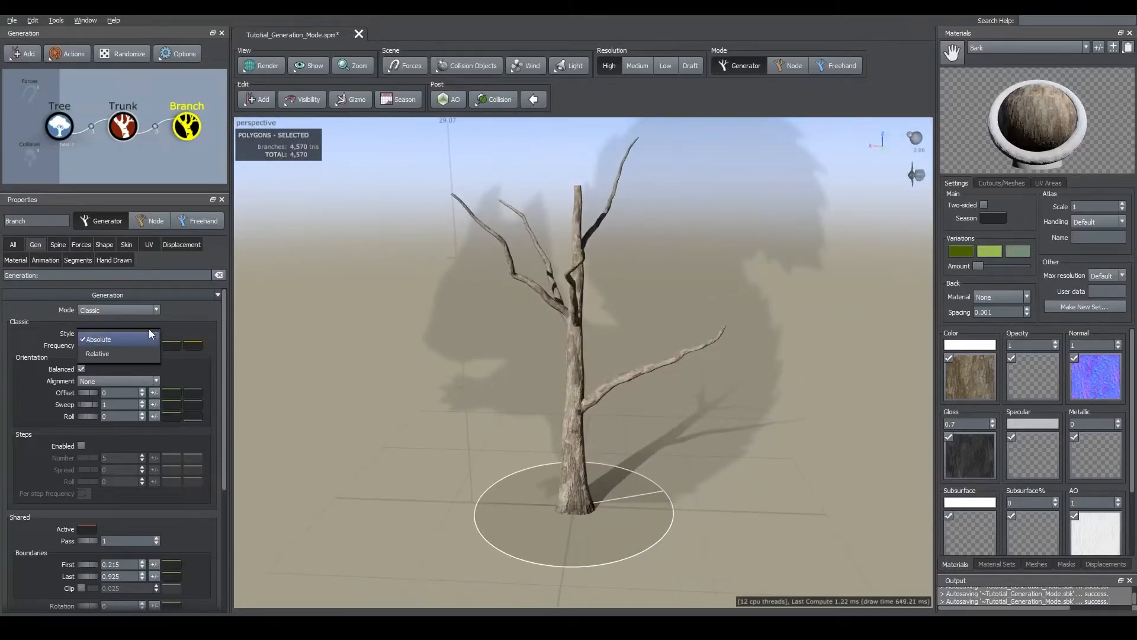
pyautogui.click(117, 354)
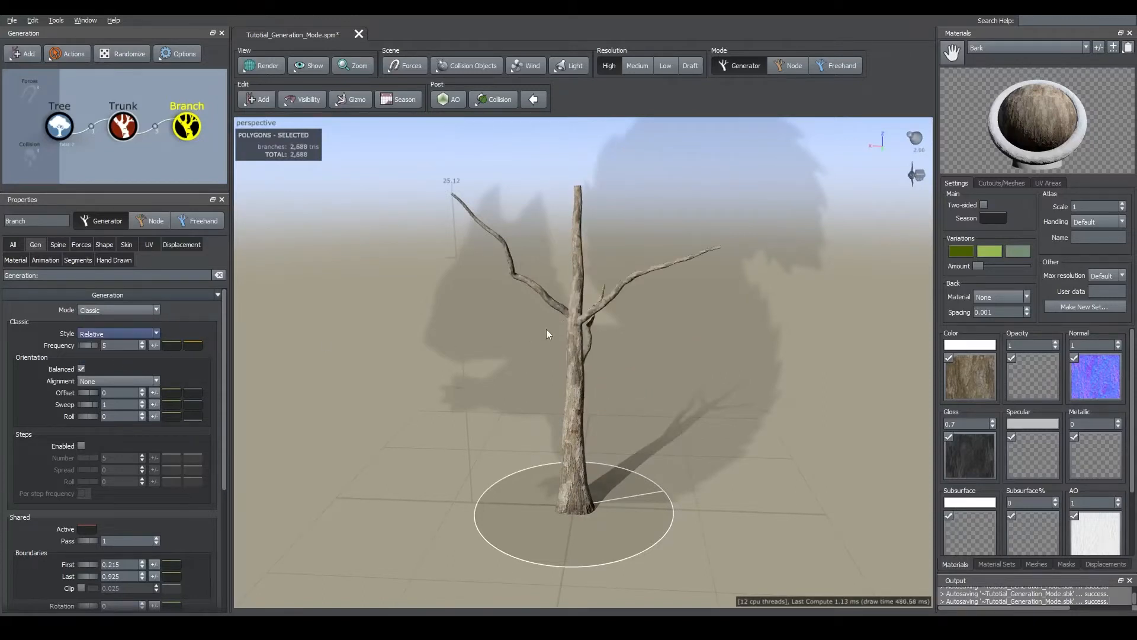
pyautogui.moveTo(581, 329); pyautogui.dragTo(600, 330)
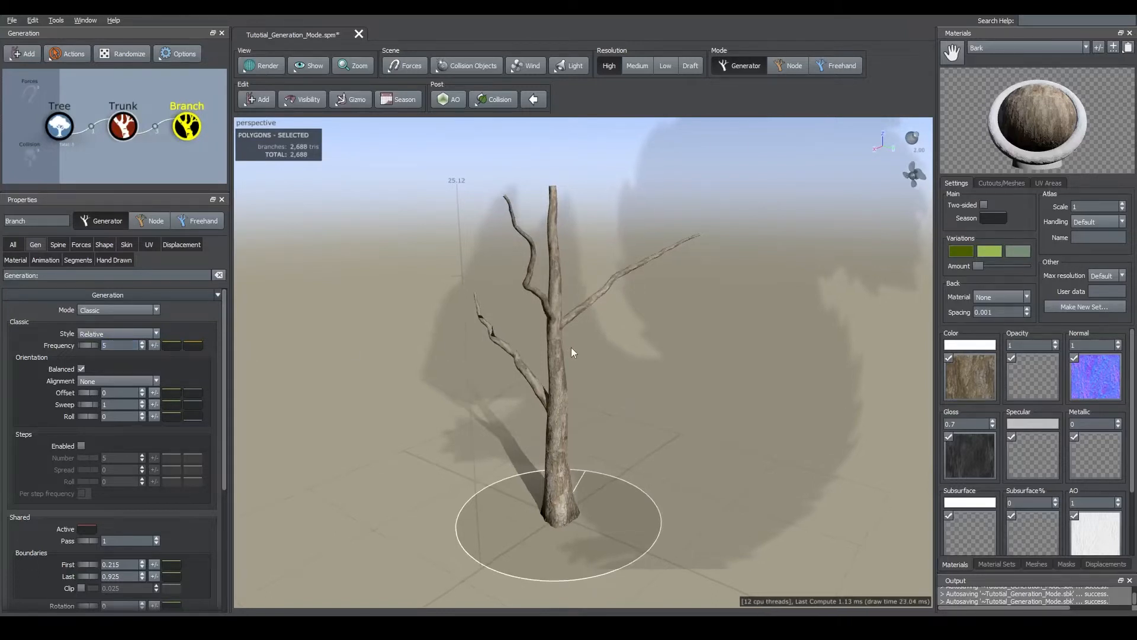
pyautogui.moveTo(571, 347)
pyautogui.mouseDown()
pyautogui.moveTo(559, 351)
pyautogui.moveTo(577, 333)
pyautogui.moveTo(571, 340)
pyautogui.mouseUp()
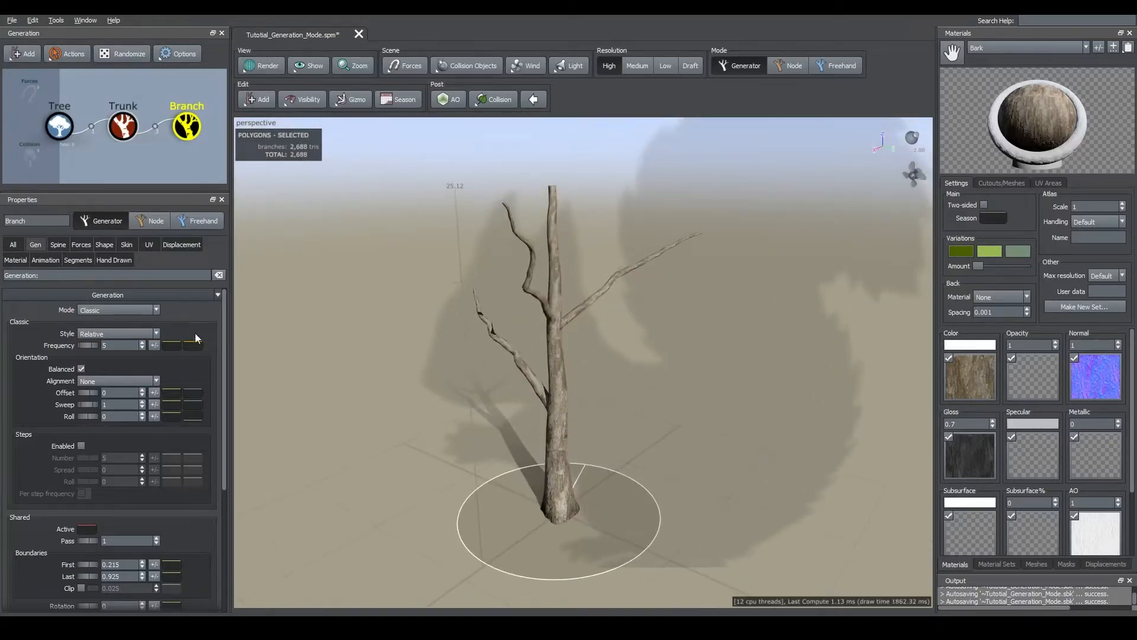
# Set the Branch generator's Frequency to 6 and check the branches from another angle
pyautogui.click(98, 345)
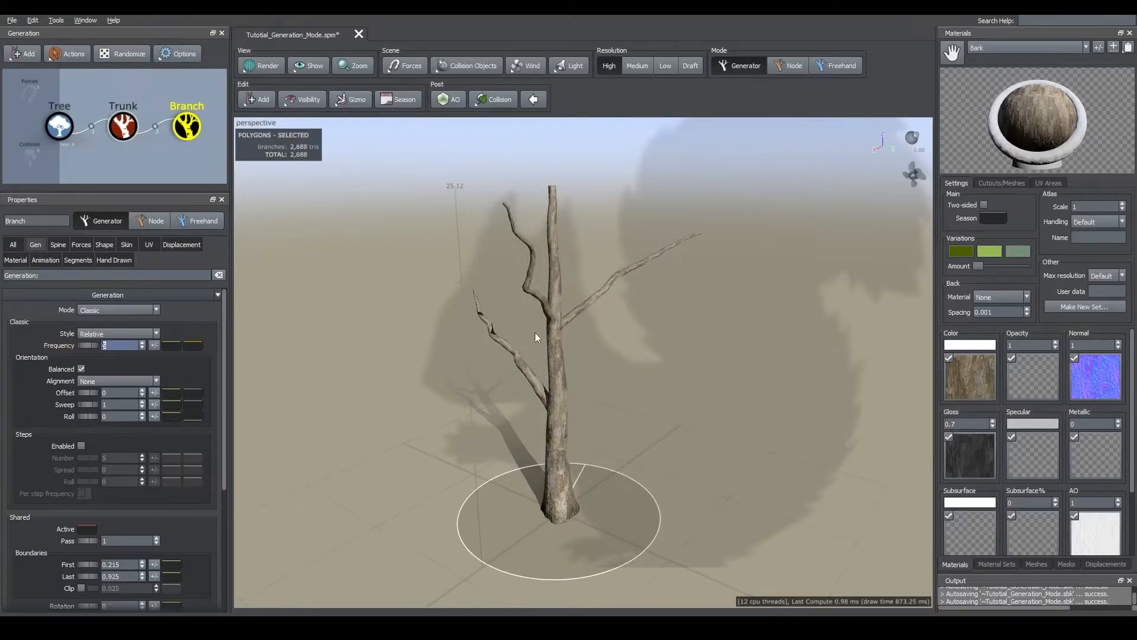
pyautogui.write('6')
pyautogui.press('Return')
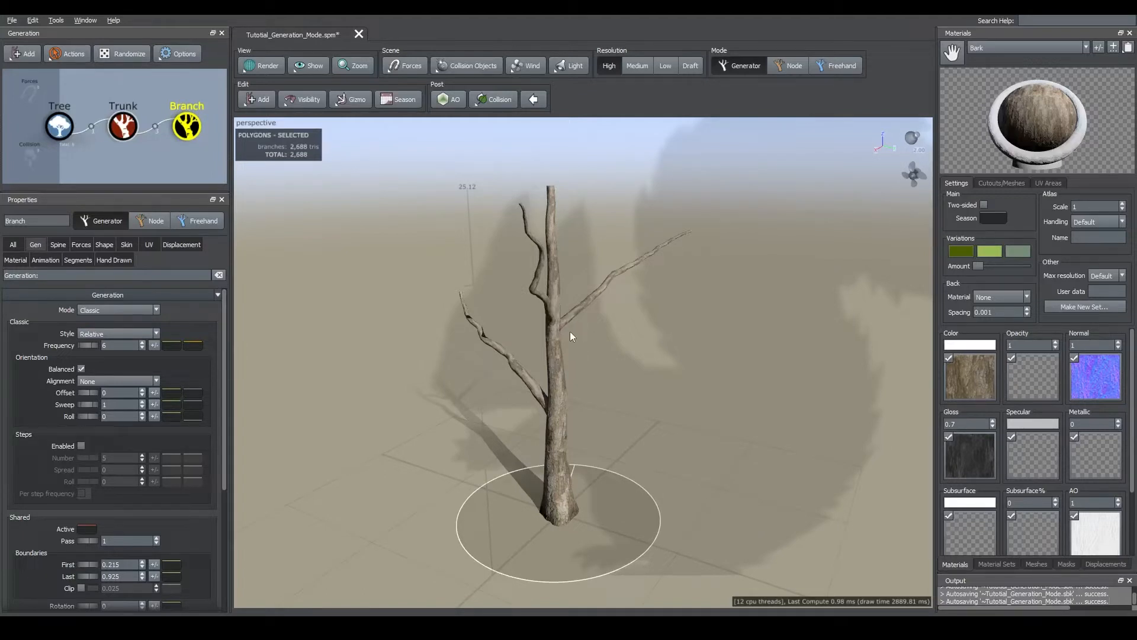
pyautogui.moveTo(540, 323); pyautogui.dragTo(486, 326)
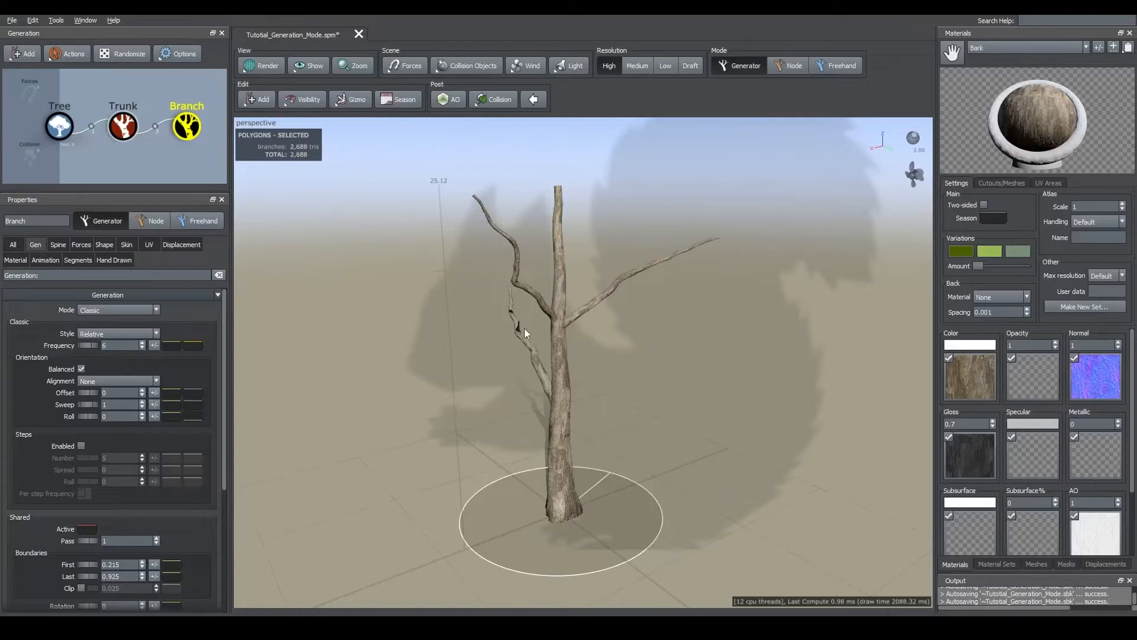
# Lengthen the trunk's spine to an Absolute length of 40.49 and inspect the branch distribution around it
pyautogui.moveTo(524, 329); pyautogui.dragTo(454, 316)
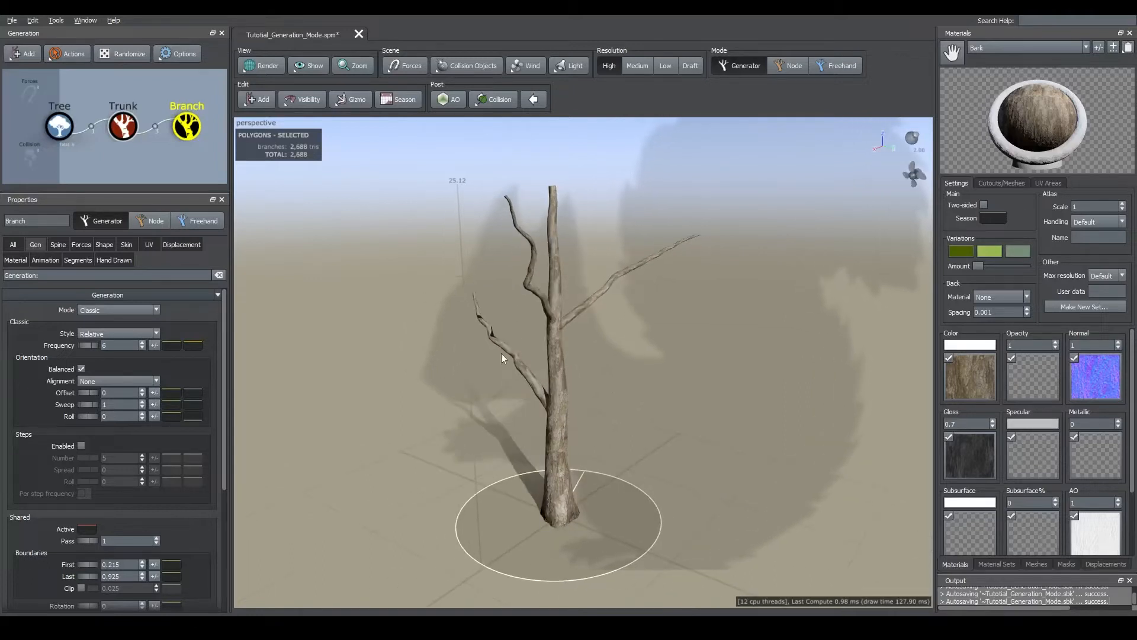
pyautogui.click(556, 351)
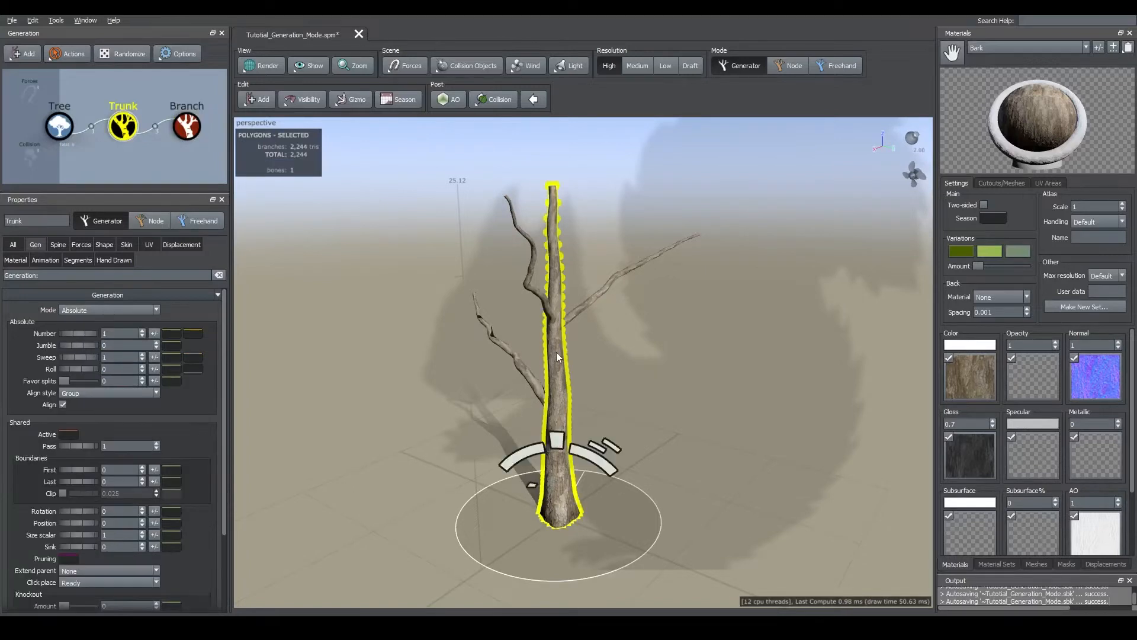
pyautogui.click(58, 244)
pyautogui.scroll(-1, 620, 261)
pyautogui.scroll(-2, 621, 266)
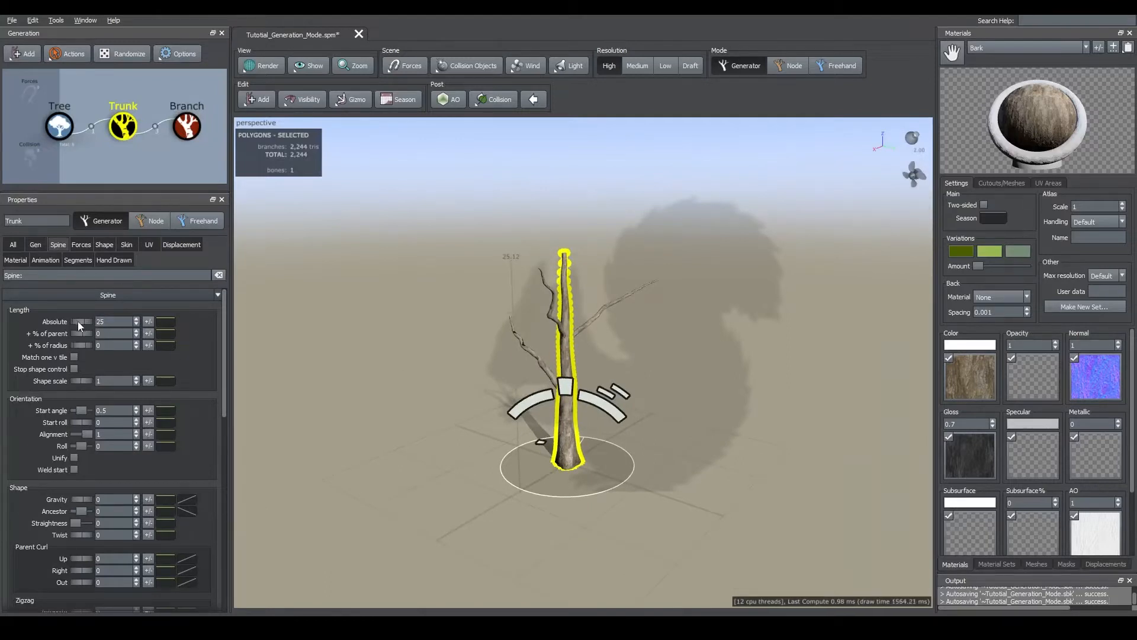
pyautogui.moveTo(77, 321); pyautogui.dragTo(986, 311)
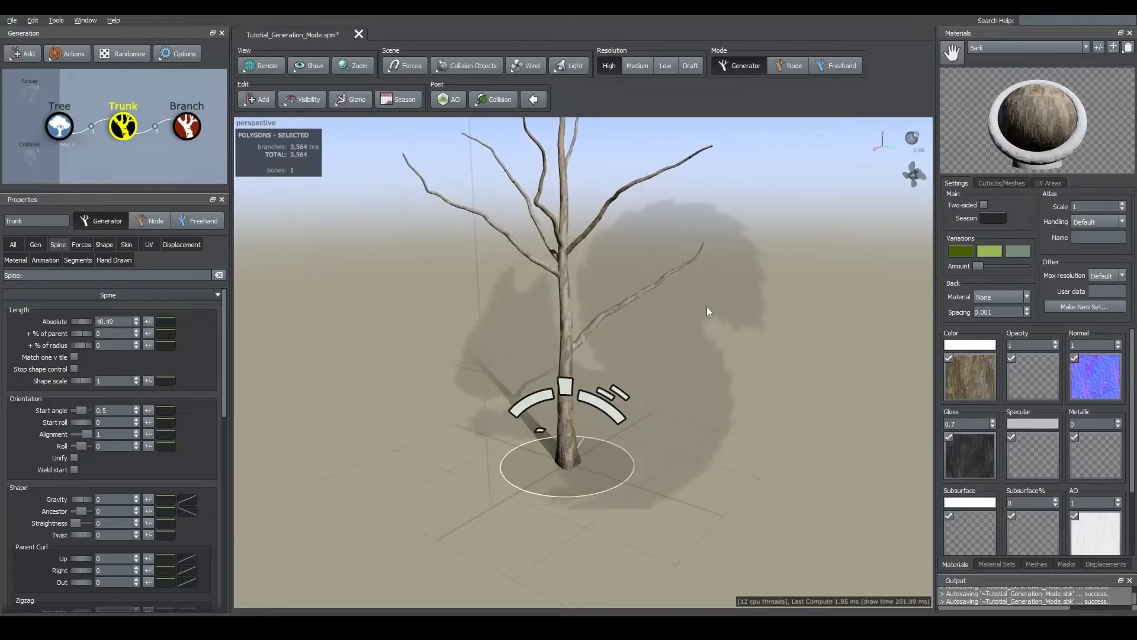
pyautogui.scroll(3, 706, 307)
pyautogui.scroll(-5, 706, 307)
pyautogui.moveTo(627, 254); pyautogui.dragTo(623, 295, button='middle')
pyautogui.scroll(3, 623, 295)
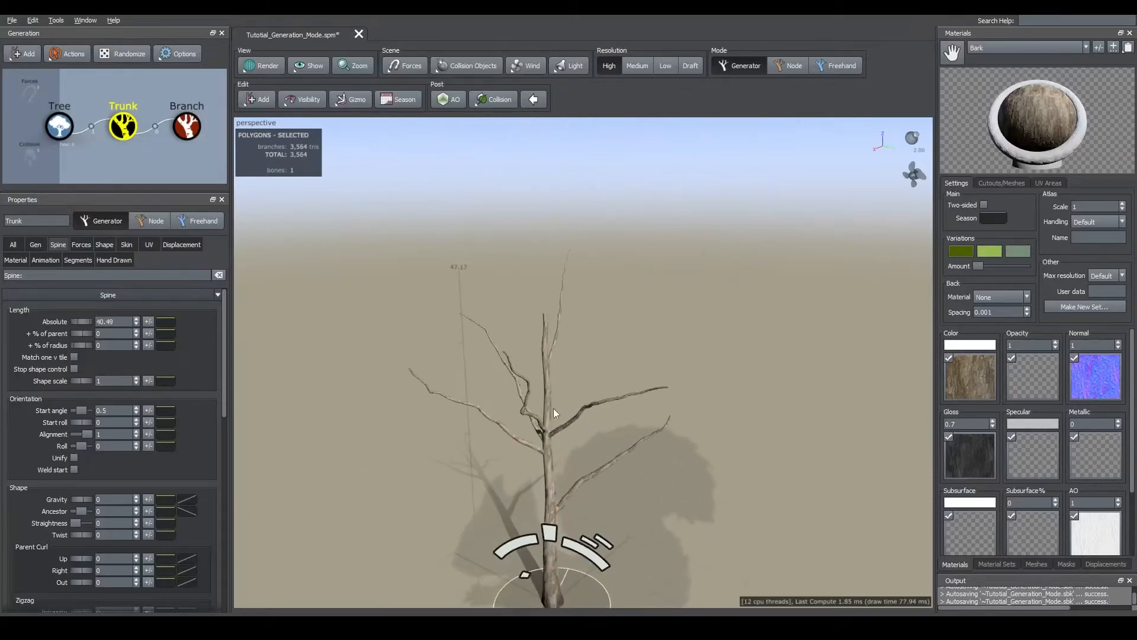
pyautogui.moveTo(553, 413); pyautogui.dragTo(554, 373, button='middle')
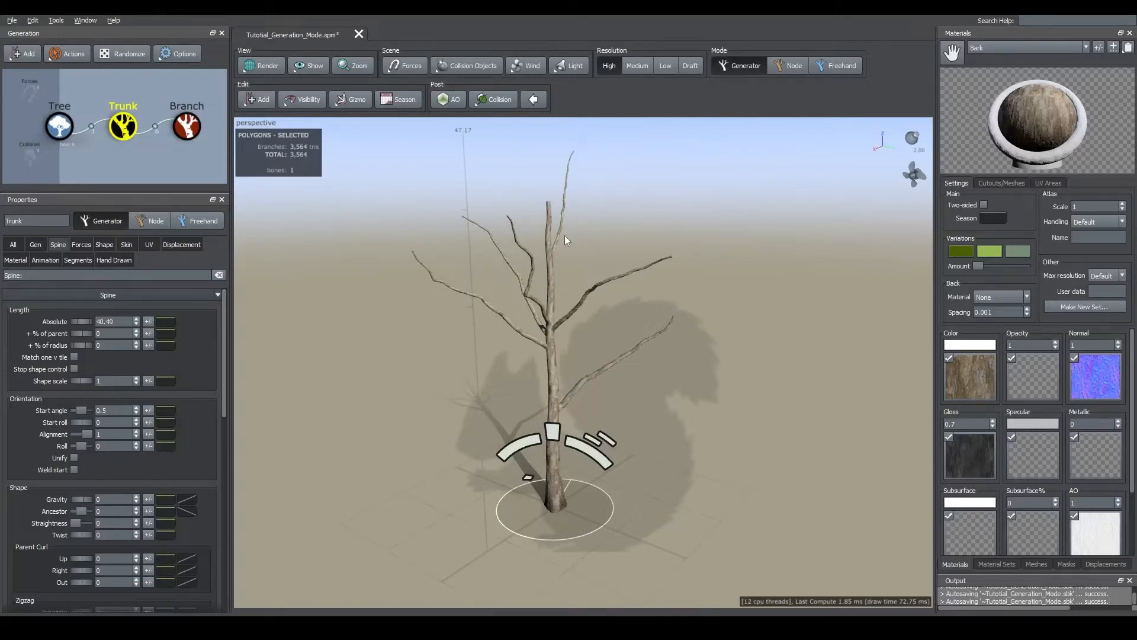
pyautogui.moveTo(548, 302); pyautogui.dragTo(503, 309)
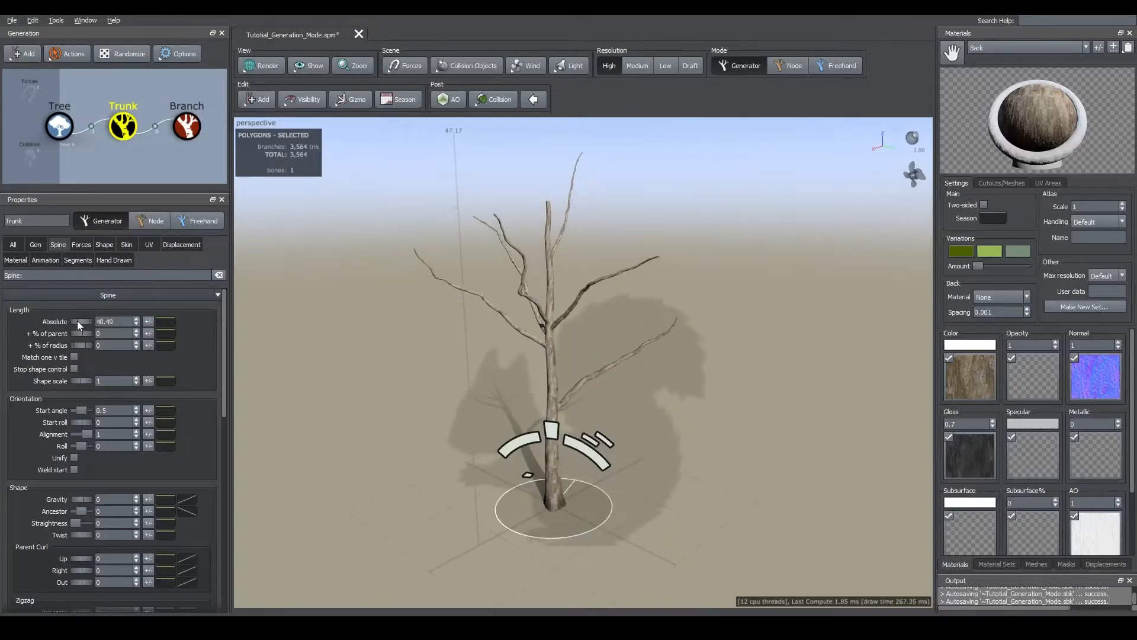
# Raise the trunk's Absolute spine length to 54.83 and check the branches along the taller trunk
pyautogui.moveTo(77, 321); pyautogui.dragTo(927, 353)
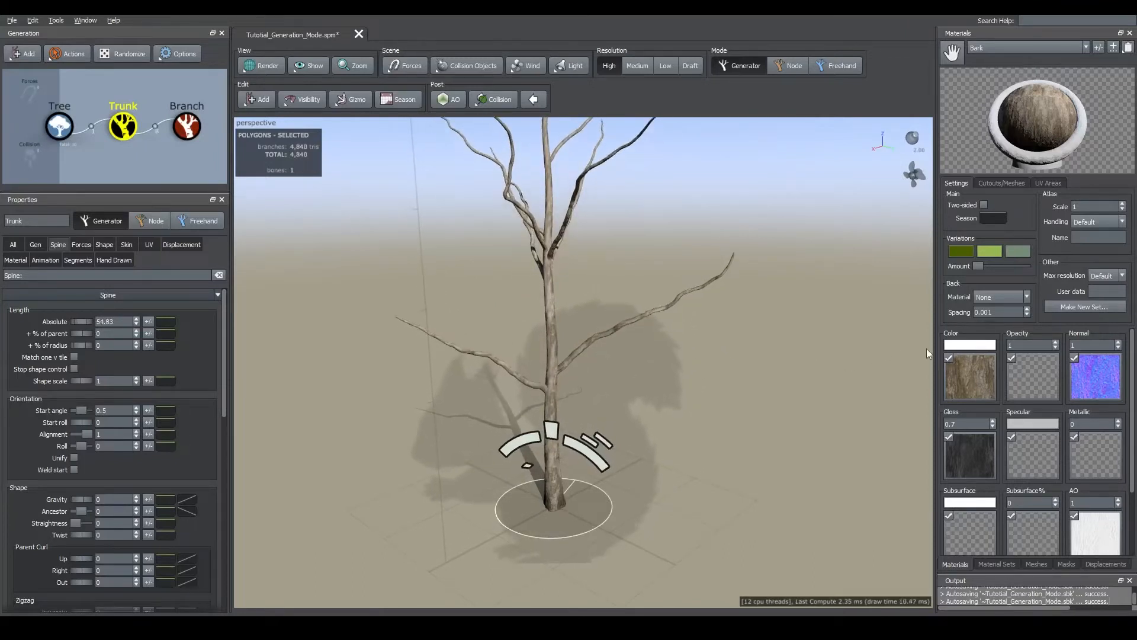
pyautogui.scroll(-3, 638, 346)
pyautogui.scroll(1, 588, 325)
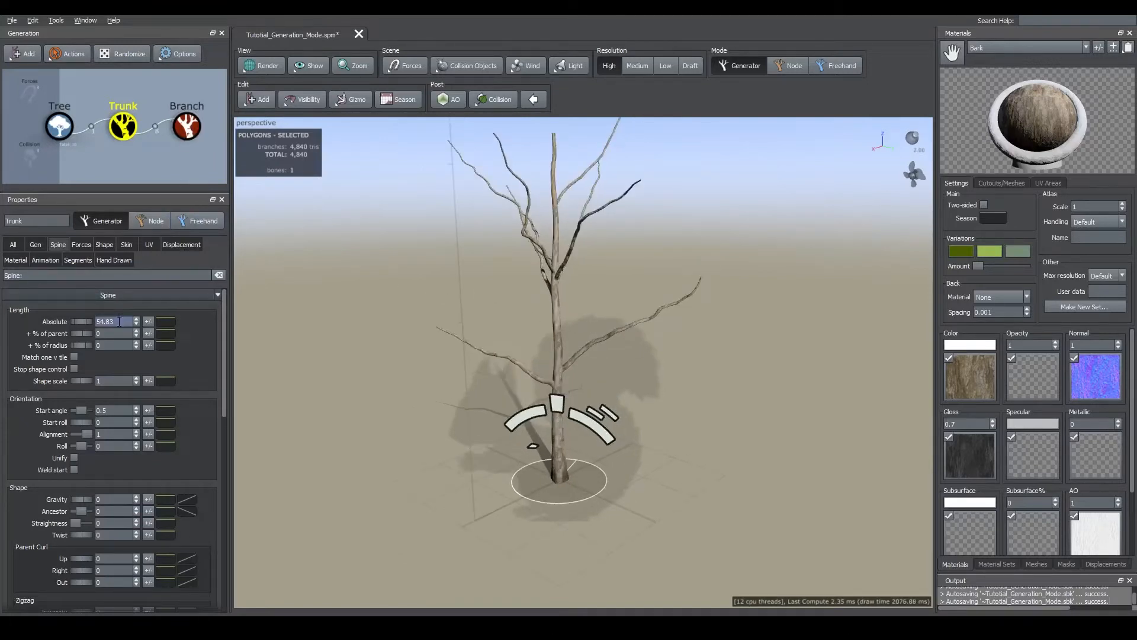
# Set the trunk's Absolute spine length to 25
pyautogui.moveTo(121, 321); pyautogui.dragTo(22, 319)
pyautogui.write('25')
pyautogui.press('Return')
pyautogui.scroll(2, 542, 404)
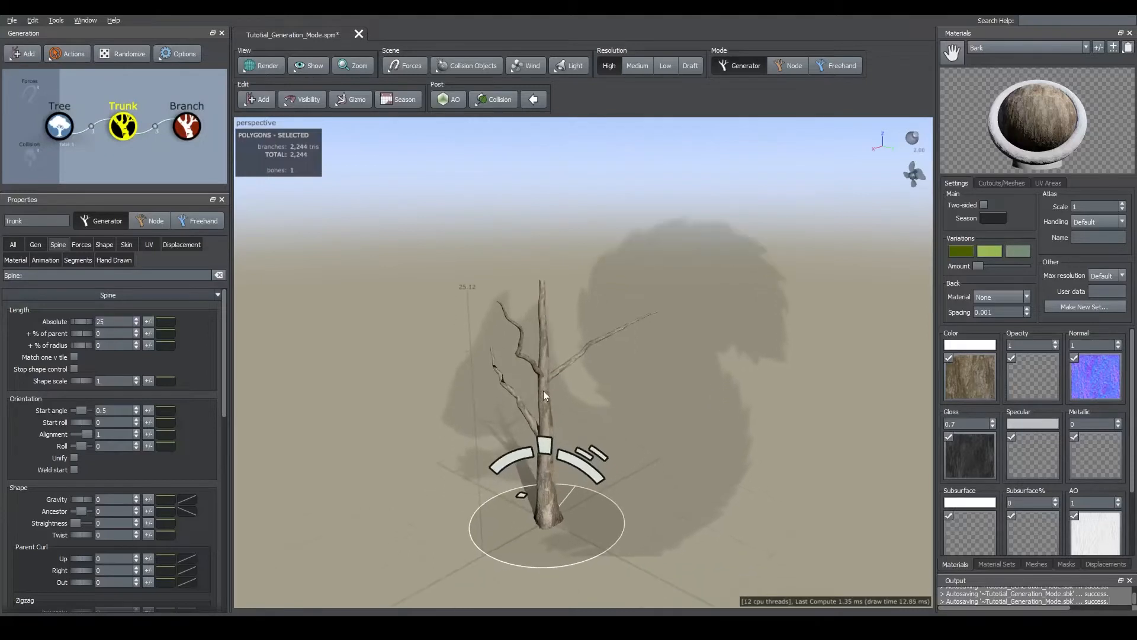
# Lower the Branch generator's Frequency to 5.87 and keep its Classic style at Relative
pyautogui.click(185, 127)
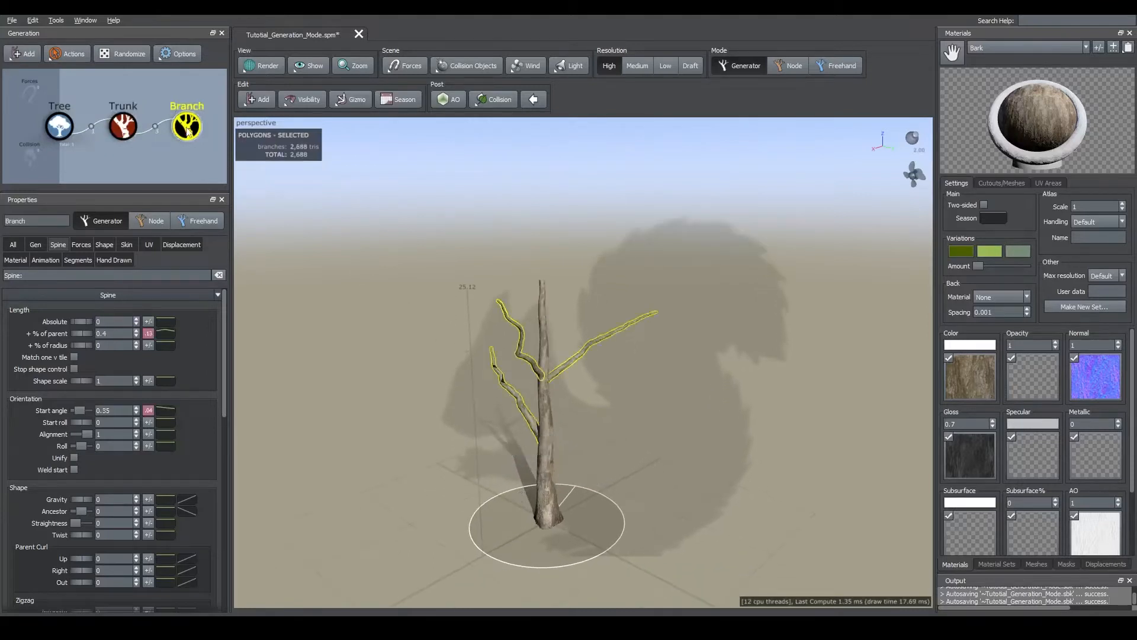
pyautogui.click(45, 247)
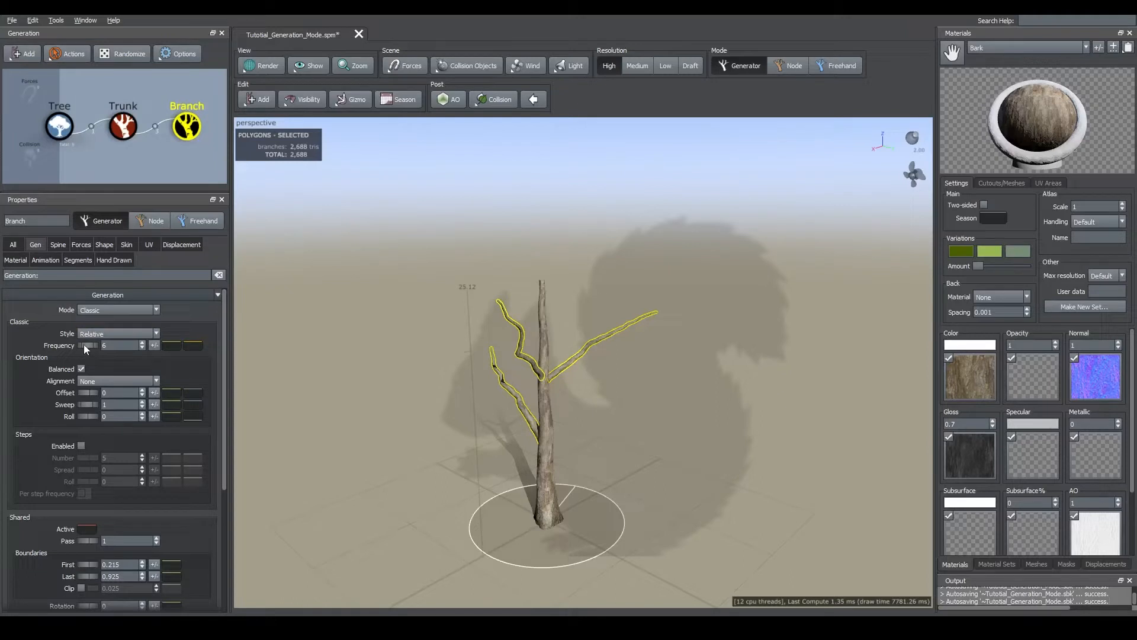
pyautogui.moveTo(83, 344)
pyautogui.mouseDown()
pyautogui.moveTo(404, 385)
pyautogui.moveTo(646, 383)
pyautogui.moveTo(326, 393)
pyautogui.moveTo(76, 363)
pyautogui.mouseUp()
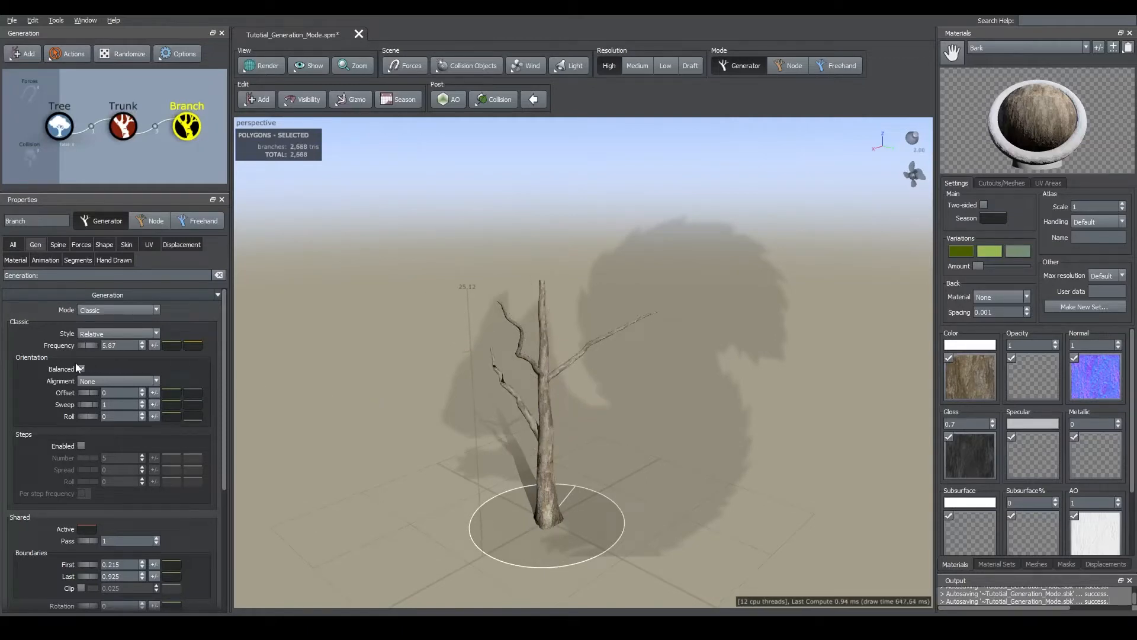
pyautogui.click(110, 332)
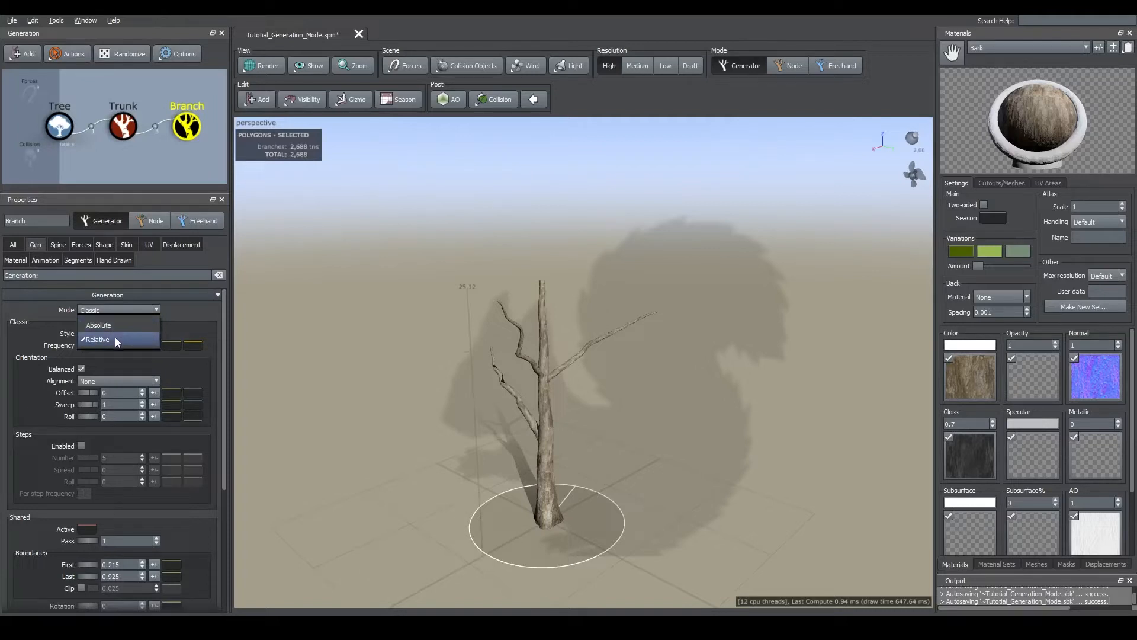
pyautogui.click(115, 339)
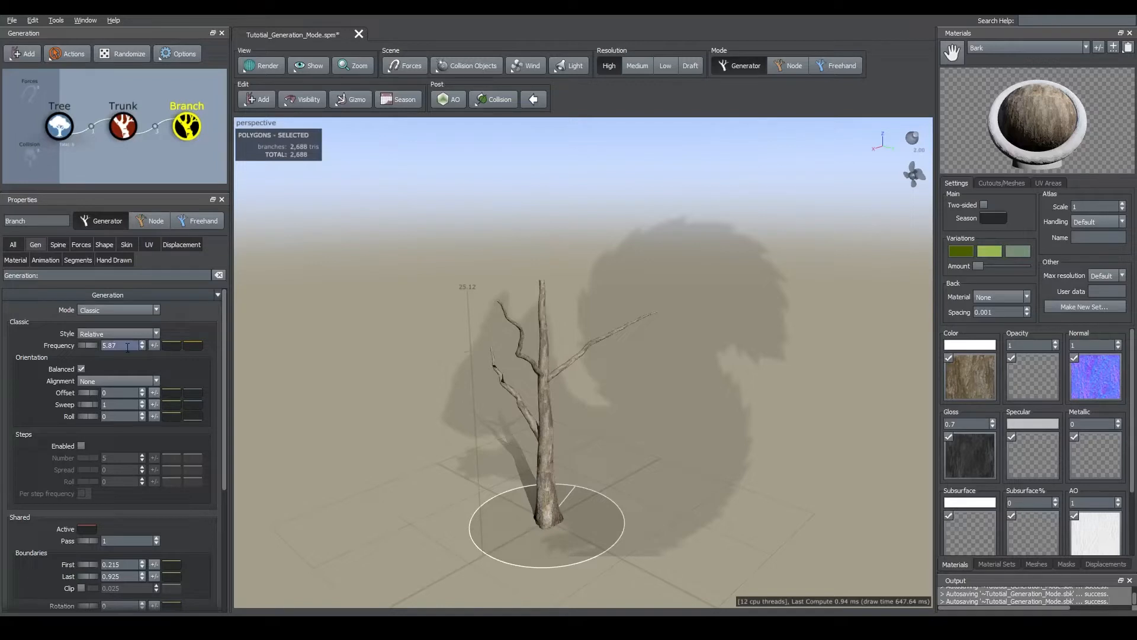
# Set the Branch generator's Frequency to 5 with the Relative style and inspect the branches from above
pyautogui.moveTo(127, 348); pyautogui.dragTo(58, 348)
pyautogui.write('5')
pyautogui.press('Return')
pyautogui.scroll(2, 610, 395)
pyautogui.moveTo(577, 380); pyautogui.dragTo(591, 357, button='middle')
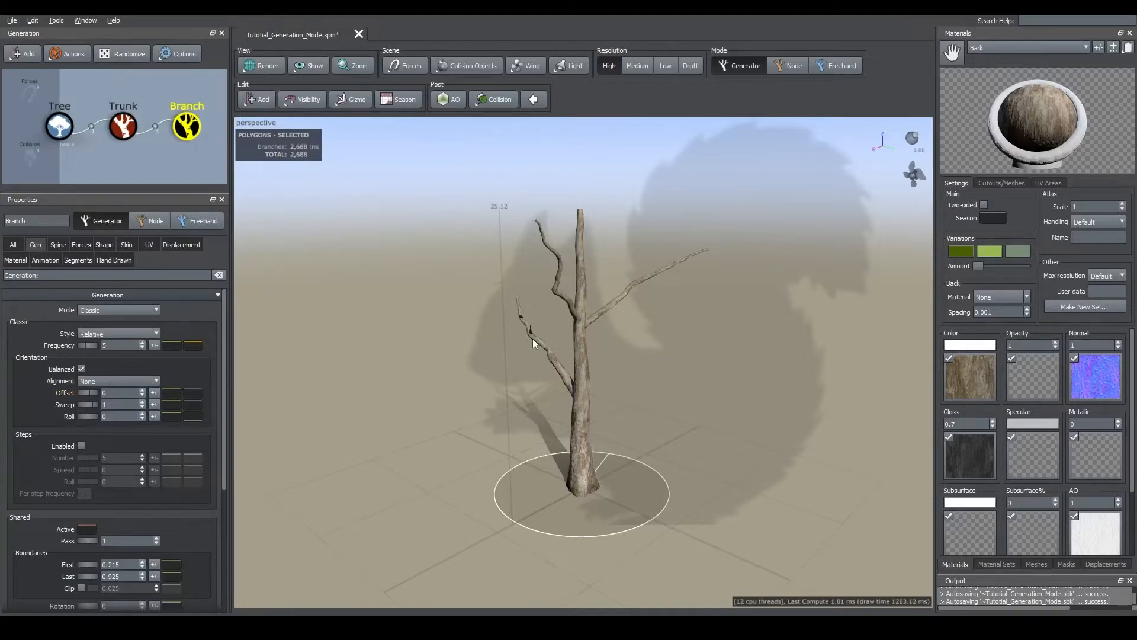
pyautogui.moveTo(584, 298); pyautogui.dragTo(574, 378)
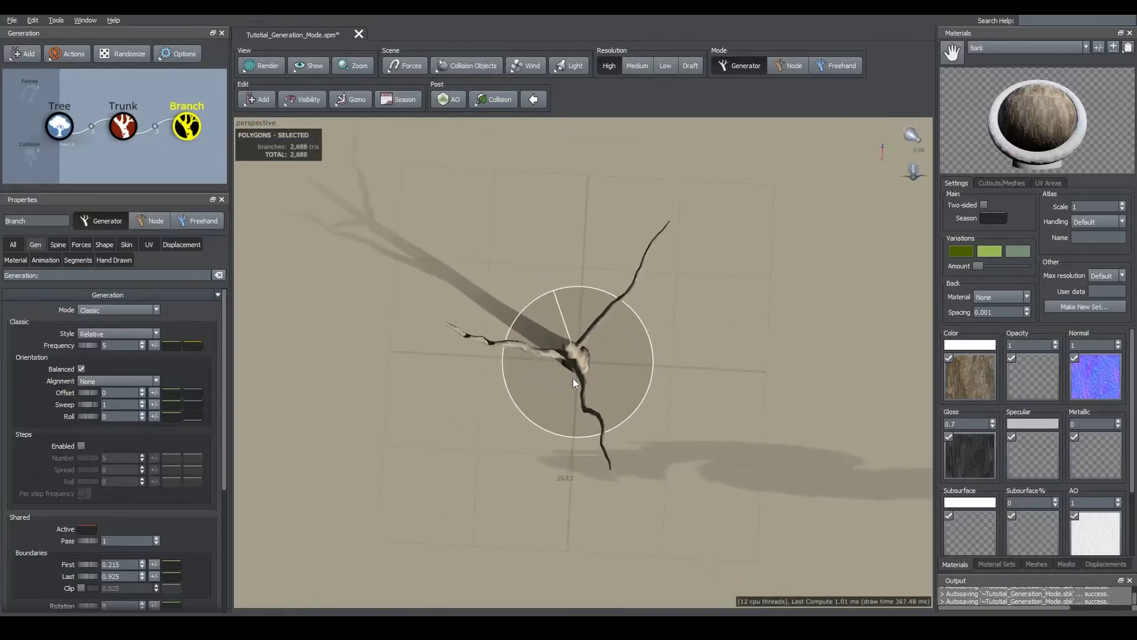
# Change the Branch generator's Classic style to Absolute and inspect the branch spacing from above
pyautogui.click(117, 330)
pyautogui.click(112, 320)
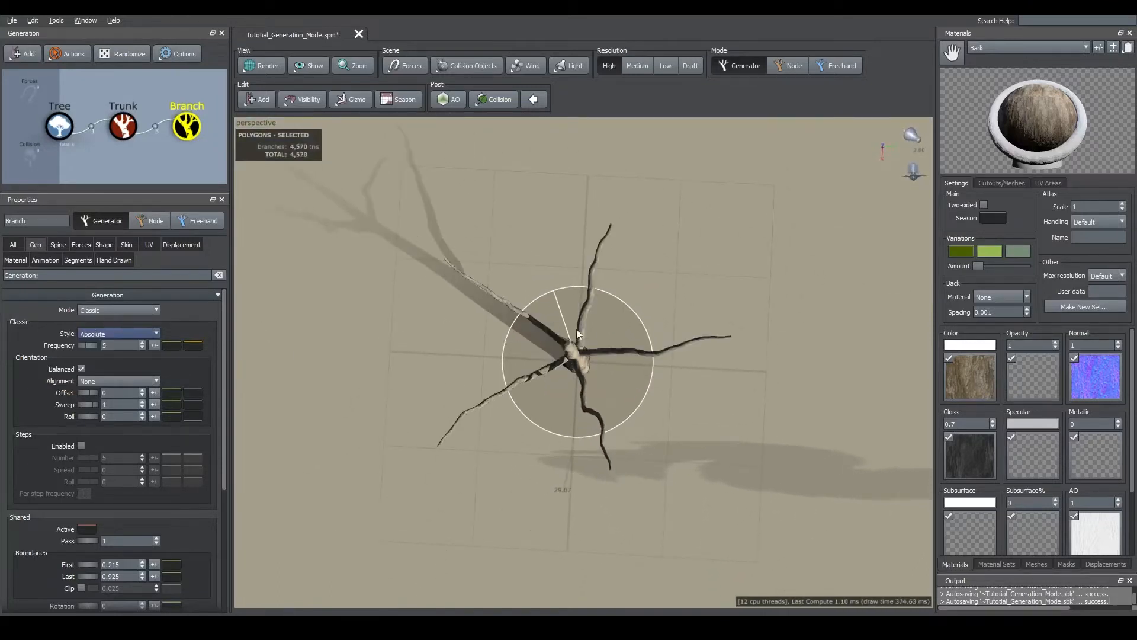
pyautogui.moveTo(577, 328); pyautogui.dragTo(534, 343)
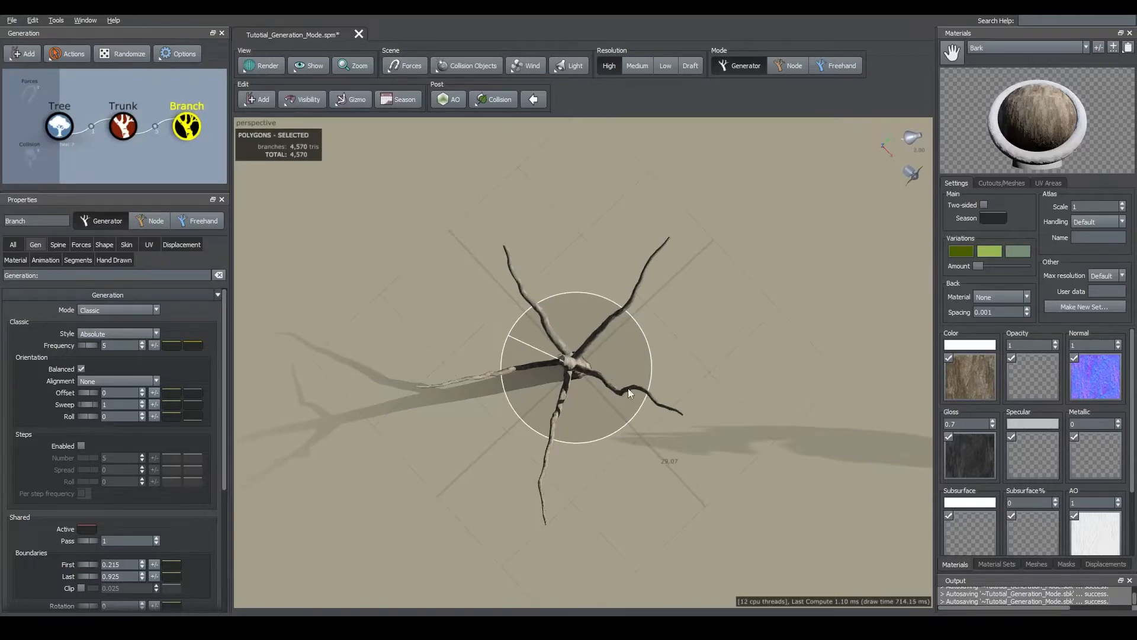
pyautogui.moveTo(538, 341); pyautogui.dragTo(558, 346)
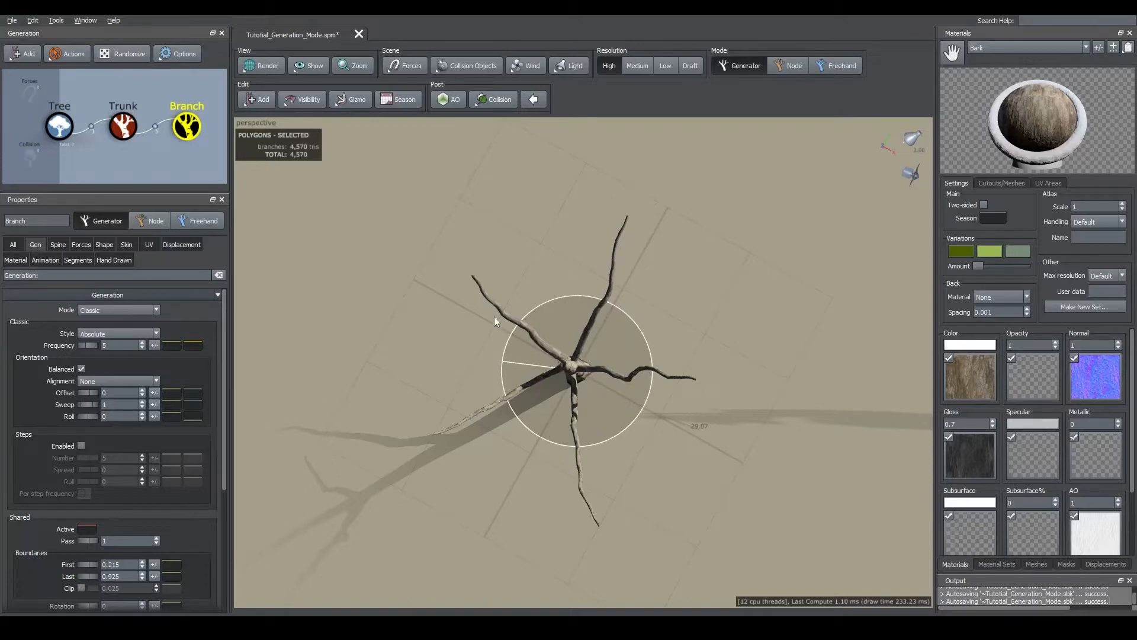
# Turn off Balanced orientation for the branches, inspect their spacing from above, and turn it back on
pyautogui.click(81, 369)
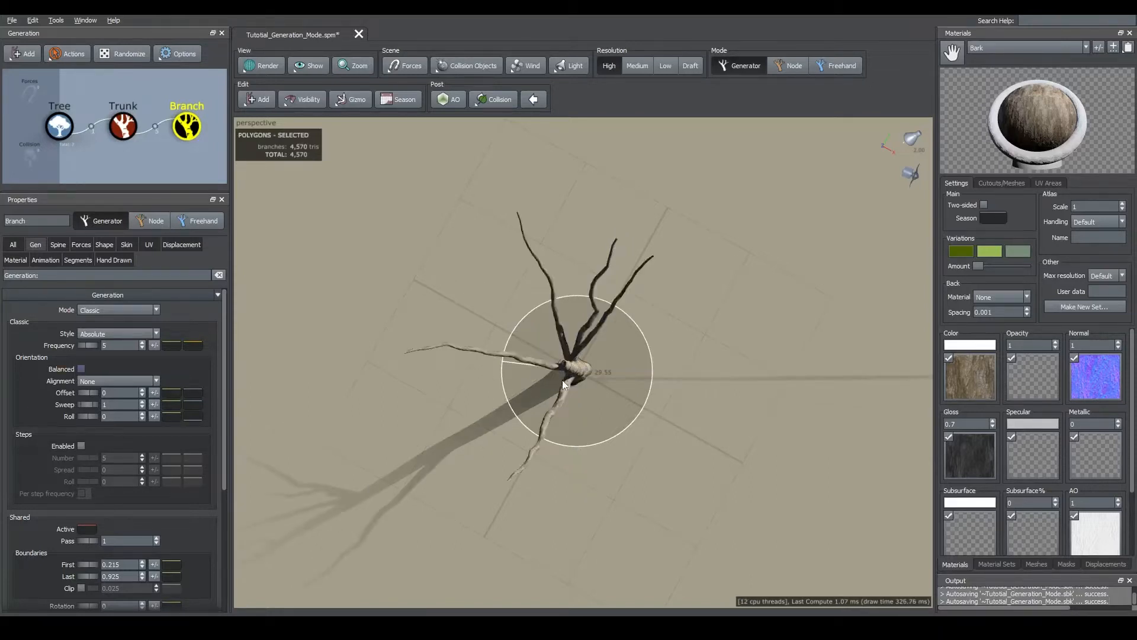
pyautogui.moveTo(529, 399); pyautogui.dragTo(762, 416)
pyautogui.moveTo(762, 414)
pyautogui.mouseDown()
pyautogui.moveTo(767, 396)
pyautogui.moveTo(761, 417)
pyautogui.mouseUp()
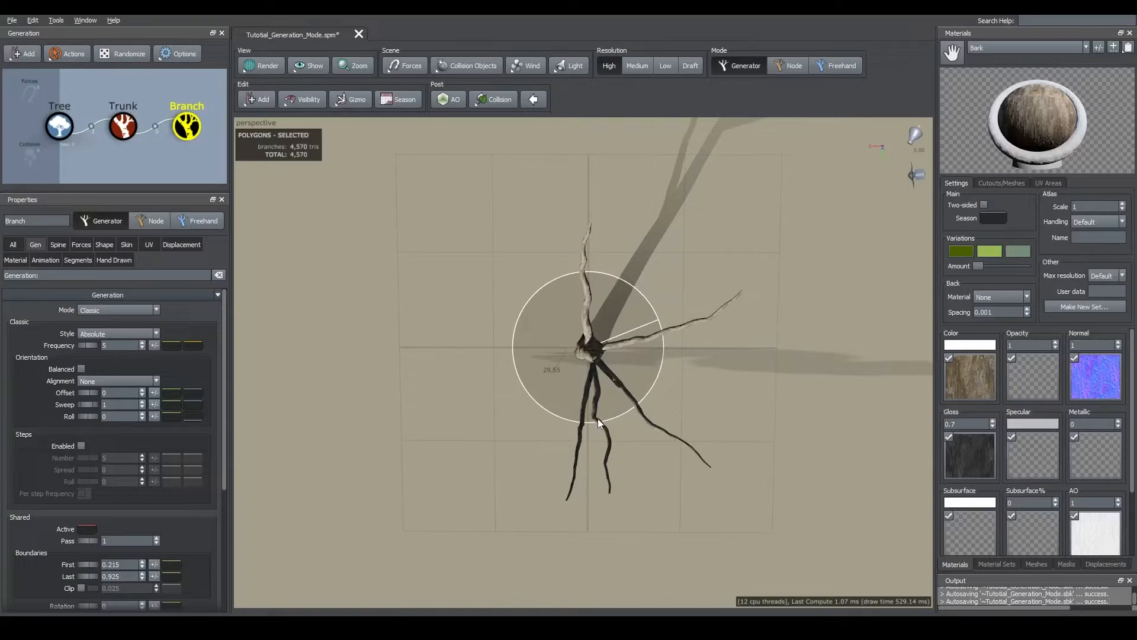
pyautogui.click(81, 369)
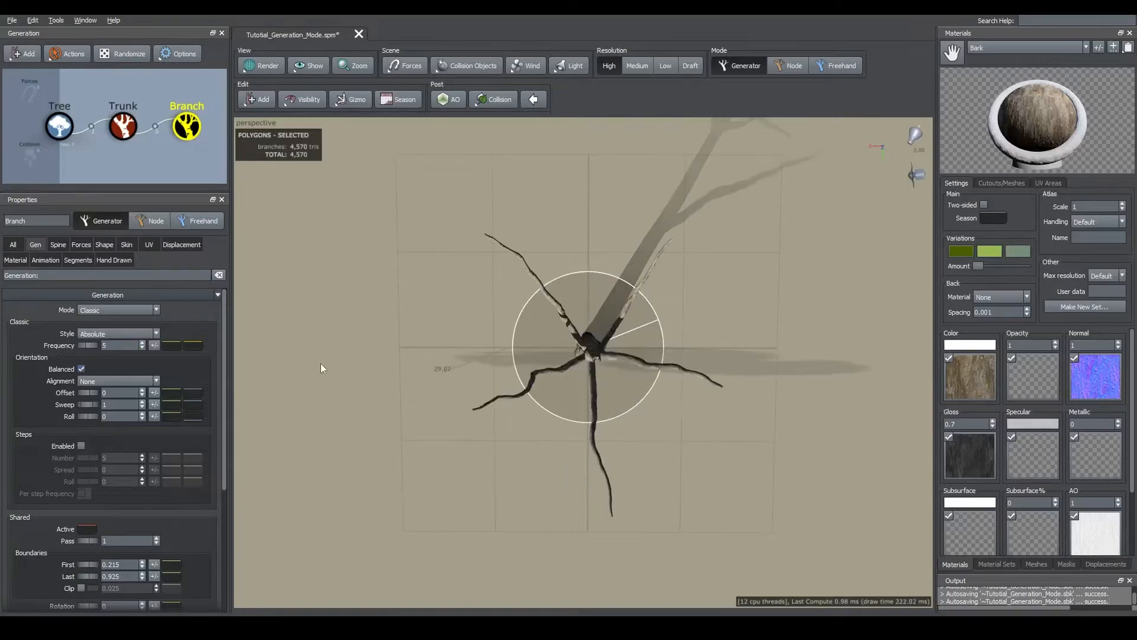
# Try the Align and Centered align options for the branches' Alignment and return it to None
pyautogui.moveTo(593, 386); pyautogui.dragTo(578, 362)
pyautogui.click(130, 382)
pyautogui.click(123, 395)
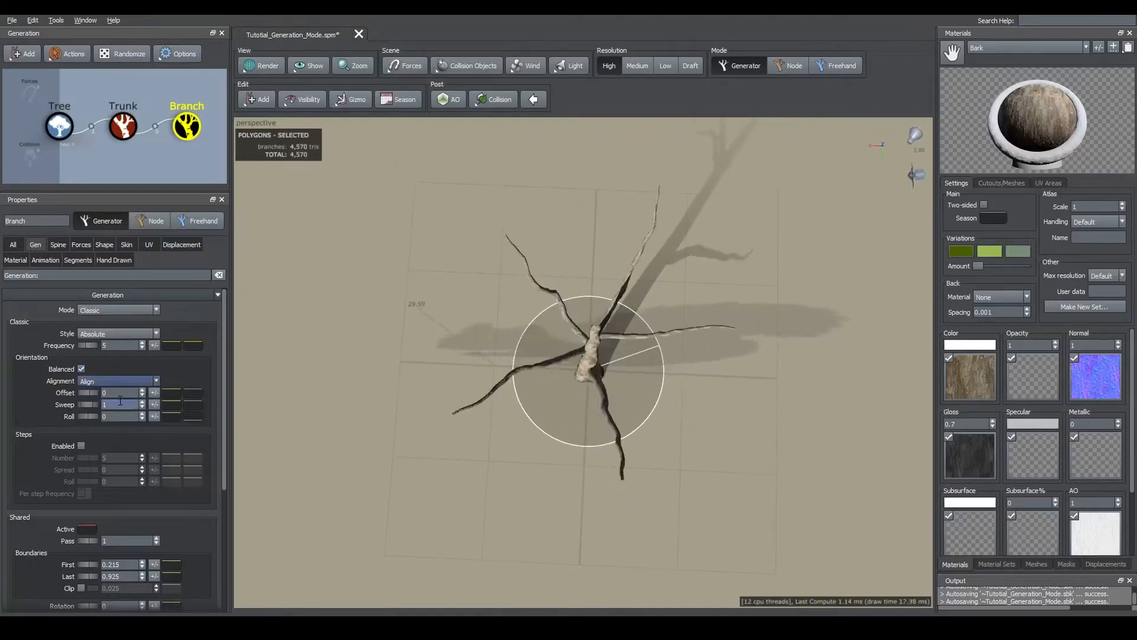
pyautogui.click(133, 382)
pyautogui.click(123, 400)
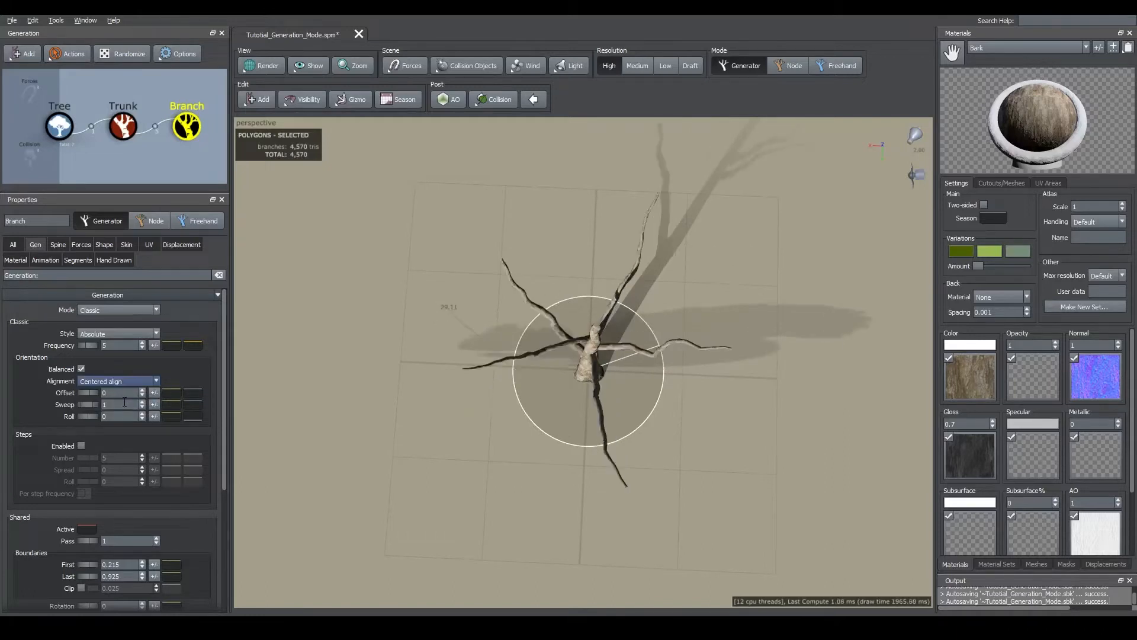
pyautogui.moveTo(598, 355)
pyautogui.mouseDown()
pyautogui.moveTo(642, 351)
pyautogui.moveTo(650, 310)
pyautogui.moveTo(604, 325)
pyautogui.moveTo(600, 354)
pyautogui.mouseUp()
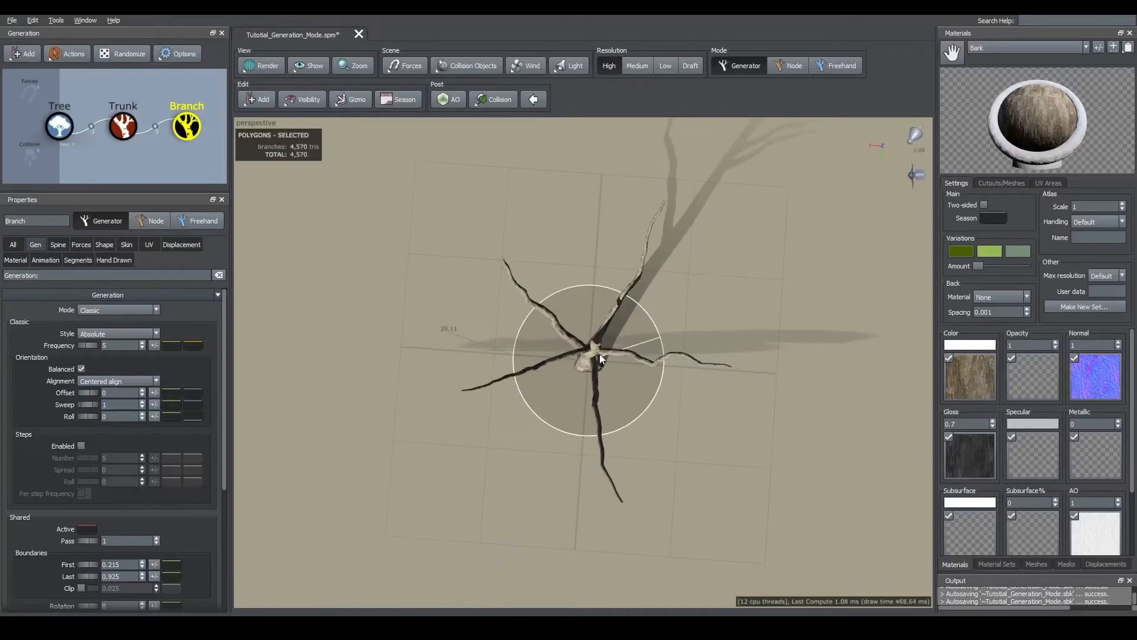
pyautogui.click(115, 380)
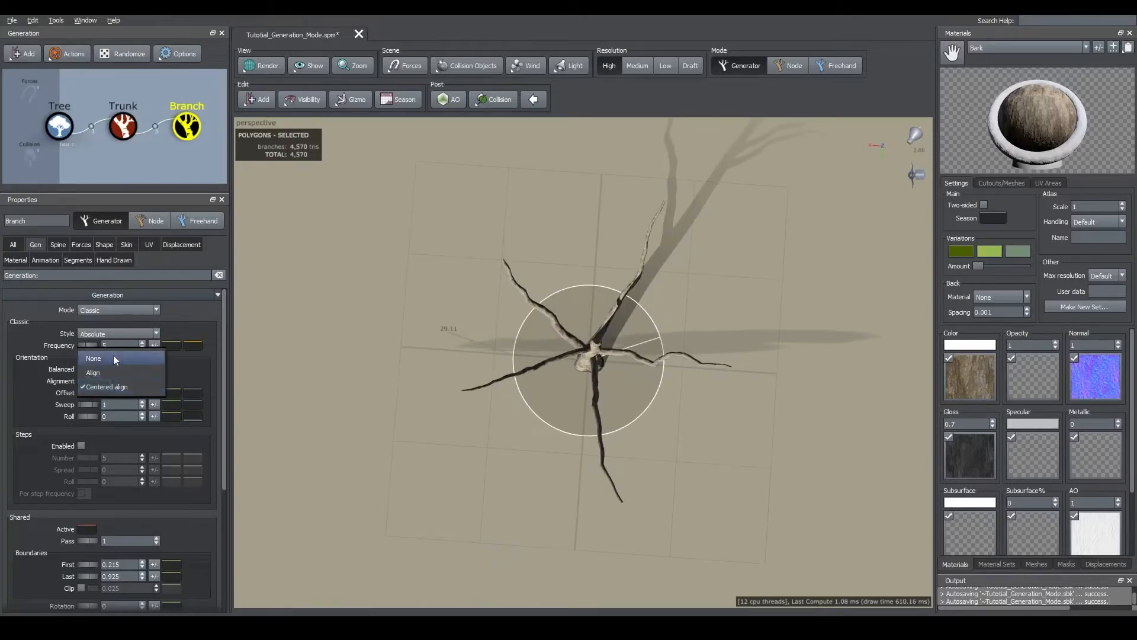
pyautogui.click(112, 355)
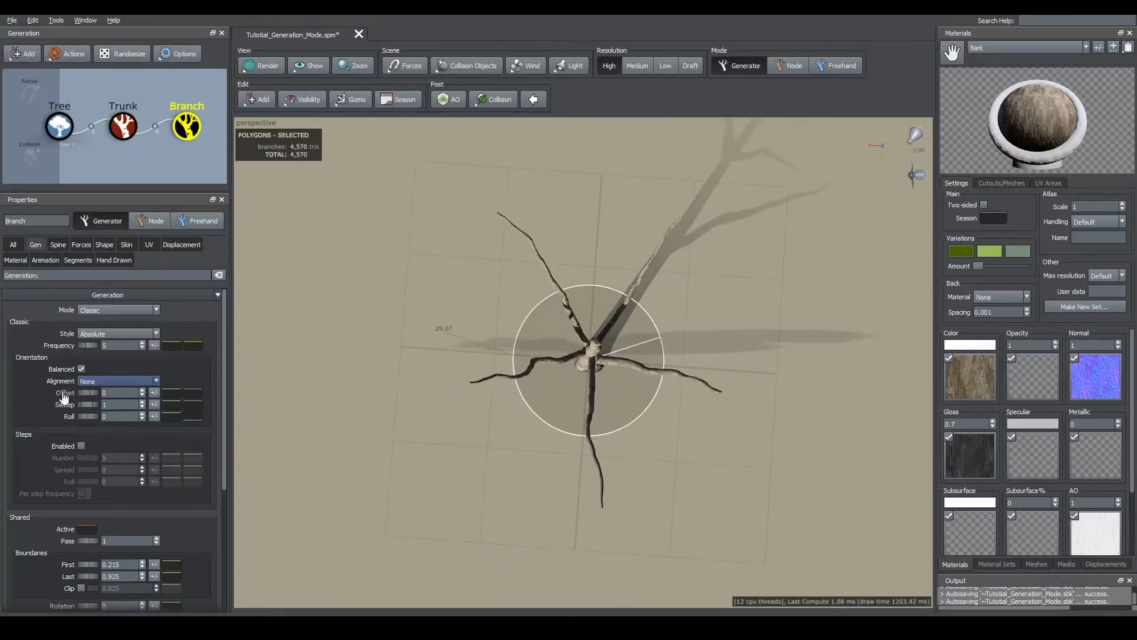
# Try an orientation Offset of 0.15 on the branches, inspect it from above, and reset the Offset to 0
pyautogui.moveTo(557, 386); pyautogui.dragTo(592, 350)
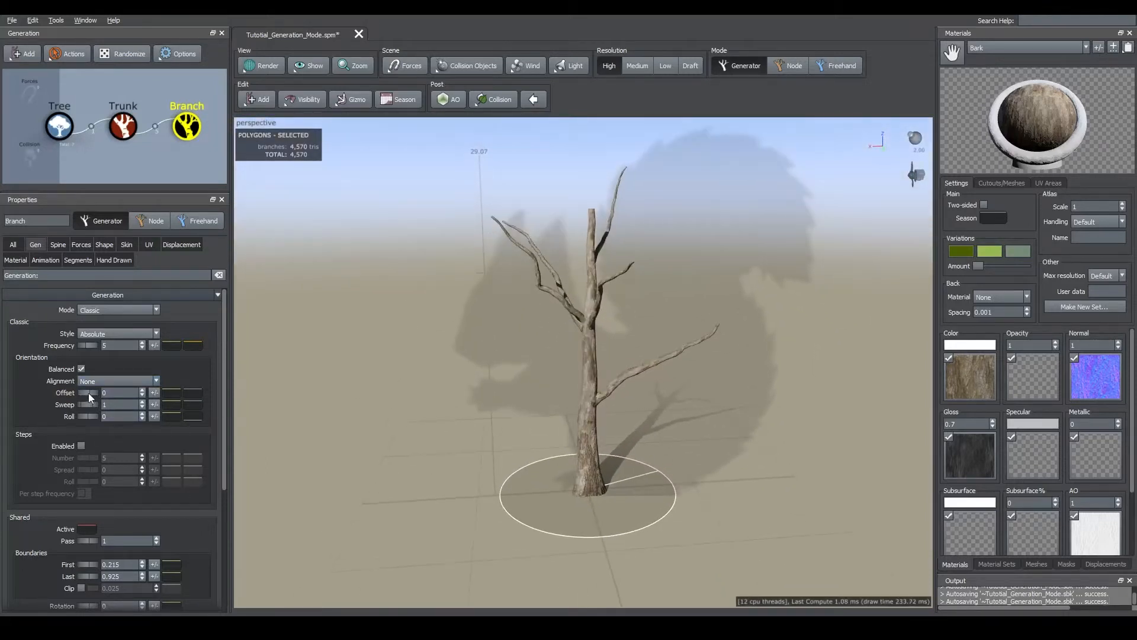
pyautogui.moveTo(88, 393); pyautogui.dragTo(143, 389)
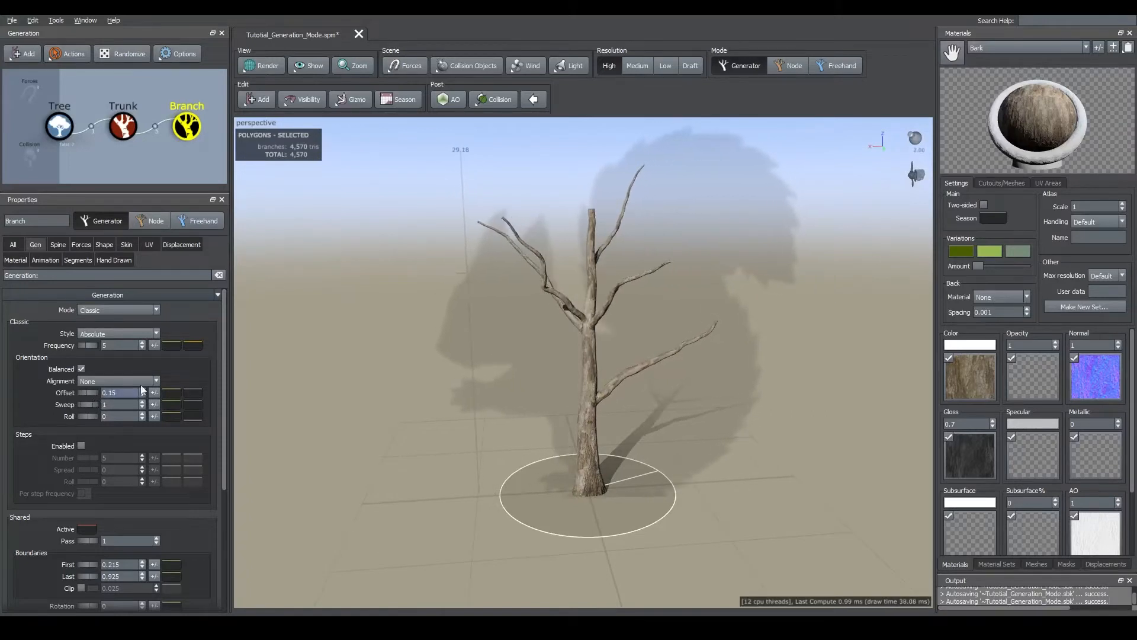
pyautogui.moveTo(567, 258); pyautogui.dragTo(539, 341)
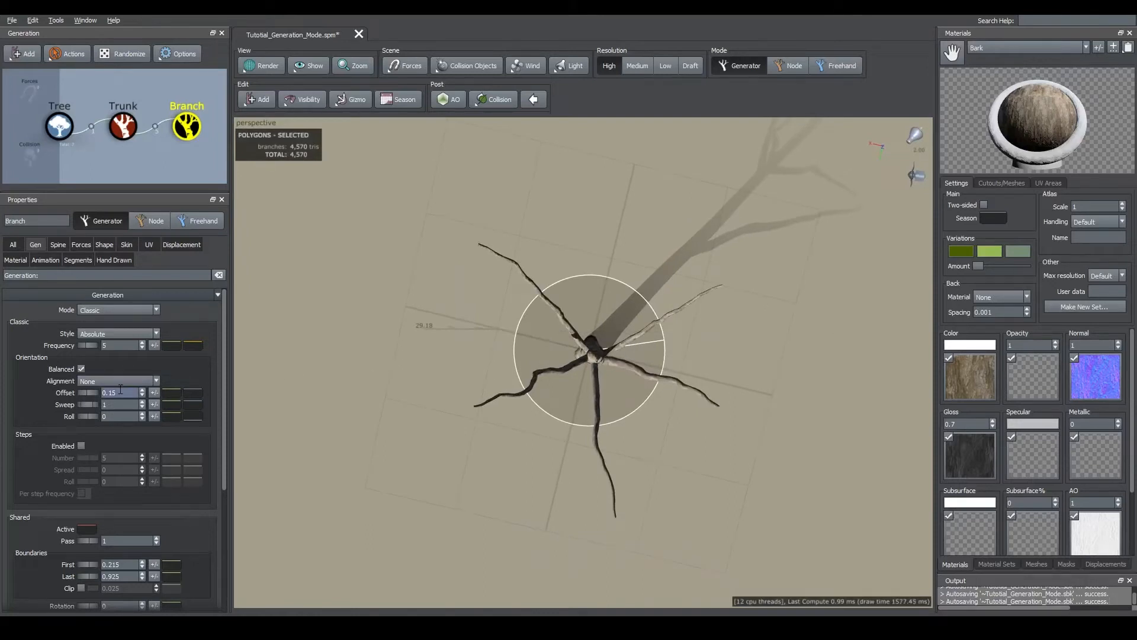
pyautogui.moveTo(124, 393); pyautogui.dragTo(39, 392)
pyautogui.write('0')
pyautogui.moveTo(612, 339); pyautogui.dragTo(603, 344)
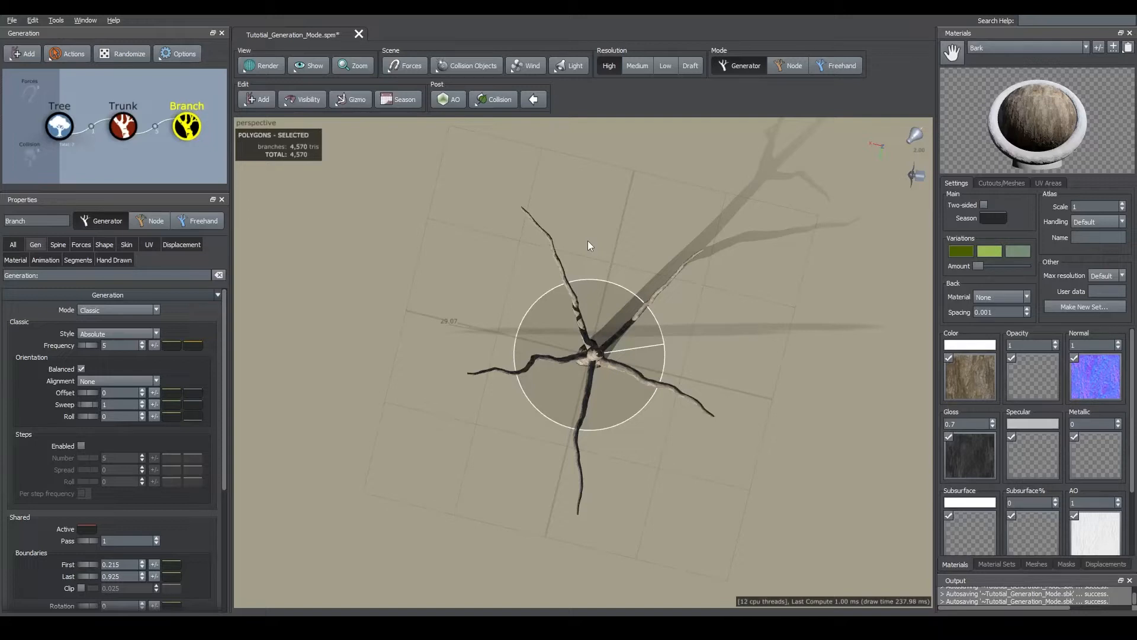
pyautogui.moveTo(605, 285); pyautogui.dragTo(609, 307)
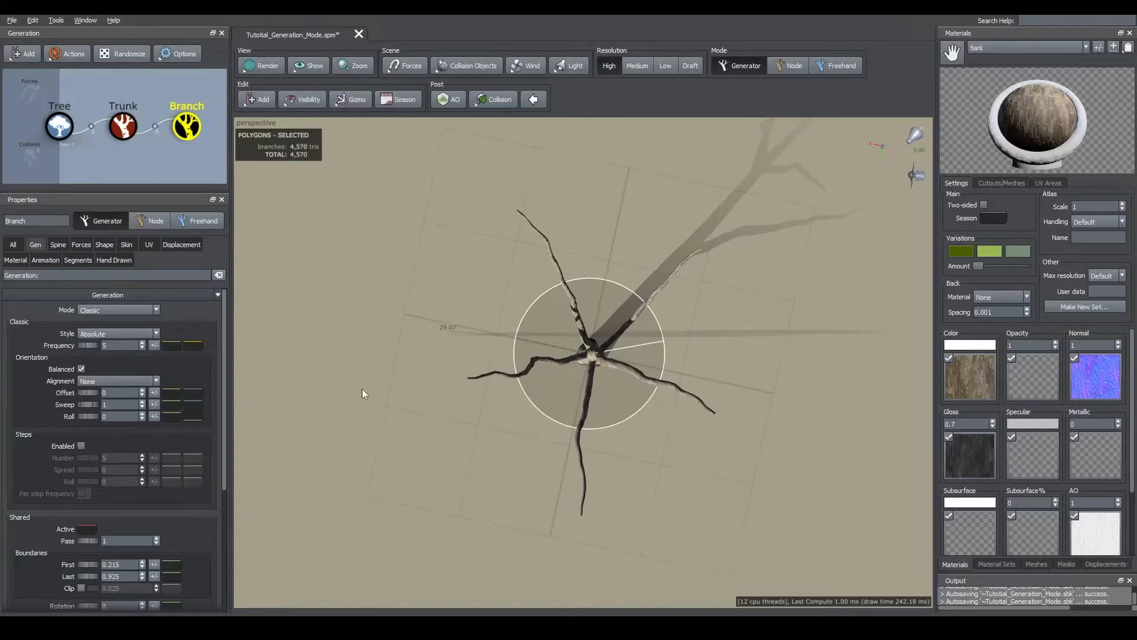
# Set the branches' orientation Offset to 0.1 and Sweep to 0.95
pyautogui.moveTo(84, 392)
pyautogui.mouseDown()
pyautogui.moveTo(104, 393)
pyautogui.moveTo(69, 403)
pyautogui.moveTo(90, 404)
pyautogui.mouseUp()
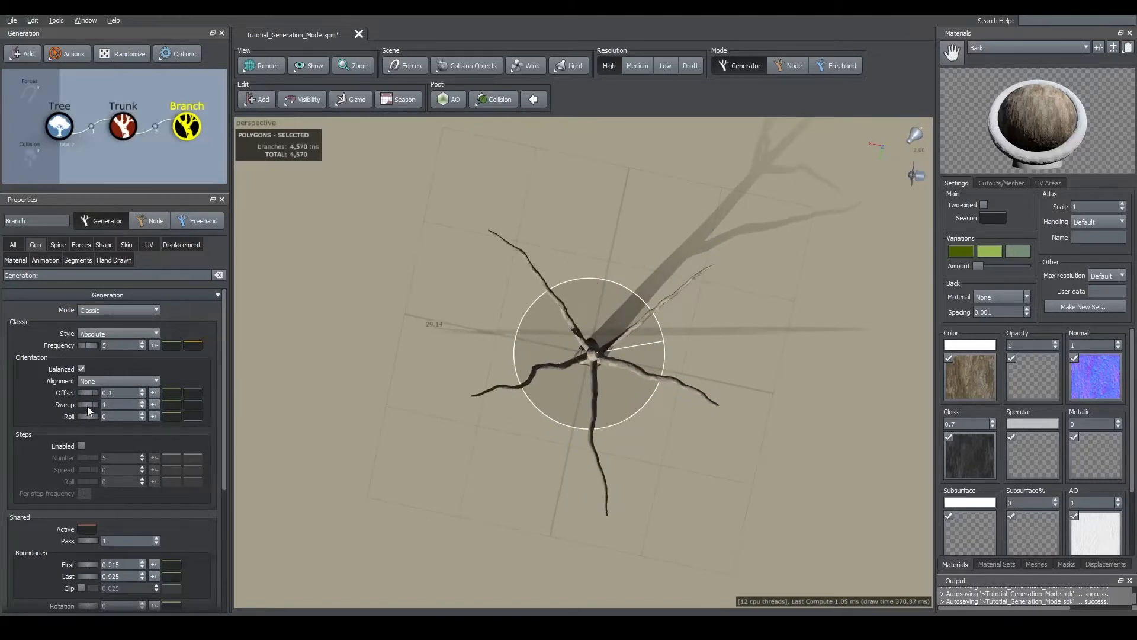
pyautogui.moveTo(87, 406)
pyautogui.mouseDown()
pyautogui.moveTo(171, 396)
pyautogui.moveTo(85, 410)
pyautogui.mouseUp()
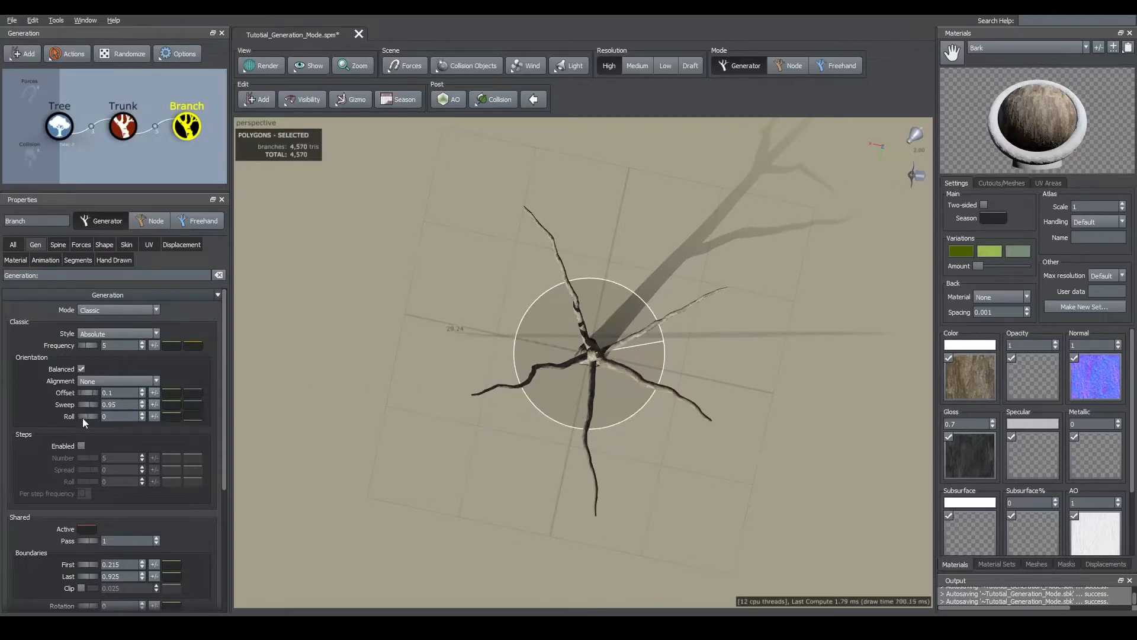
# Try rolling the branches around the trunk with the orientation Roll setting, and reset Roll to 0
pyautogui.moveTo(83, 417); pyautogui.dragTo(53, 419)
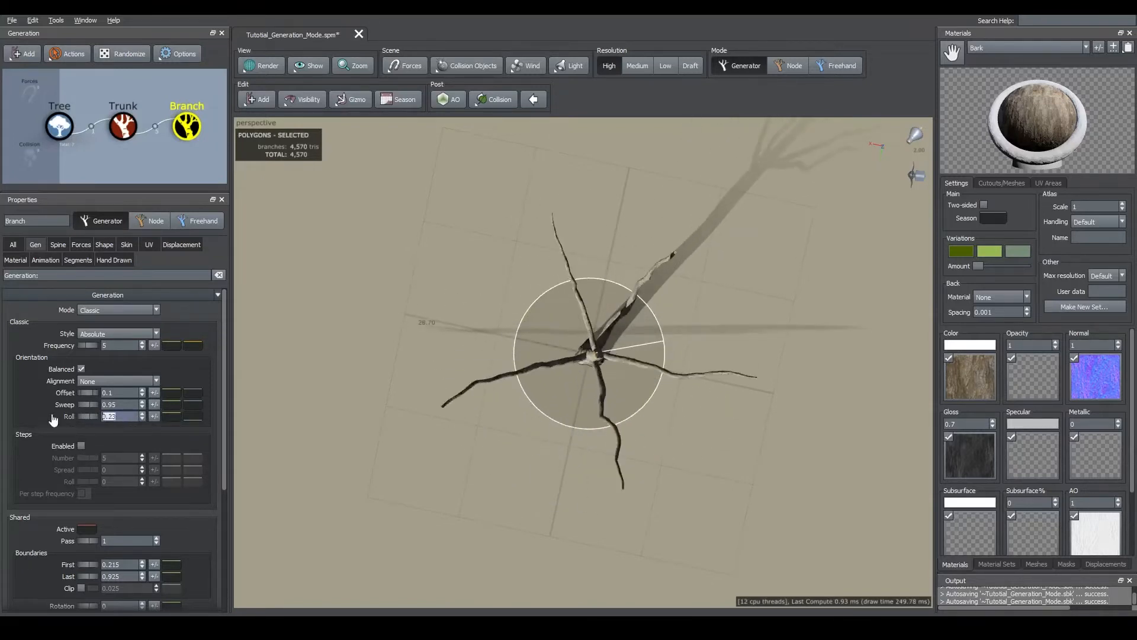
pyautogui.write('0')
pyautogui.press('Return')
# Set the branches' orientation Sweep to 1 and Offset to 0
pyautogui.moveTo(124, 405); pyautogui.dragTo(51, 406)
pyautogui.write('1')
pyautogui.press('Return')
pyautogui.write('0')
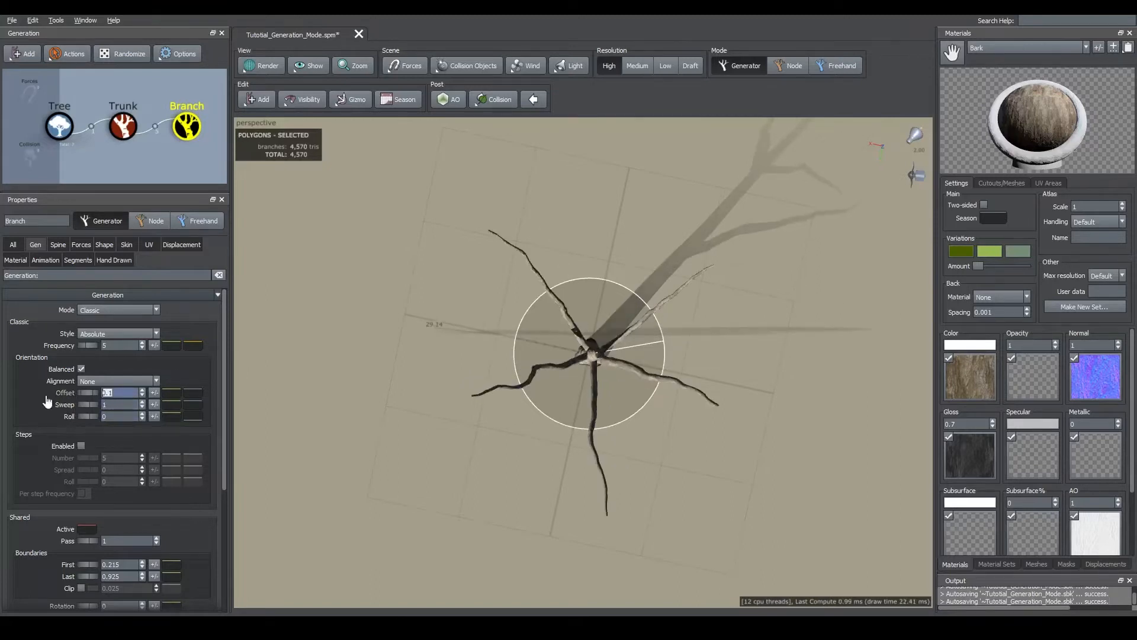
pyautogui.press('Return')
pyautogui.moveTo(554, 447); pyautogui.dragTo(584, 352)
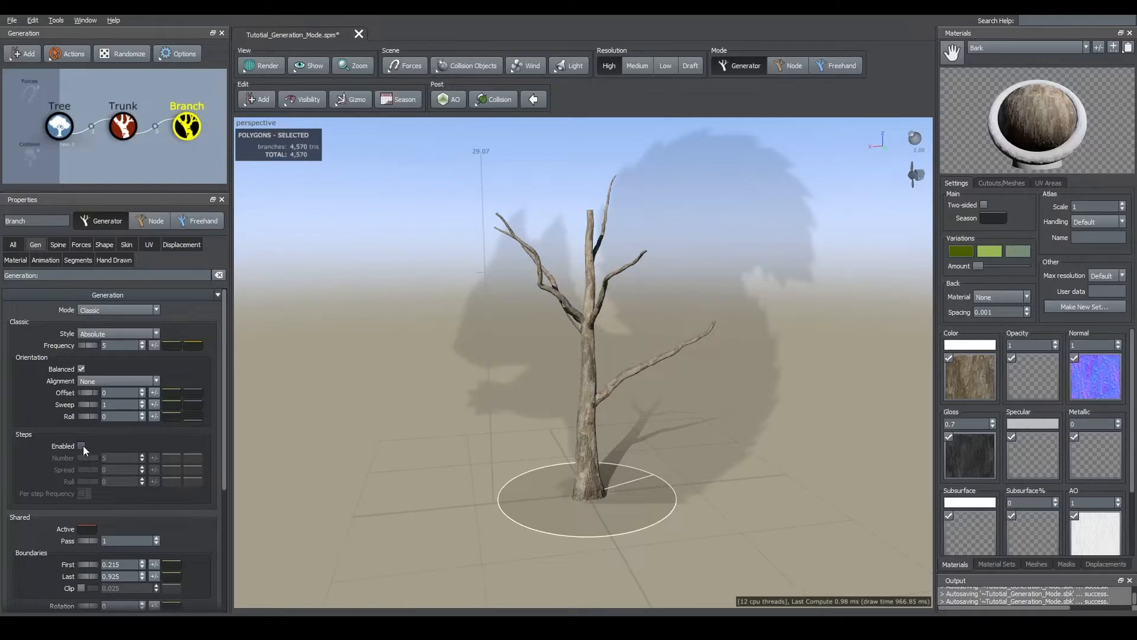
# Enable Steps for the branches and inspect how they are arranged along the trunk
pyautogui.moveTo(629, 339)
pyautogui.mouseDown()
pyautogui.moveTo(584, 356)
pyautogui.moveTo(678, 344)
pyautogui.moveTo(745, 353)
pyautogui.moveTo(582, 347)
pyautogui.moveTo(614, 347)
pyautogui.mouseUp()
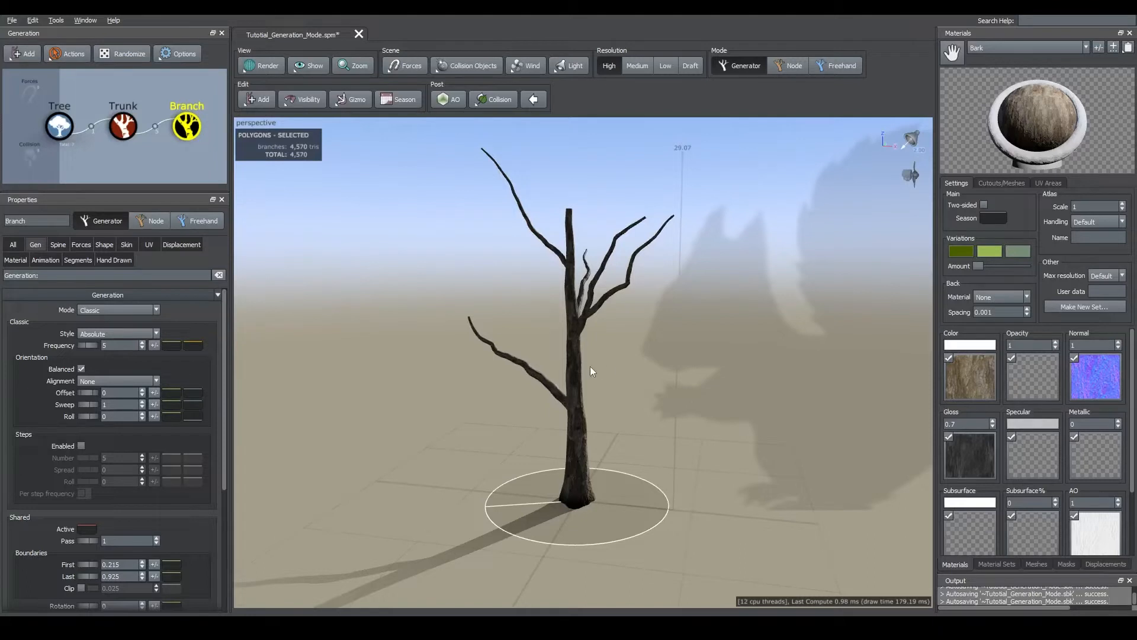
pyautogui.moveTo(554, 367); pyautogui.dragTo(650, 341)
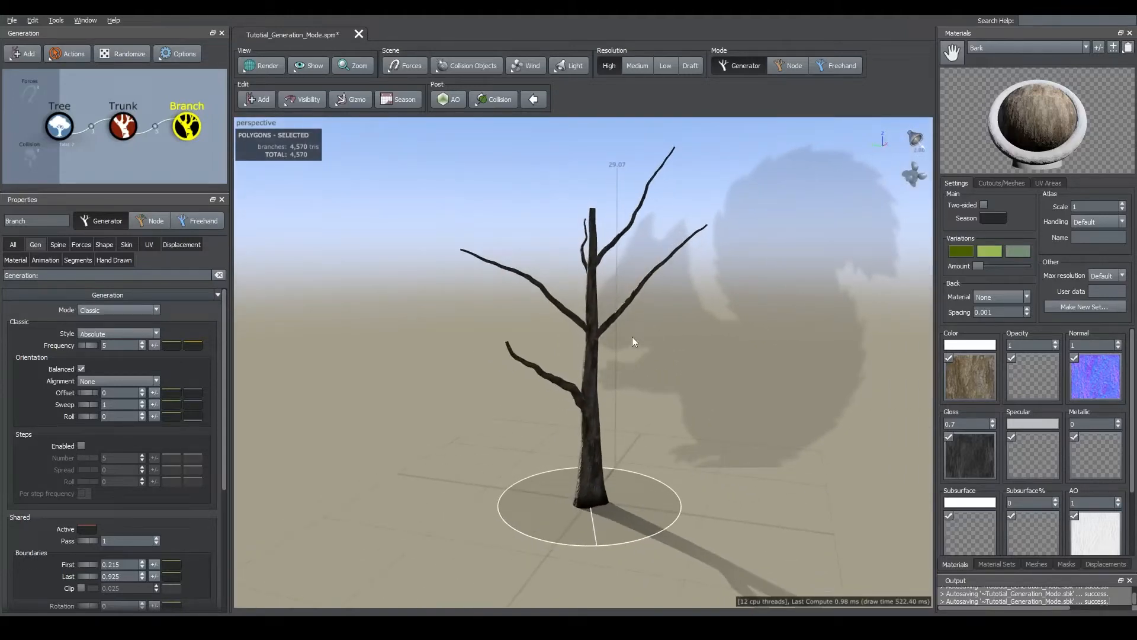
pyautogui.moveTo(587, 359); pyautogui.dragTo(485, 364)
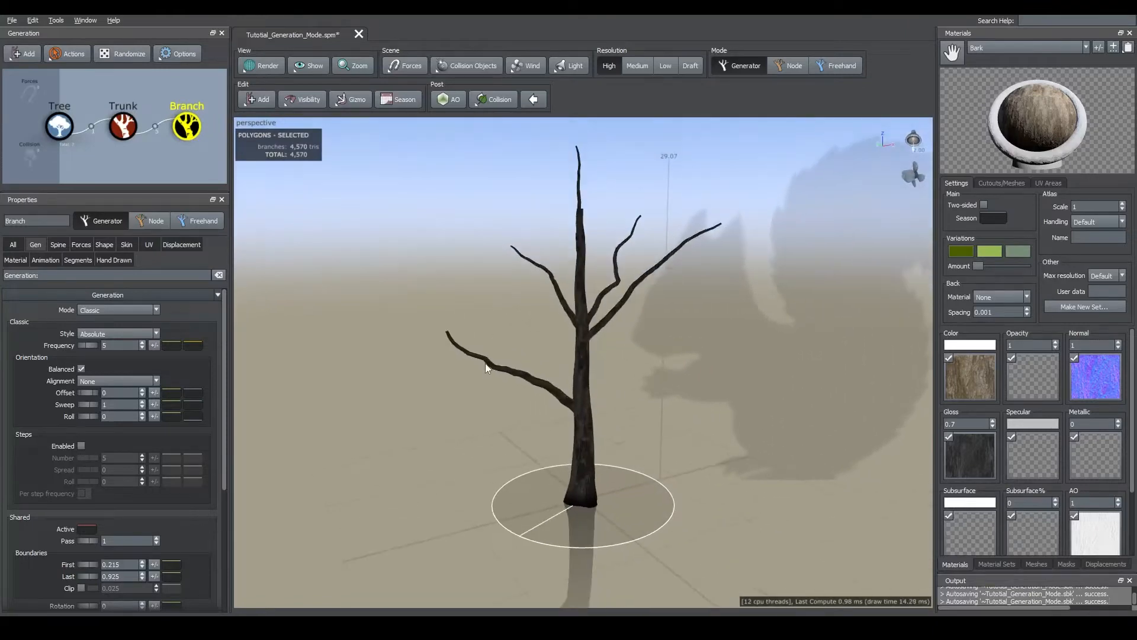
pyautogui.click(81, 445)
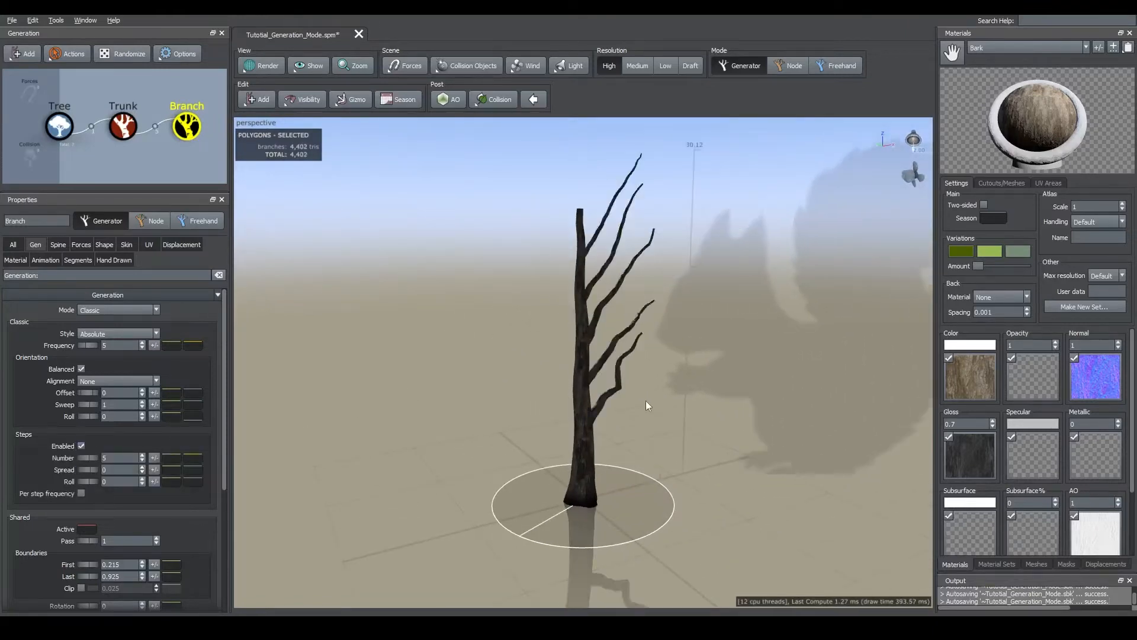
pyautogui.moveTo(646, 400)
pyautogui.mouseDown()
pyautogui.moveTo(590, 416)
pyautogui.moveTo(608, 407)
pyautogui.mouseUp()
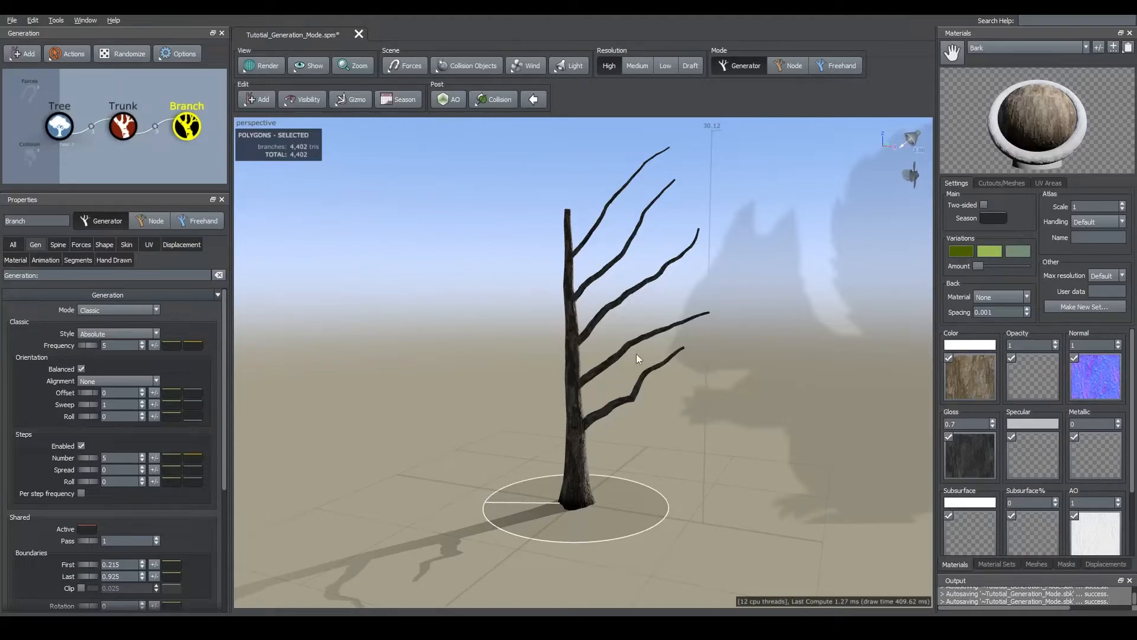
pyautogui.moveTo(618, 367); pyautogui.dragTo(592, 383)
pyautogui.scroll(3, 590, 381)
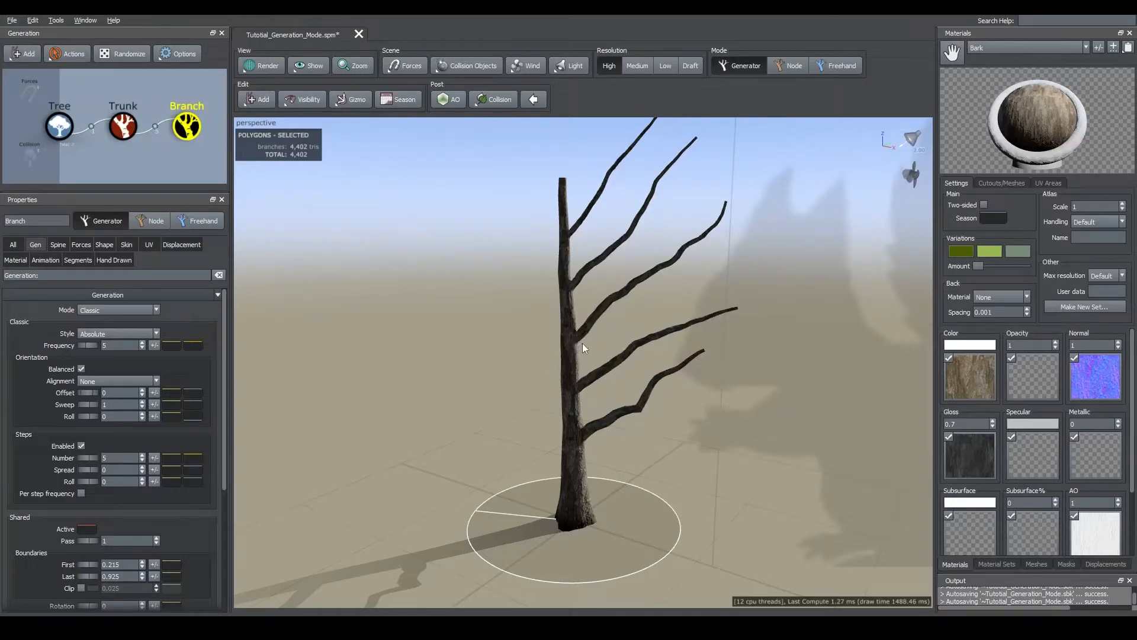
pyautogui.moveTo(581, 343); pyautogui.dragTo(583, 318)
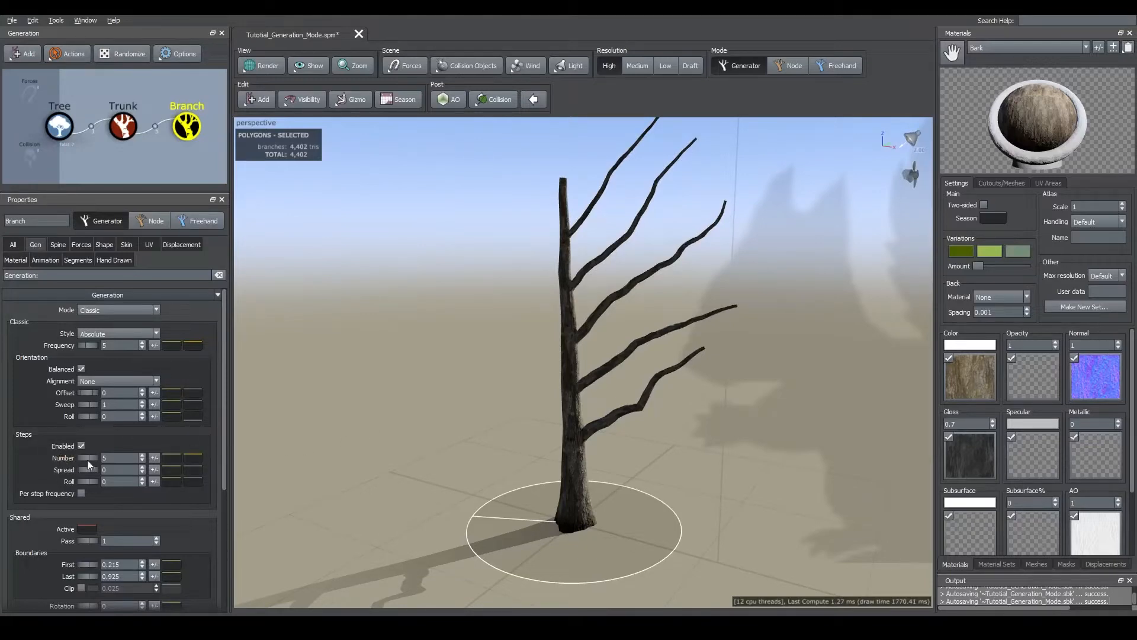
# Set the branches' Classic Frequency to 10 while Steps is enabled
pyautogui.click(112, 458)
pyautogui.click(109, 345)
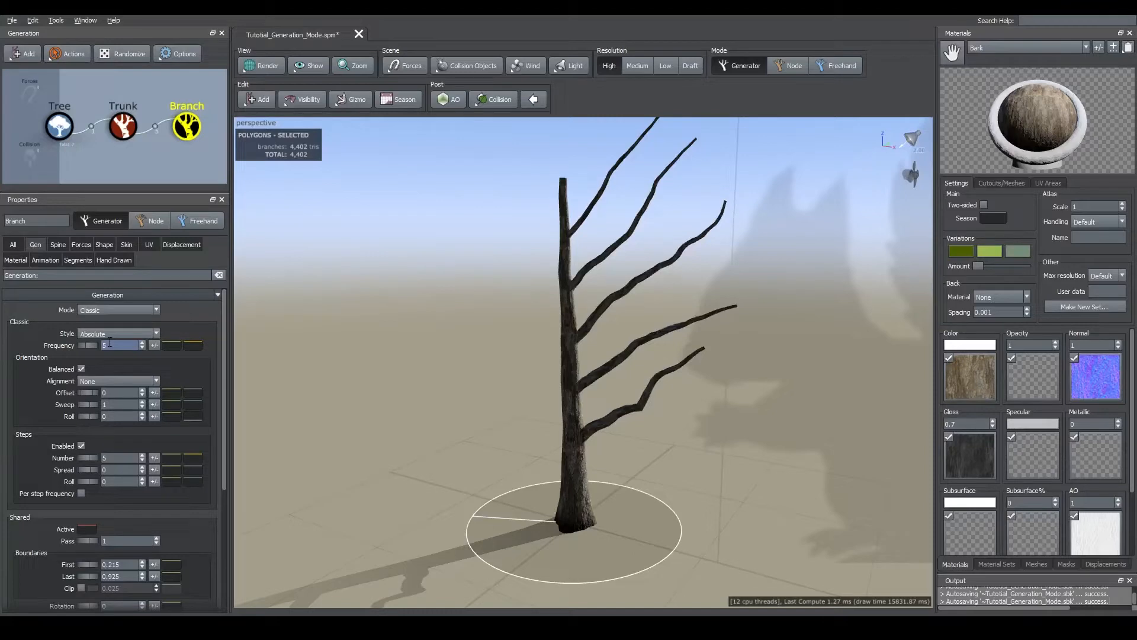
pyautogui.moveTo(110, 342); pyautogui.dragTo(94, 349)
pyautogui.write('10')
pyautogui.press('Return')
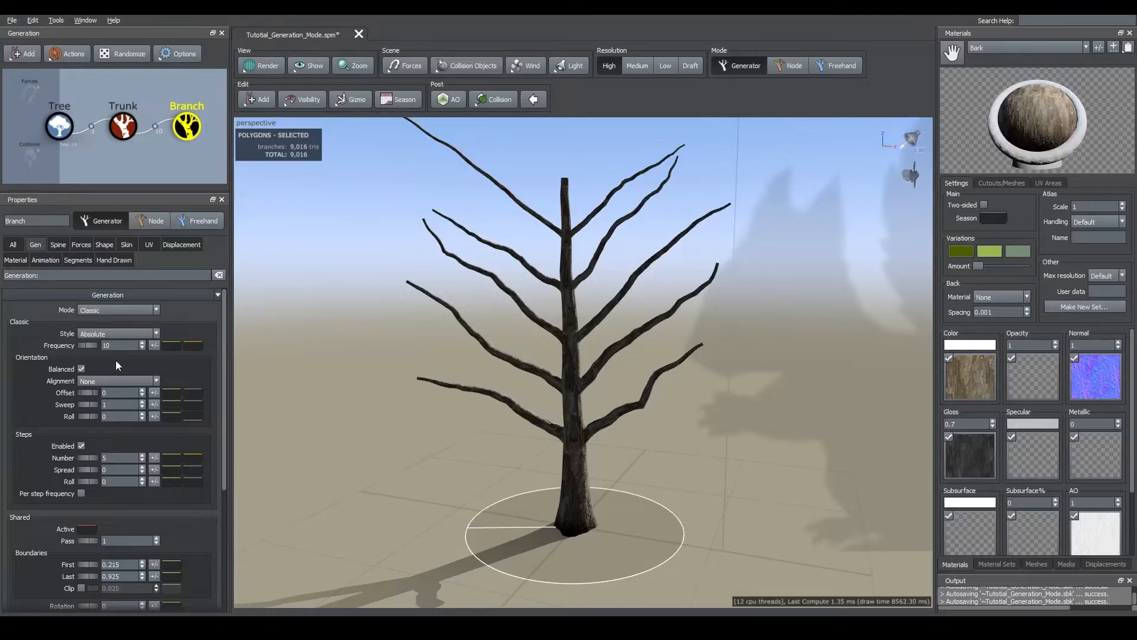
# Try a Steps Number of 1 to gather all the branches at a single height on the trunk
pyautogui.click(120, 345)
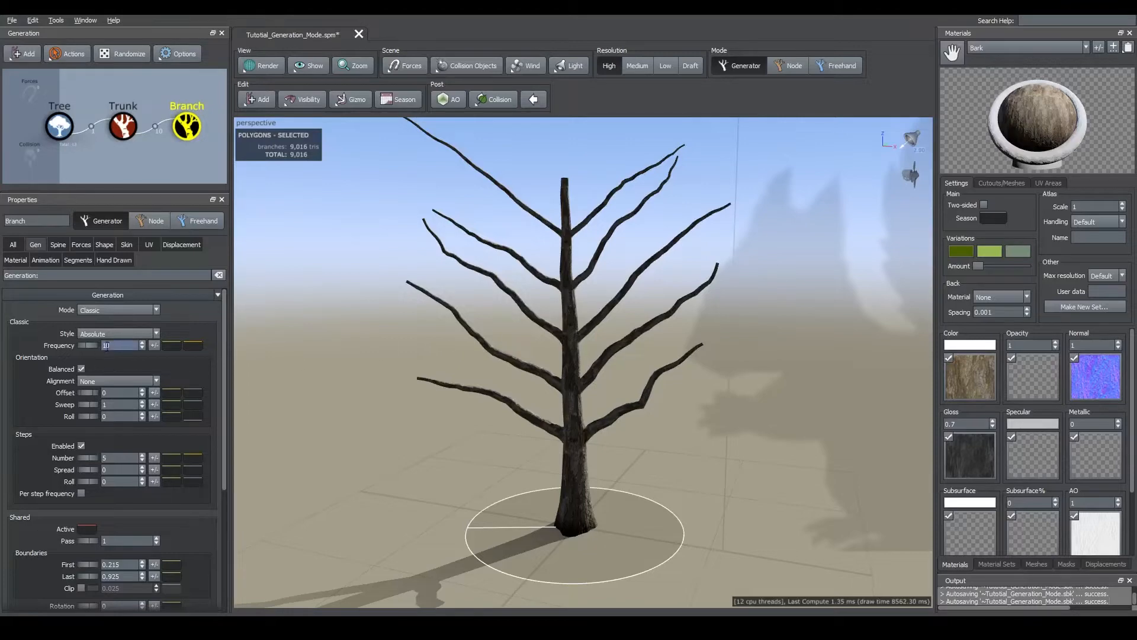
pyautogui.click(104, 457)
pyautogui.click(206, 438)
pyautogui.click(59, 458)
pyautogui.write('1')
pyautogui.press('Return')
pyautogui.moveTo(566, 368); pyautogui.dragTo(581, 307)
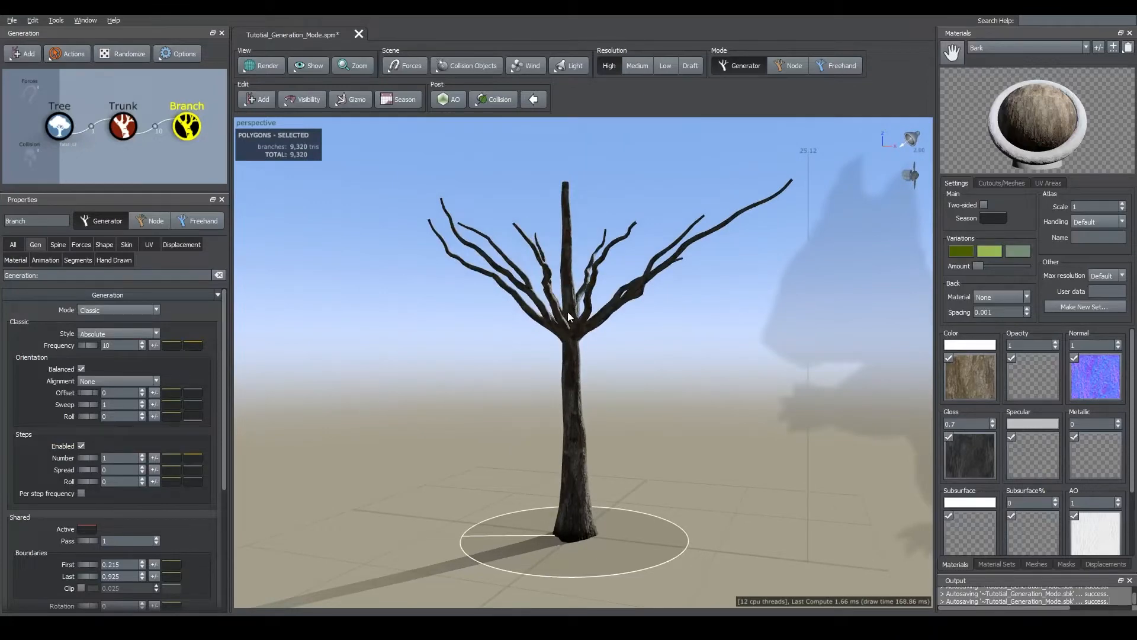
# Try a Steps Number of 2 with a Frequency of 20, and inspect the two branch clusters
pyautogui.doubleClick(121, 458)
pyautogui.press('Up')
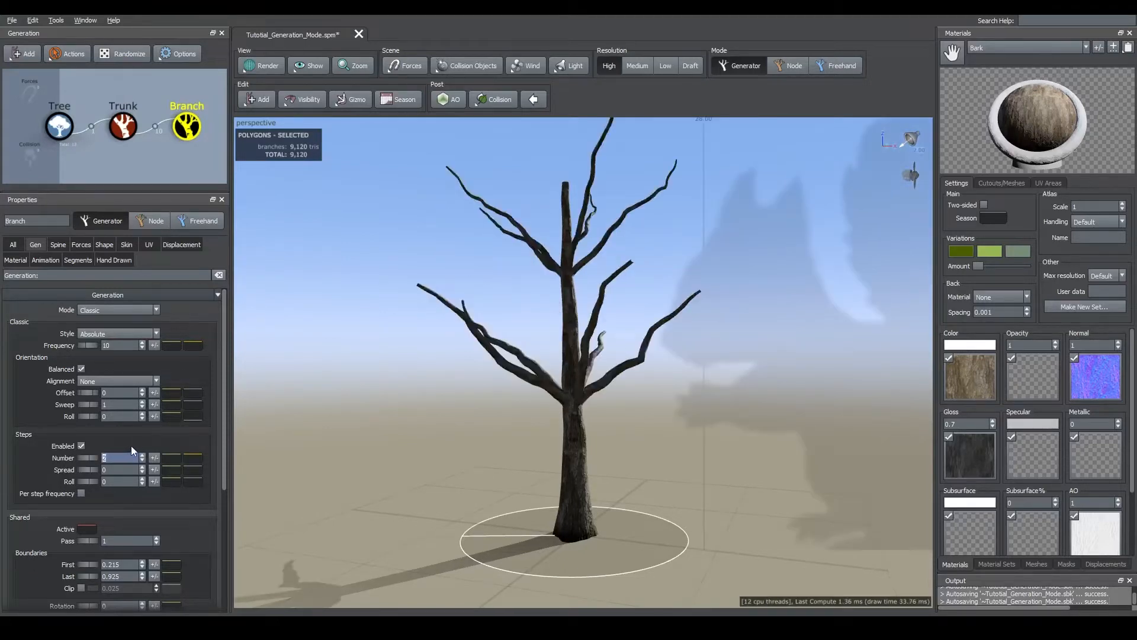
pyautogui.doubleClick(119, 345)
pyautogui.write('20')
pyautogui.press('Return')
pyautogui.moveTo(598, 296); pyautogui.dragTo(591, 353)
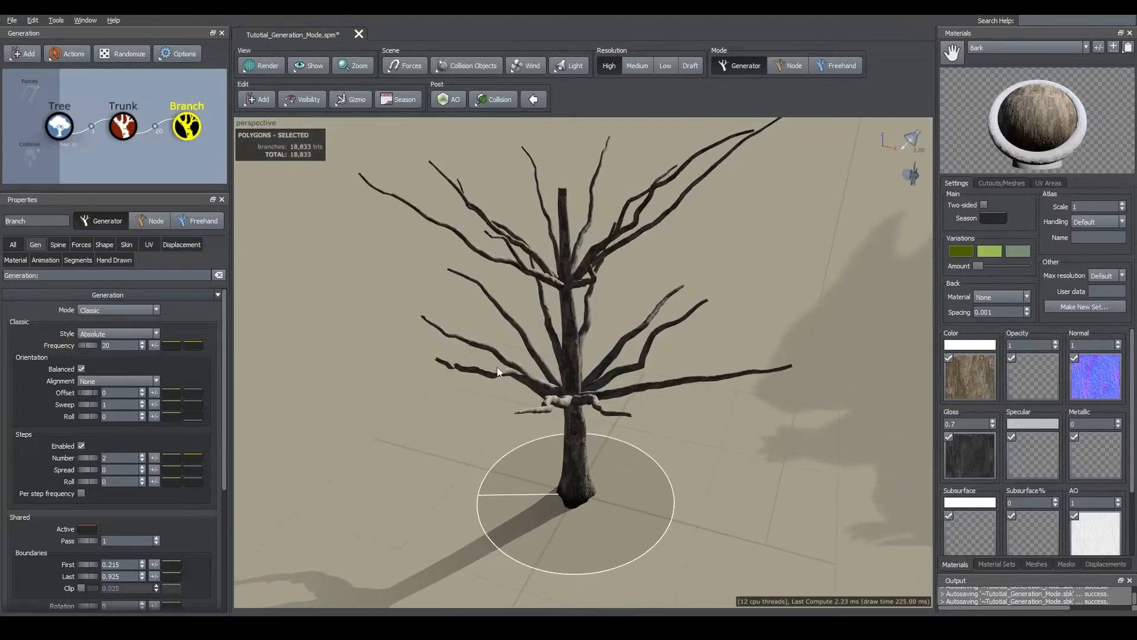
pyautogui.moveTo(589, 329)
pyautogui.mouseDown()
pyautogui.moveTo(570, 365)
pyautogui.moveTo(585, 317)
pyautogui.mouseUp()
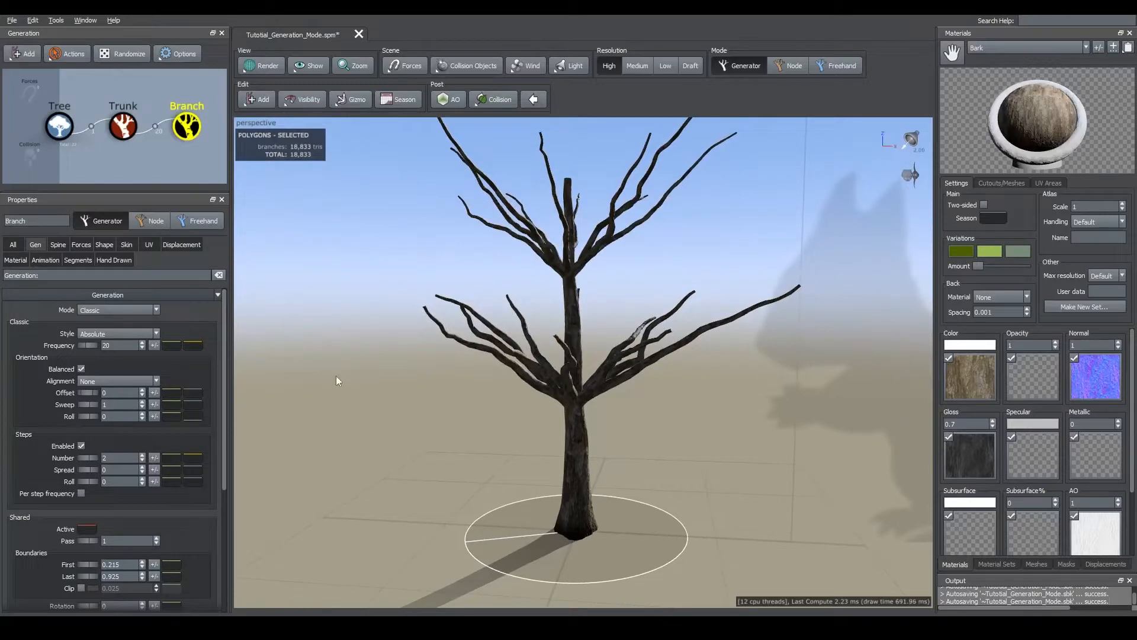
# Try lower branch Frequency values of 10 and 5 with the two steps
pyautogui.click(119, 347)
pyautogui.press('Return')
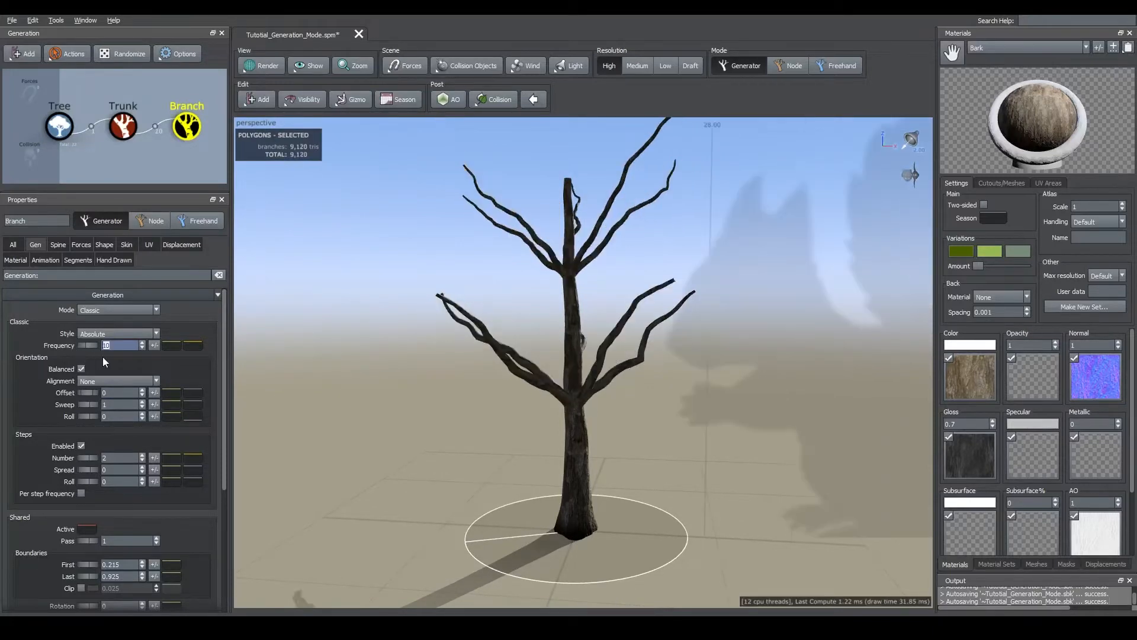
pyautogui.write('5')
pyautogui.press('Return')
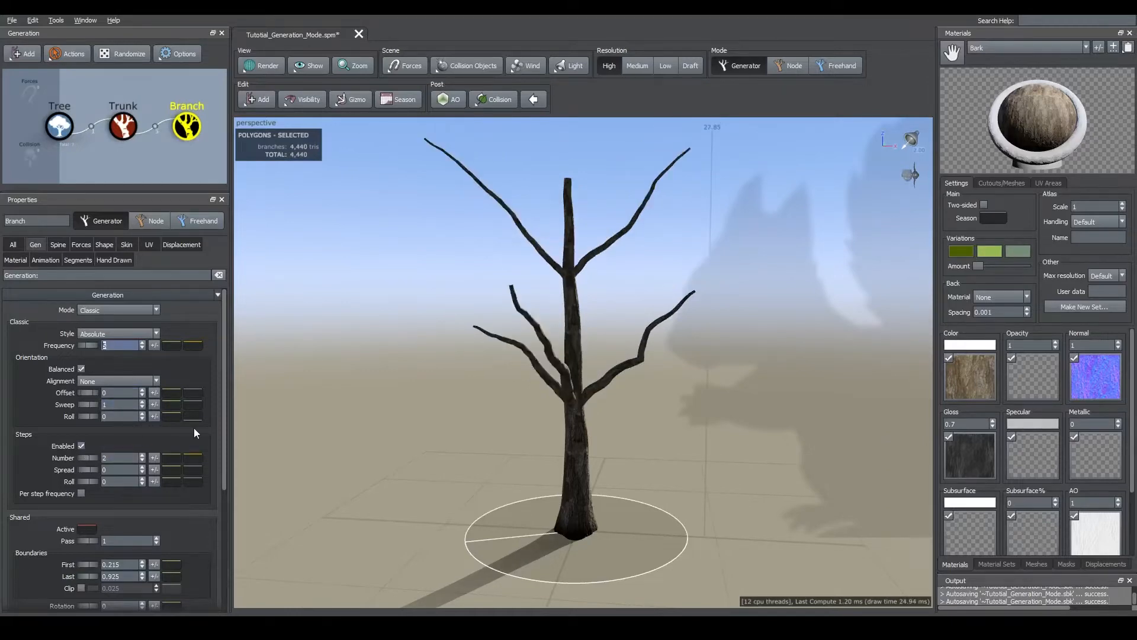
pyautogui.moveTo(548, 386)
pyautogui.mouseDown()
pyautogui.moveTo(641, 382)
pyautogui.moveTo(563, 389)
pyautogui.mouseUp()
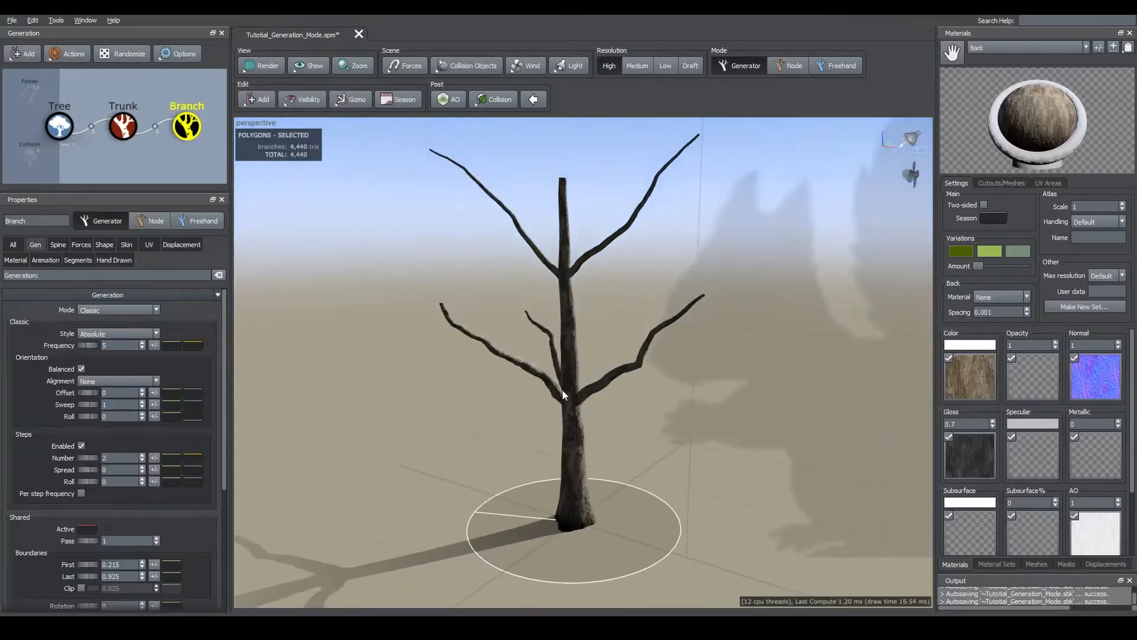
# Set the branches' Frequency back to 10 and the Steps Number to 5
pyautogui.write('10')
pyautogui.press('Return')
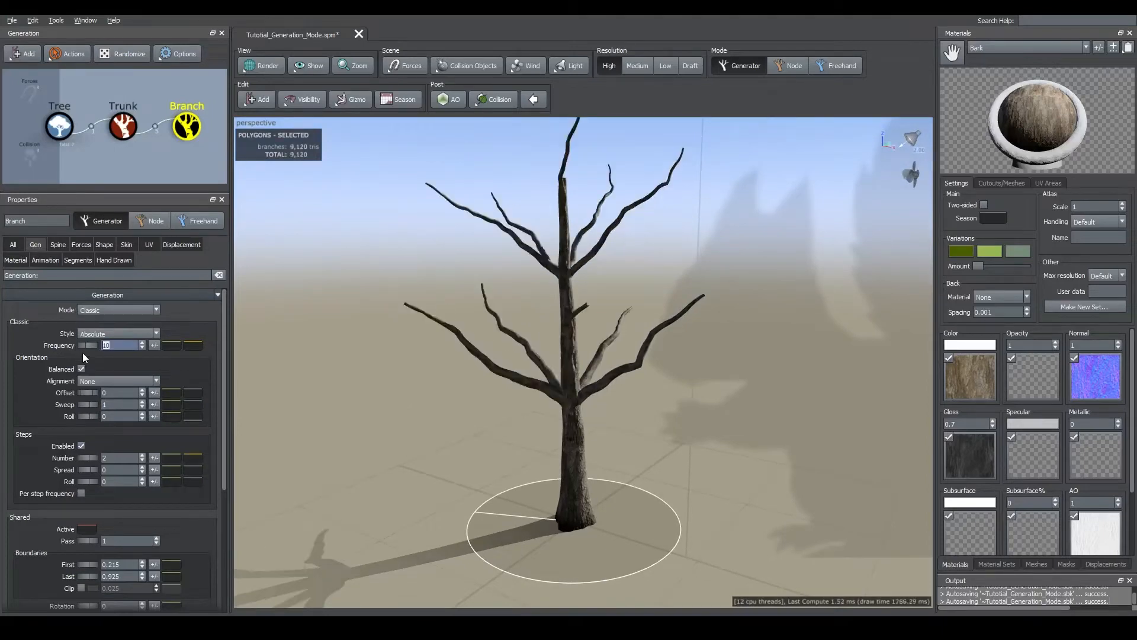
pyautogui.doubleClick(115, 457)
pyautogui.write('5')
pyautogui.press('Return')
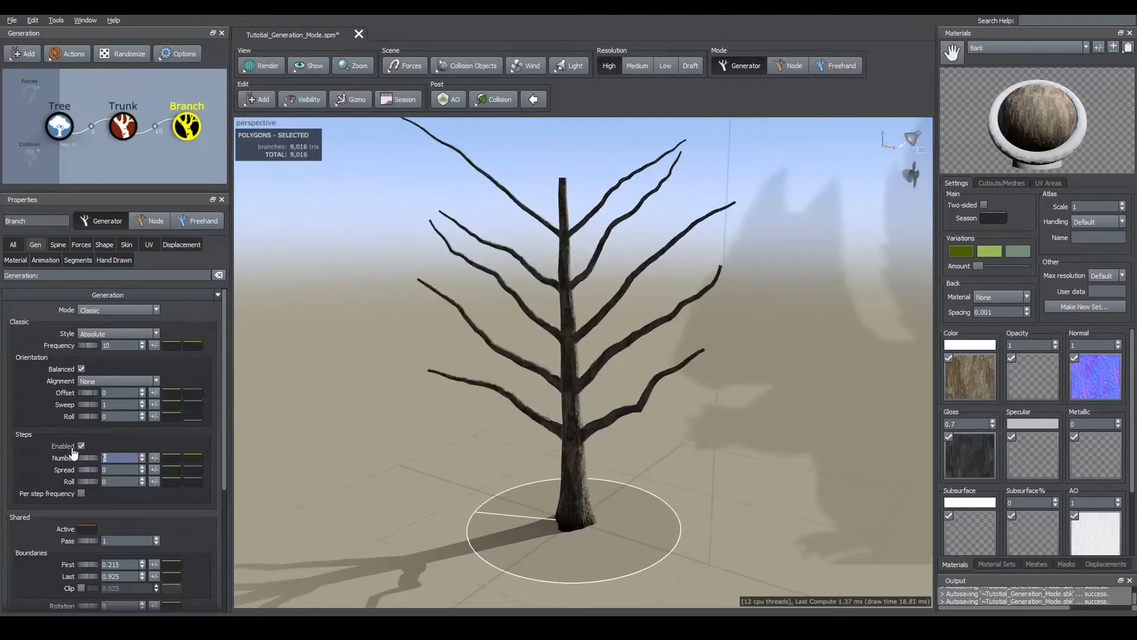
# Set the Steps Spread to 0.76 so the branches within each step are offset along the trunk
pyautogui.moveTo(600, 310); pyautogui.dragTo(609, 308)
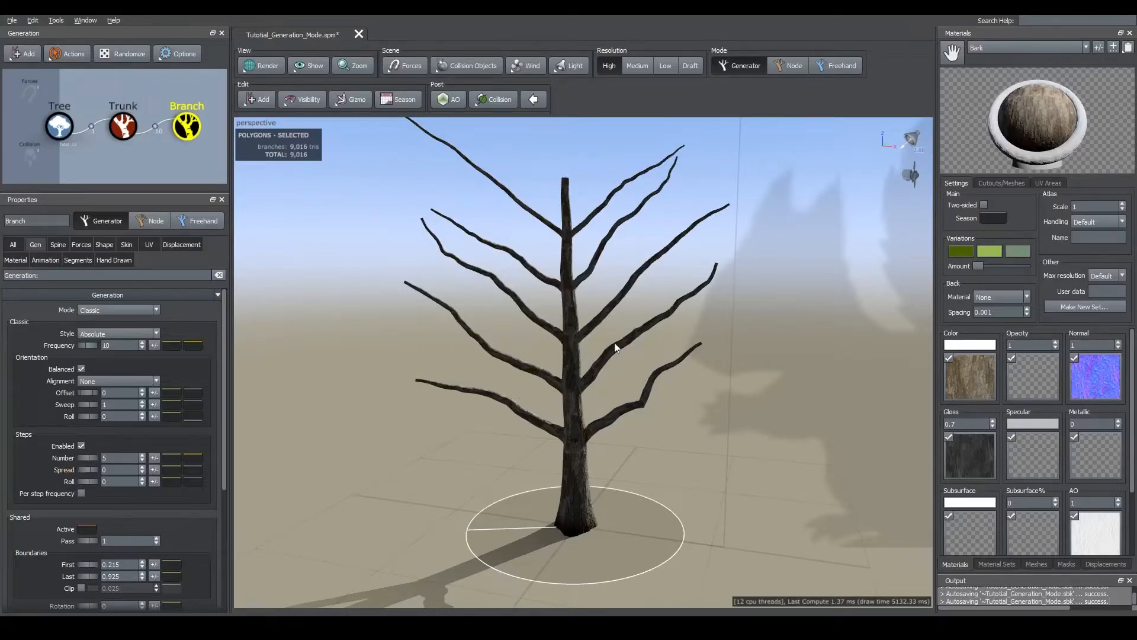
pyautogui.moveTo(570, 306)
pyautogui.mouseDown()
pyautogui.moveTo(587, 385)
pyautogui.moveTo(598, 382)
pyautogui.moveTo(566, 318)
pyautogui.moveTo(451, 318)
pyautogui.moveTo(673, 303)
pyautogui.moveTo(568, 310)
pyautogui.mouseUp()
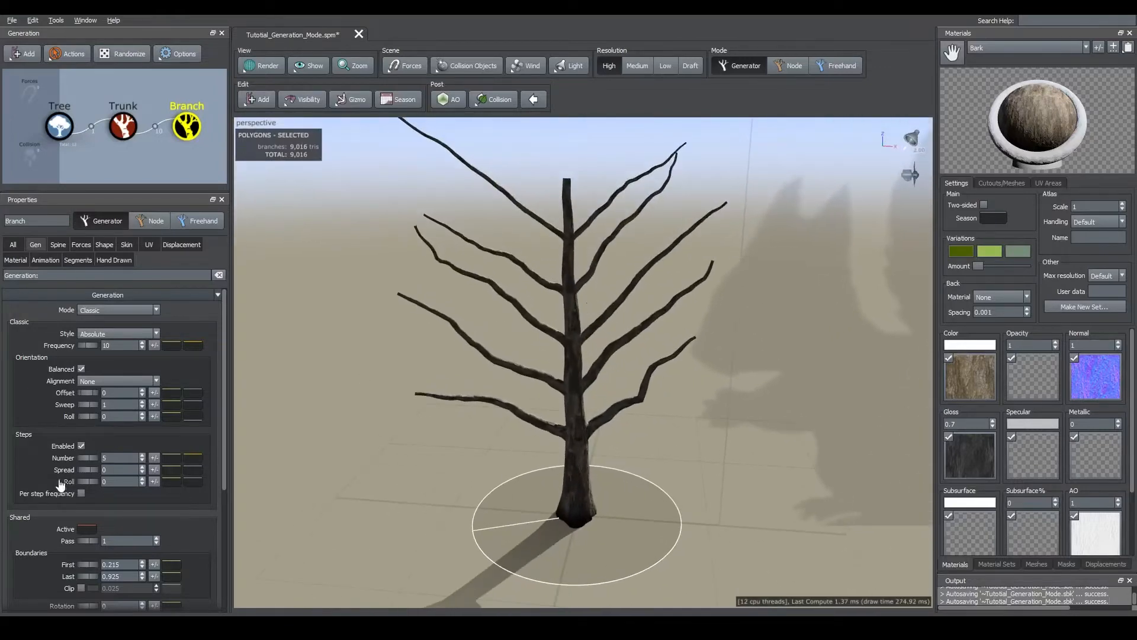
pyautogui.moveTo(86, 469); pyautogui.dragTo(65, 486)
pyautogui.moveTo(552, 447); pyautogui.dragTo(549, 434)
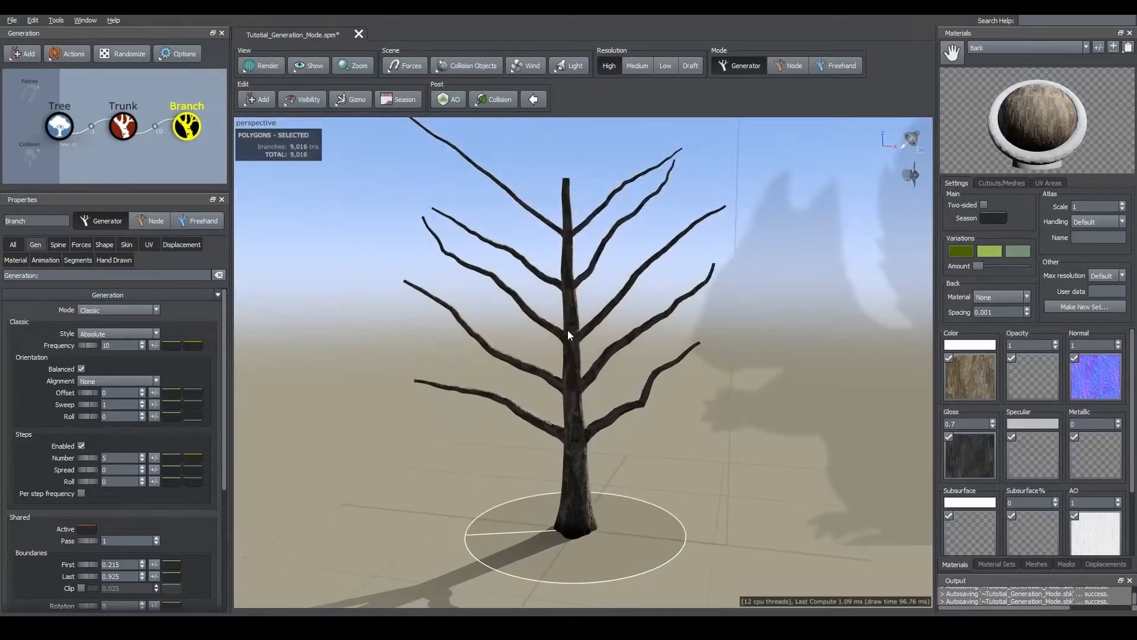
pyautogui.scroll(5, 577, 285)
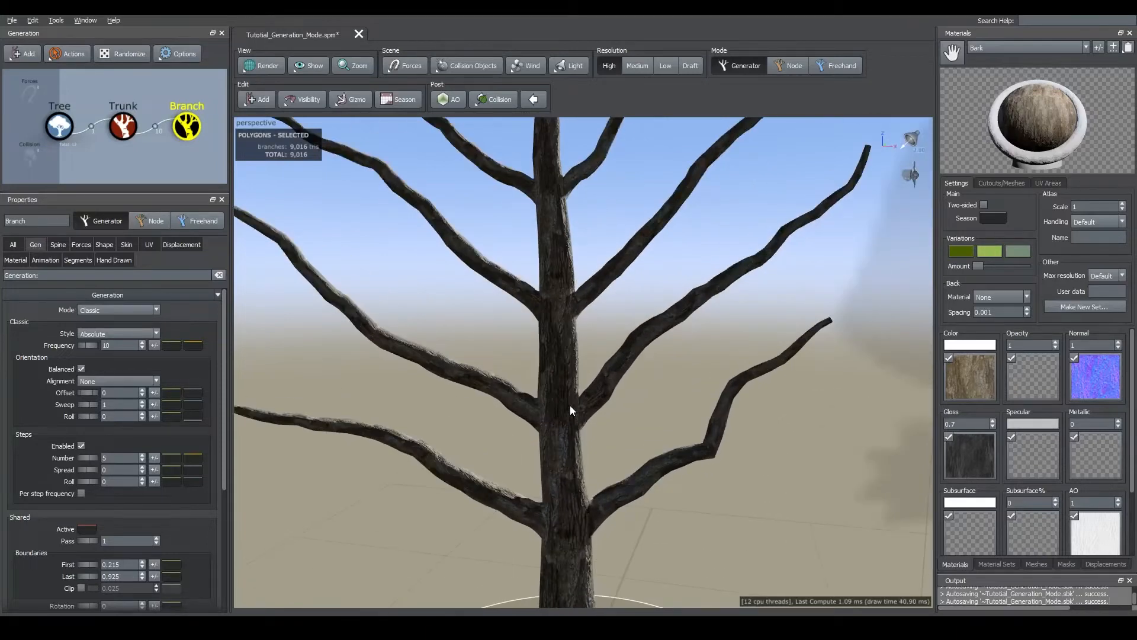
pyautogui.scroll(-8, 583, 349)
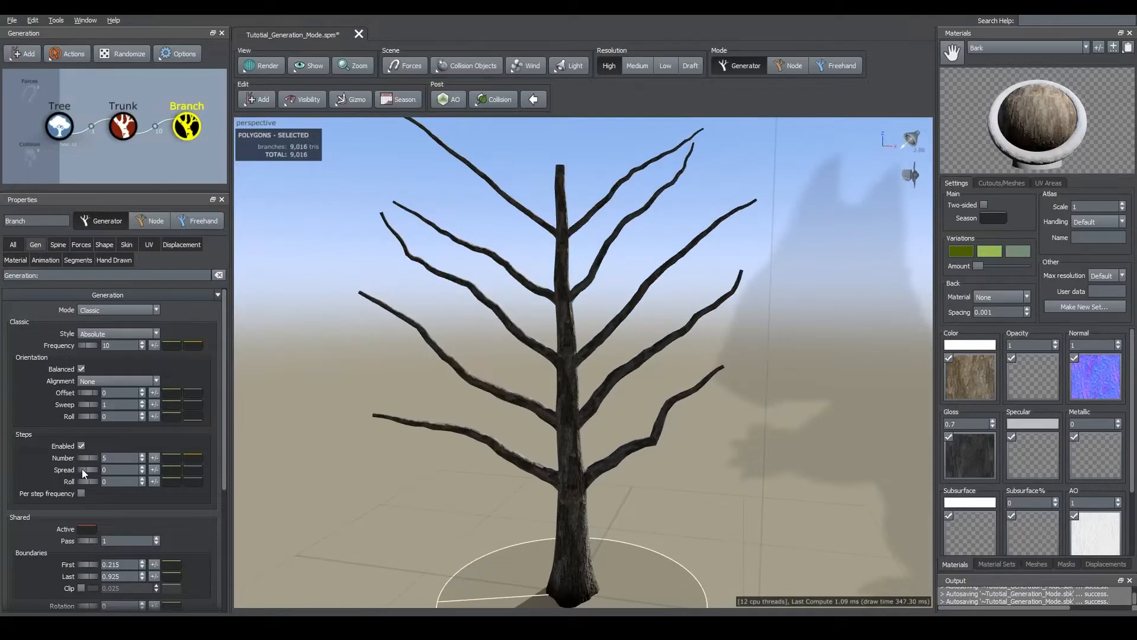
pyautogui.moveTo(83, 468); pyautogui.dragTo(127, 472)
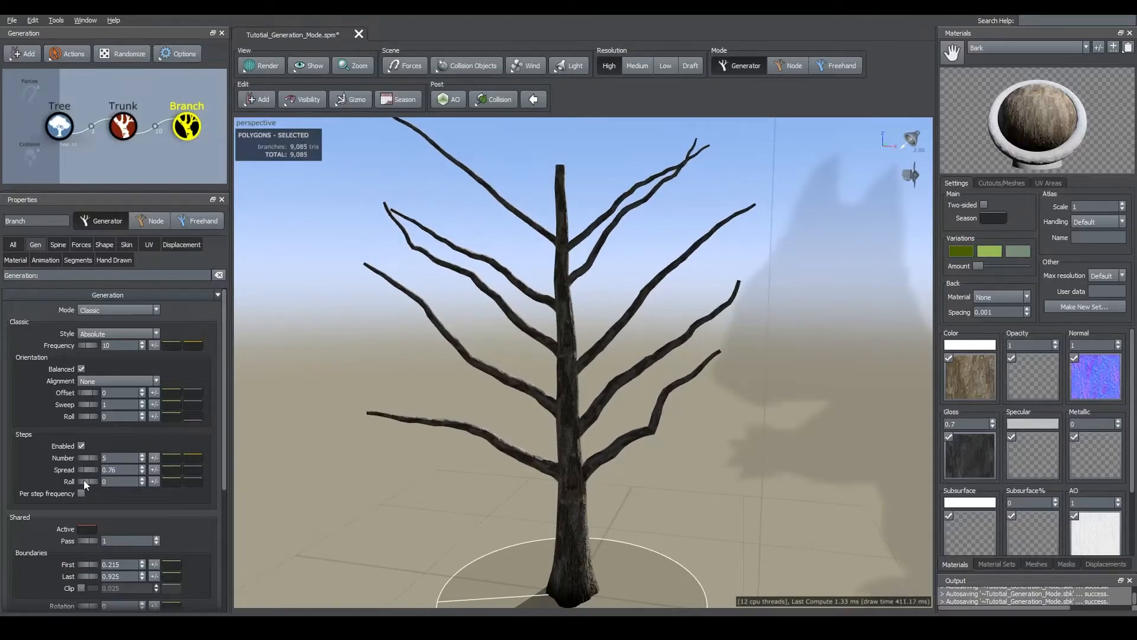
# Set the Steps Roll to 0.15 and inspect the rotated branches from above and from the side
pyautogui.moveTo(456, 391); pyautogui.dragTo(542, 426)
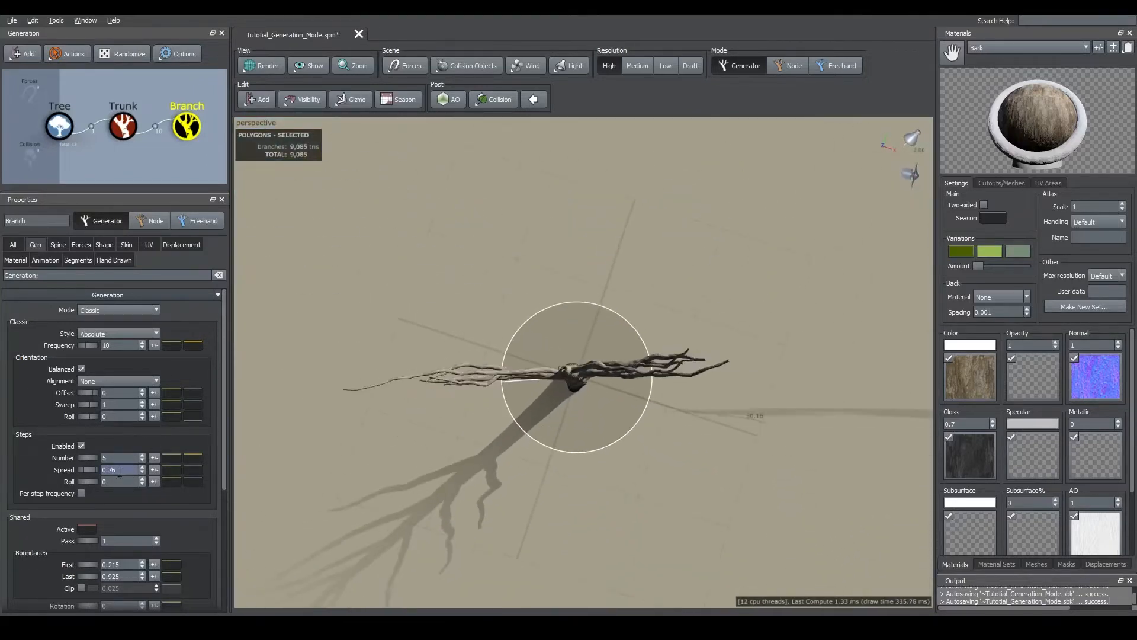
pyautogui.moveTo(91, 480); pyautogui.dragTo(93, 480)
pyautogui.moveTo(592, 391); pyautogui.dragTo(486, 386)
pyautogui.moveTo(88, 481); pyautogui.dragTo(96, 482)
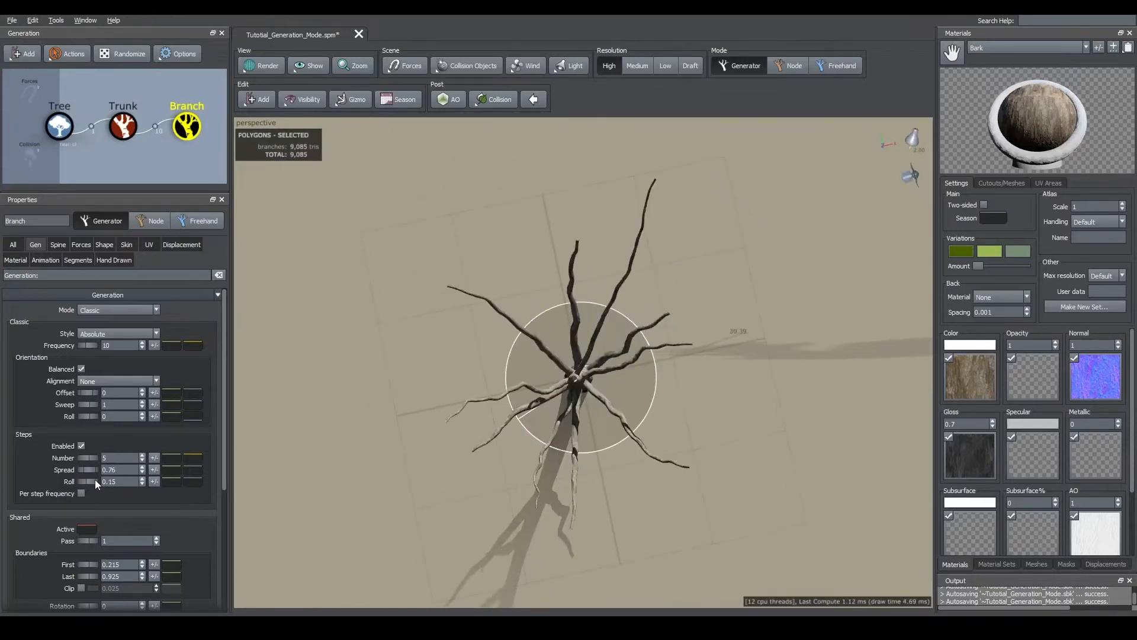
pyautogui.moveTo(559, 466); pyautogui.dragTo(574, 375)
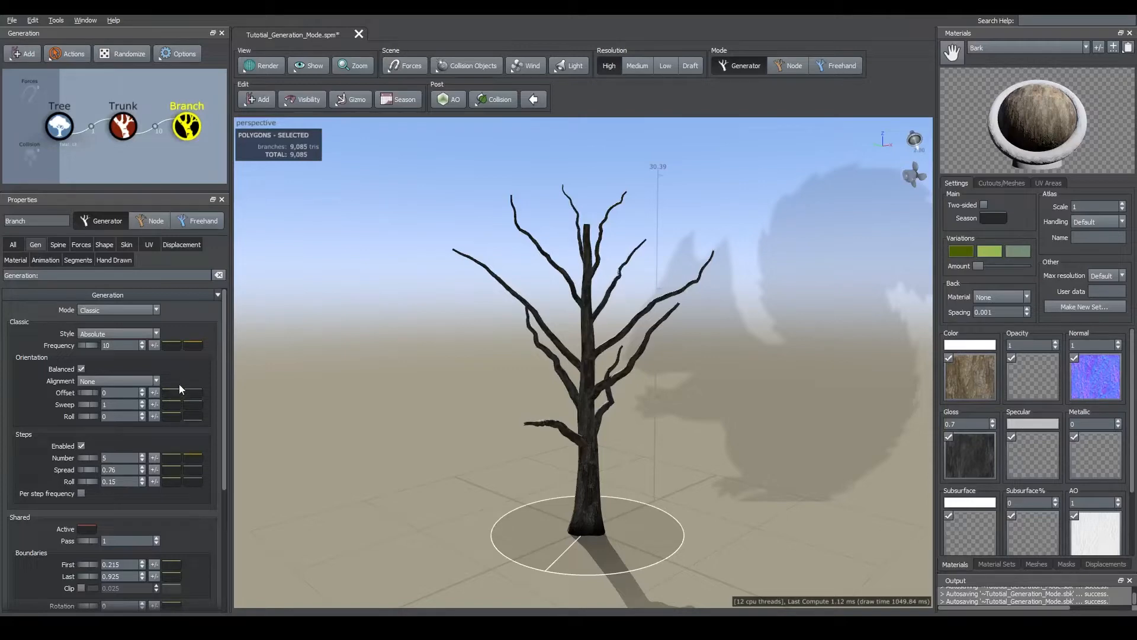
# Look at the Classic Style options, and change the branches' generation mode to Proportional
pyautogui.click(104, 334)
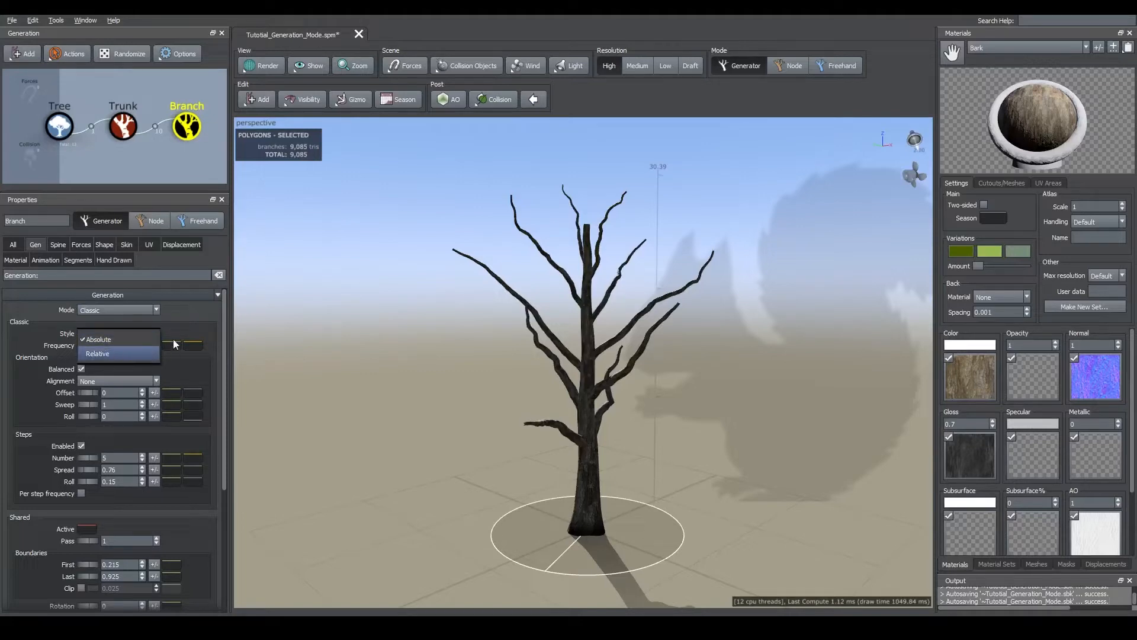
pyautogui.click(182, 325)
pyautogui.click(128, 309)
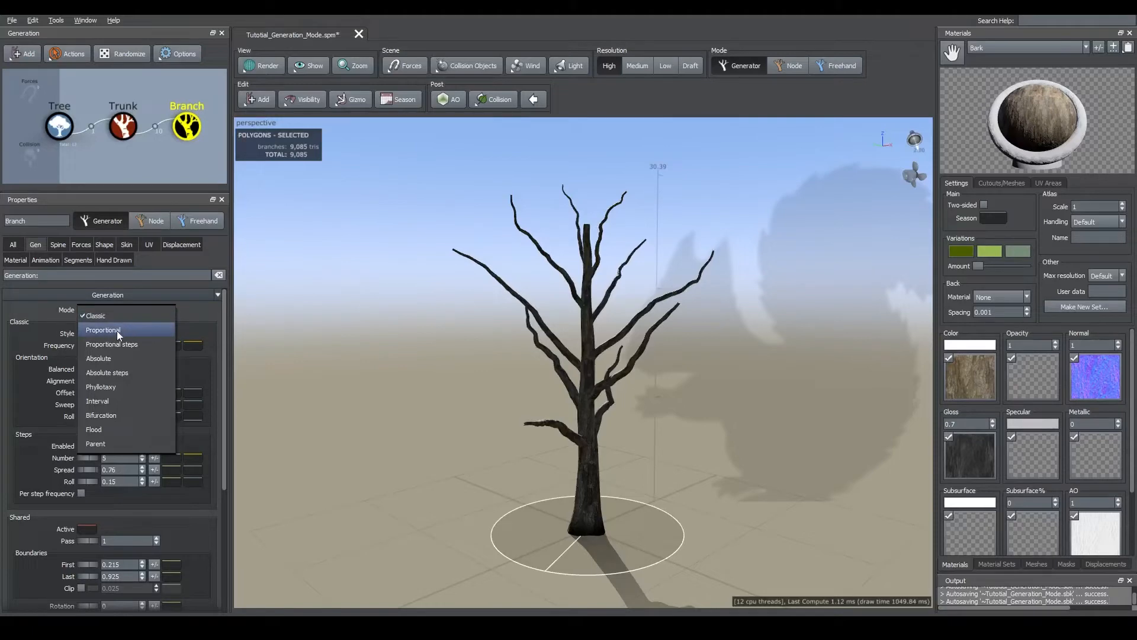
pyautogui.click(117, 331)
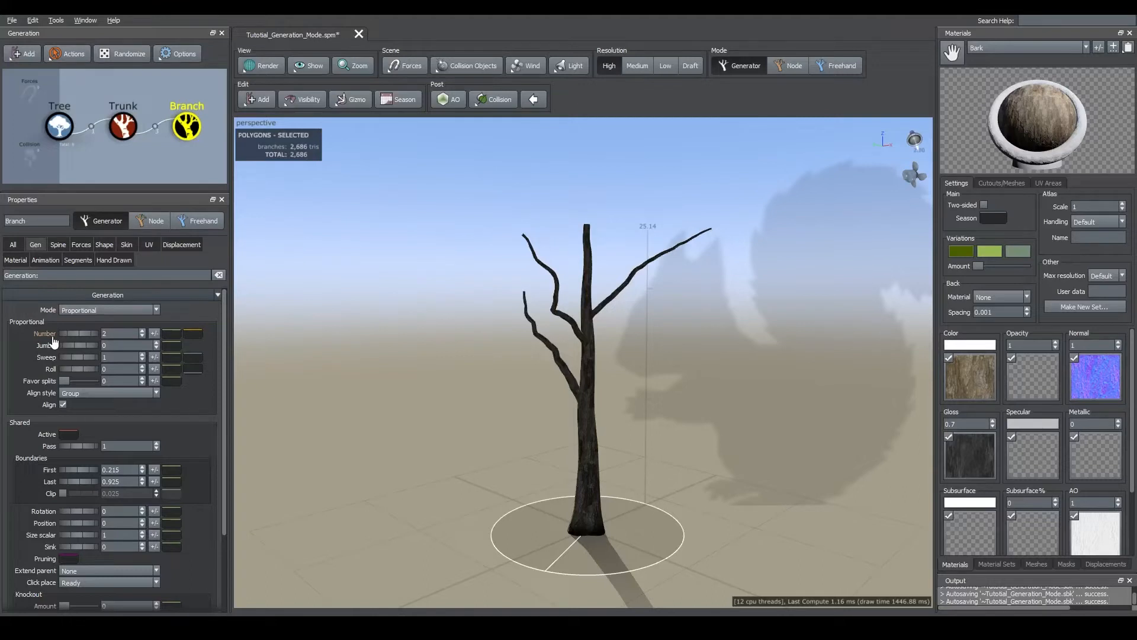
# Set the branches' Proportional Number to 5
pyautogui.click(105, 332)
pyautogui.doubleClick(114, 333)
pyautogui.press('Return')
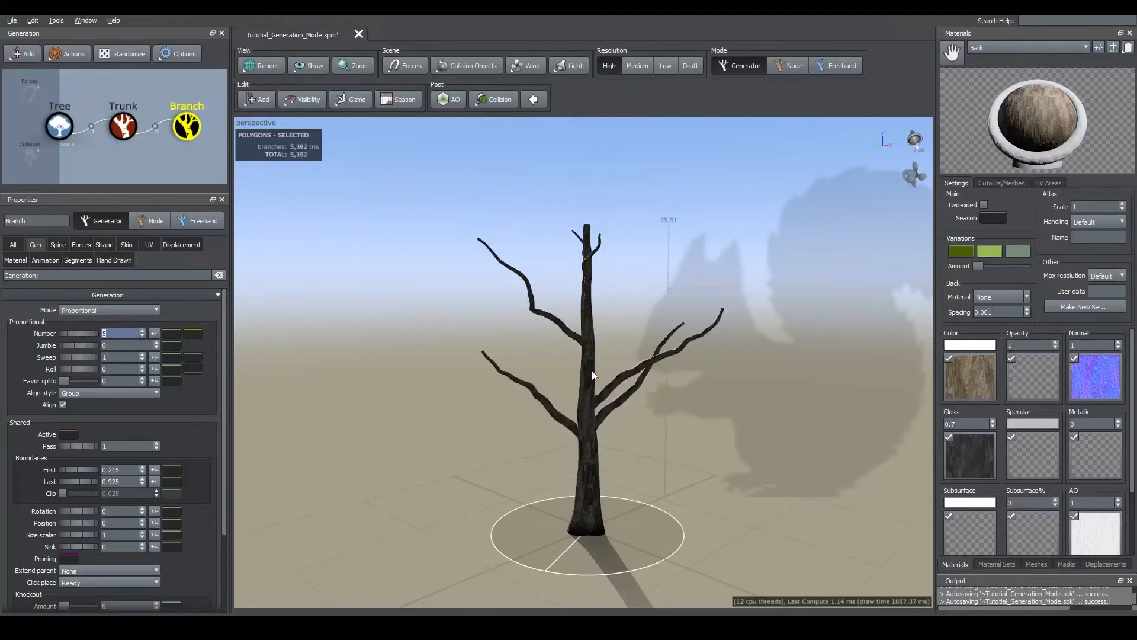
# Set the branches' Proportional Number to 1 and inspect the result from another side
pyautogui.moveTo(594, 375); pyautogui.dragTo(545, 367)
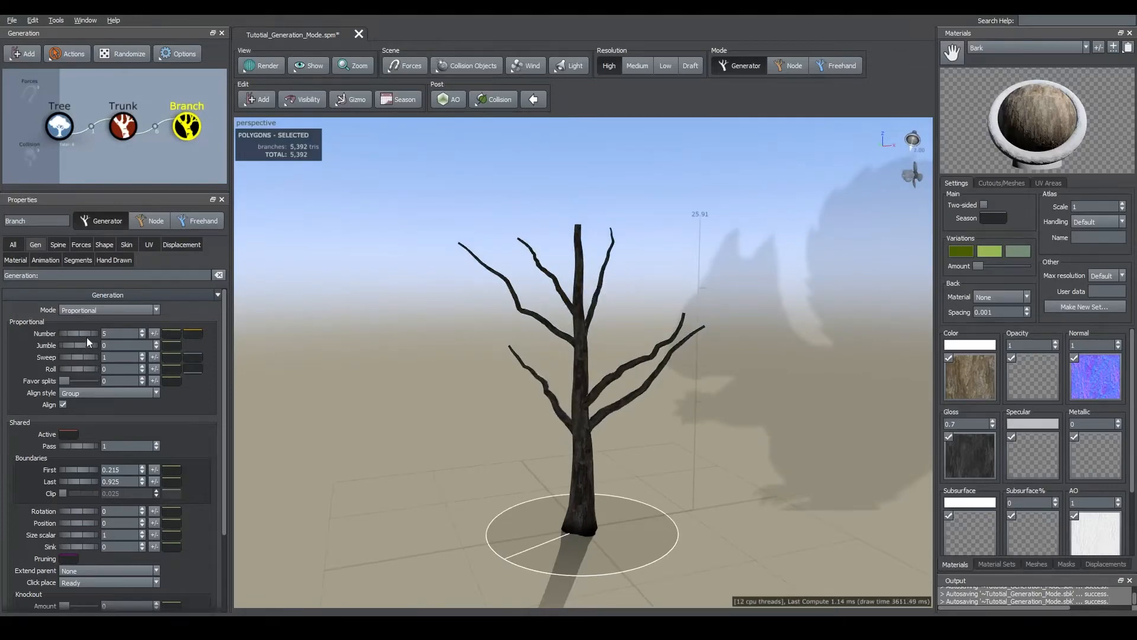
pyautogui.click(113, 331)
pyautogui.write('1')
pyautogui.press('Return')
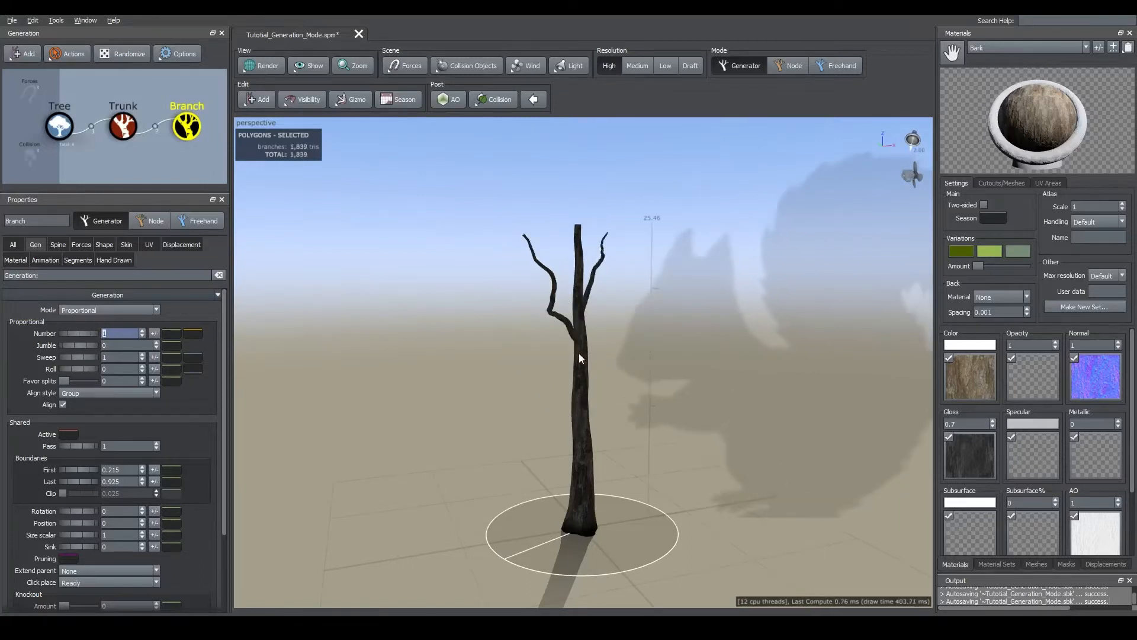
pyautogui.moveTo(579, 353)
pyautogui.mouseDown()
pyautogui.moveTo(478, 356)
pyautogui.moveTo(655, 359)
pyautogui.mouseUp()
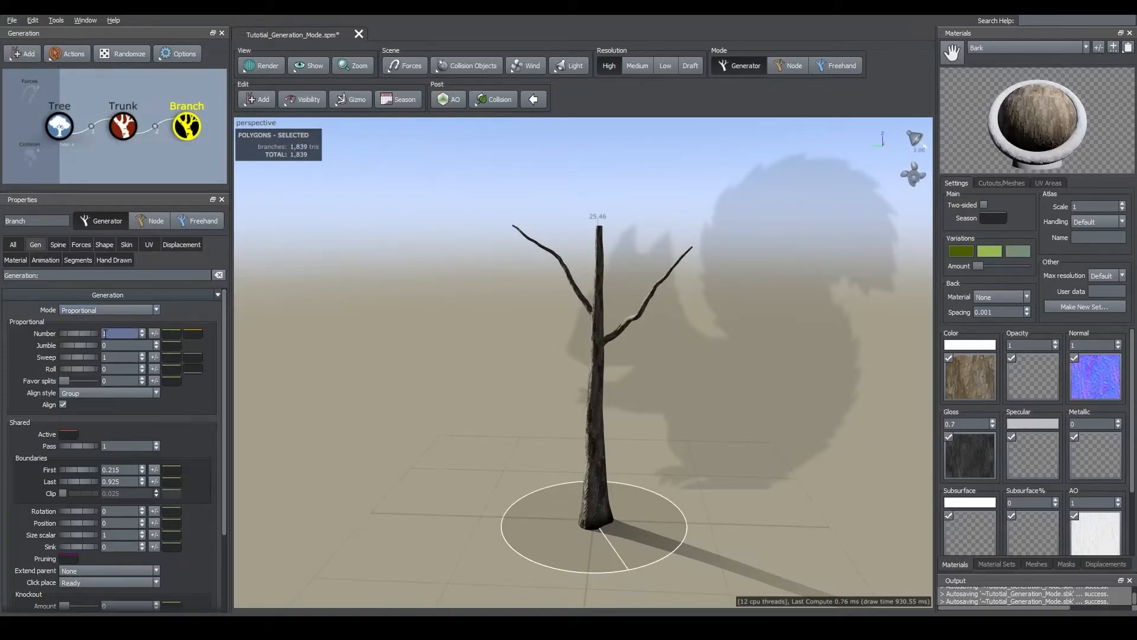
# Set the branches' Proportional Number to 3 and inspect the branches around the trunk
pyautogui.moveTo(109, 333); pyautogui.dragTo(53, 334)
pyautogui.moveTo(545, 346); pyautogui.dragTo(398, 347)
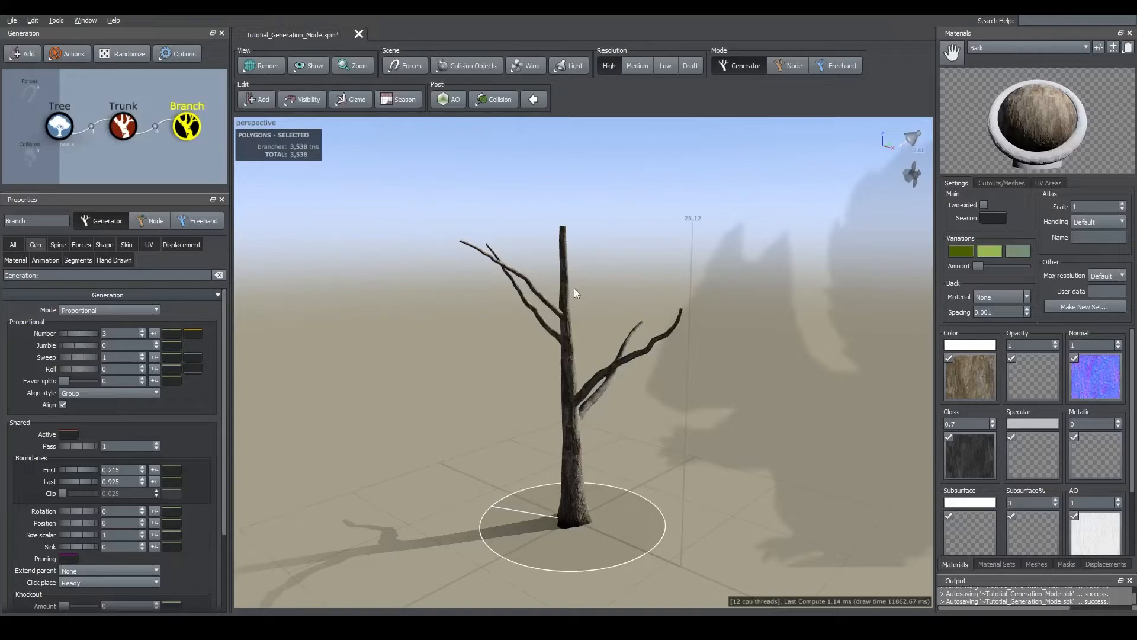
pyautogui.moveTo(545, 332)
pyautogui.mouseDown()
pyautogui.moveTo(571, 329)
pyautogui.moveTo(554, 336)
pyautogui.mouseUp()
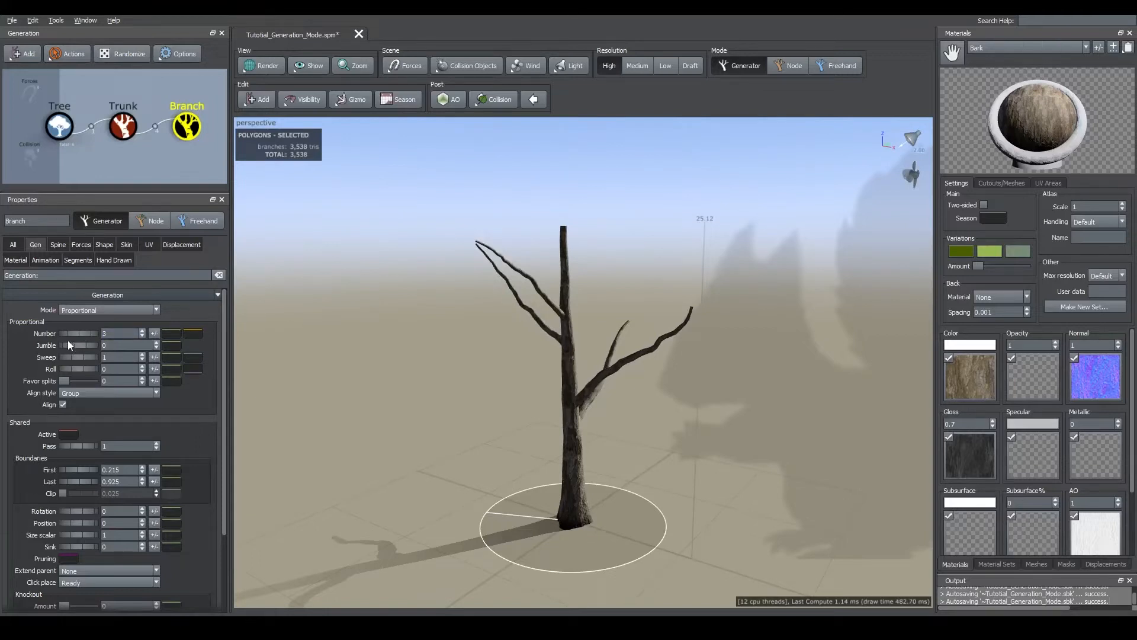
# Set the branches' Jumble to 5.81, checking from above how they redistribute around the trunk
pyautogui.moveTo(431, 307); pyautogui.dragTo(561, 304)
pyautogui.moveTo(79, 341); pyautogui.dragTo(588, 346)
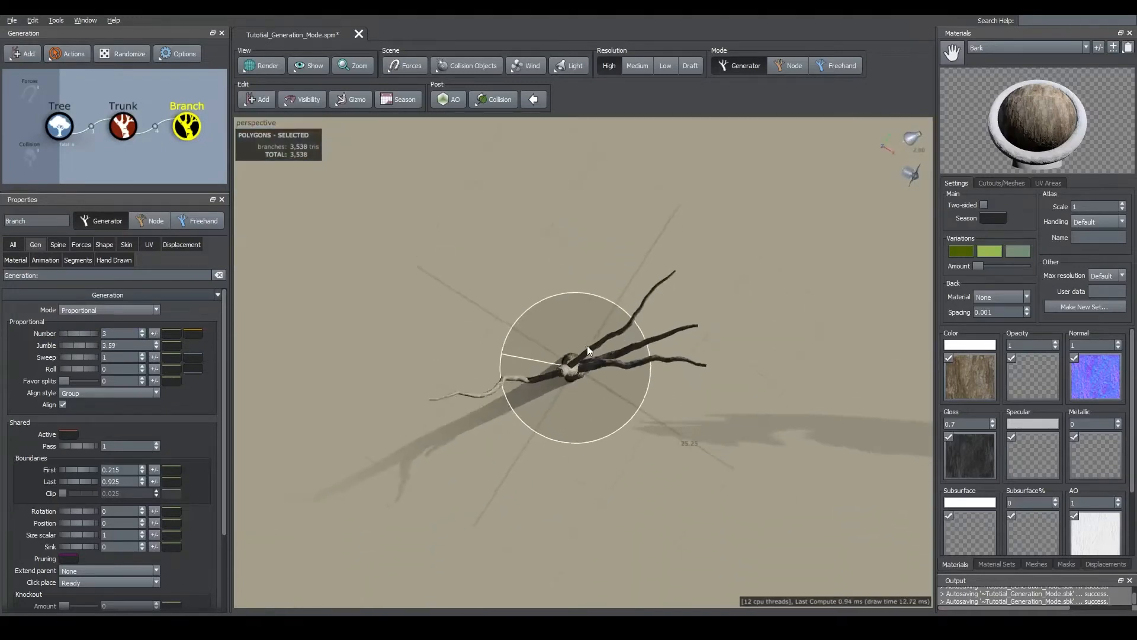
pyautogui.moveTo(74, 344); pyautogui.dragTo(206, 378)
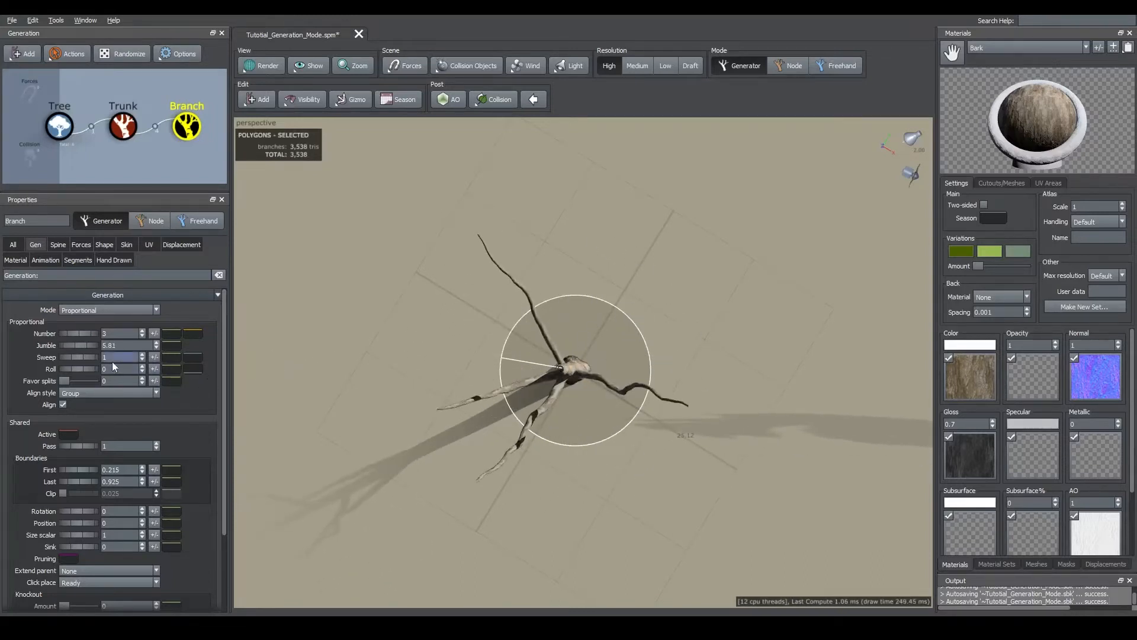
# Set the branches' Sweep to 1.81 and Roll to 0.17, and check them from the side
pyautogui.moveTo(89, 357)
pyautogui.mouseDown()
pyautogui.moveTo(127, 358)
pyautogui.moveTo(74, 370)
pyautogui.moveTo(88, 369)
pyautogui.mouseUp()
pyautogui.moveTo(517, 272); pyautogui.dragTo(478, 231)
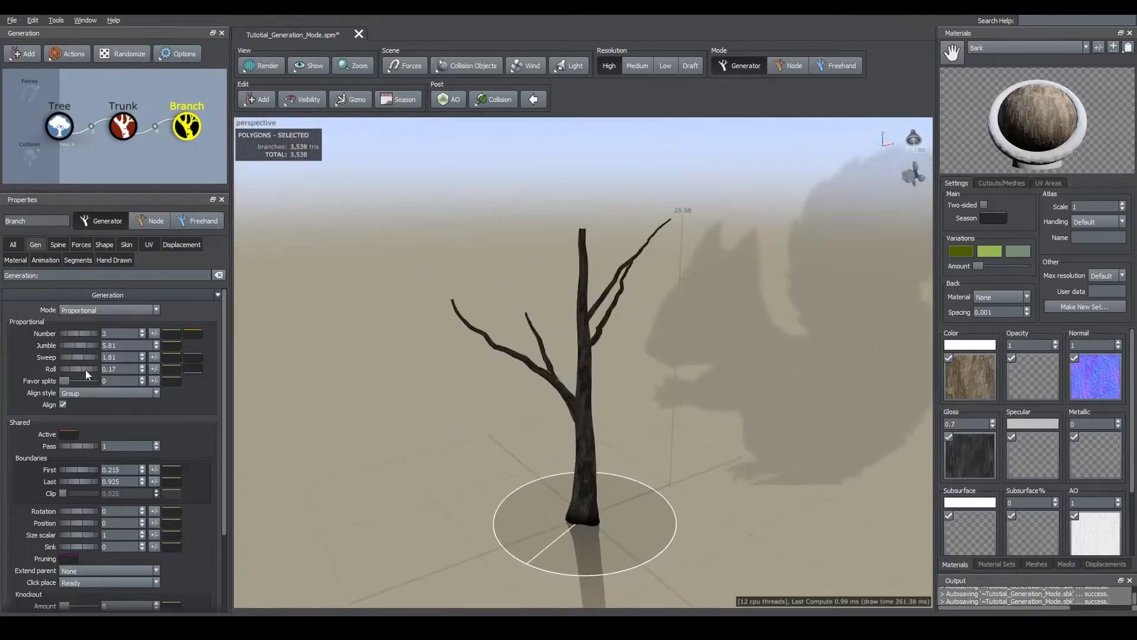
pyautogui.moveTo(486, 325)
pyautogui.mouseDown()
pyautogui.moveTo(492, 315)
pyautogui.moveTo(473, 326)
pyautogui.mouseUp()
# Try the Favor splits setting and the Individual align style, returning them to 0 and Group
pyautogui.moveTo(72, 381)
pyautogui.mouseDown()
pyautogui.moveTo(101, 382)
pyautogui.moveTo(52, 384)
pyautogui.mouseUp()
pyautogui.moveTo(595, 305)
pyautogui.mouseDown()
pyautogui.moveTo(591, 331)
pyautogui.moveTo(609, 311)
pyautogui.moveTo(605, 323)
pyautogui.mouseUp()
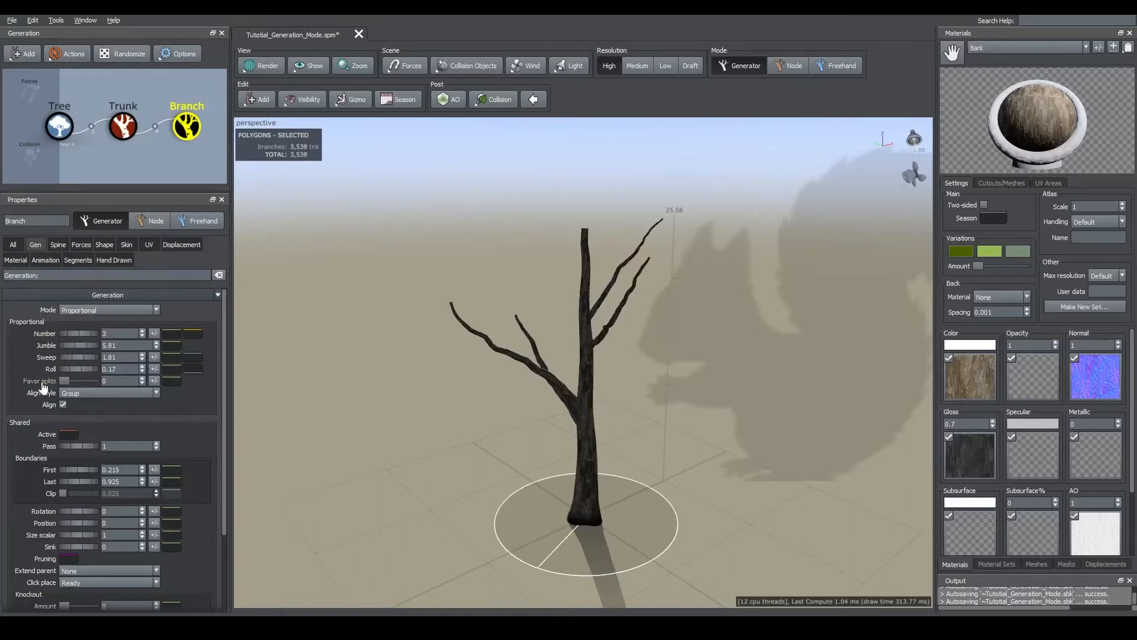
pyautogui.click(81, 392)
pyautogui.click(98, 383)
pyautogui.moveTo(489, 371); pyautogui.dragTo(704, 352)
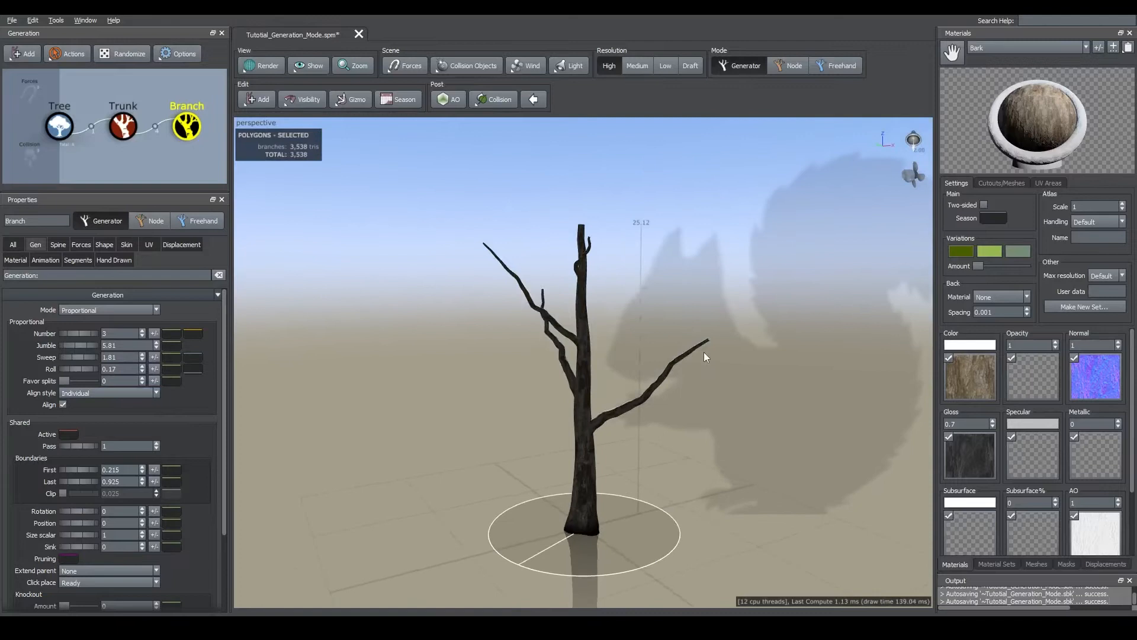
pyautogui.click(151, 392)
pyautogui.click(135, 403)
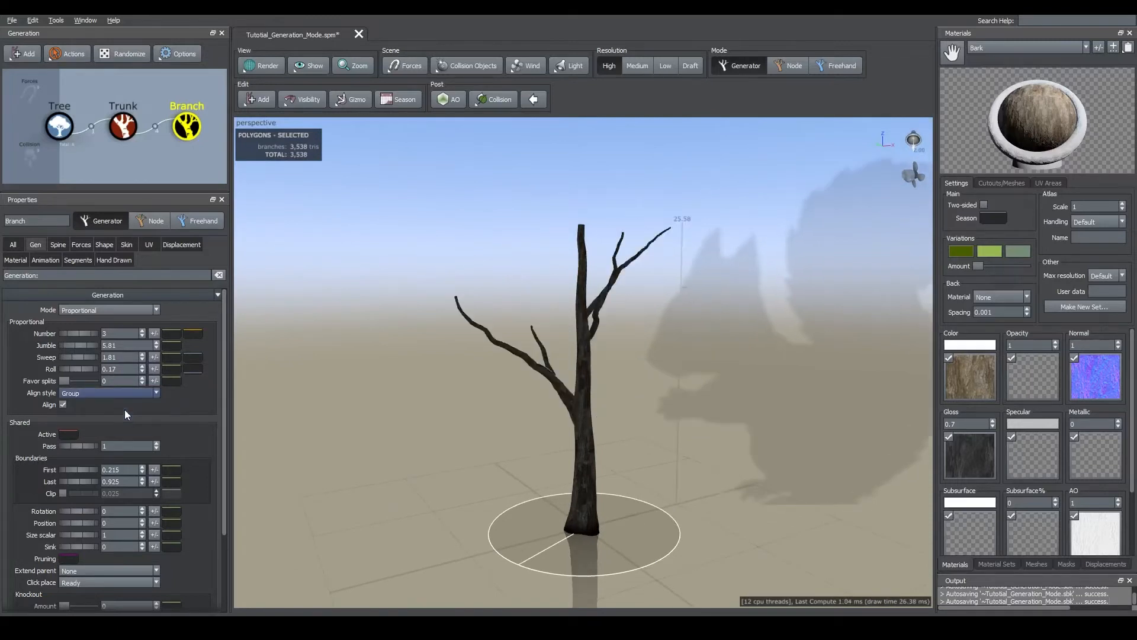
# Turn the branches' Align option off and back on to compare its effect
pyautogui.click(62, 405)
pyautogui.click(62, 405)
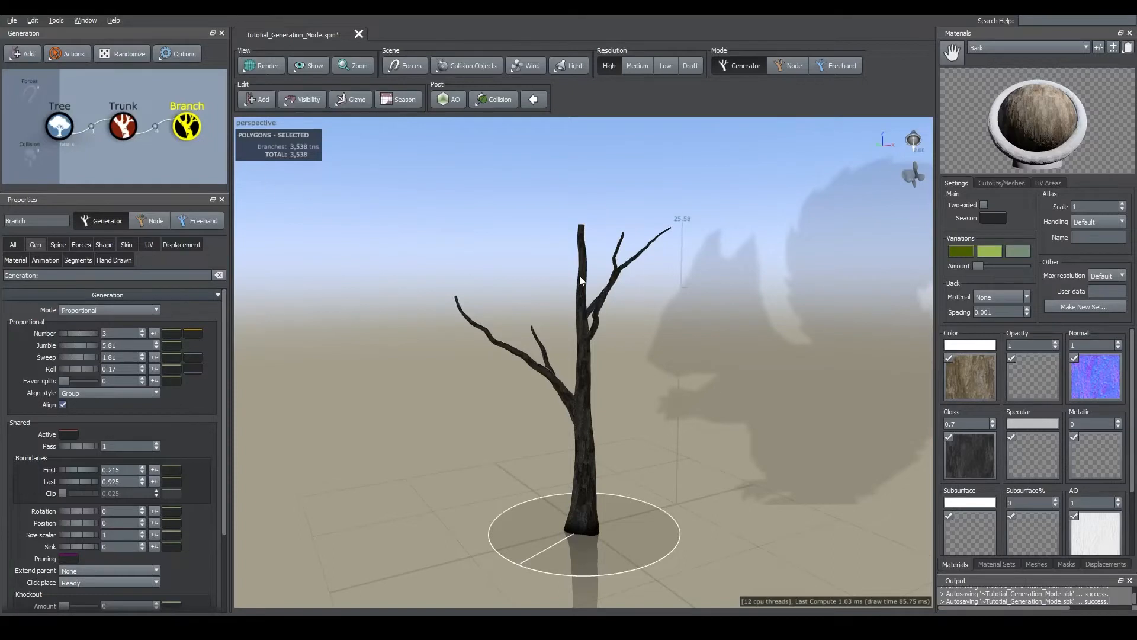
pyautogui.moveTo(580, 312); pyautogui.dragTo(602, 311)
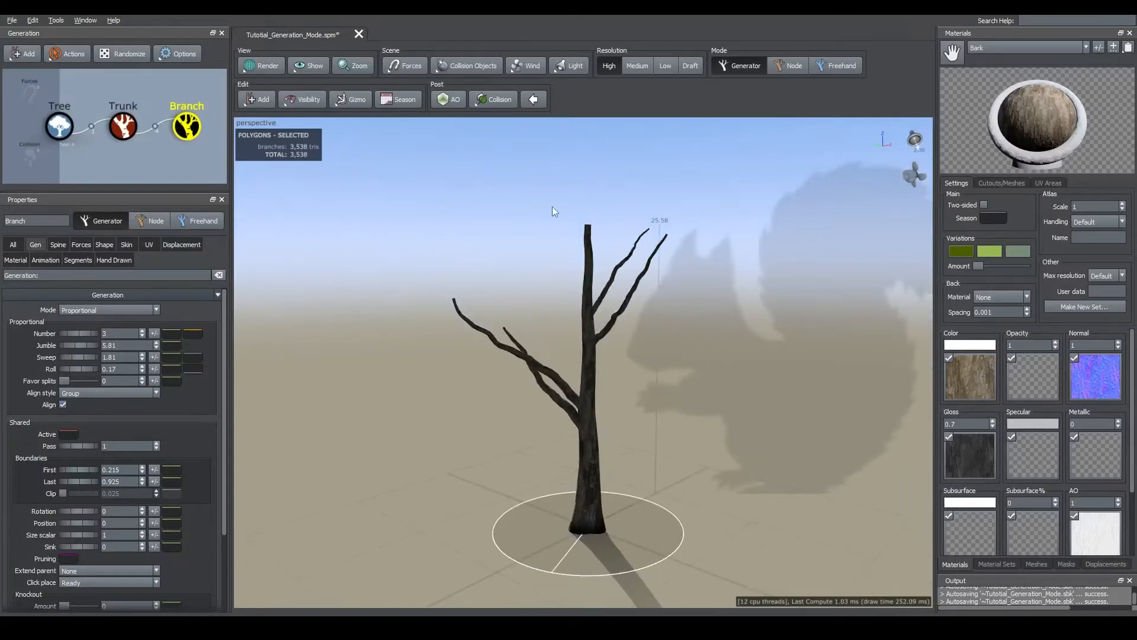
# Change the branches' generation mode to Proportional steps, trying 2 Steps before setting Steps to 5
pyautogui.click(109, 309)
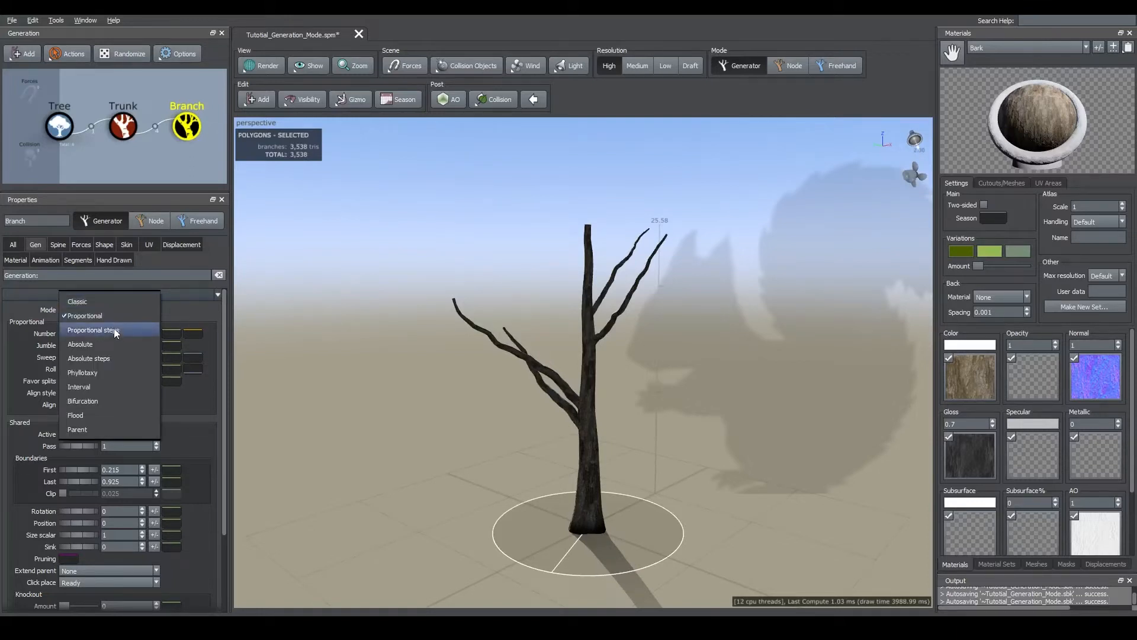
pyautogui.click(82, 330)
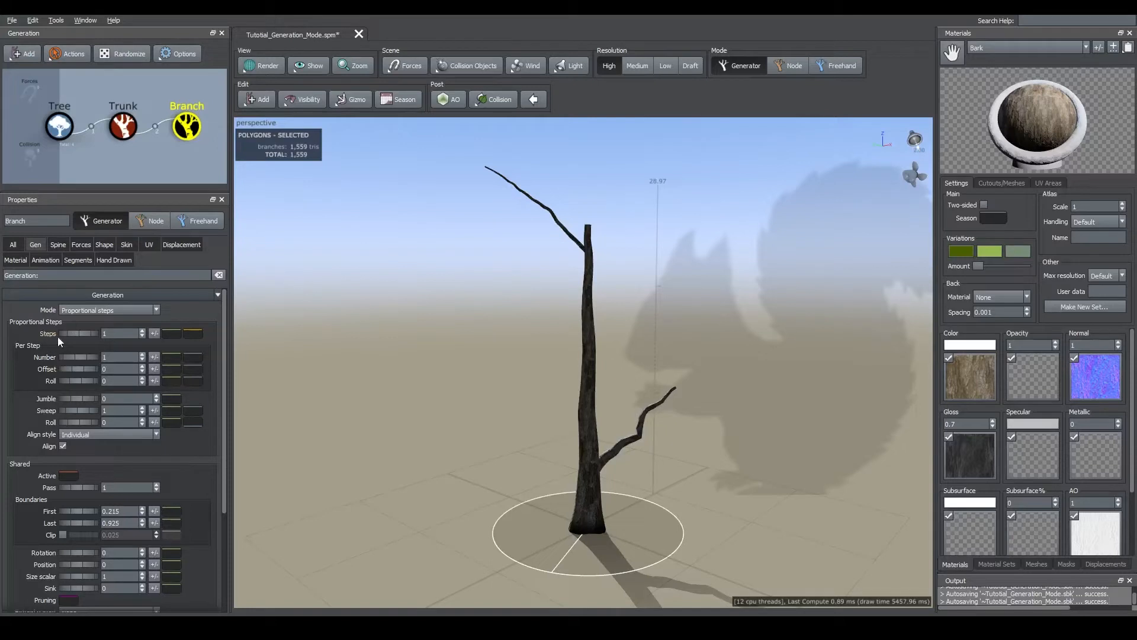
pyautogui.click(119, 334)
pyautogui.write('2')
pyautogui.moveTo(510, 339)
pyautogui.mouseDown()
pyautogui.moveTo(421, 361)
pyautogui.moveTo(518, 350)
pyautogui.mouseUp()
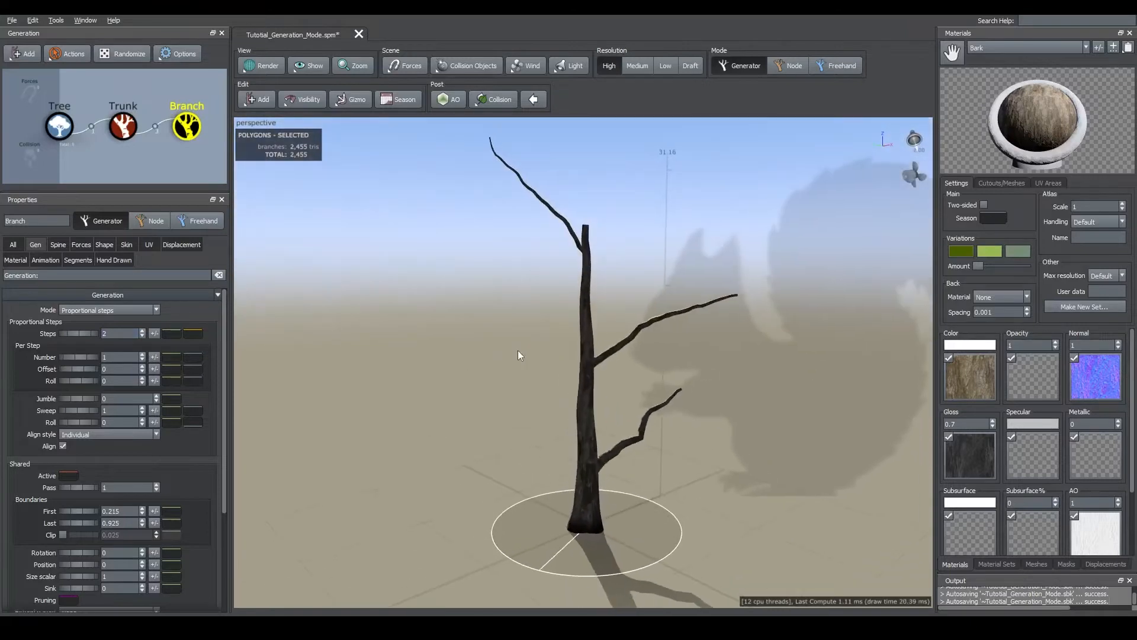
pyautogui.doubleClick(104, 334)
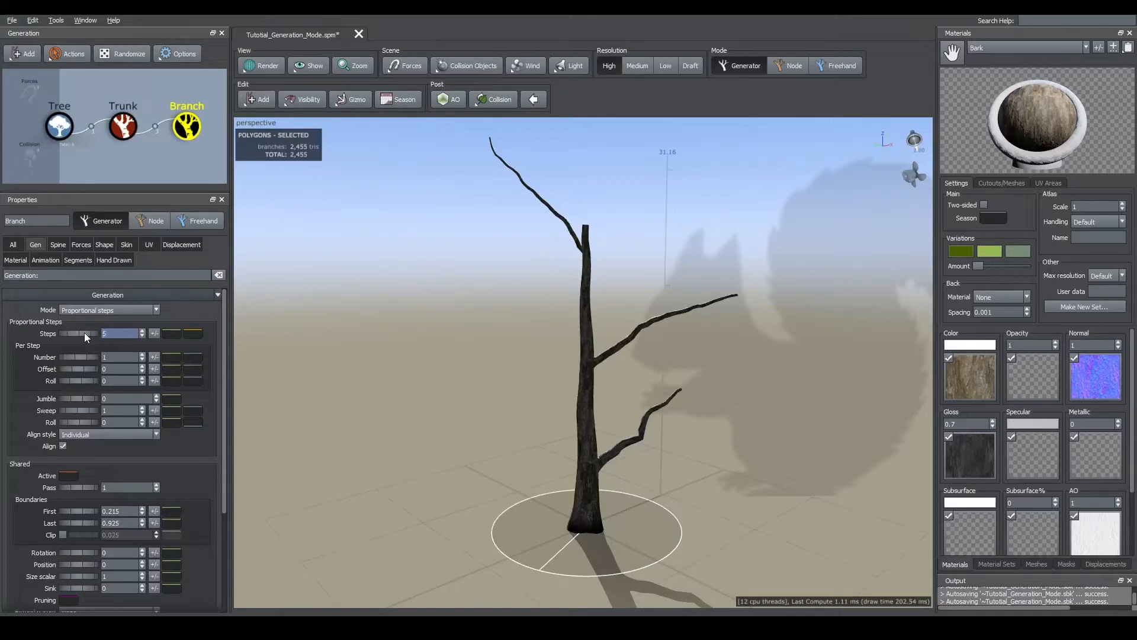
pyautogui.moveTo(557, 373)
pyautogui.mouseDown()
pyautogui.moveTo(485, 375)
pyautogui.moveTo(553, 372)
pyautogui.moveTo(527, 379)
pyautogui.moveTo(550, 382)
pyautogui.mouseUp()
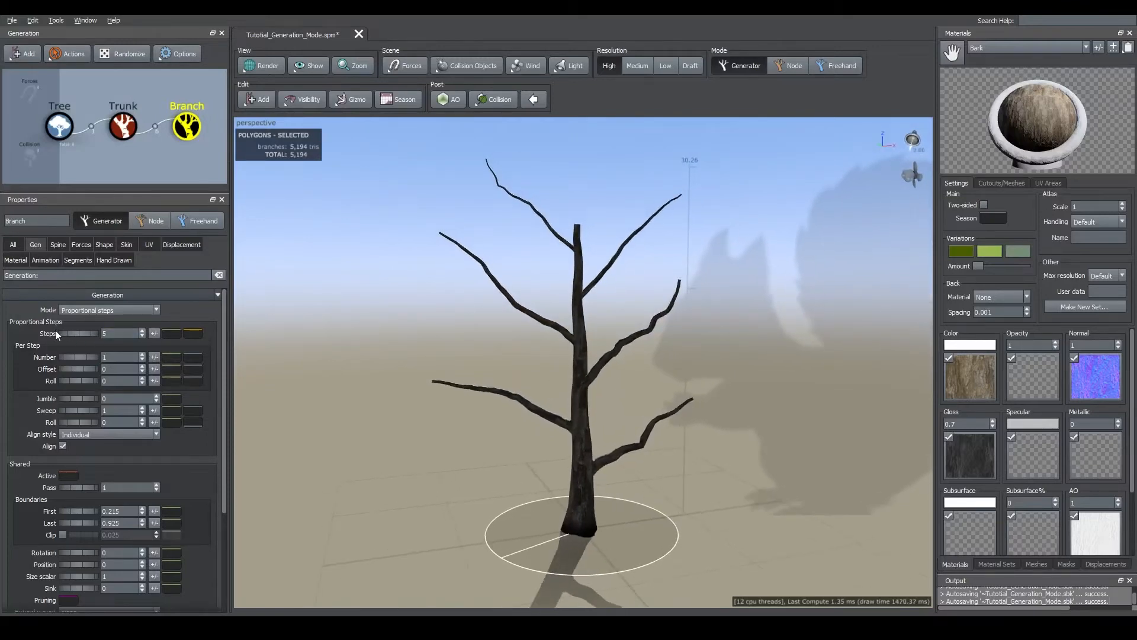
# Switch the branches to Classic mode for comparison and return them to Proportional steps
pyautogui.click(100, 310)
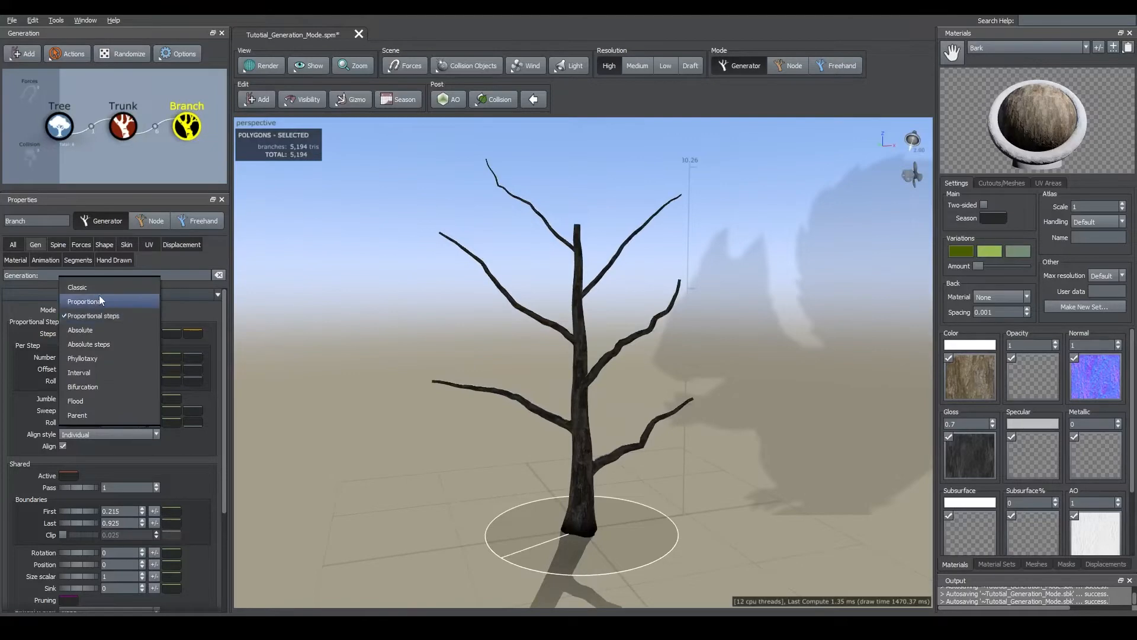
pyautogui.click(84, 287)
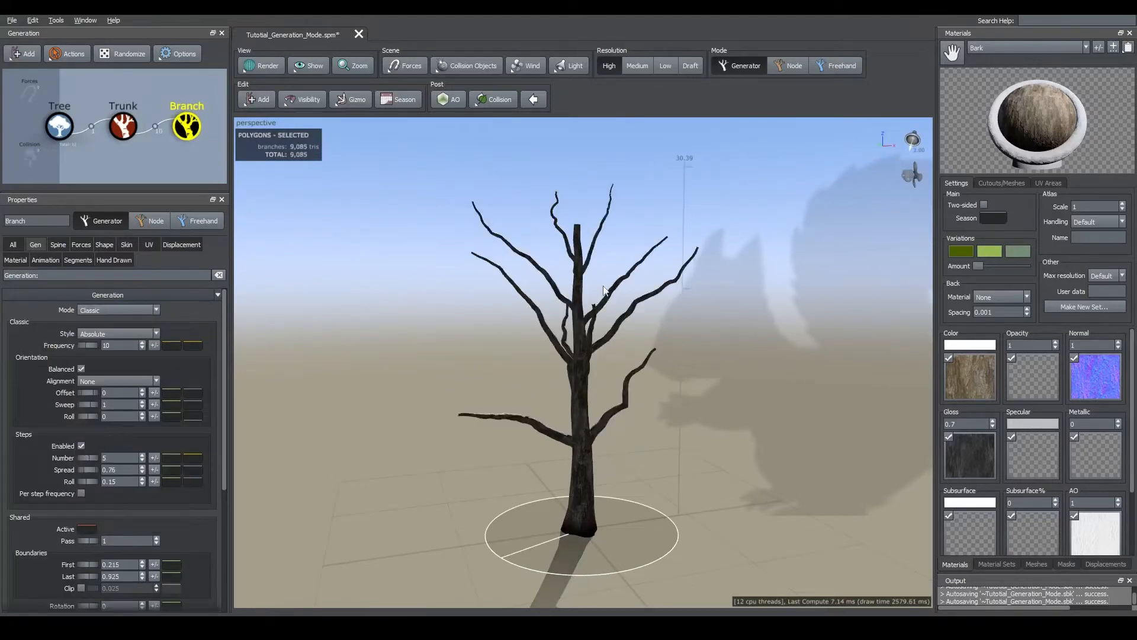
pyautogui.click(136, 314)
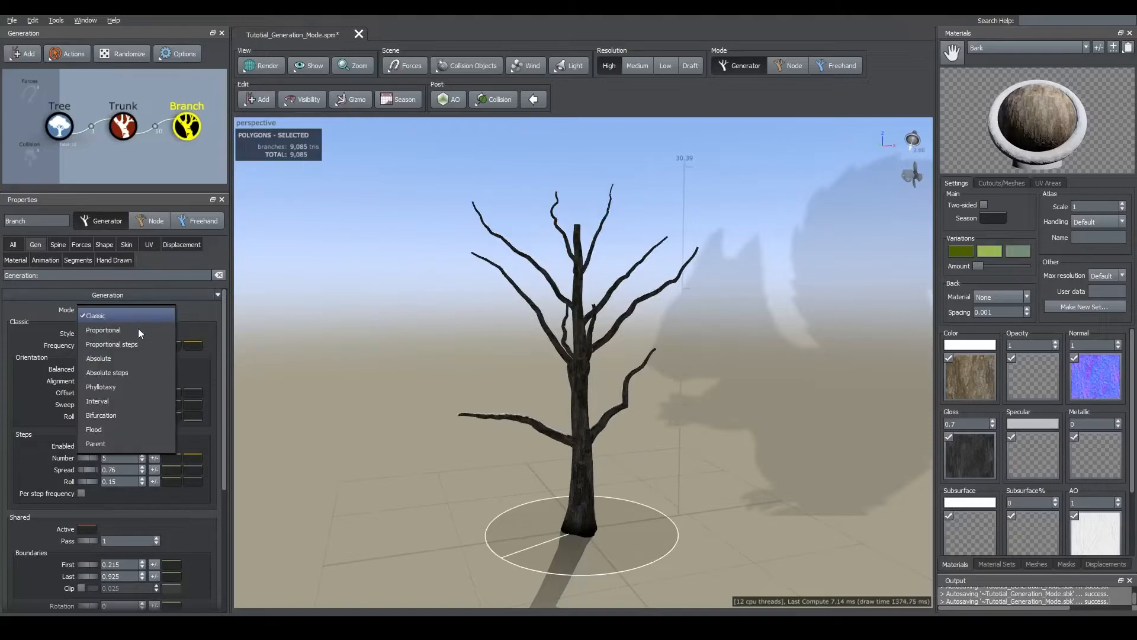
pyautogui.click(134, 346)
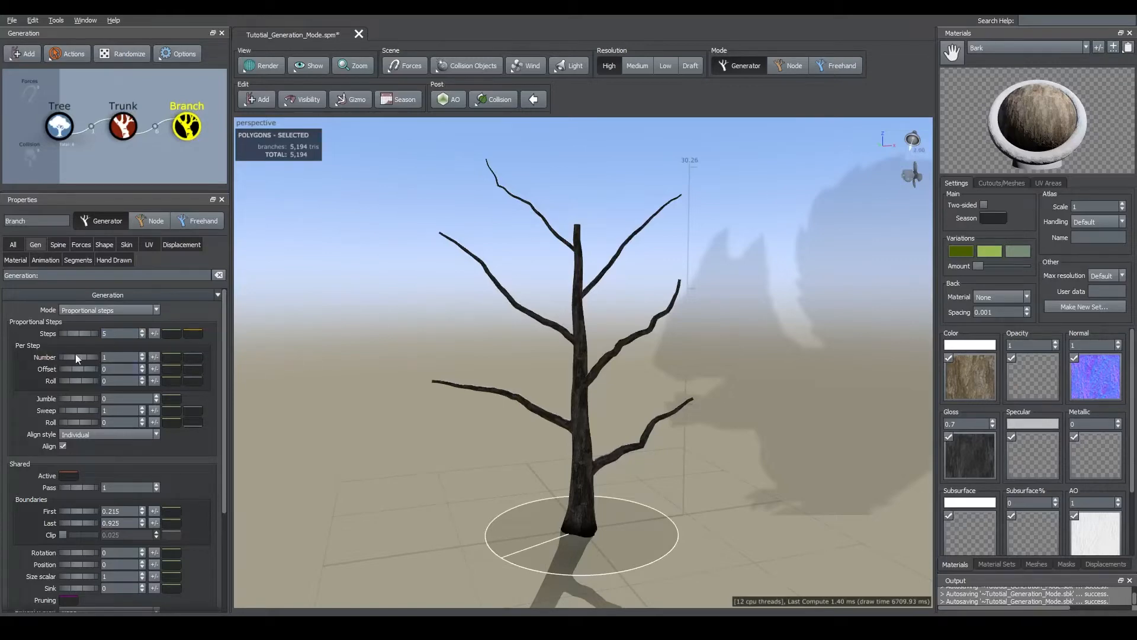
# Set the Per Step Number to 2 and inspect the branches in each step from several angles
pyautogui.click(109, 356)
pyautogui.press('Return')
pyautogui.moveTo(521, 415); pyautogui.dragTo(367, 414)
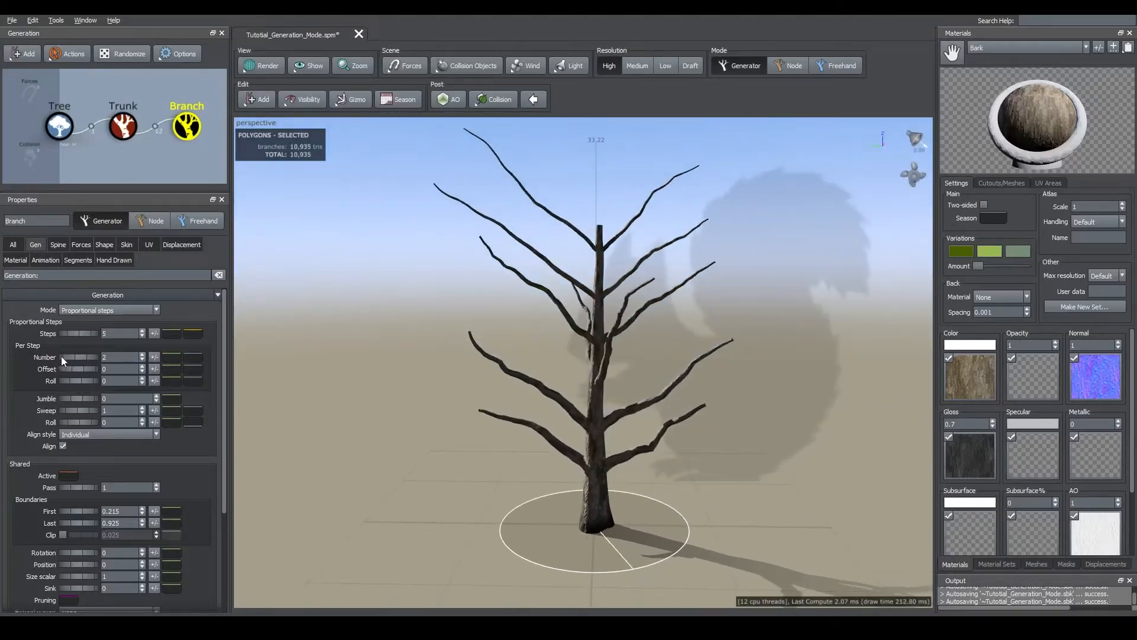
pyautogui.moveTo(587, 405); pyautogui.dragTo(595, 402)
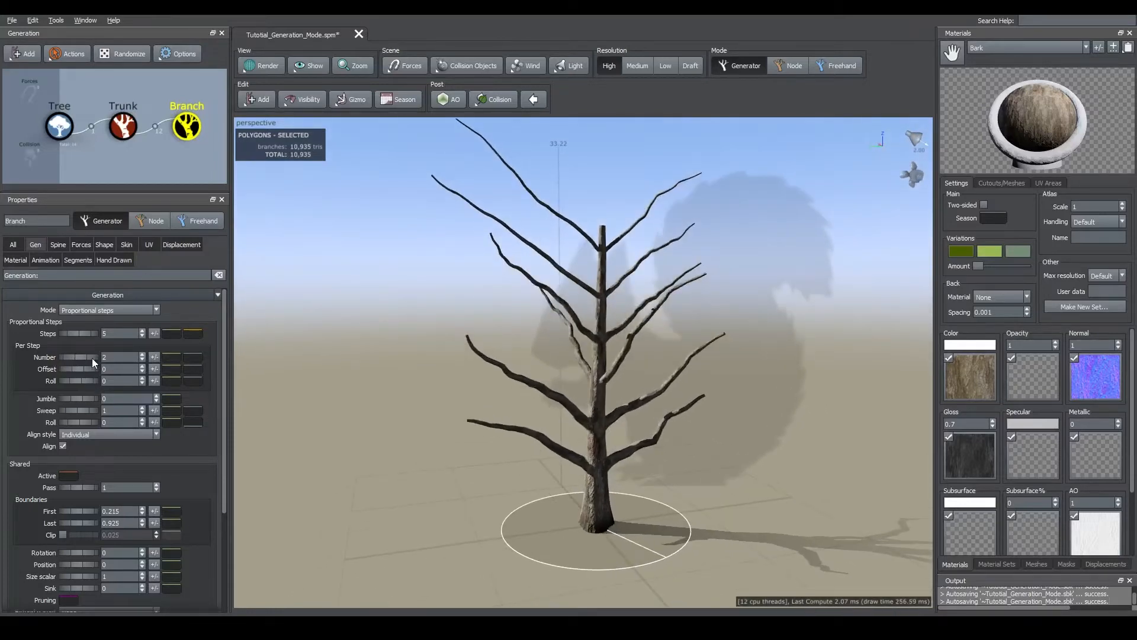
pyautogui.click(107, 358)
pyautogui.moveTo(617, 460)
pyautogui.mouseDown()
pyautogui.moveTo(588, 464)
pyautogui.moveTo(620, 468)
pyautogui.mouseUp()
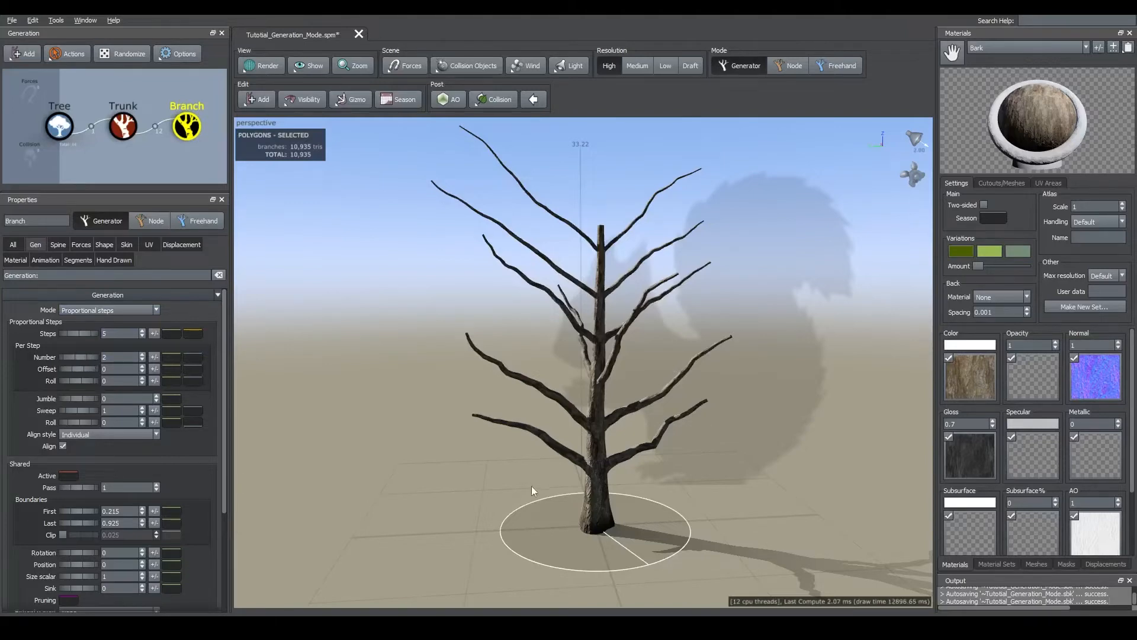
pyautogui.moveTo(531, 486); pyautogui.dragTo(481, 449)
# Set the Per Step Number to 3 and inspect the branches from the side
pyautogui.doubleClick(121, 356)
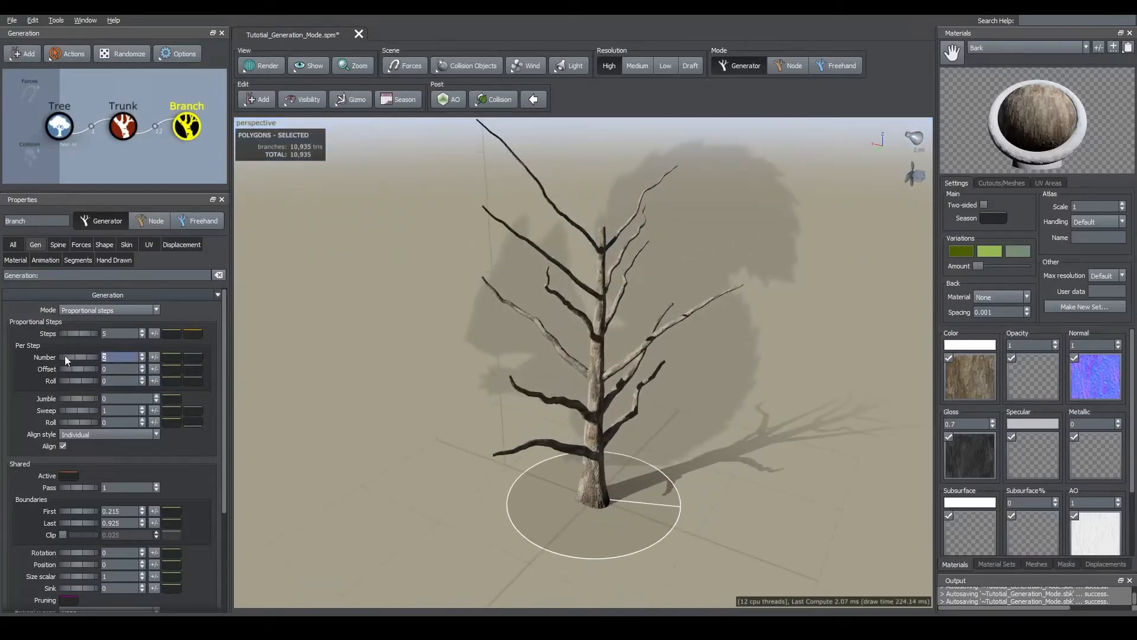
pyautogui.write('3')
pyautogui.press('Return')
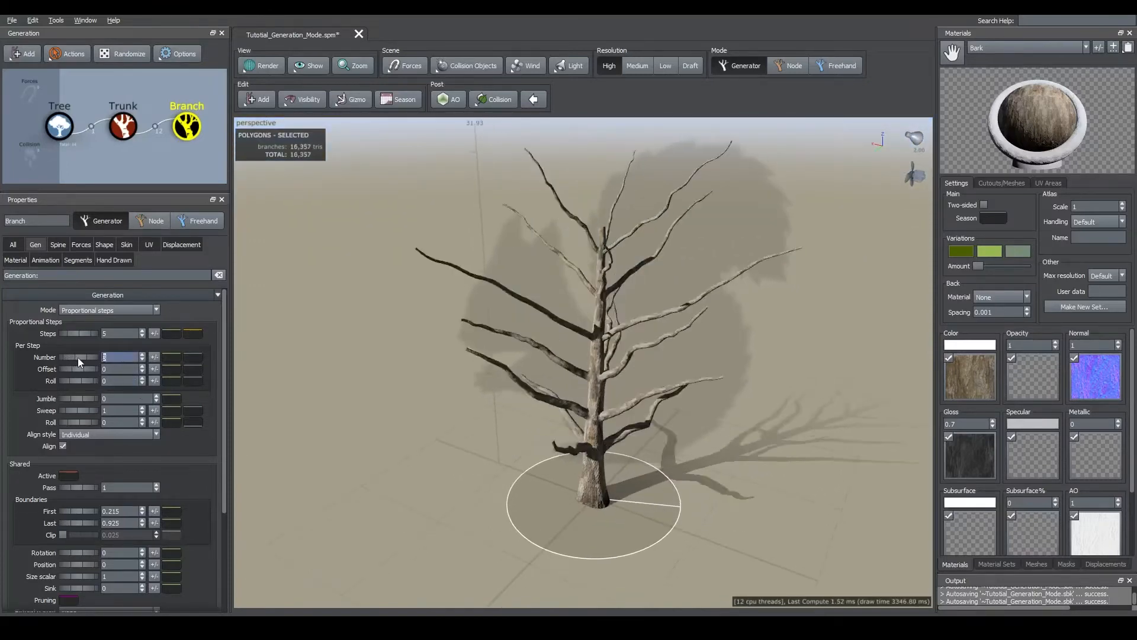
pyautogui.moveTo(584, 432)
pyautogui.mouseDown()
pyautogui.moveTo(537, 470)
pyautogui.moveTo(491, 431)
pyautogui.moveTo(426, 411)
pyautogui.moveTo(563, 432)
pyautogui.moveTo(579, 419)
pyautogui.moveTo(570, 419)
pyautogui.mouseUp()
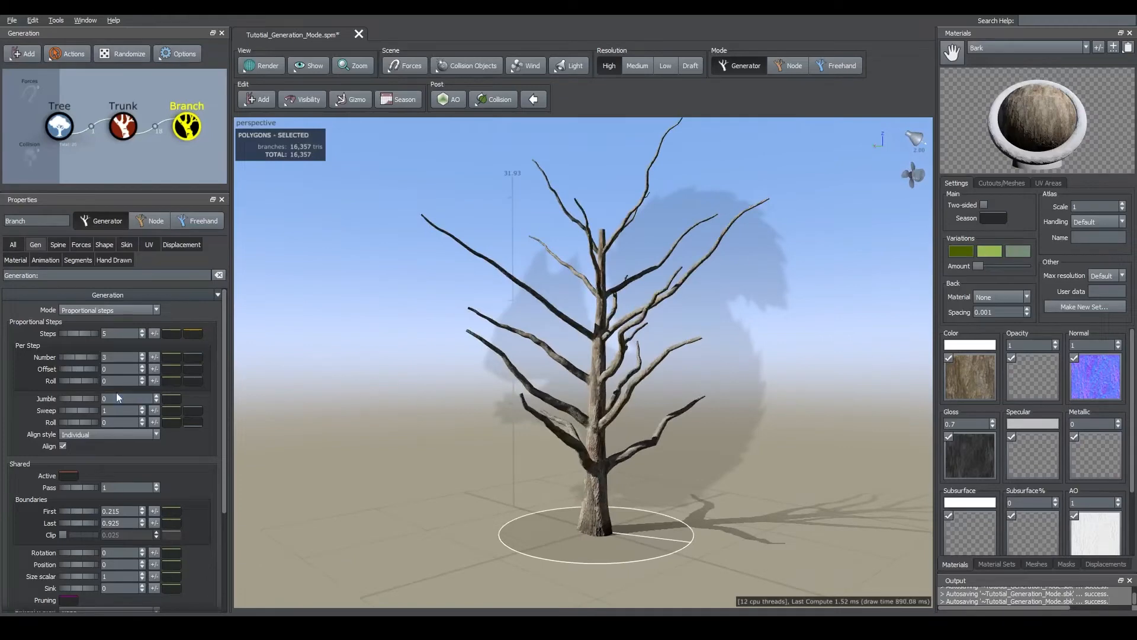
# Set the Per Step Offset to 0.33 and the Per Step Roll to 0.03, inspecting the tree from above
pyautogui.moveTo(73, 368)
pyautogui.mouseDown()
pyautogui.moveTo(98, 368)
pyautogui.moveTo(74, 375)
pyautogui.mouseUp()
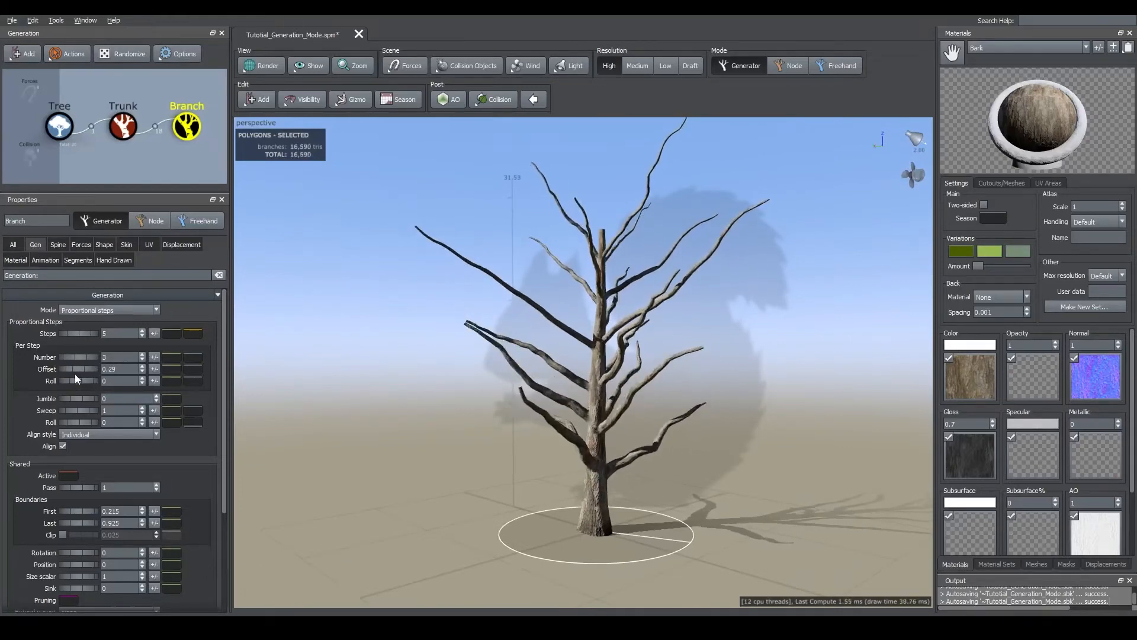
pyautogui.moveTo(353, 400); pyautogui.dragTo(382, 389)
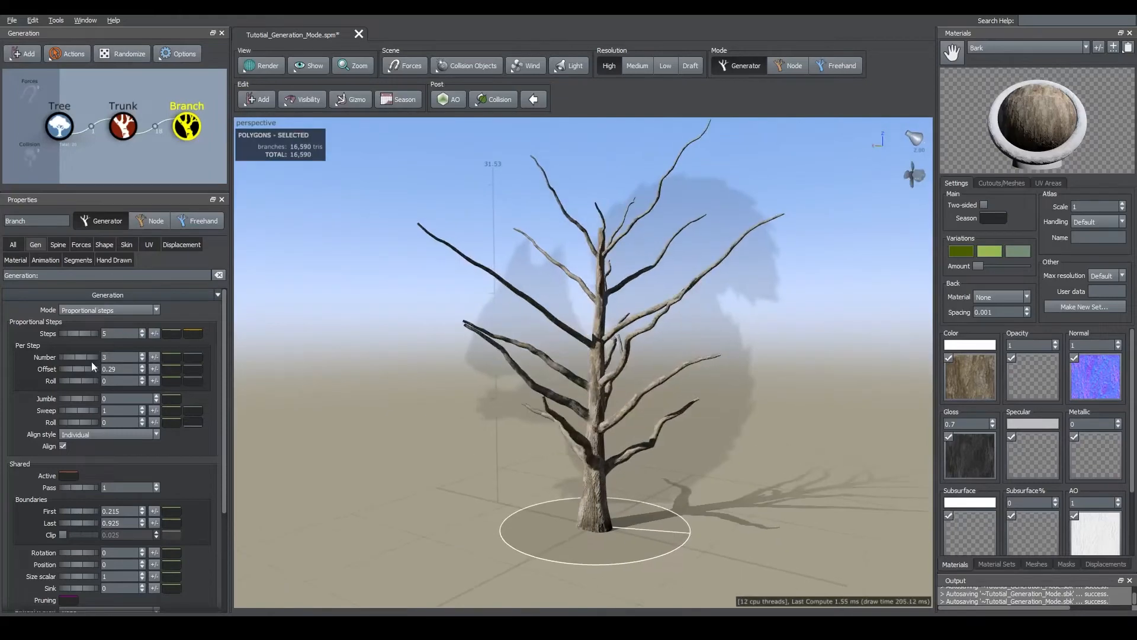
pyautogui.moveTo(77, 369); pyautogui.dragTo(80, 384)
pyautogui.moveTo(289, 348); pyautogui.dragTo(533, 409)
pyautogui.moveTo(92, 380)
pyautogui.mouseDown()
pyautogui.moveTo(112, 379)
pyautogui.moveTo(87, 382)
pyautogui.mouseUp()
pyautogui.moveTo(575, 403); pyautogui.dragTo(579, 314)
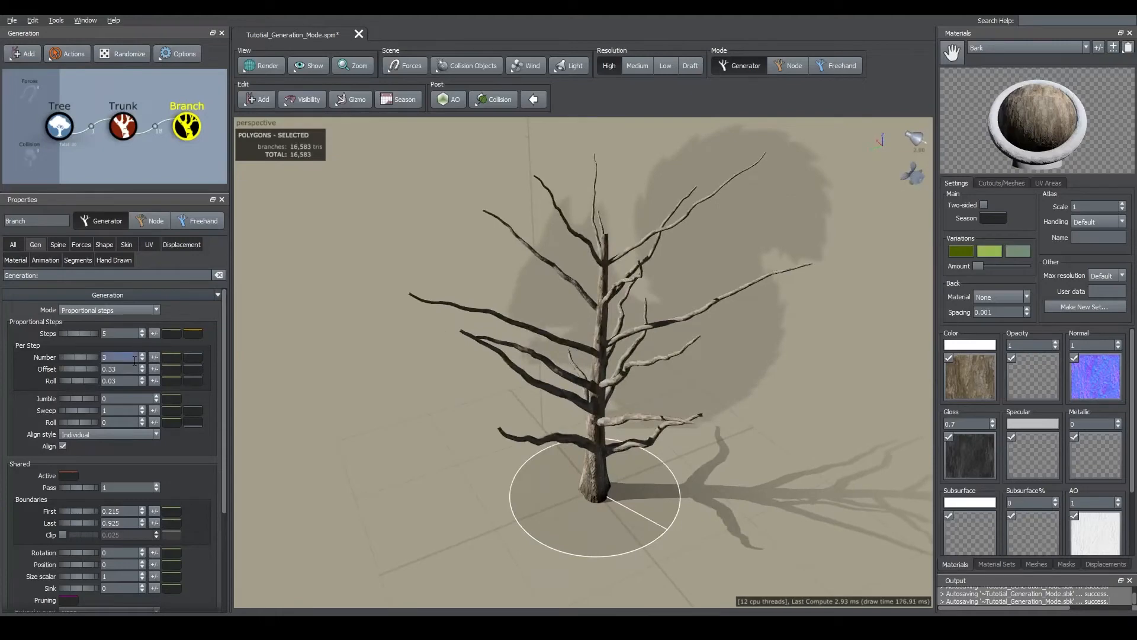
# Reset the Per Step Offset and Roll to 0 and view the tree from the side
pyautogui.moveTo(120, 369); pyautogui.dragTo(75, 379)
pyautogui.press('BackSpace')
pyautogui.write('0')
pyautogui.moveTo(604, 386); pyautogui.dragTo(616, 339)
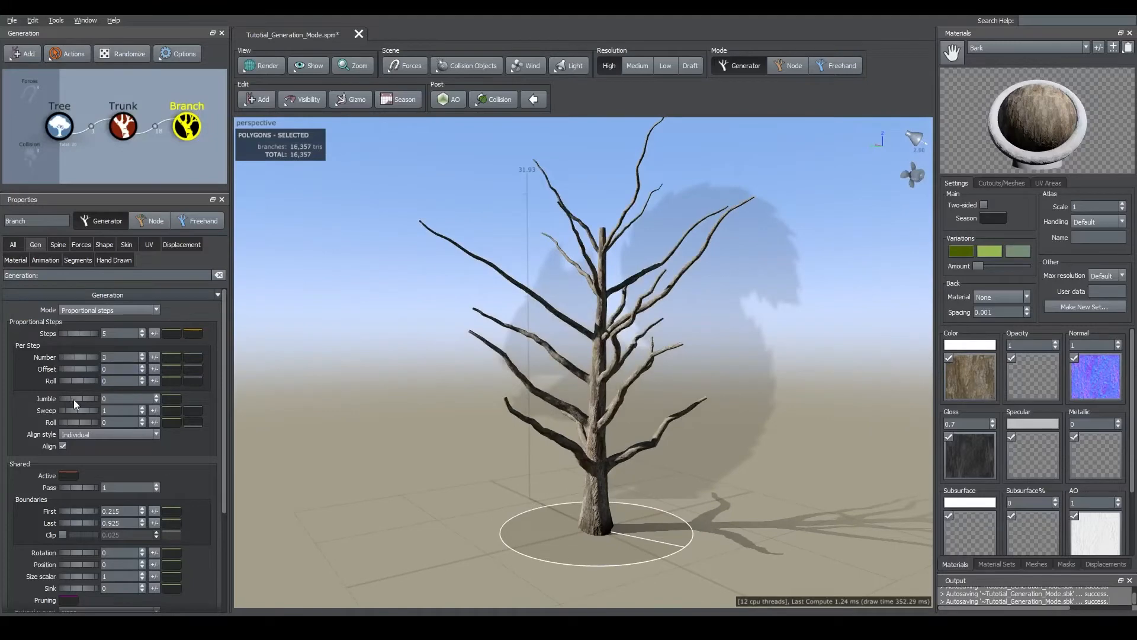
# Try a Jumble of -0.22 and return it to 0, with Per Step Offset at 0.05 and Per Step Roll at 0.07
pyautogui.moveTo(74, 399); pyautogui.dragTo(321, 354)
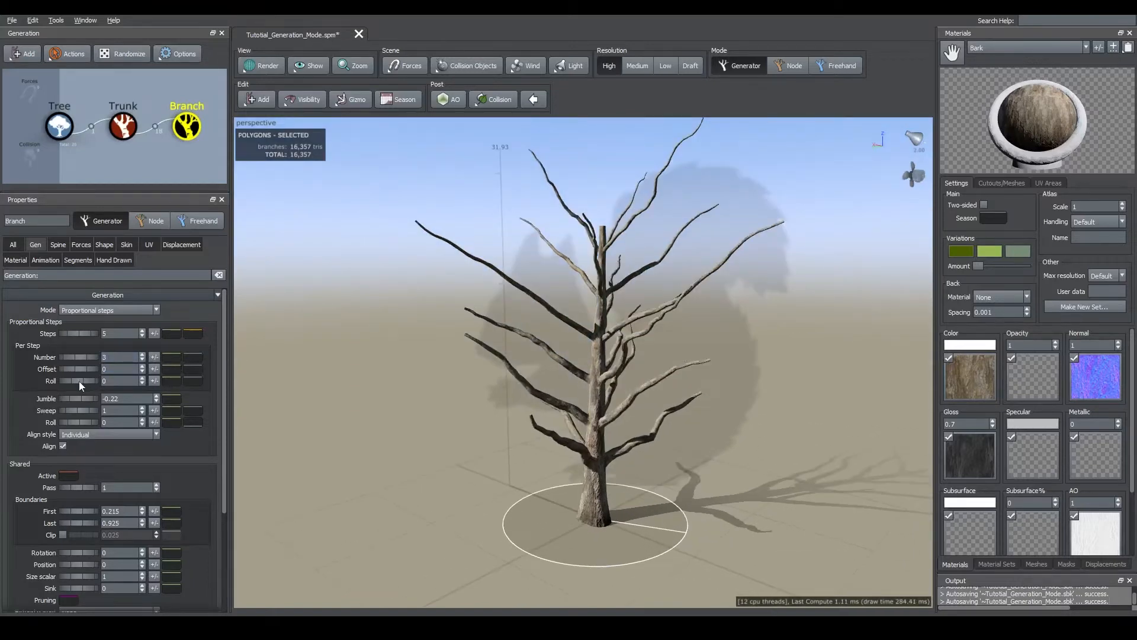
pyautogui.moveTo(79, 381); pyautogui.dragTo(218, 414)
pyautogui.write('0')
# Set the branches' Sweep to 3.48 and their overall Roll to 0.62 while viewing from above
pyautogui.moveTo(711, 325); pyautogui.dragTo(663, 414)
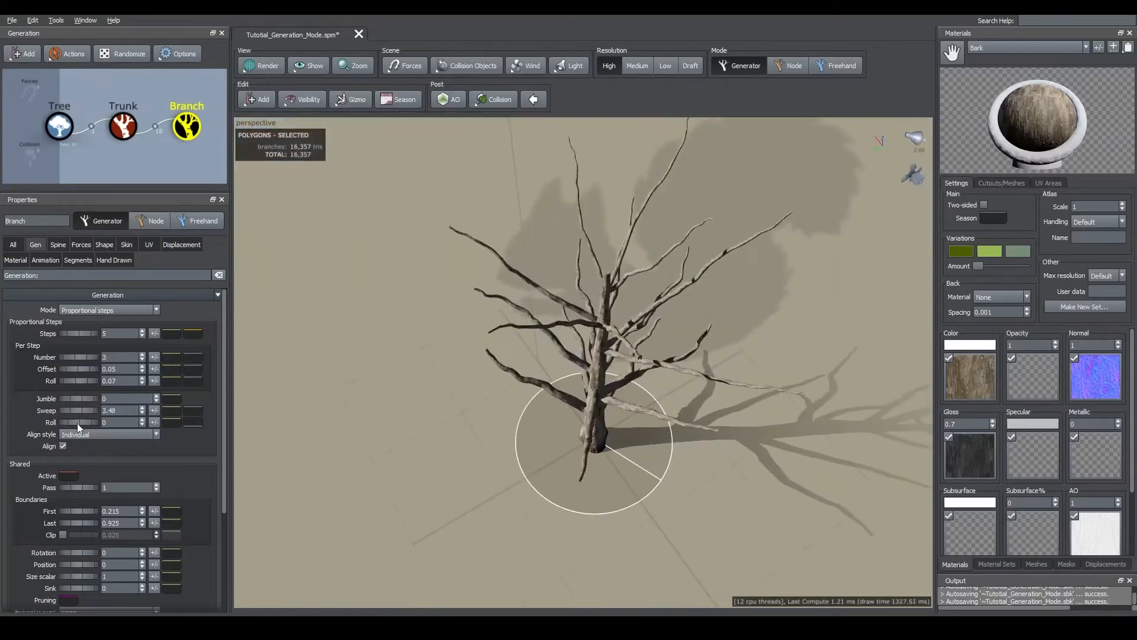
pyautogui.moveTo(77, 422); pyautogui.dragTo(118, 423)
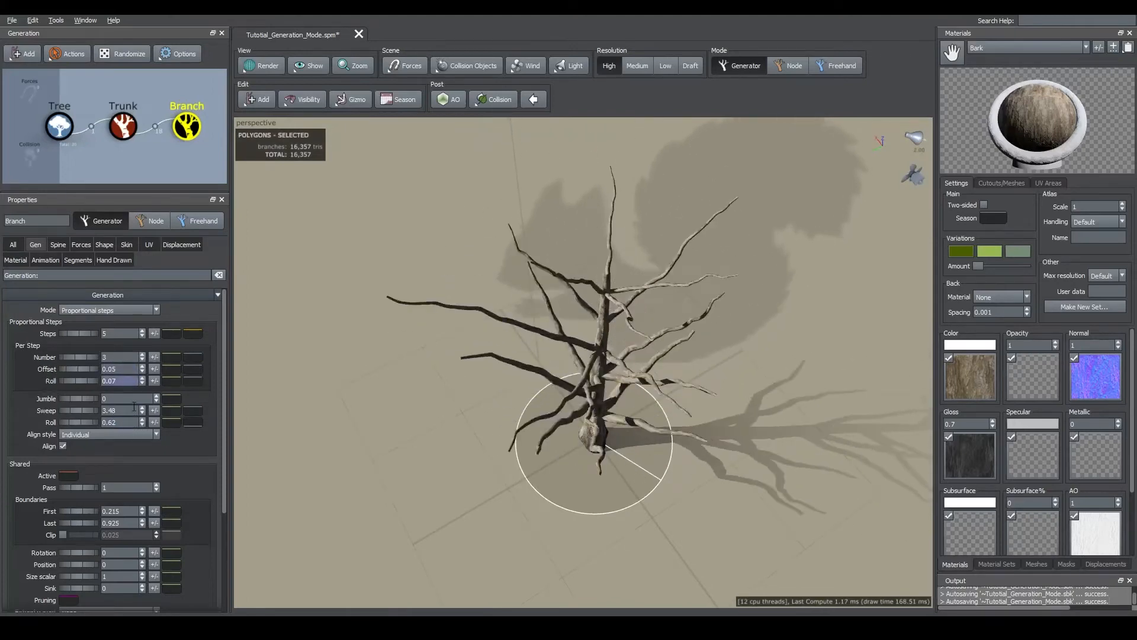
# Set the branches' overall Roll to 1.36 and Per Step Roll to 1.67, checking the tree from above and from the side
pyautogui.moveTo(570, 411); pyautogui.dragTo(648, 357)
pyautogui.moveTo(631, 244); pyautogui.dragTo(605, 340)
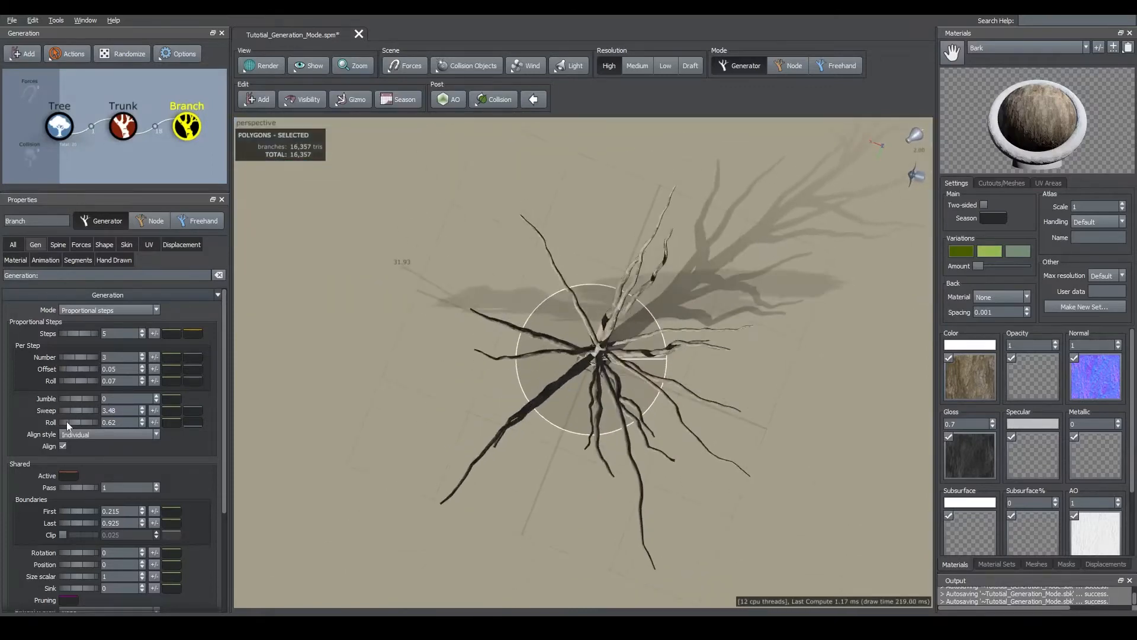
pyautogui.moveTo(66, 421); pyautogui.dragTo(115, 427)
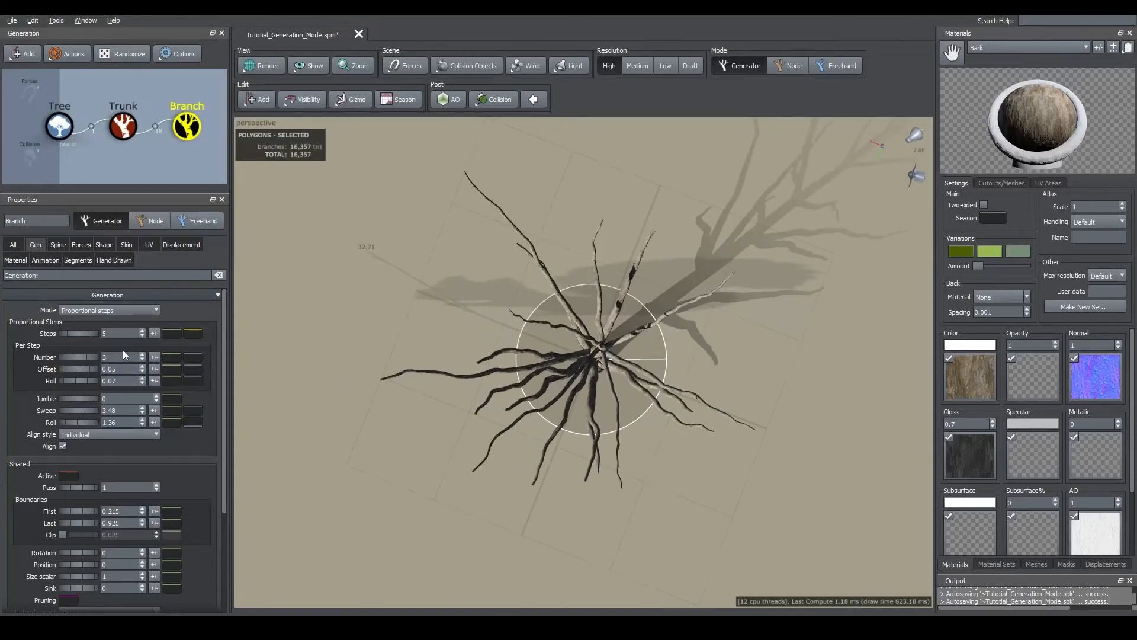
pyautogui.moveTo(597, 417)
pyautogui.mouseDown()
pyautogui.moveTo(566, 375)
pyautogui.moveTo(552, 321)
pyautogui.moveTo(698, 370)
pyautogui.moveTo(642, 369)
pyautogui.moveTo(677, 369)
pyautogui.mouseUp()
pyautogui.moveTo(76, 381); pyautogui.dragTo(171, 392)
pyautogui.moveTo(697, 280); pyautogui.dragTo(721, 298)
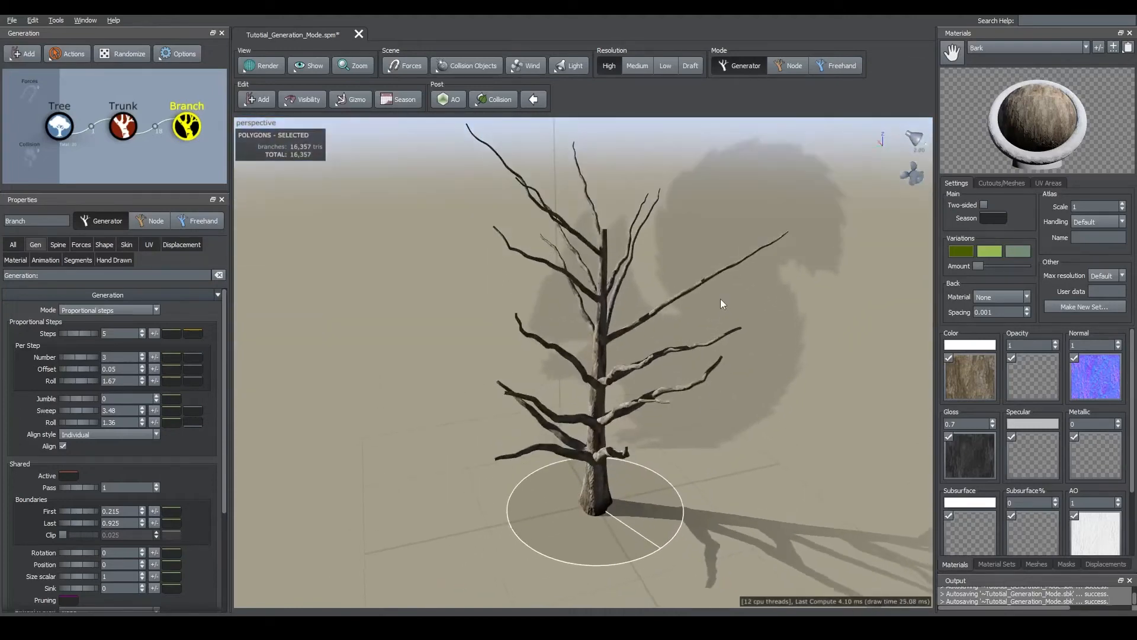
# Switch the branches' generation mode to Absolute and set their Number to 5
pyautogui.click(110, 309)
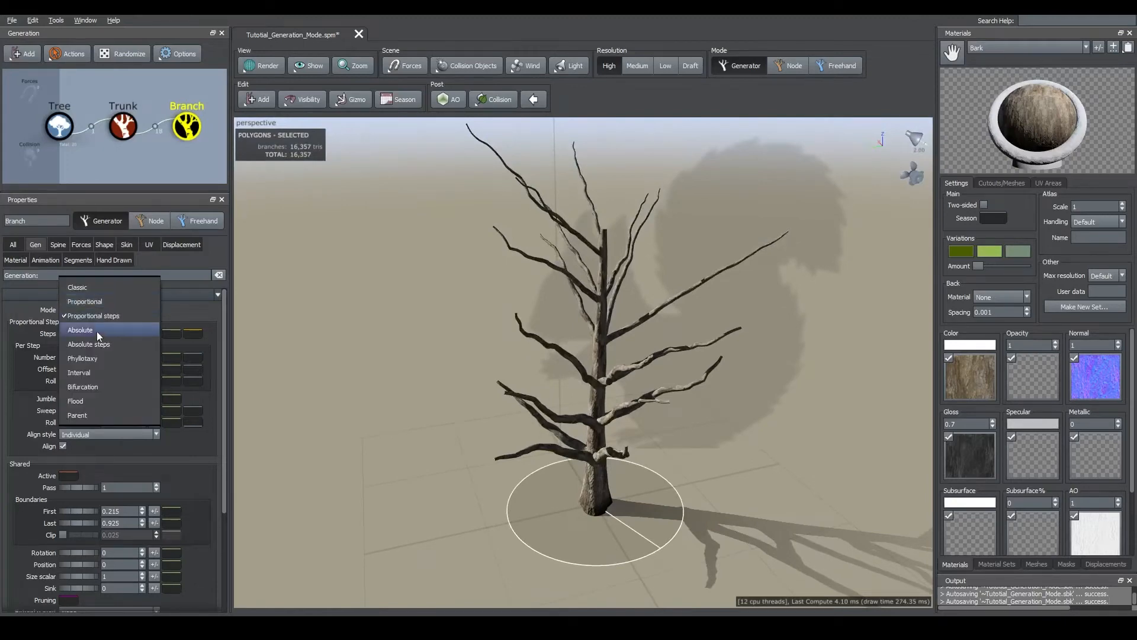
pyautogui.click(75, 330)
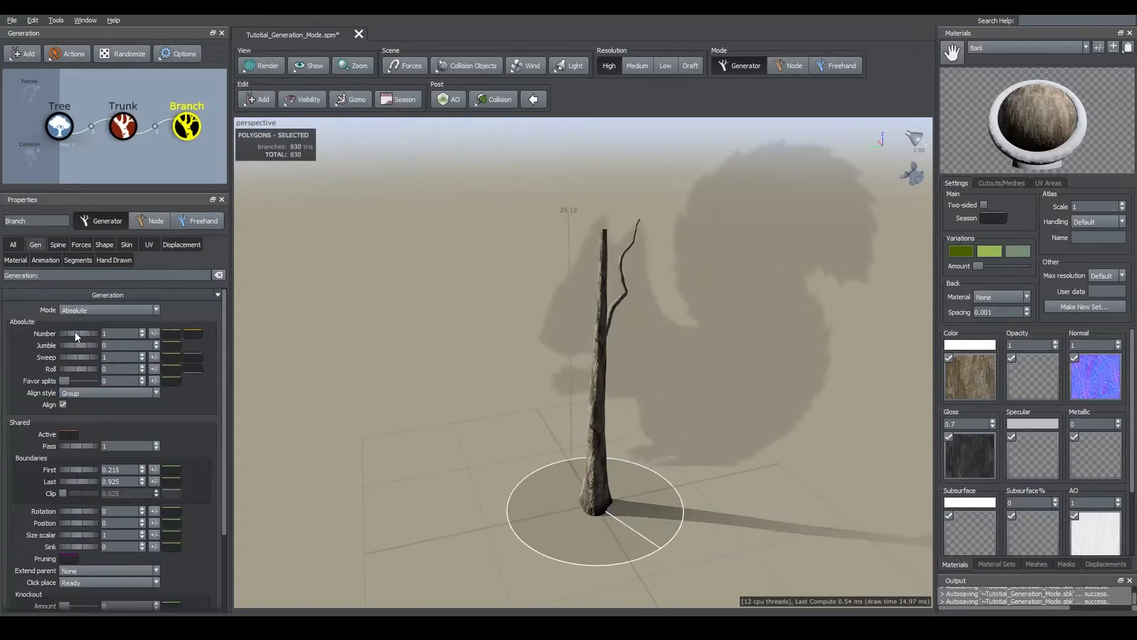
pyautogui.moveTo(623, 358)
pyautogui.mouseDown()
pyautogui.moveTo(589, 358)
pyautogui.moveTo(641, 357)
pyautogui.moveTo(627, 357)
pyautogui.mouseUp()
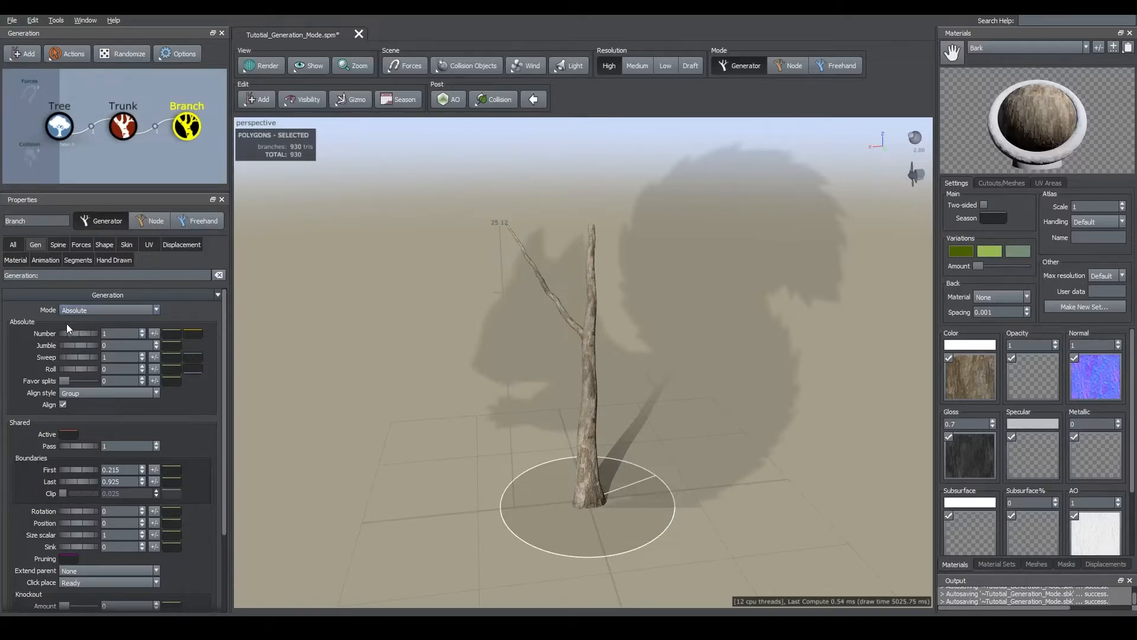
pyautogui.moveTo(531, 327); pyautogui.dragTo(553, 332)
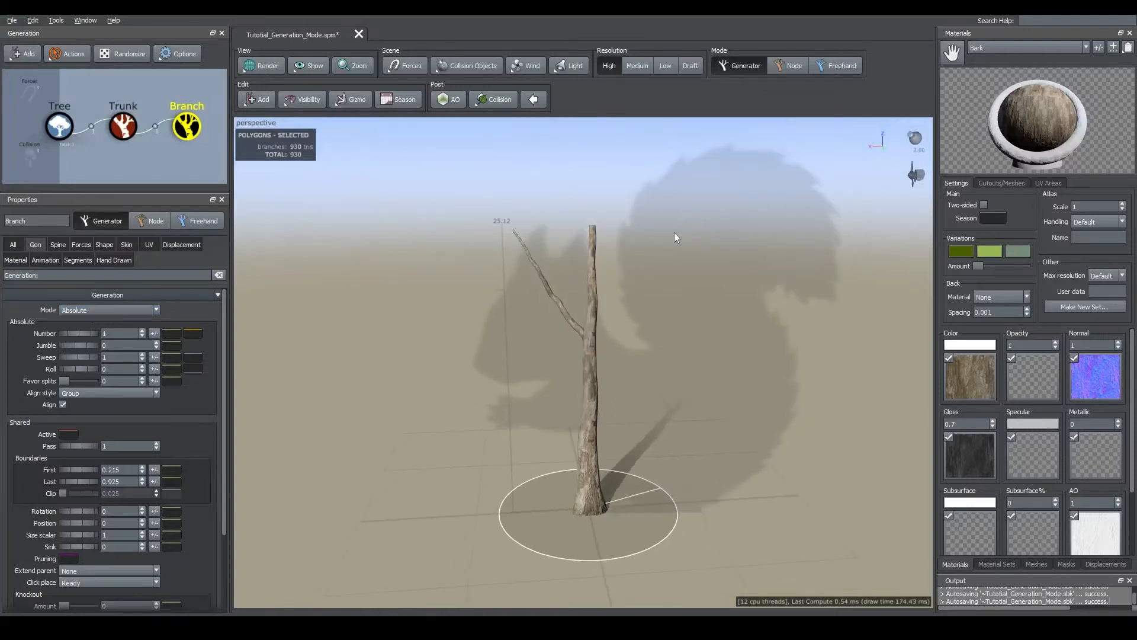
pyautogui.click(120, 333)
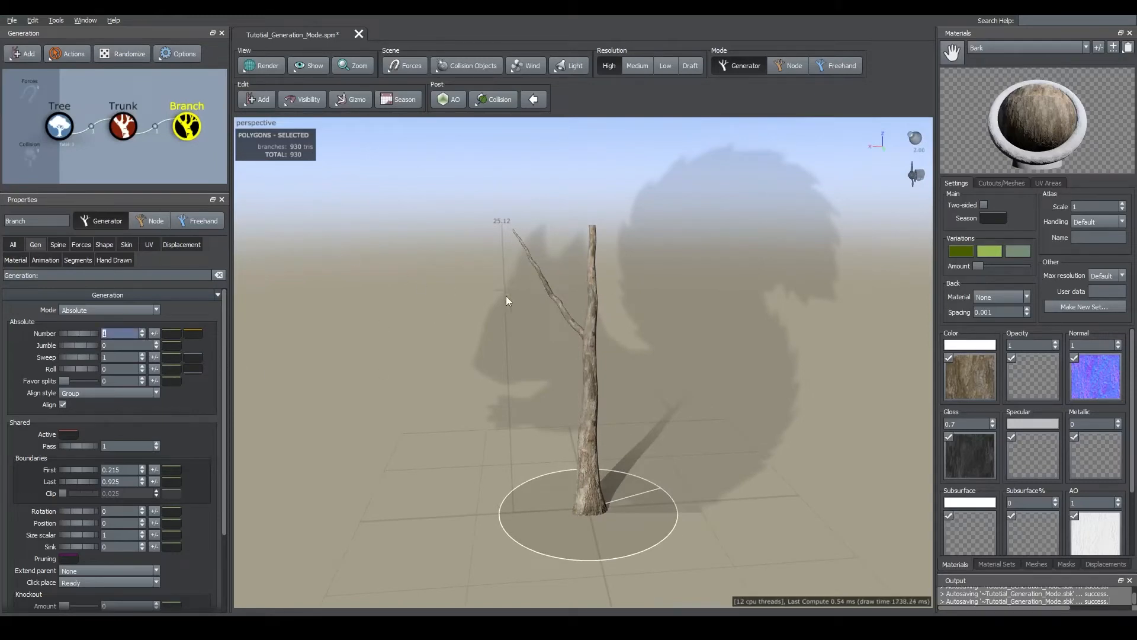
pyautogui.write('5')
pyautogui.press('Return')
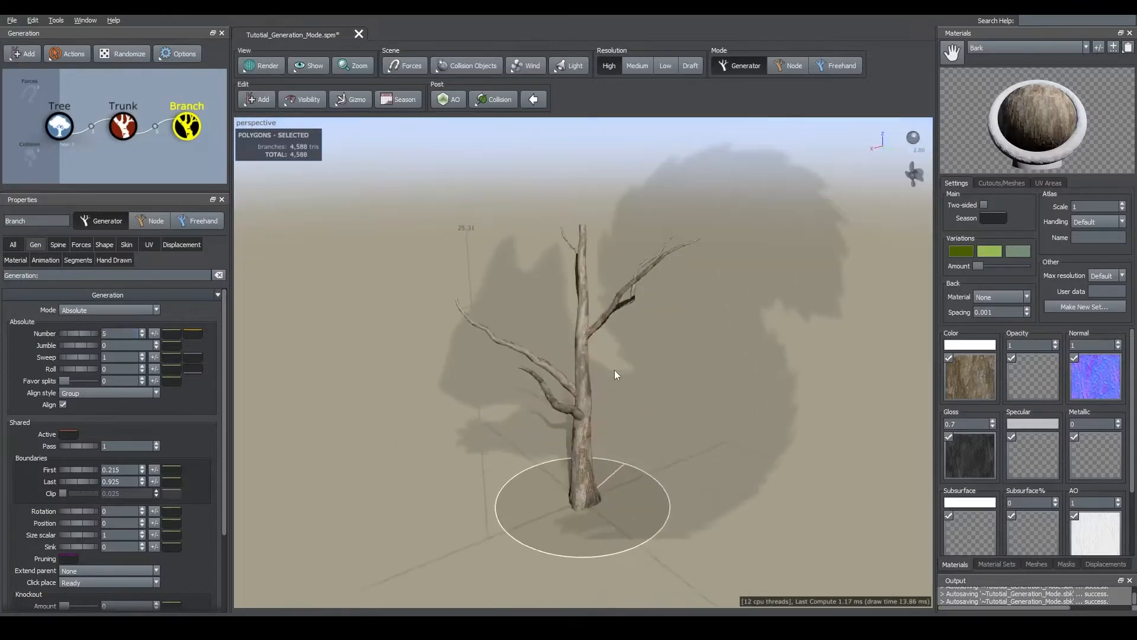
pyautogui.moveTo(615, 374); pyautogui.dragTo(582, 368)
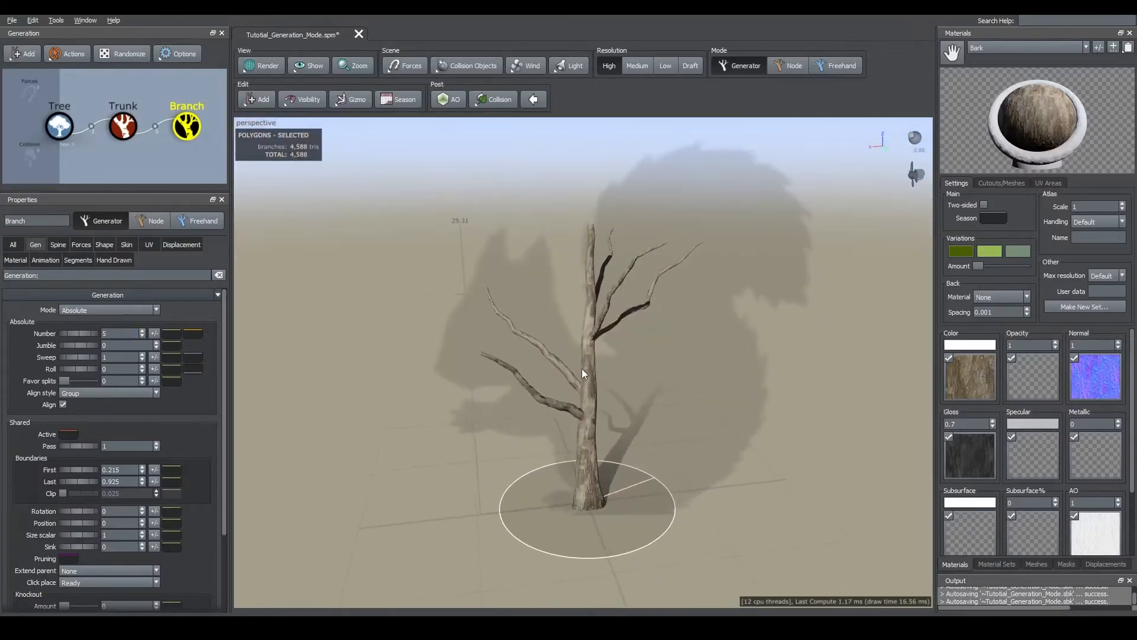
# Set the branches' Number to 3
pyautogui.click(66, 333)
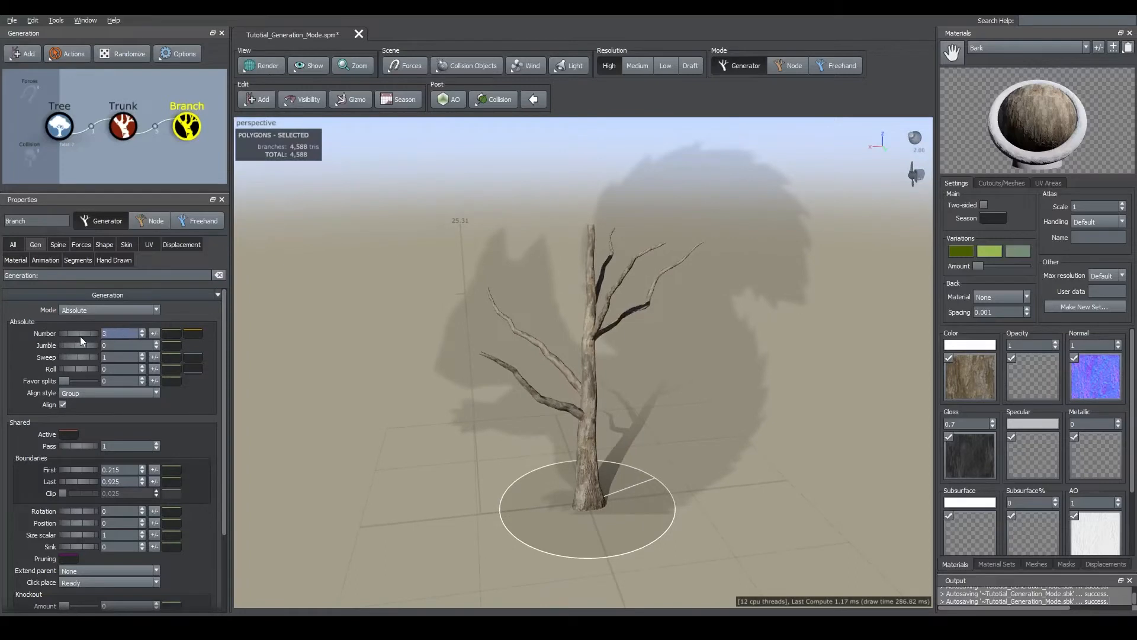
pyautogui.write('3')
pyautogui.press('Return')
pyautogui.moveTo(642, 328)
pyautogui.mouseDown()
pyautogui.moveTo(641, 357)
pyautogui.moveTo(652, 314)
pyautogui.moveTo(642, 315)
pyautogui.mouseUp()
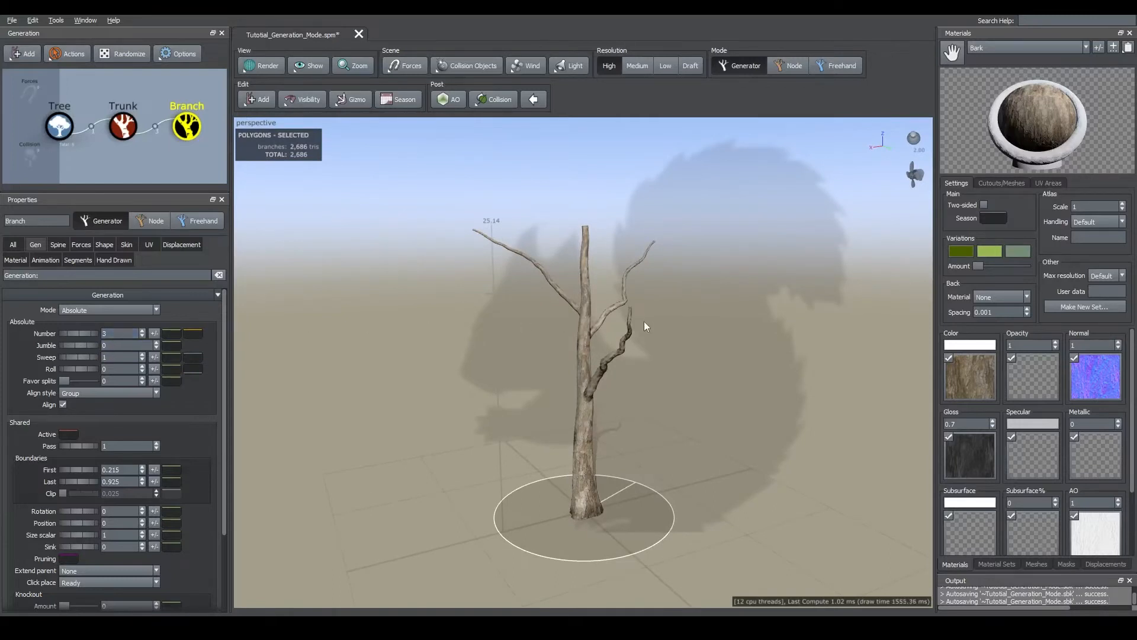
pyautogui.scroll(-2, 644, 321)
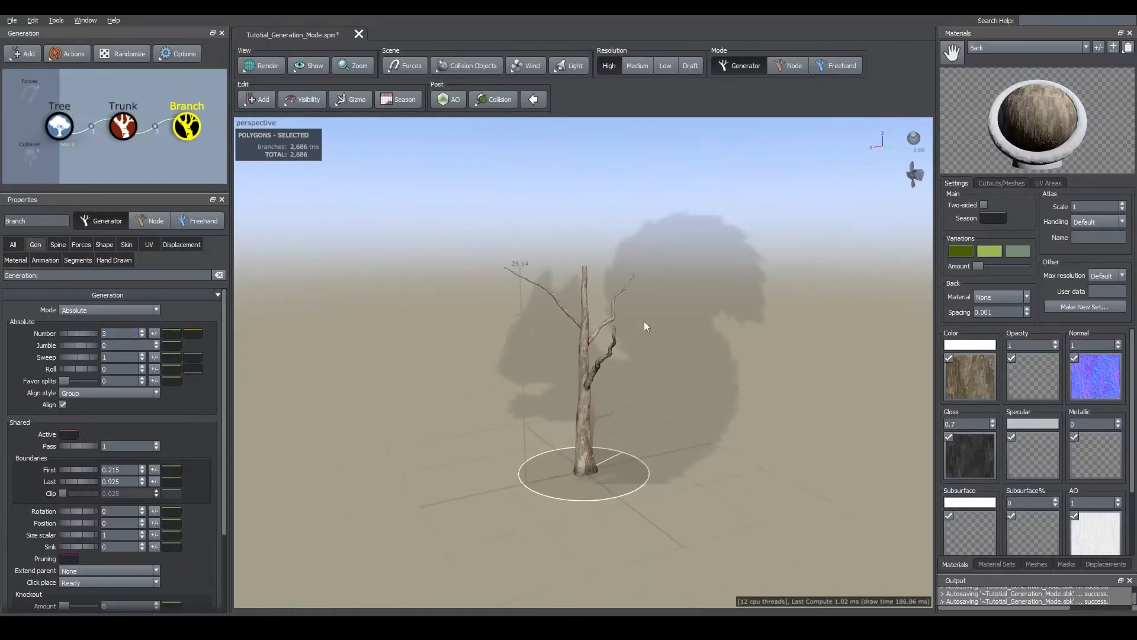
# Lengthen the trunk by setting its absolute spine length to 42.29
pyautogui.click(581, 404)
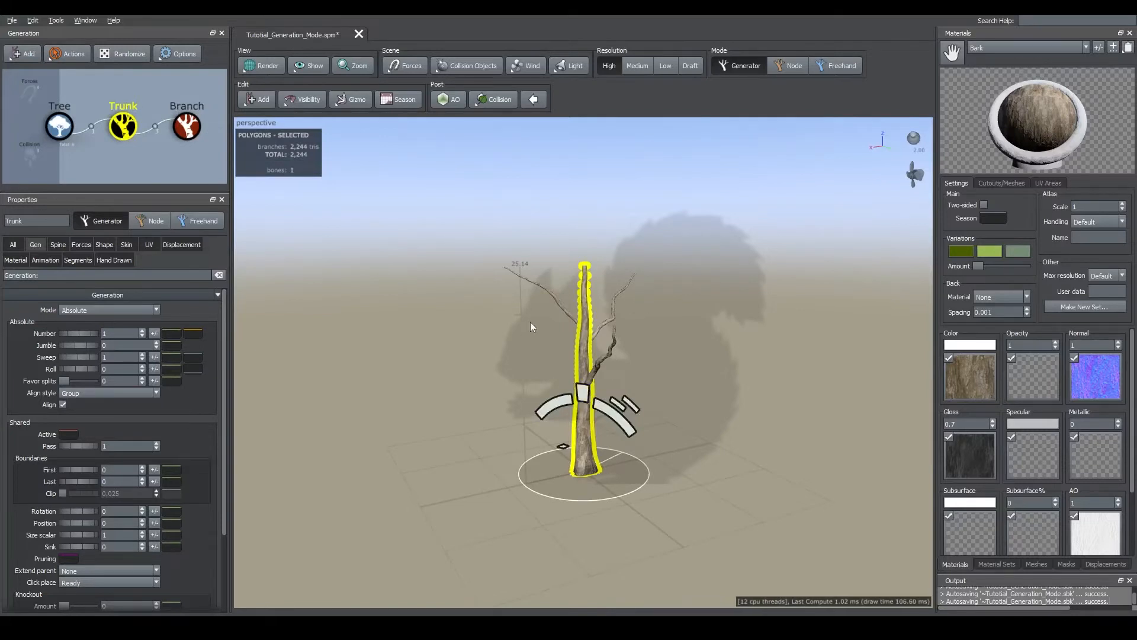
pyautogui.click(58, 245)
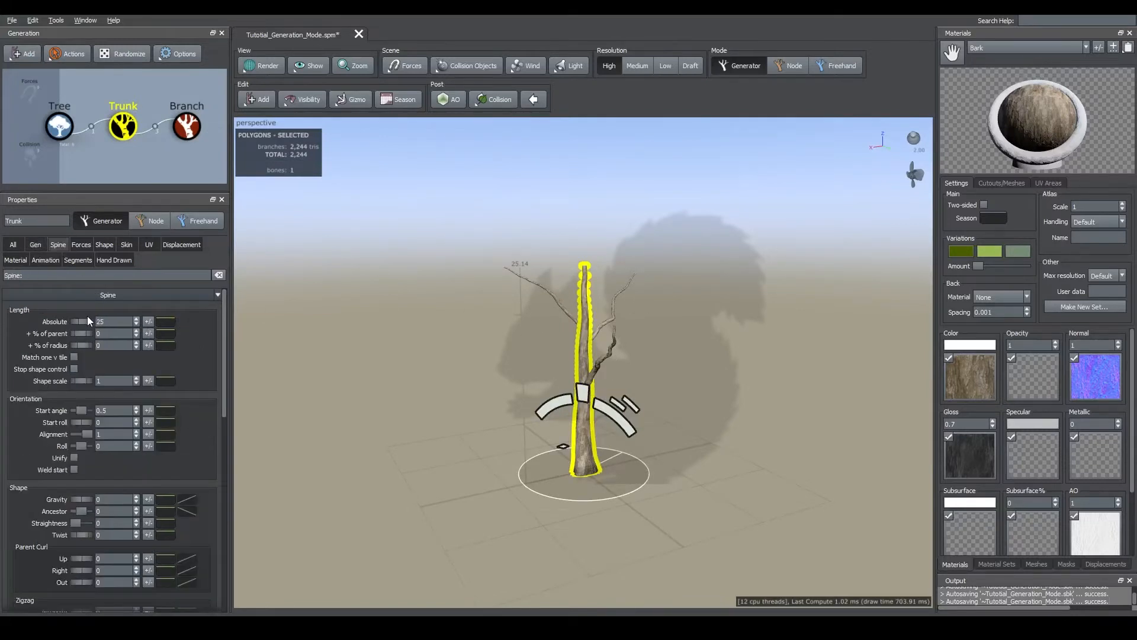
pyautogui.moveTo(86, 320); pyautogui.dragTo(1102, 341)
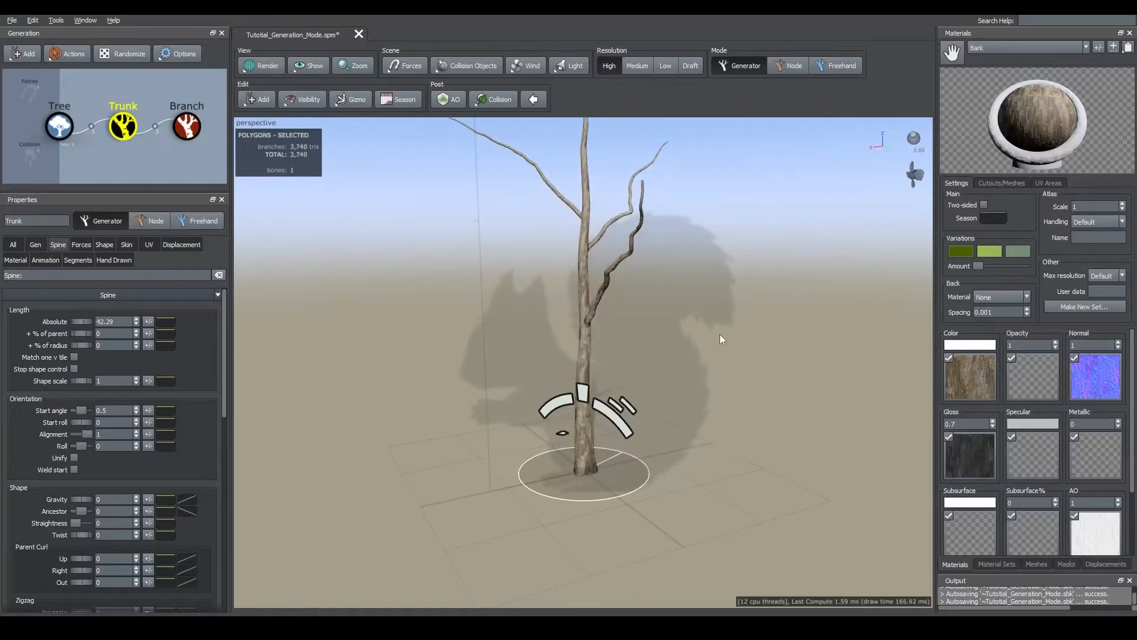
pyautogui.scroll(-5, 720, 334)
# Set the trunk's absolute spine length to 100 and inspect how the branches are distributed along it
pyautogui.moveTo(131, 321); pyautogui.dragTo(53, 326)
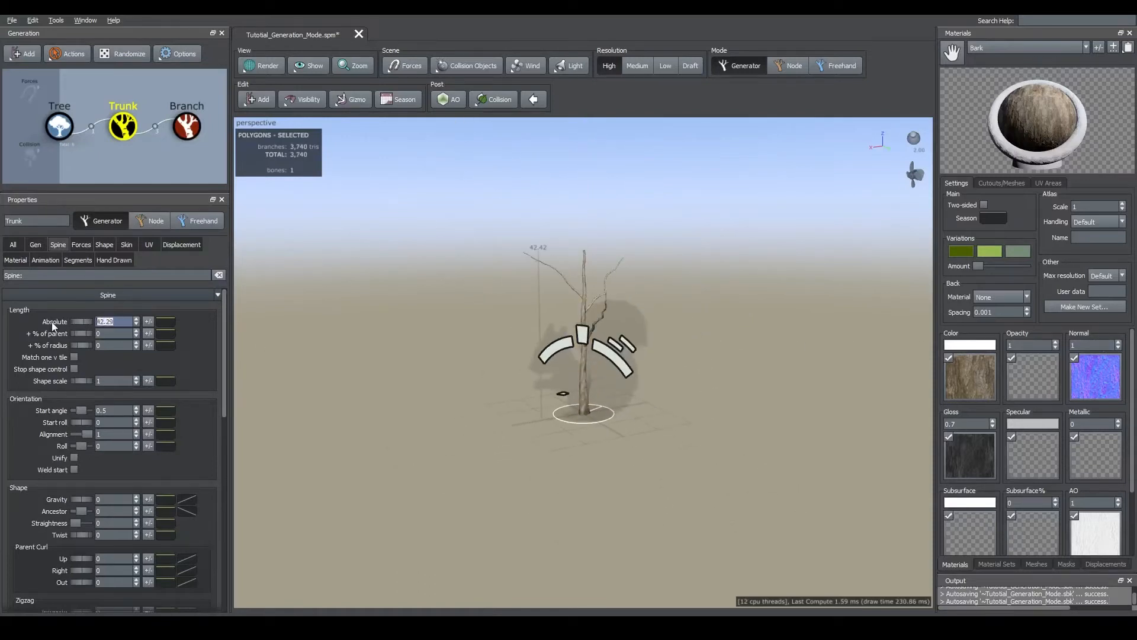
pyautogui.write('100')
pyautogui.press('Return')
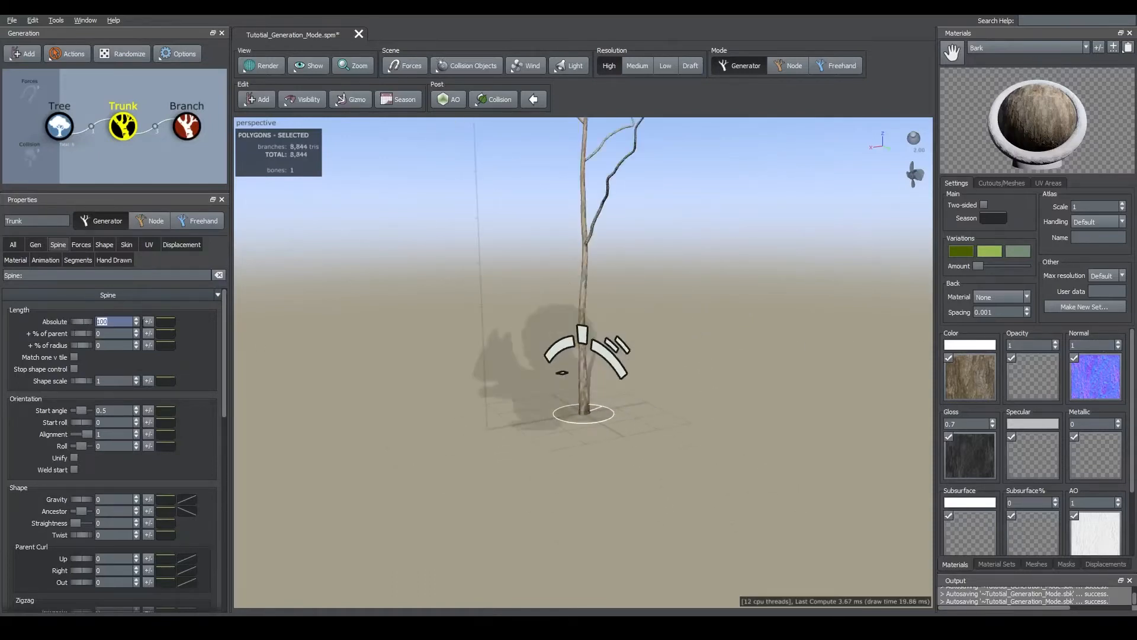
pyautogui.scroll(3, 624, 230)
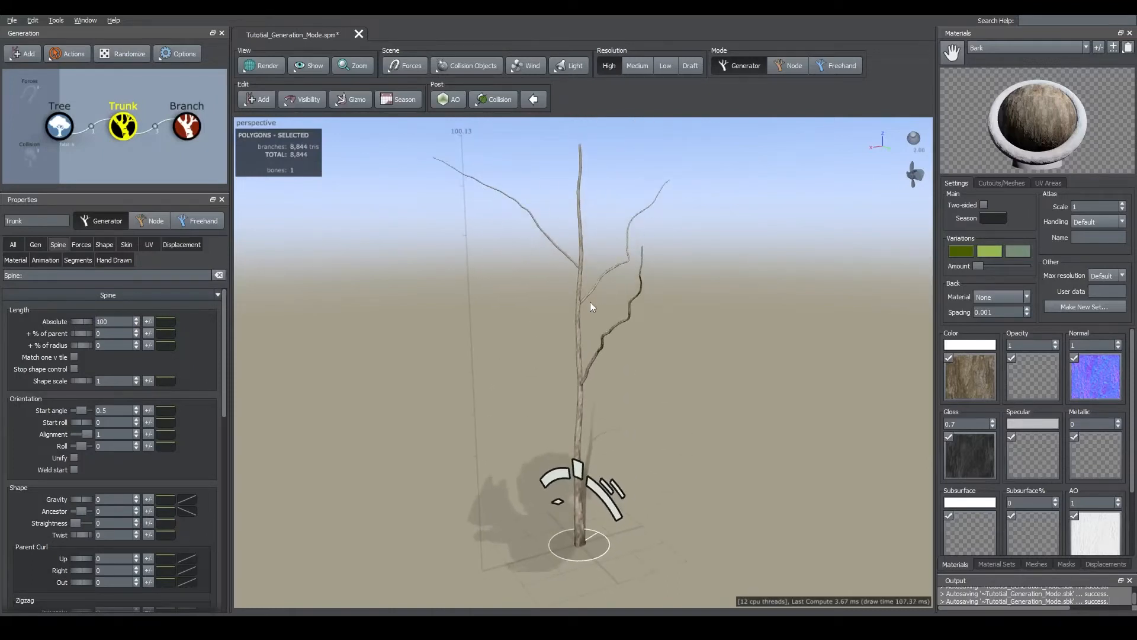
pyautogui.moveTo(609, 324); pyautogui.dragTo(550, 308, button='middle')
pyautogui.moveTo(576, 264); pyautogui.dragTo(578, 284, button='middle')
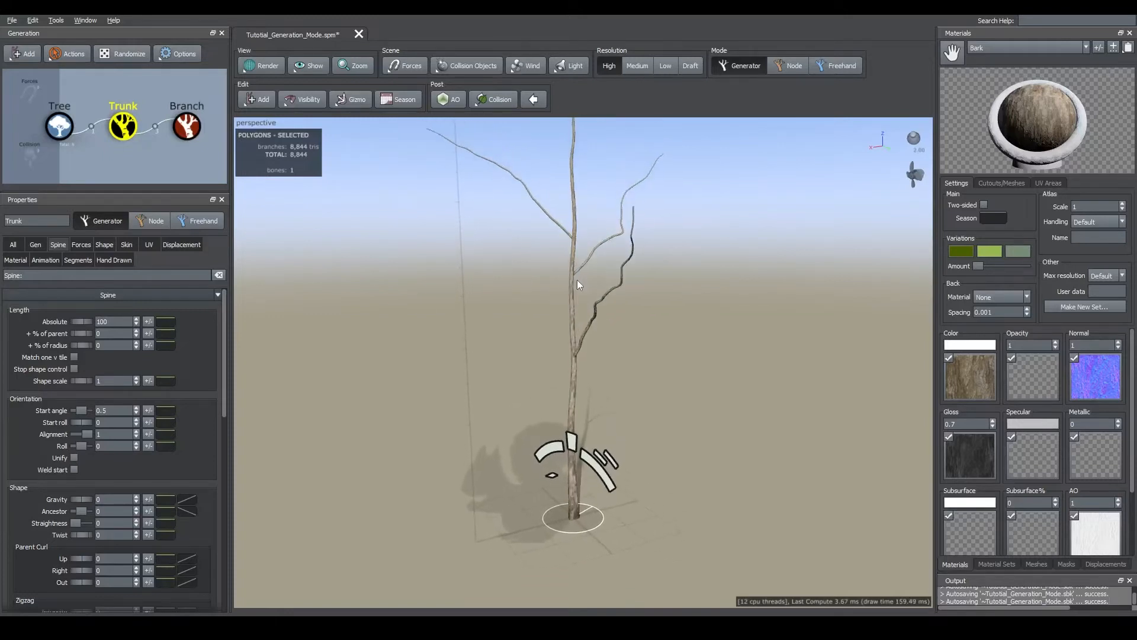
# Set the trunk's absolute spine length back to 25 and show the generation settings of the branches
pyautogui.write('25')
pyautogui.press('Return')
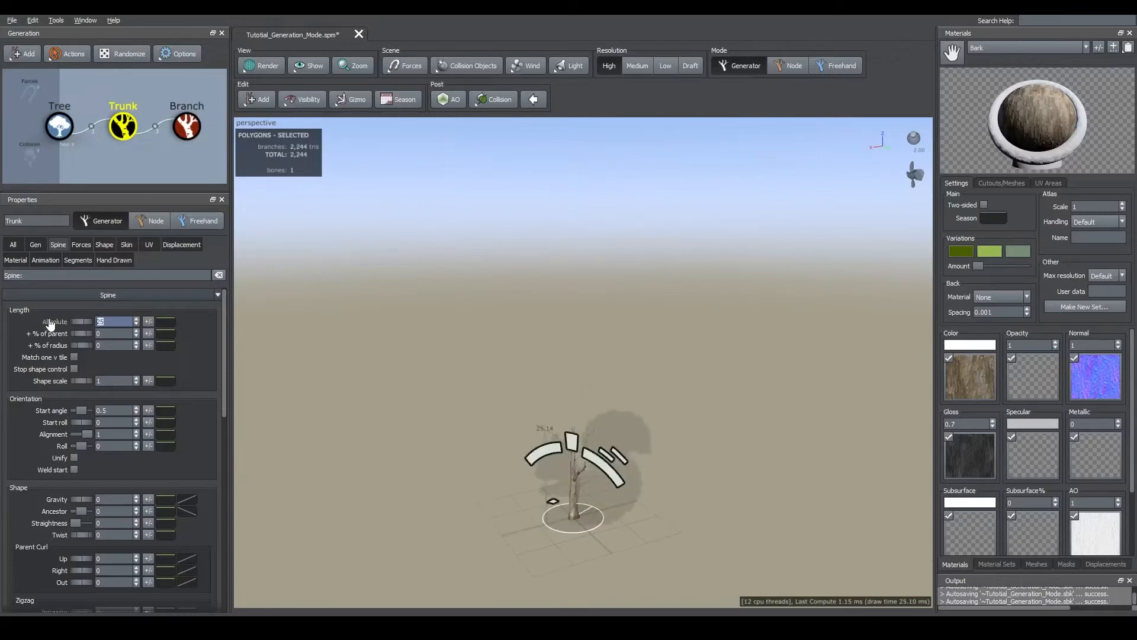
pyautogui.click(178, 133)
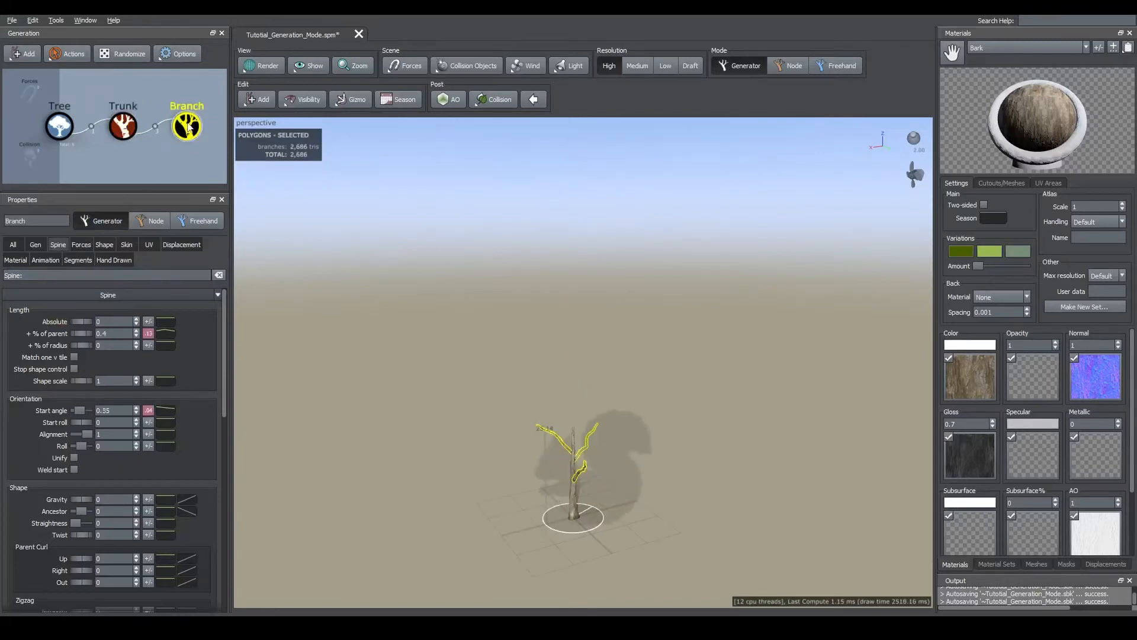
pyautogui.click(37, 245)
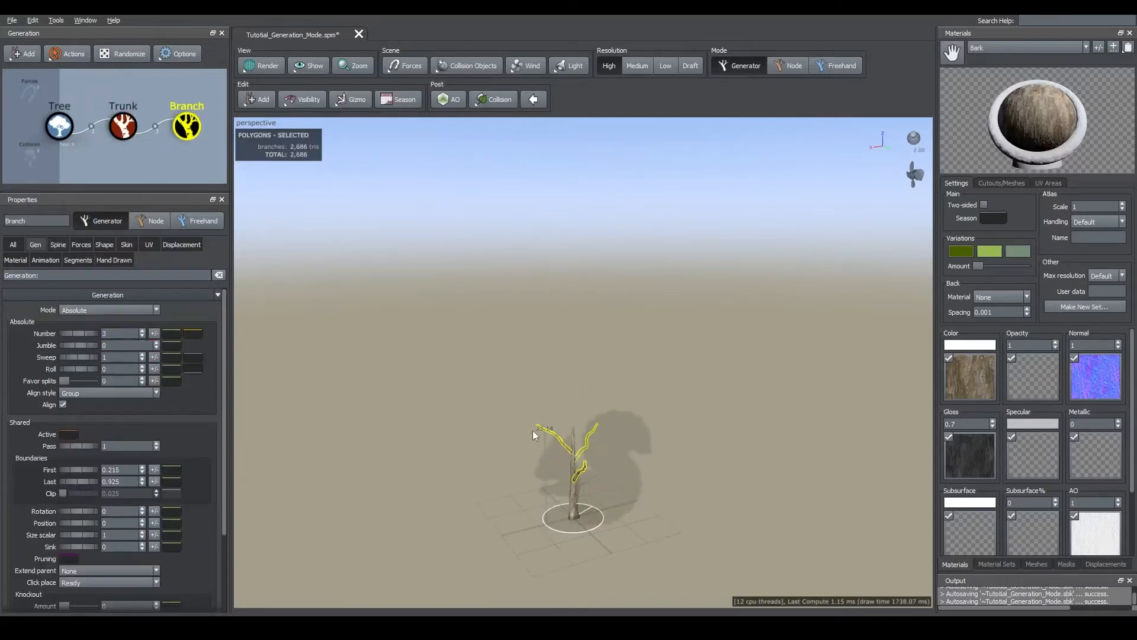
pyautogui.scroll(3, 588, 490)
pyautogui.moveTo(589, 490); pyautogui.dragTo(591, 403, button='middle')
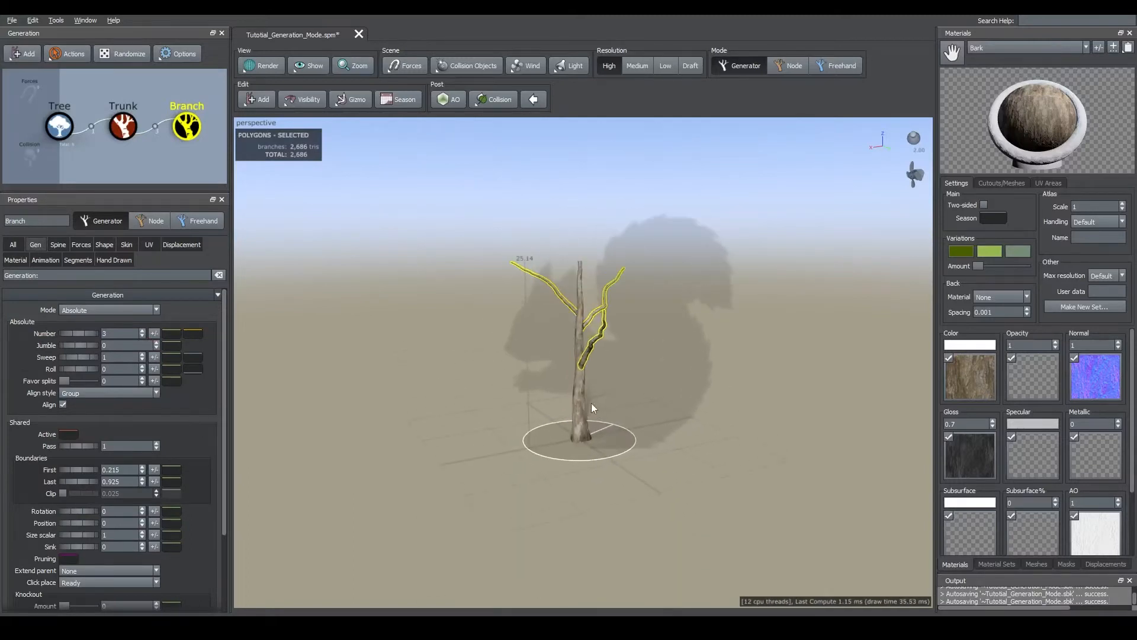
pyautogui.scroll(-3, 526, 345)
pyautogui.scroll(4, 526, 344)
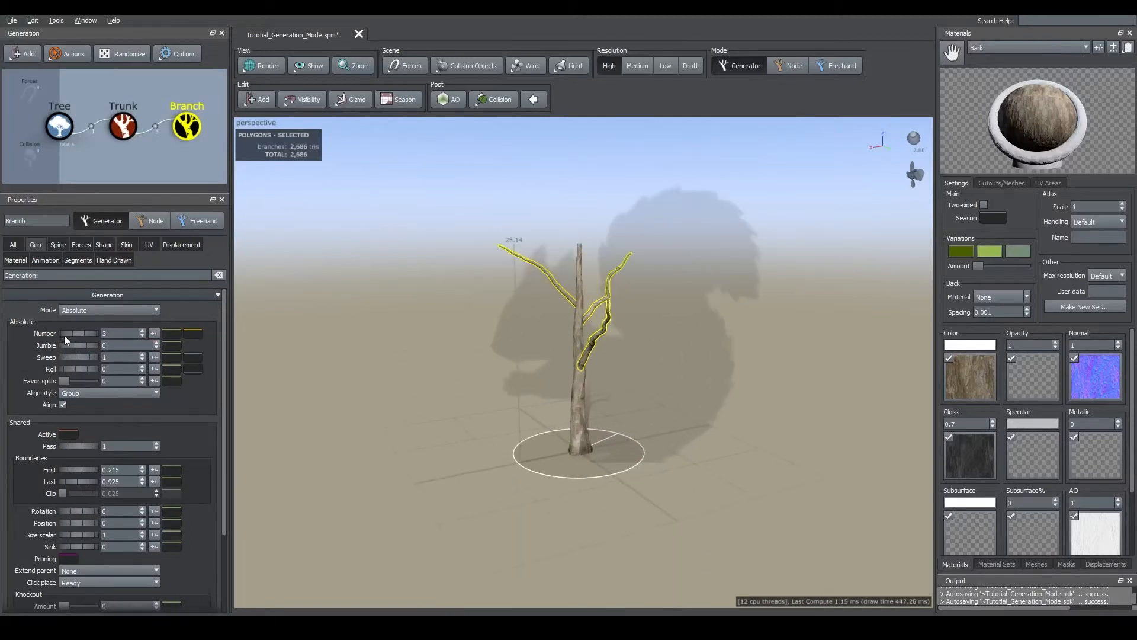
# Set the branches' Jumble to 0.06, Sweep to 1.86 and Roll to 0.1
pyautogui.click(102, 332)
pyautogui.moveTo(70, 346); pyautogui.dragTo(77, 376)
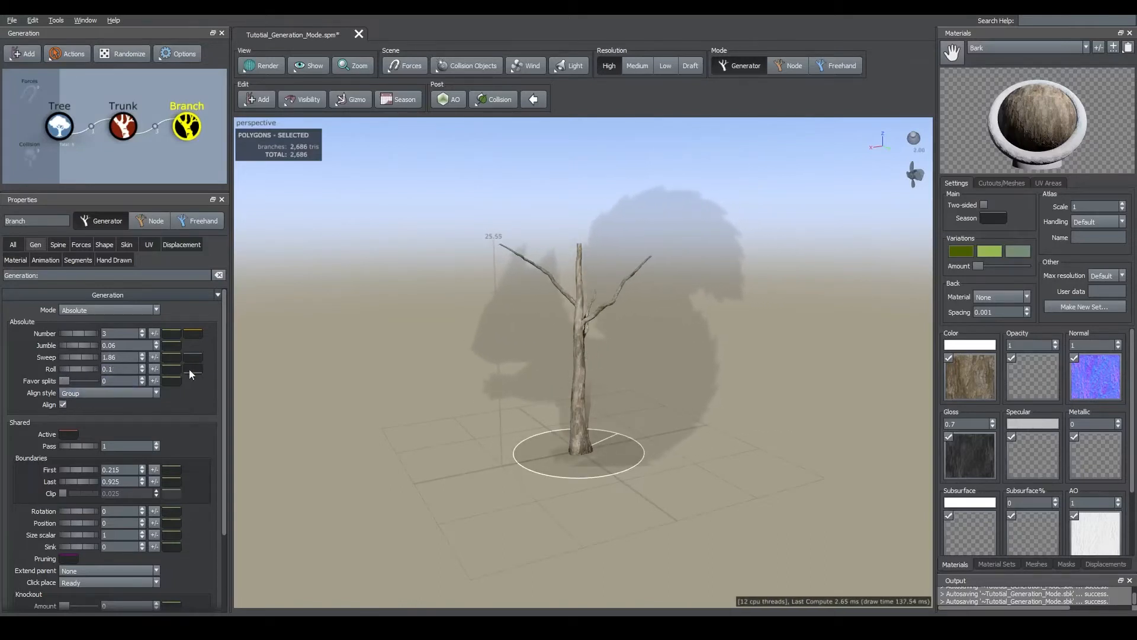
pyautogui.moveTo(464, 329); pyautogui.dragTo(557, 322)
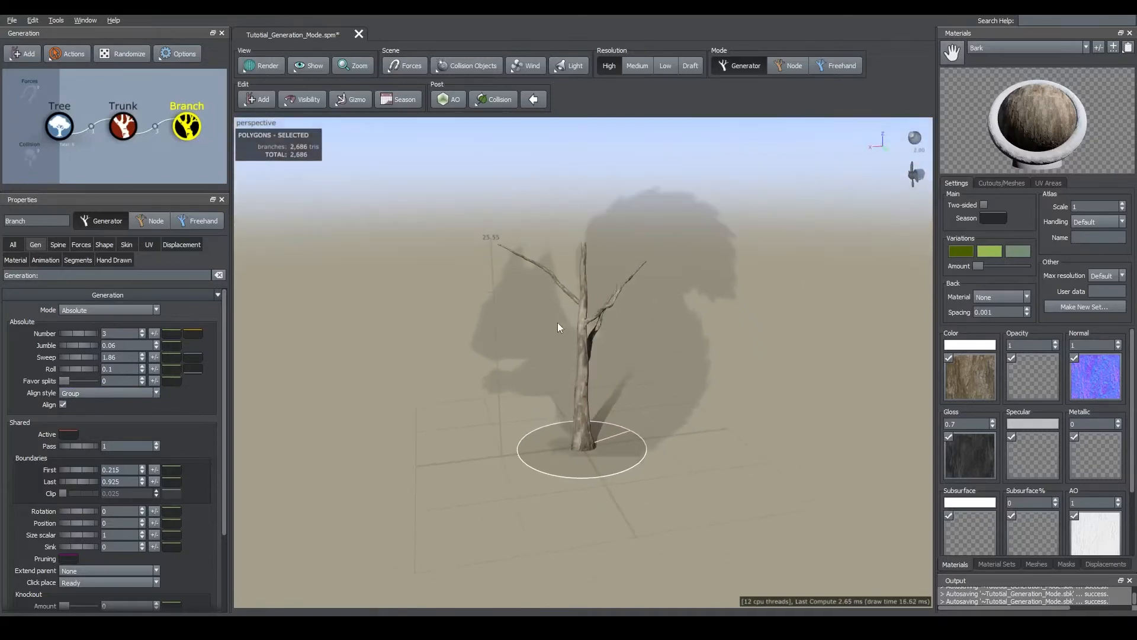
# Switch the branches' generation mode to Absolute steps and set Steps to 5
pyautogui.click(94, 309)
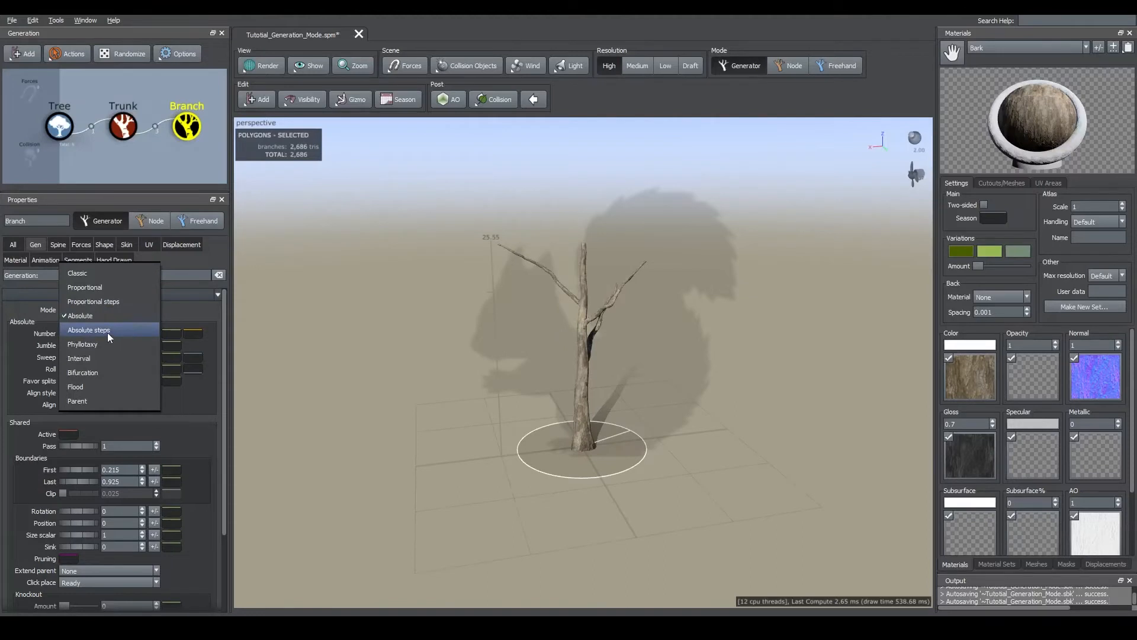
pyautogui.click(88, 331)
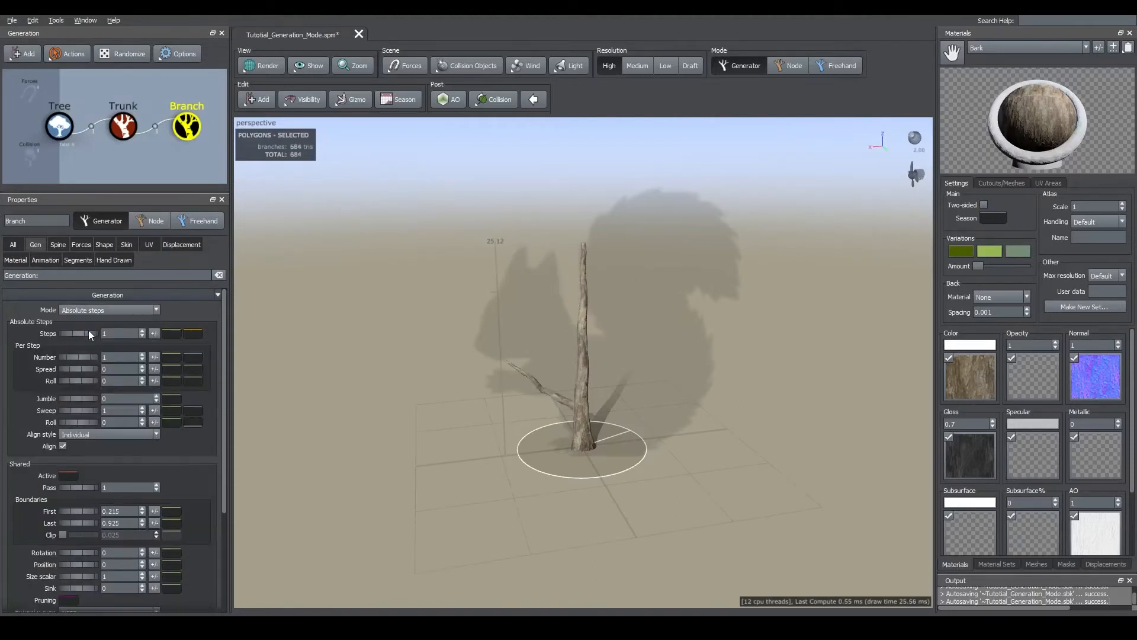
pyautogui.moveTo(543, 311); pyautogui.dragTo(508, 328)
pyautogui.moveTo(594, 329); pyautogui.dragTo(554, 312, button='middle')
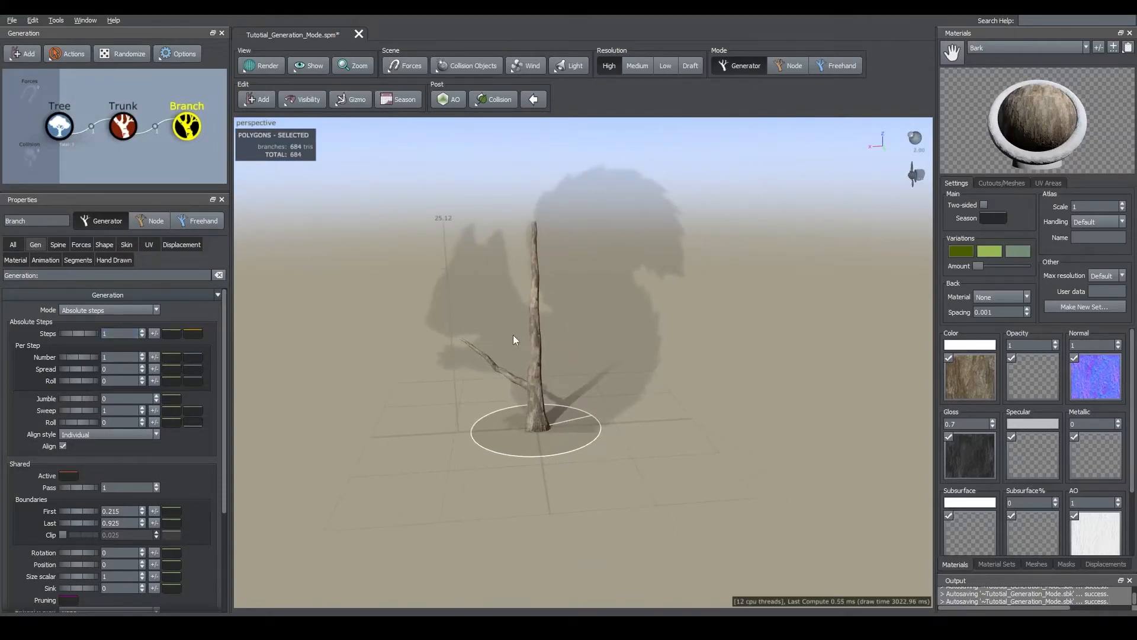
pyautogui.scroll(2, 529, 338)
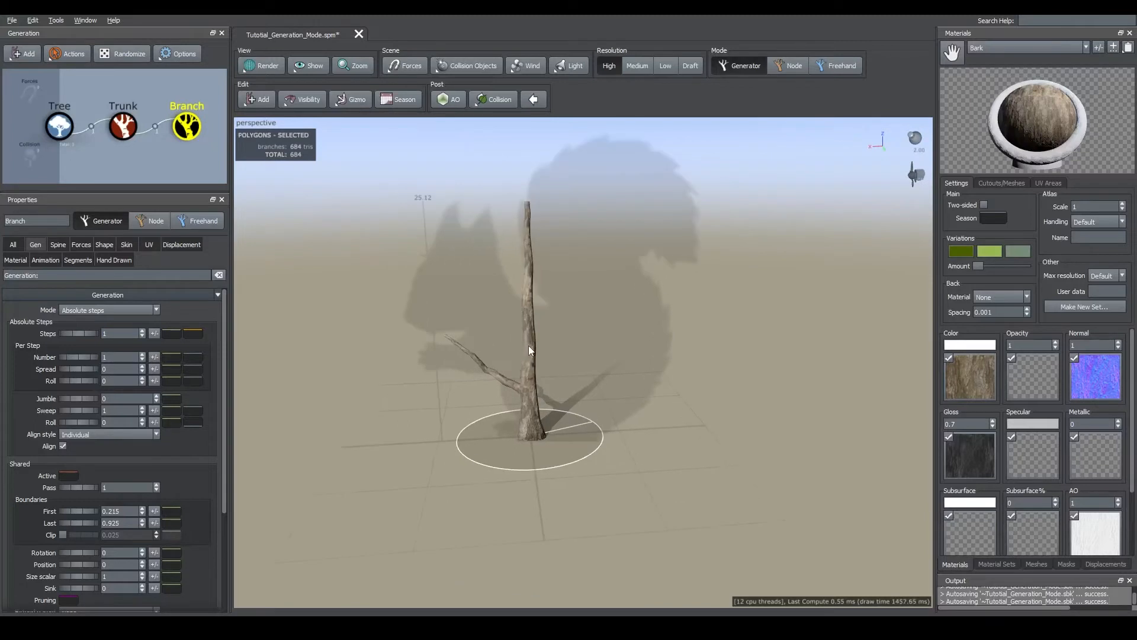
pyautogui.click(54, 337)
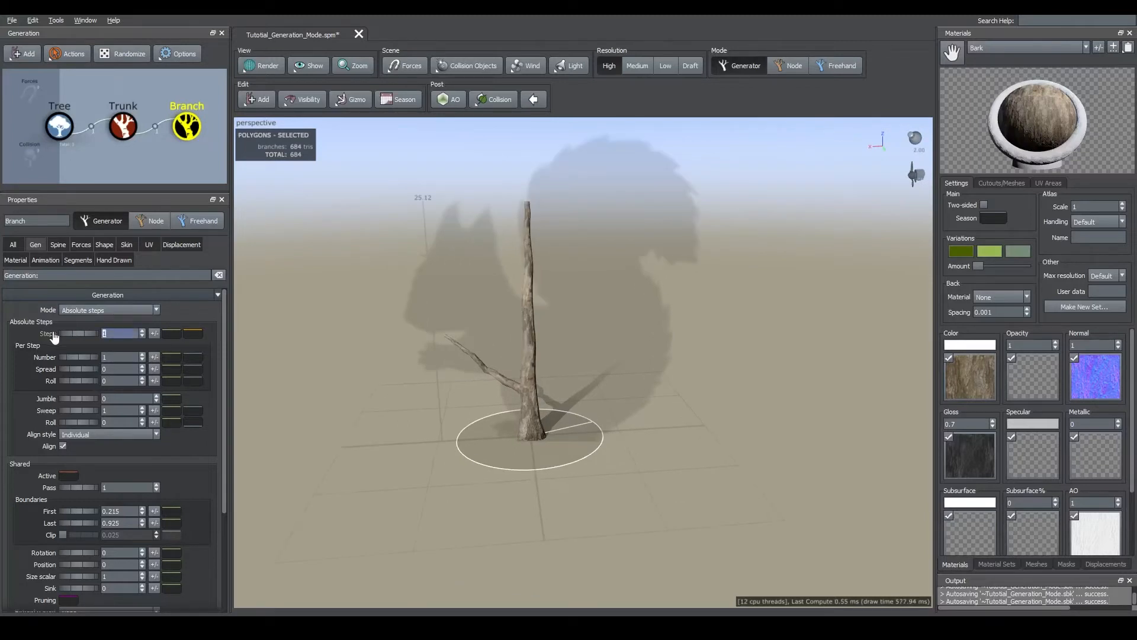
pyautogui.write('5')
pyautogui.press('Return')
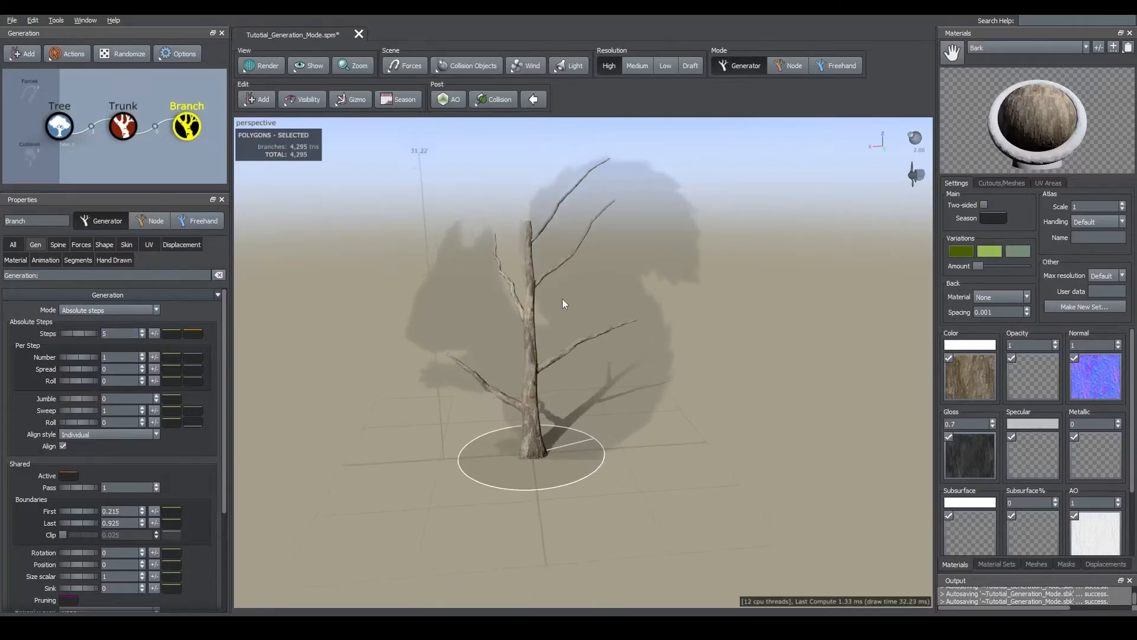
# Set the Per Step Number of the branches to 5
pyautogui.moveTo(557, 342); pyautogui.dragTo(528, 356)
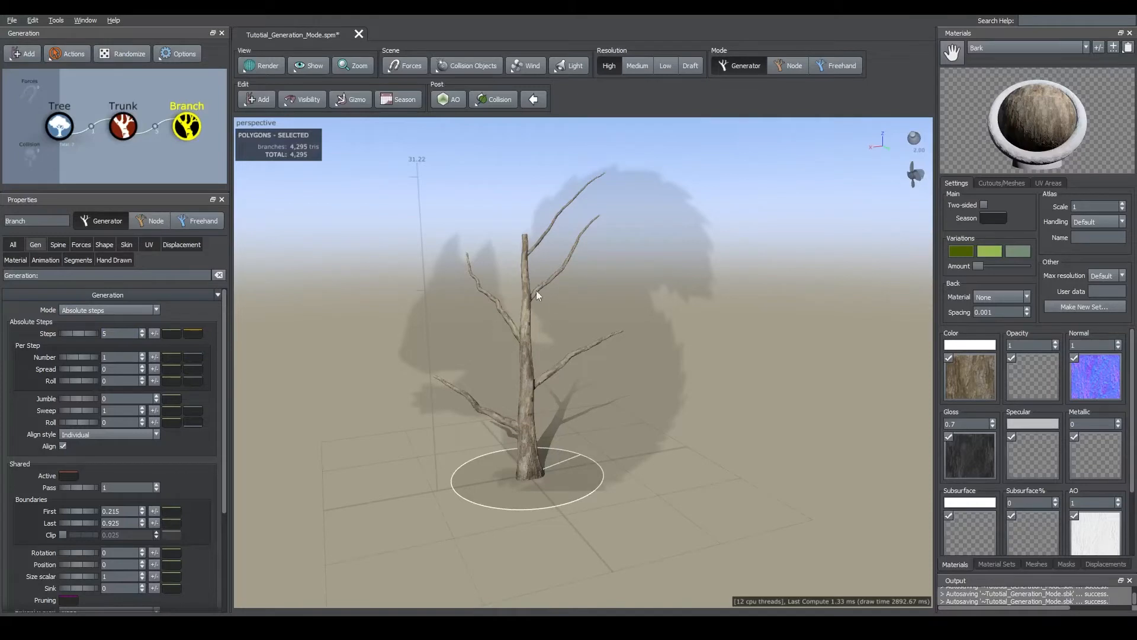
pyautogui.scroll(2, 508, 310)
pyautogui.moveTo(505, 307); pyautogui.dragTo(555, 305, button='middle')
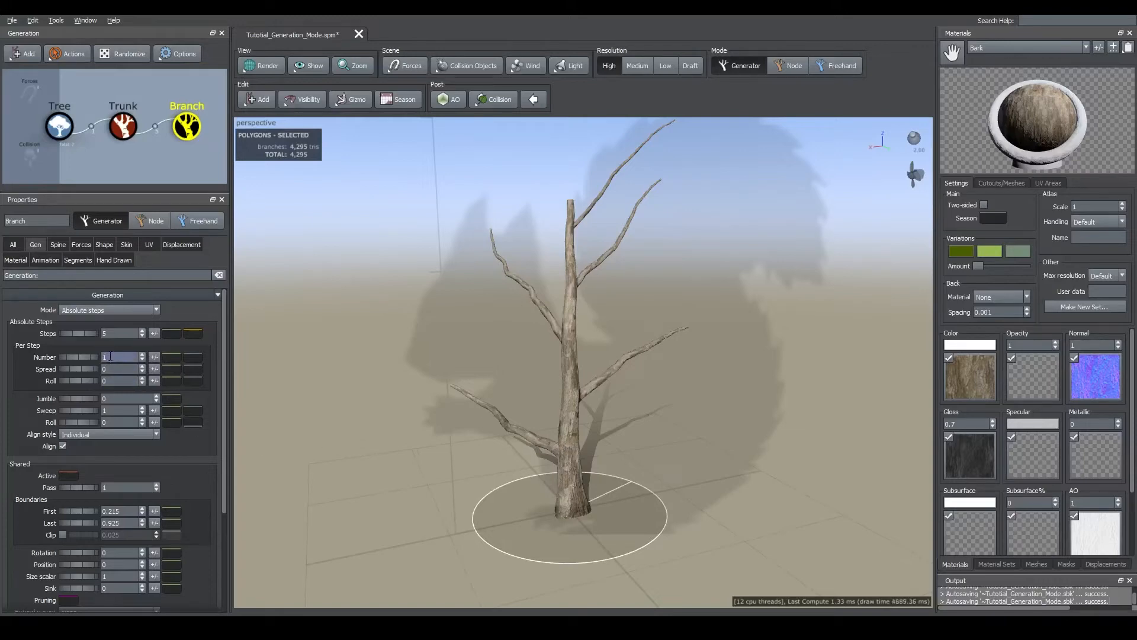
pyautogui.moveTo(109, 358); pyautogui.dragTo(55, 363)
pyautogui.write('5')
pyautogui.press('Return')
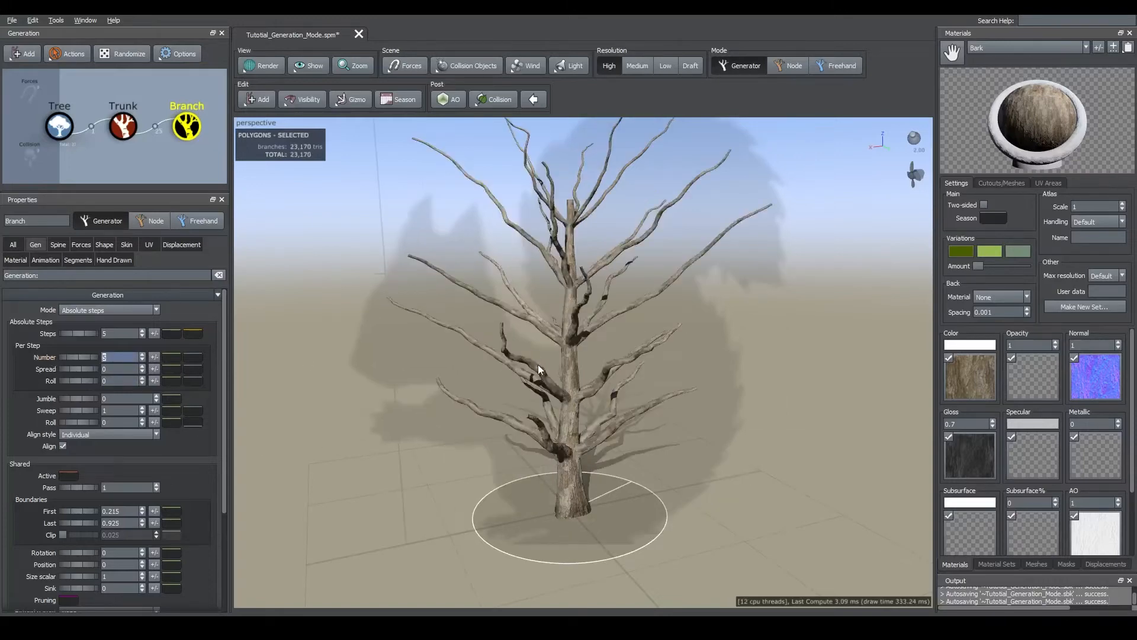
# Set the Per Step Spread of the branches to 0.34 and inspect the spacing within each step
pyautogui.moveTo(538, 365); pyautogui.dragTo(574, 484)
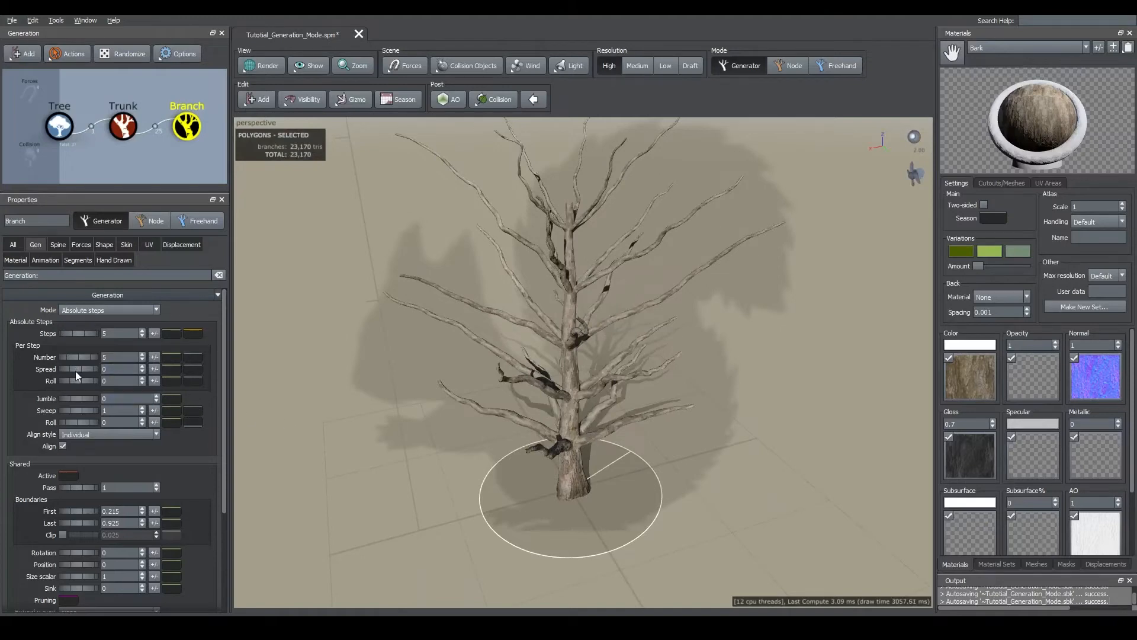
pyautogui.moveTo(76, 371); pyautogui.dragTo(91, 373)
pyautogui.moveTo(549, 357); pyautogui.dragTo(567, 333)
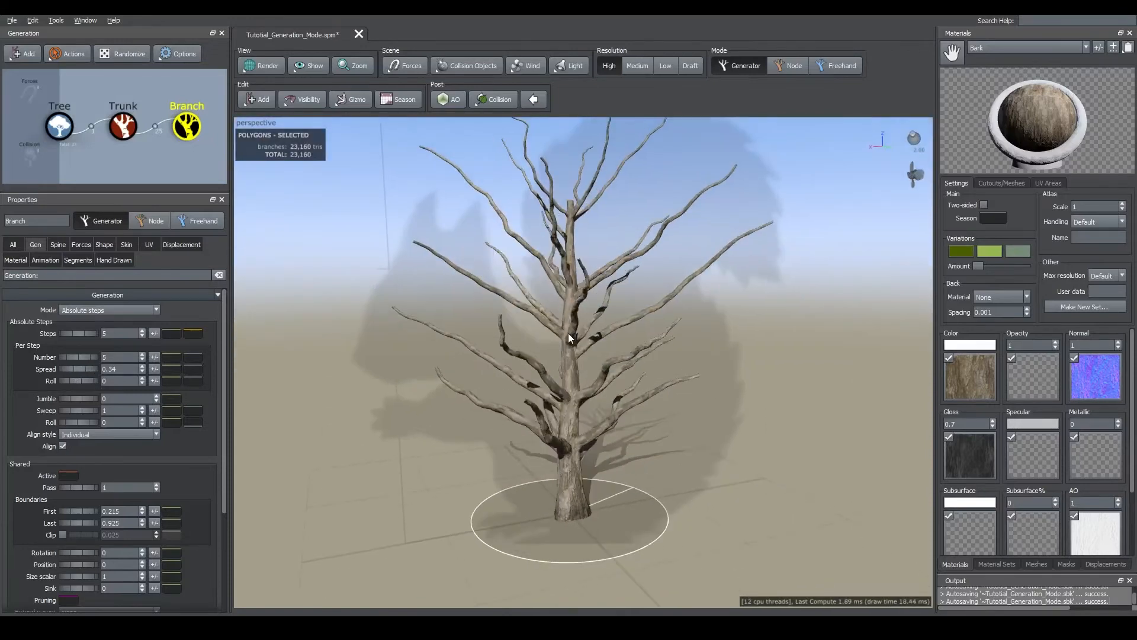
pyautogui.click(118, 368)
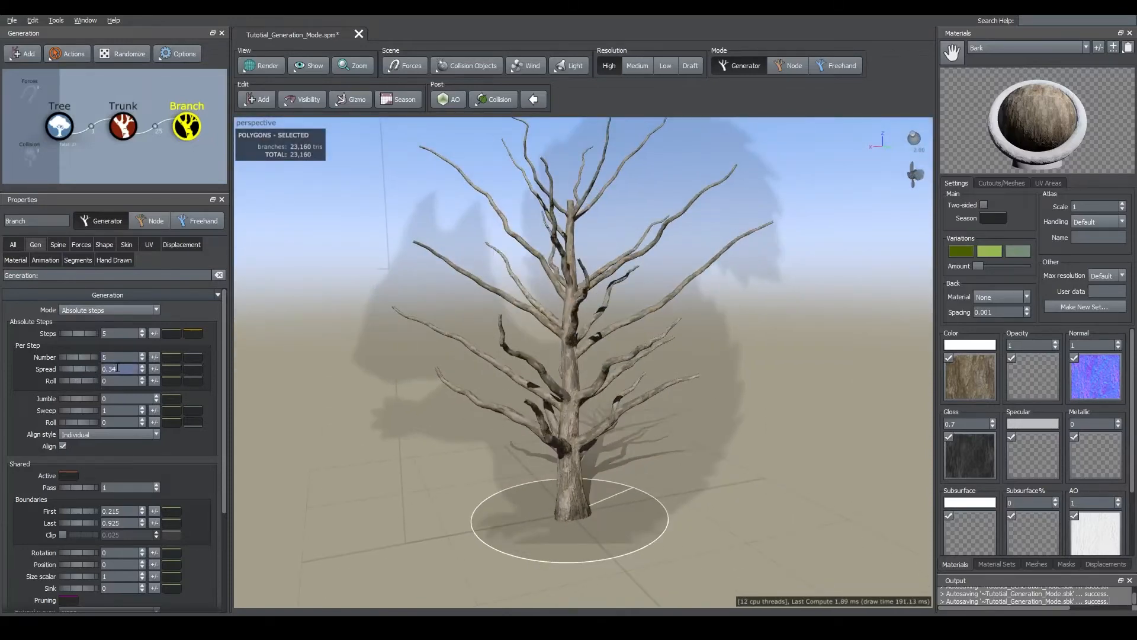
# Try a per-step Spread of 0 on the Branch generator, and settle on 0.35
pyautogui.write('0')
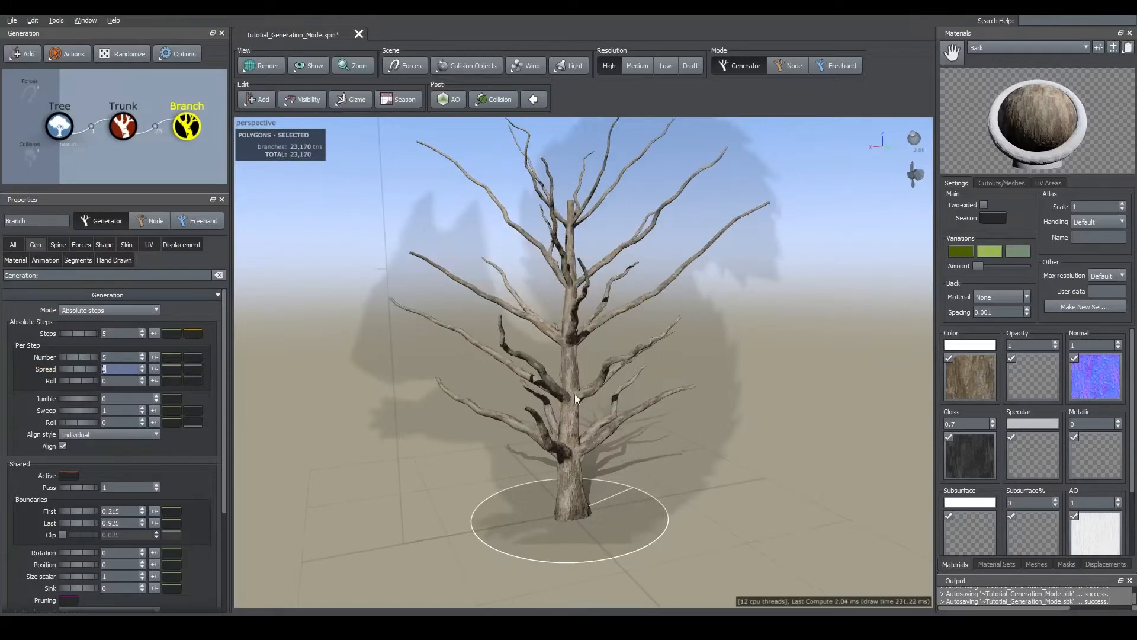
pyautogui.moveTo(574, 393); pyautogui.dragTo(586, 400)
pyautogui.moveTo(446, 338); pyautogui.dragTo(582, 384)
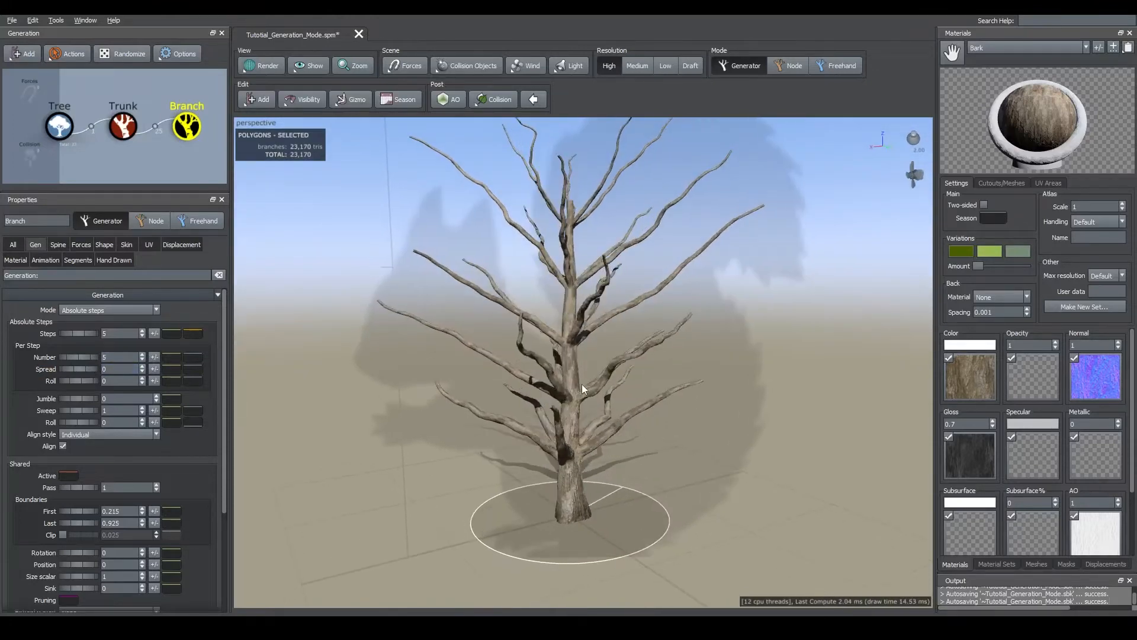
pyautogui.moveTo(73, 368); pyautogui.dragTo(93, 371)
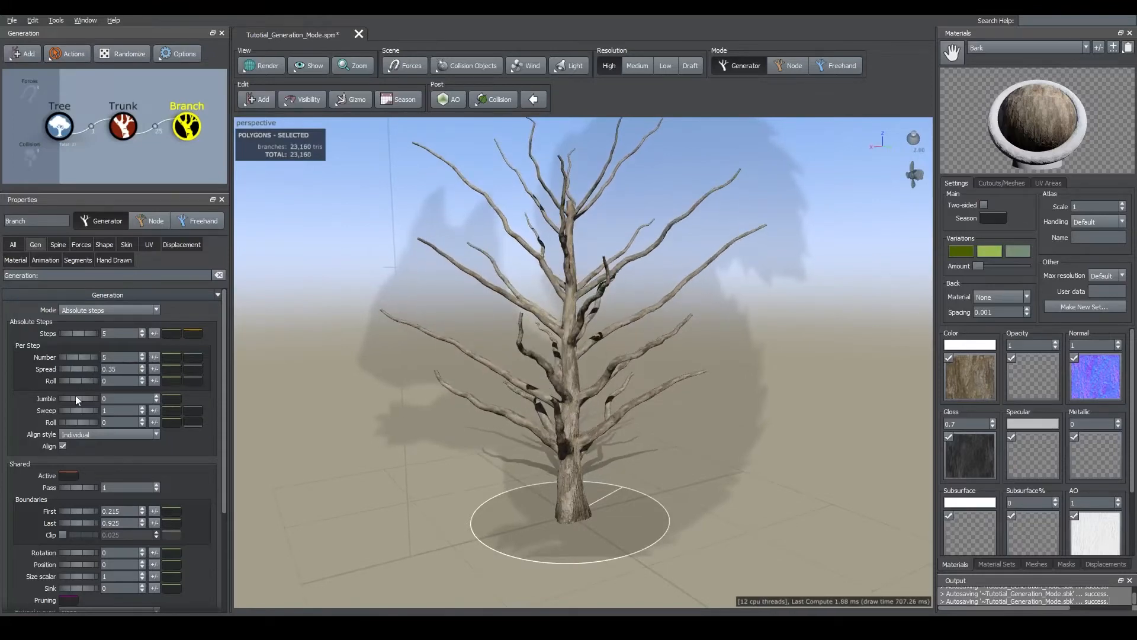
# Set the branches' Jumble to 0.1, Sweep to 0.89 and lower Roll to 0.05, and switch the generation mode to Phyllotaxy
pyautogui.scroll(2, 515, 343)
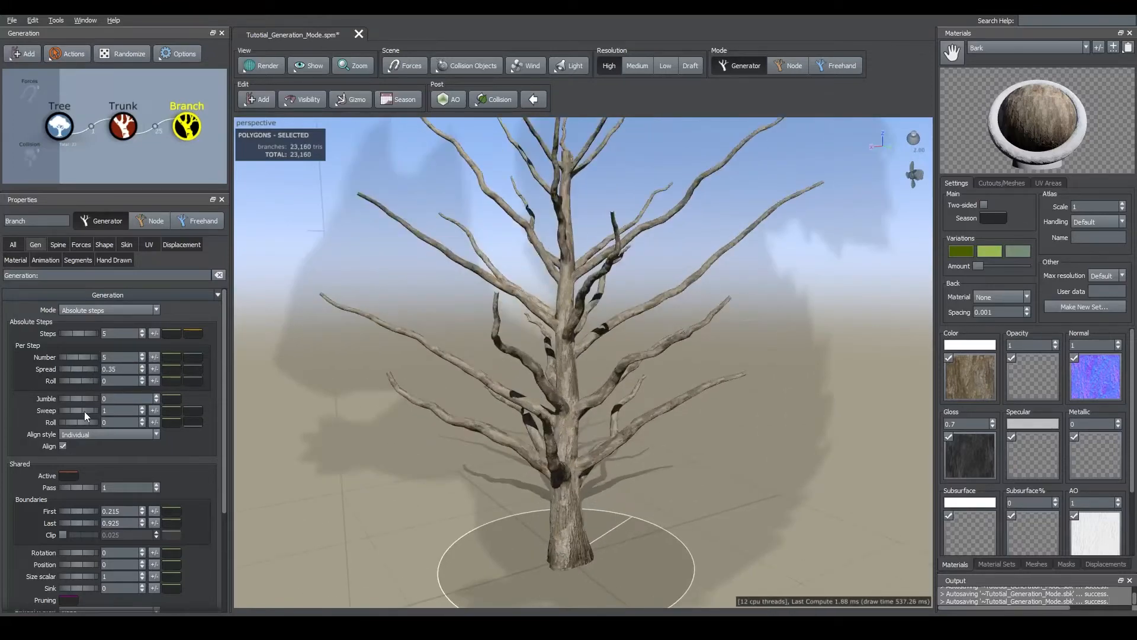
pyautogui.moveTo(92, 399); pyautogui.dragTo(73, 428)
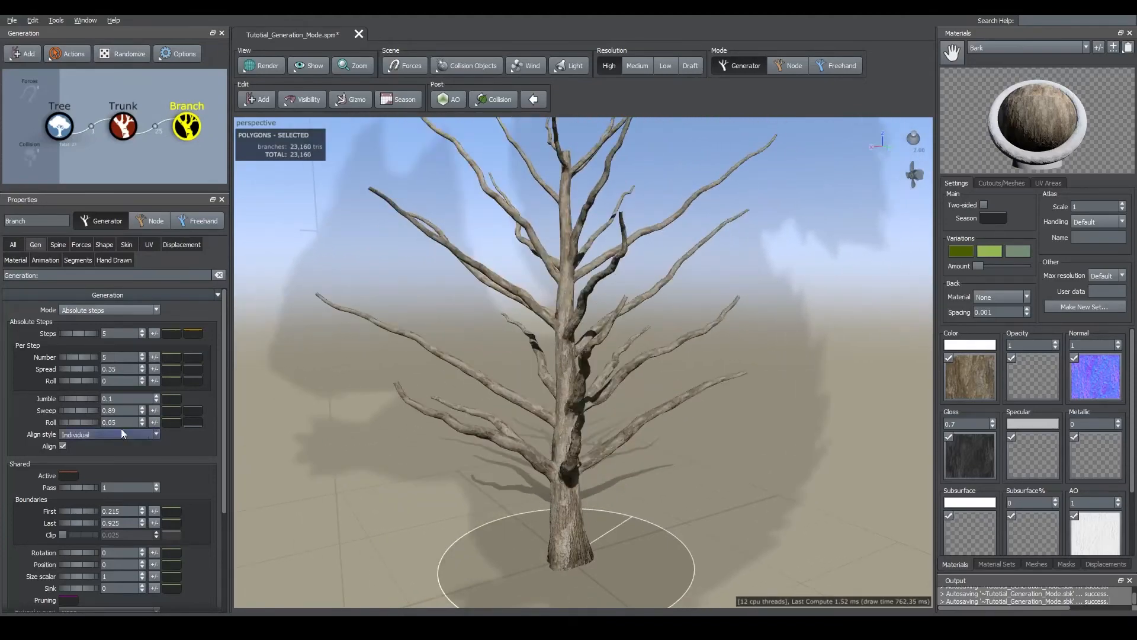
pyautogui.click(114, 311)
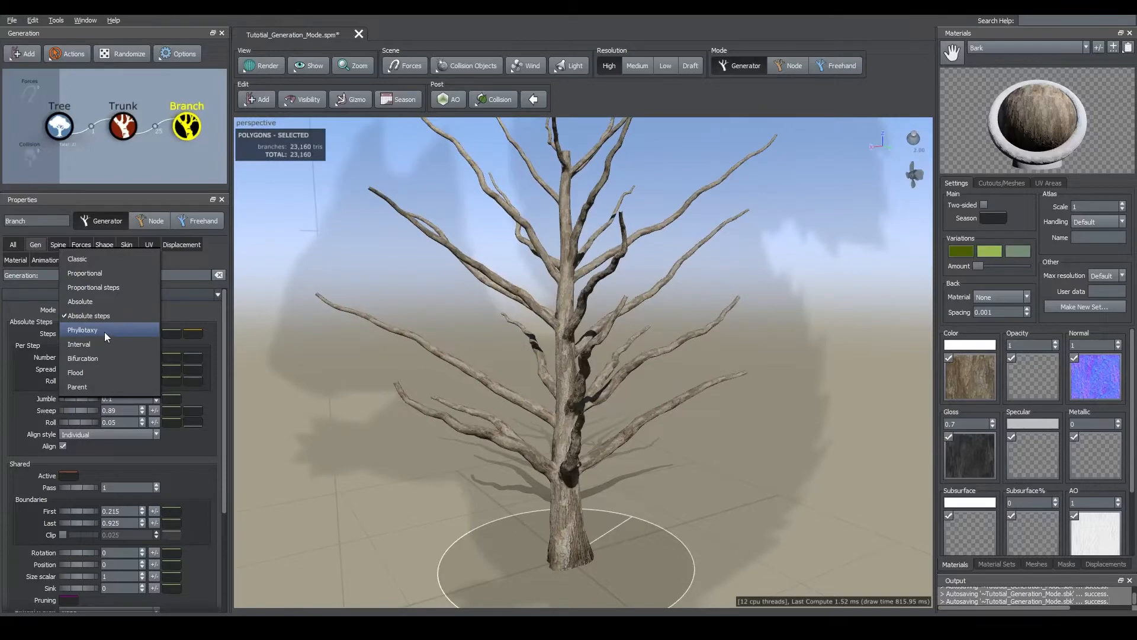
pyautogui.click(107, 330)
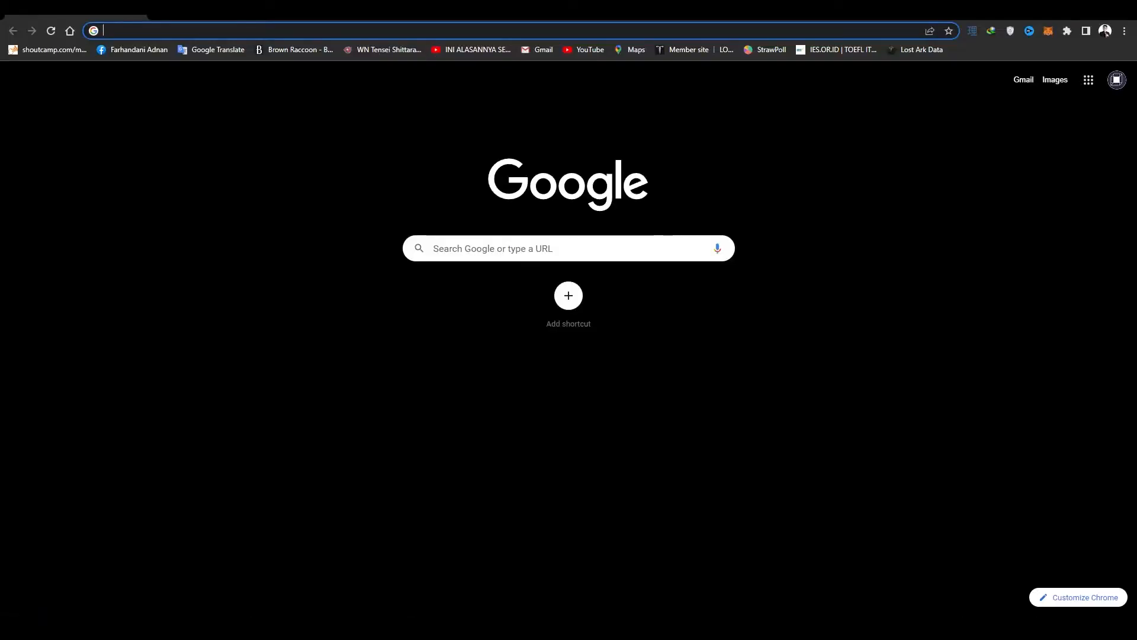
# Switch to the web browser, load the Google home page and search for "leaves phyllotaxy"
pyautogui.write('goo')
pyautogui.press('Return')
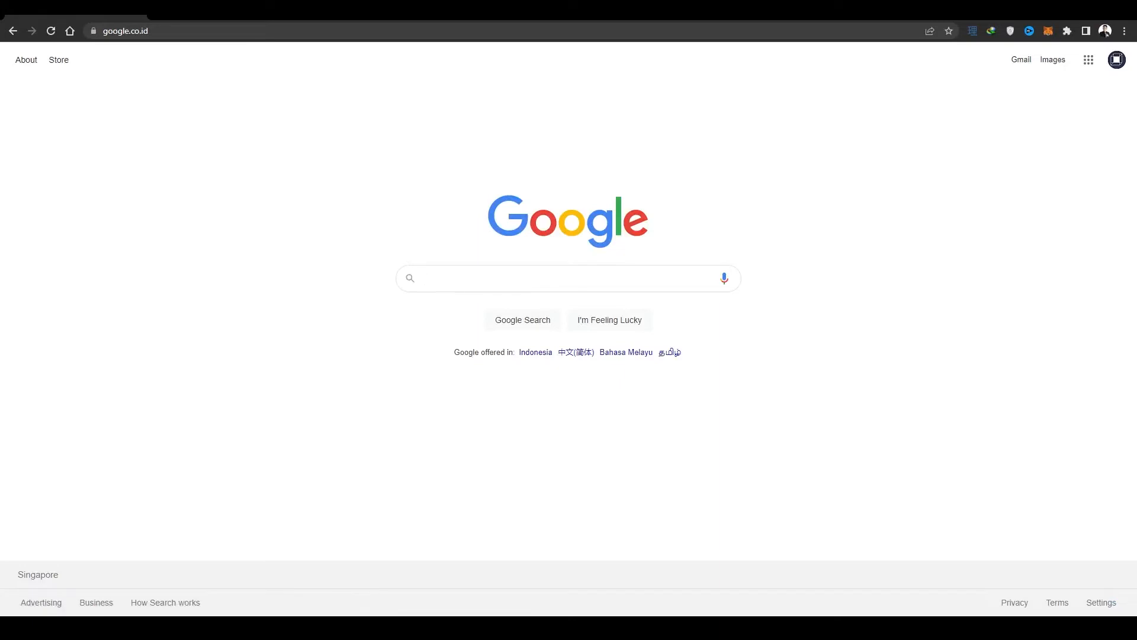
pyautogui.write('leave ')
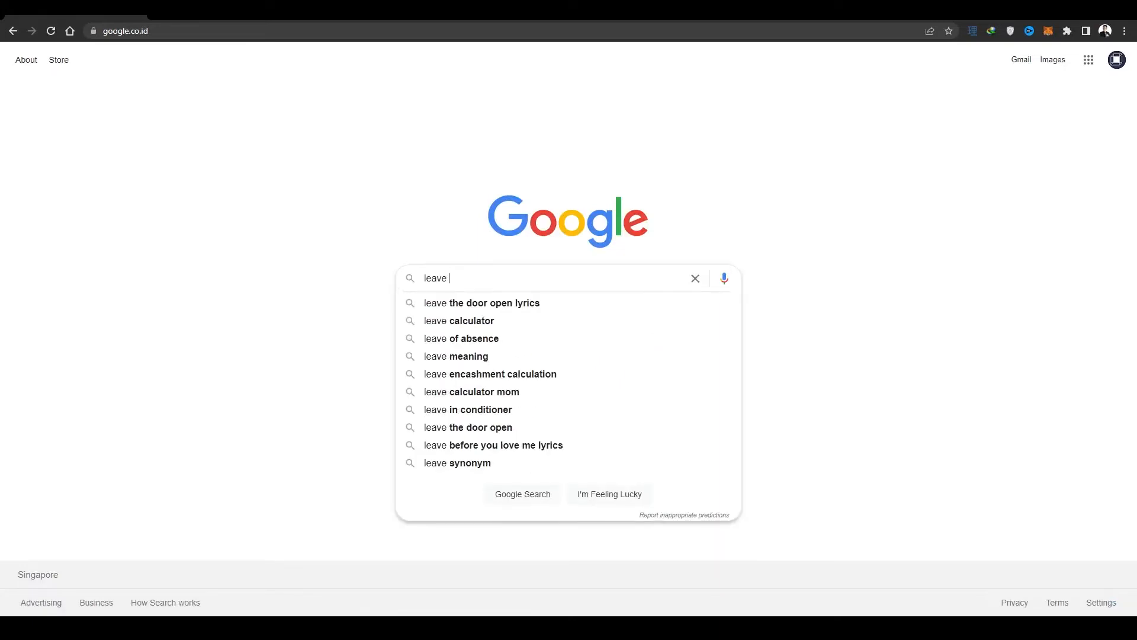
pyautogui.write('ph')
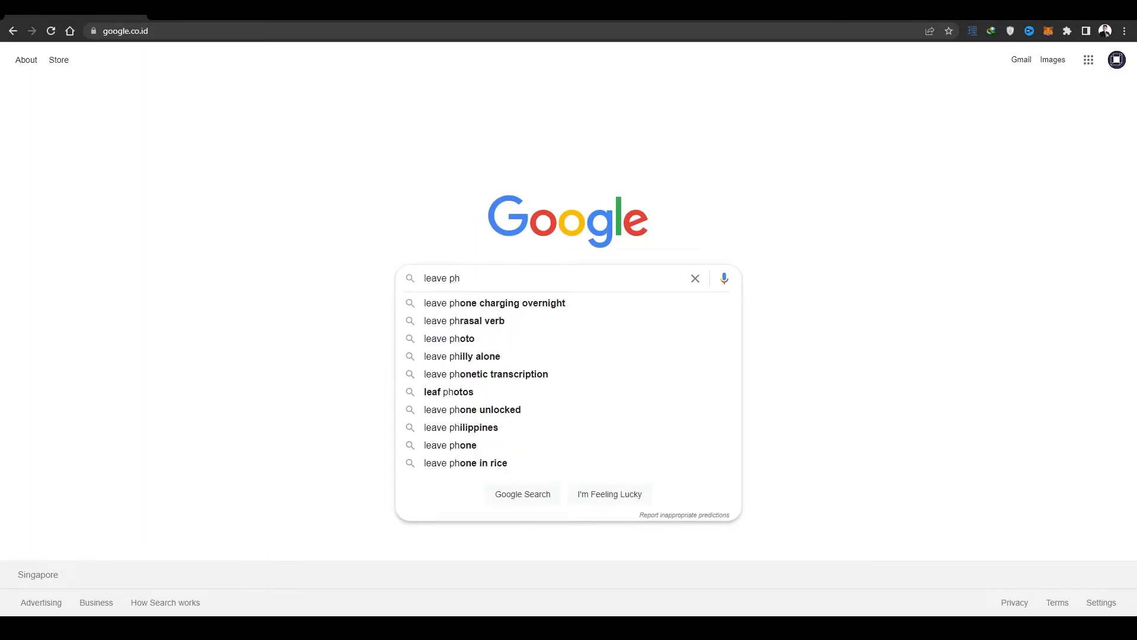
pyautogui.write('yl')
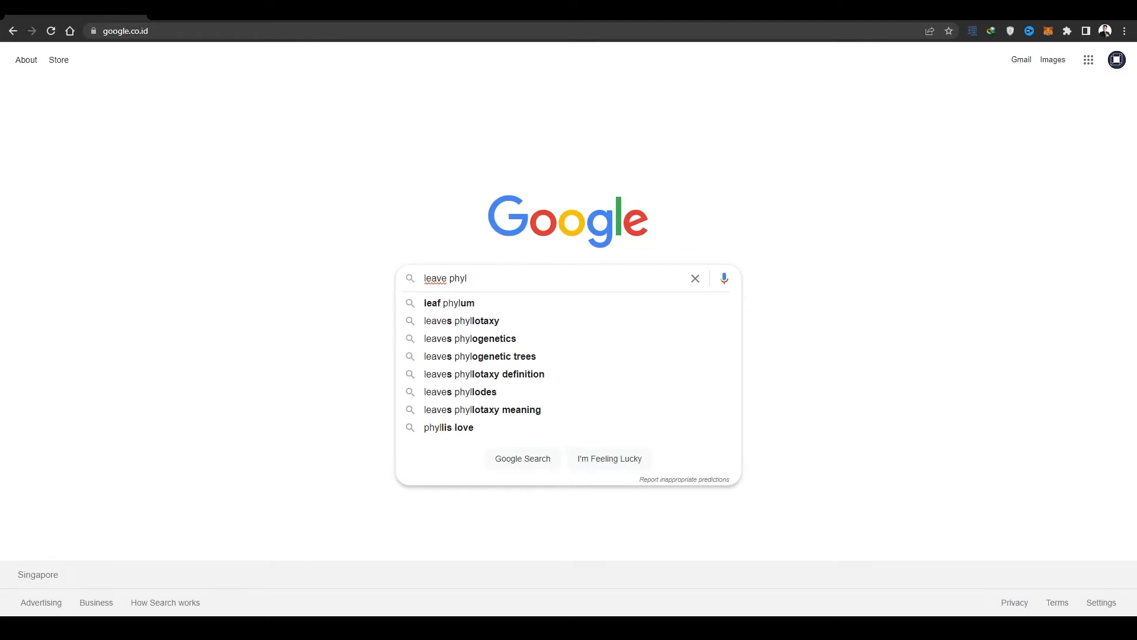
pyautogui.press('Down')
pyautogui.press('Down')
pyautogui.press('Return')
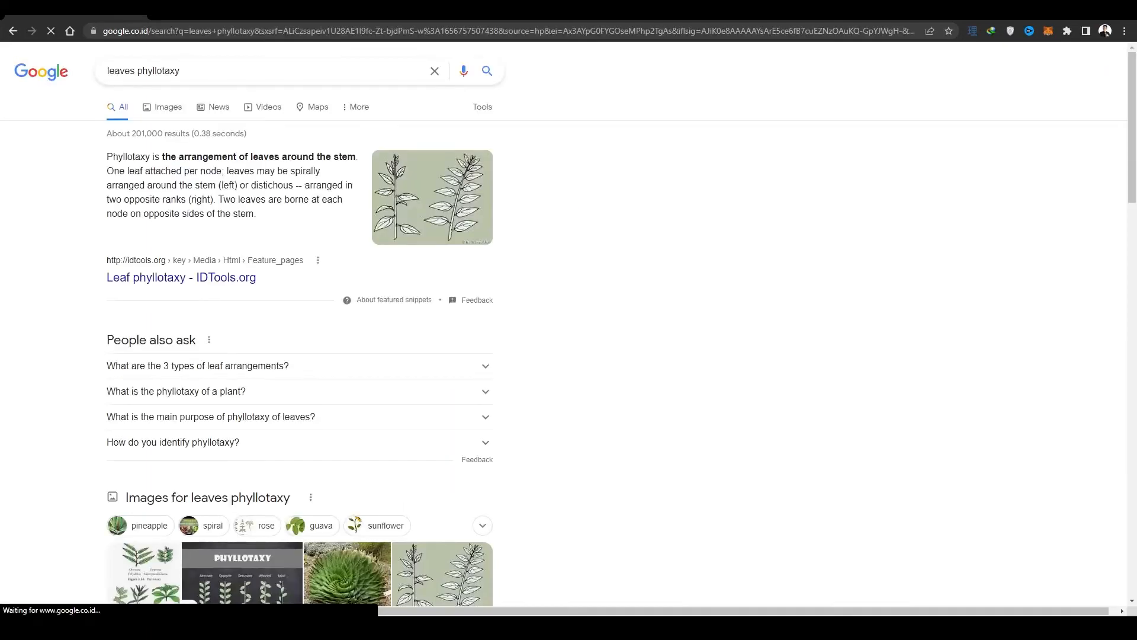
# Open the full-size spiral aloe picture from Wikipedia's Phyllotaxis image result and examine its leaf arrangement up close
pyautogui.click(166, 110)
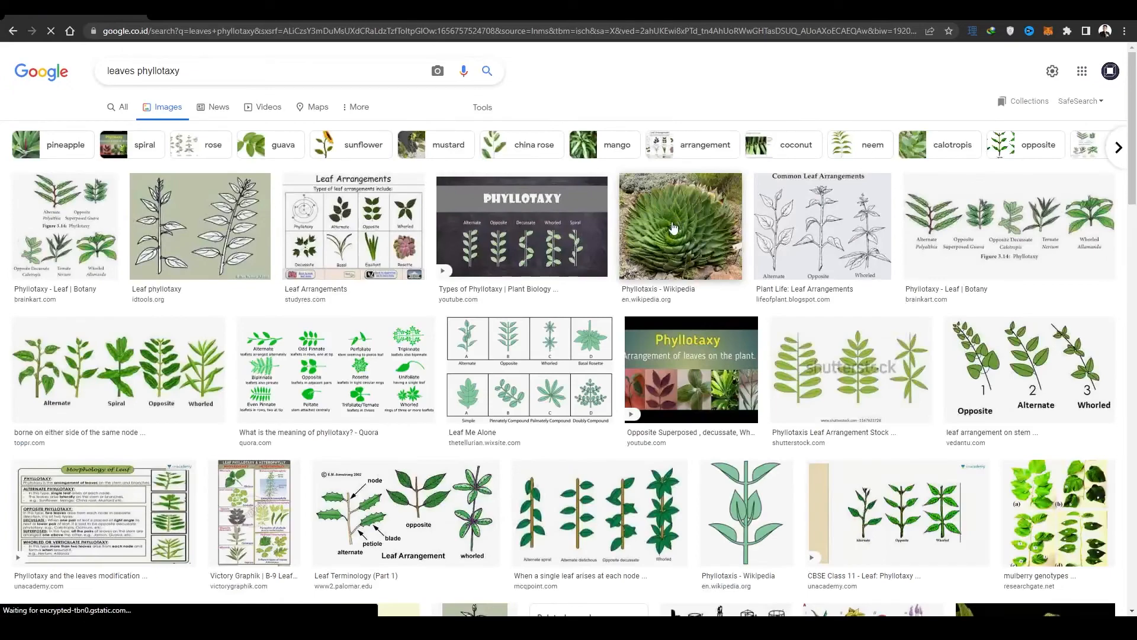
pyautogui.click(674, 227)
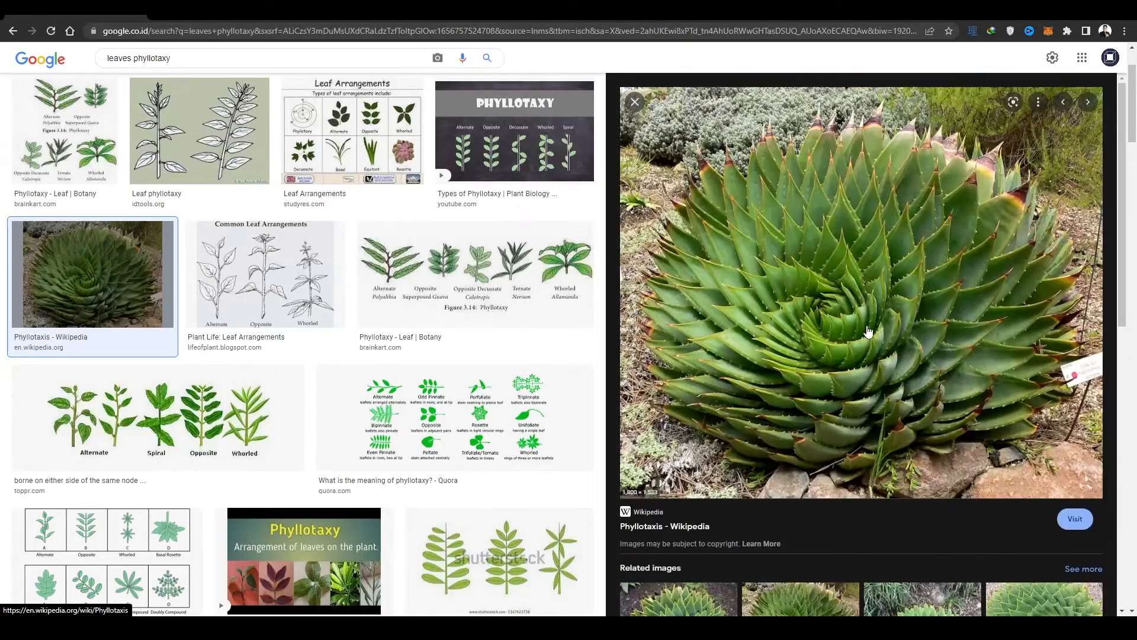
pyautogui.rightClick(840, 331)
pyautogui.click(865, 398)
pyautogui.click(219, 10)
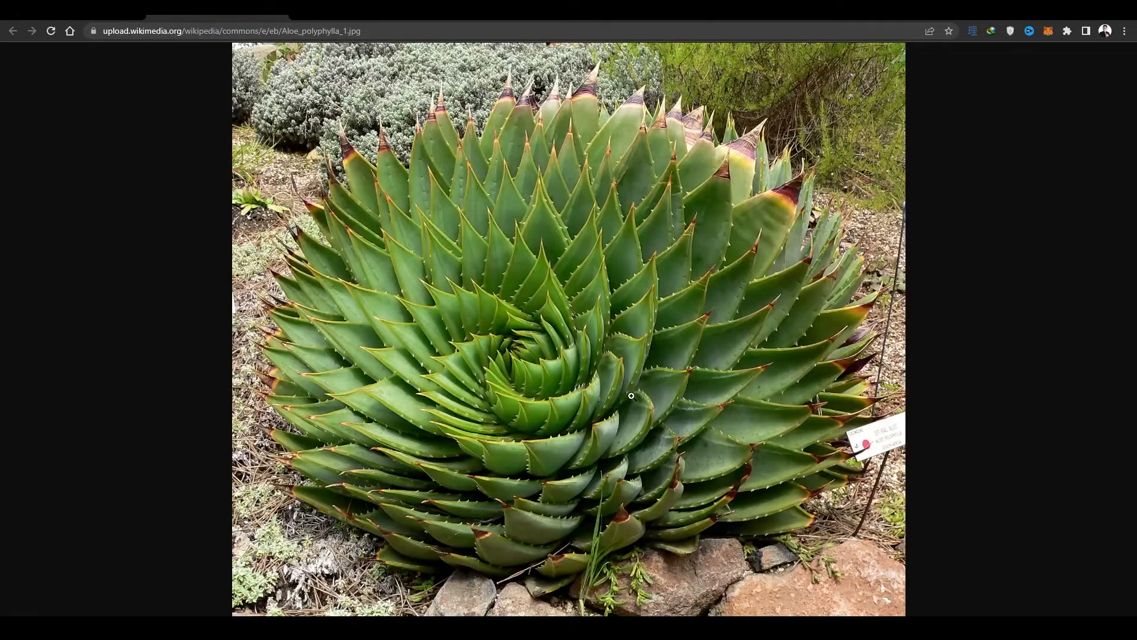
pyautogui.click(541, 353)
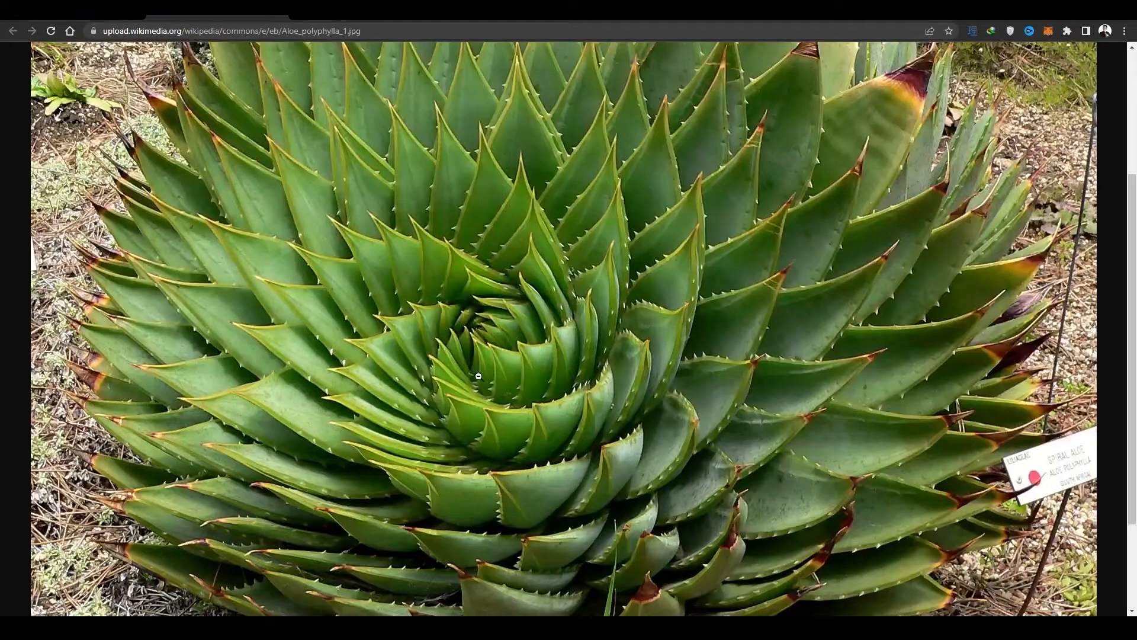
pyautogui.click(569, 352)
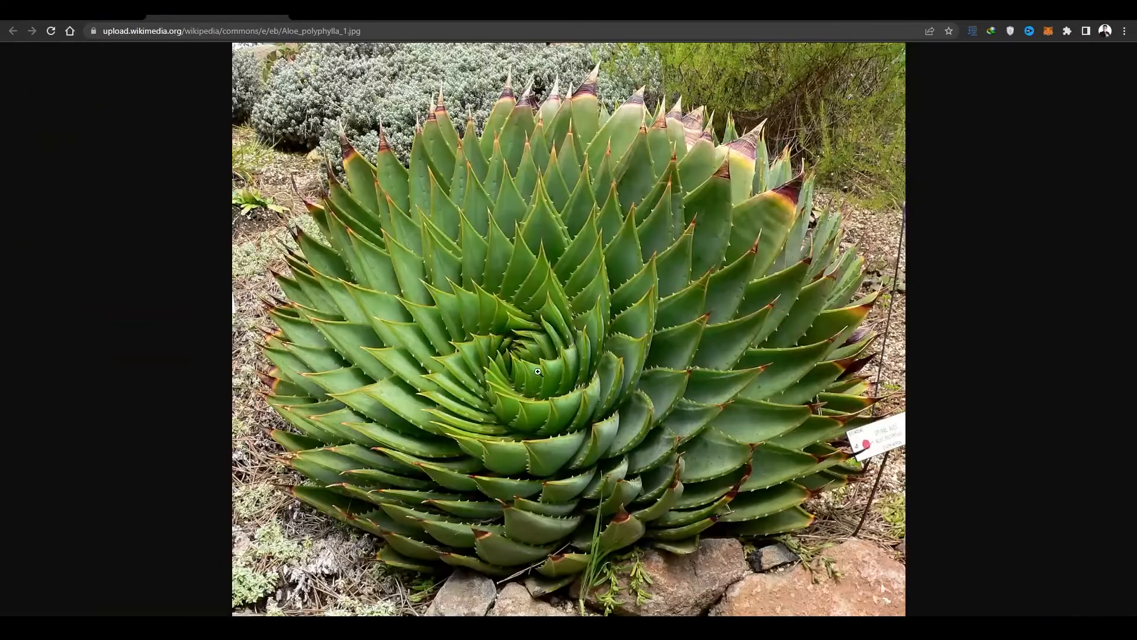
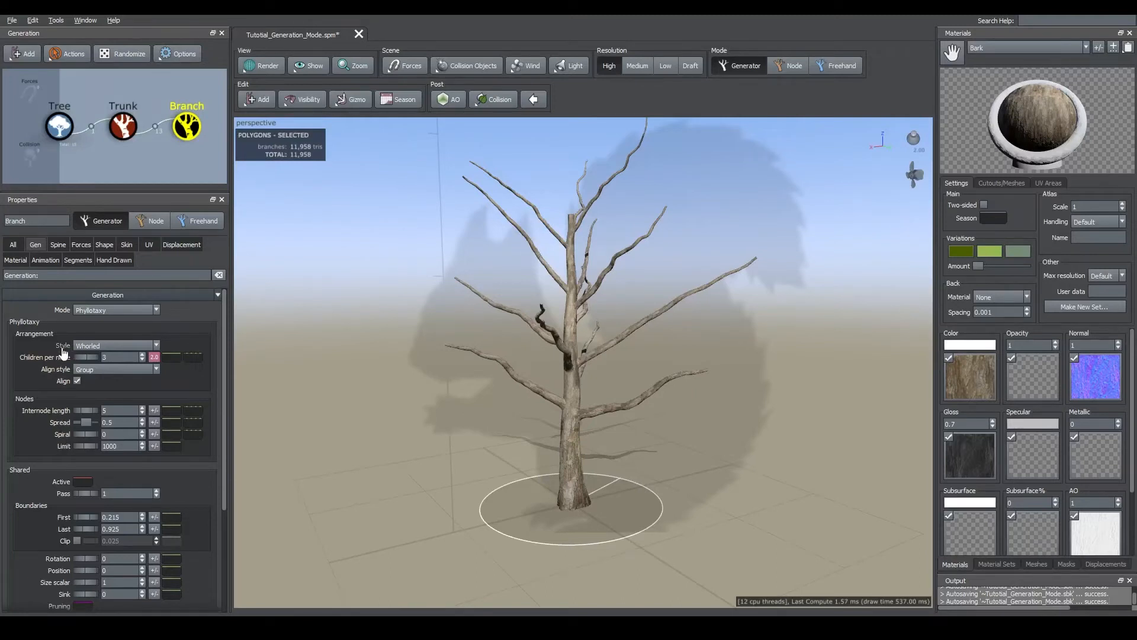
# Set the phyllotaxy arrangement style of the branches to Opposite (distichous) and inspect the tree from the side
pyautogui.moveTo(545, 345); pyautogui.dragTo(519, 354)
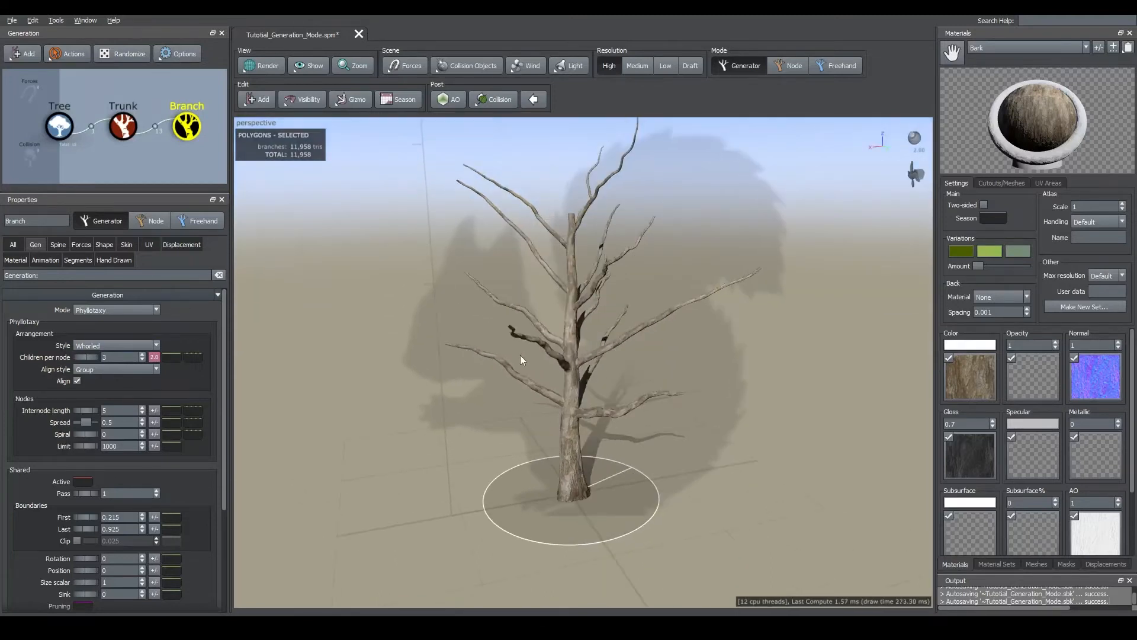
pyautogui.click(101, 346)
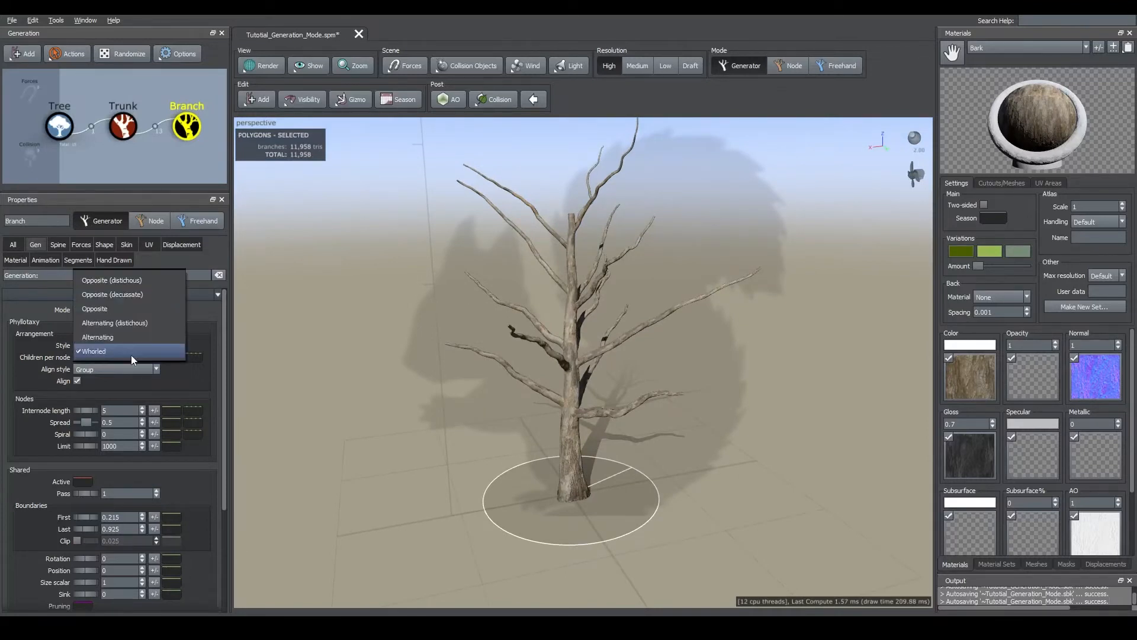
pyautogui.click(107, 288)
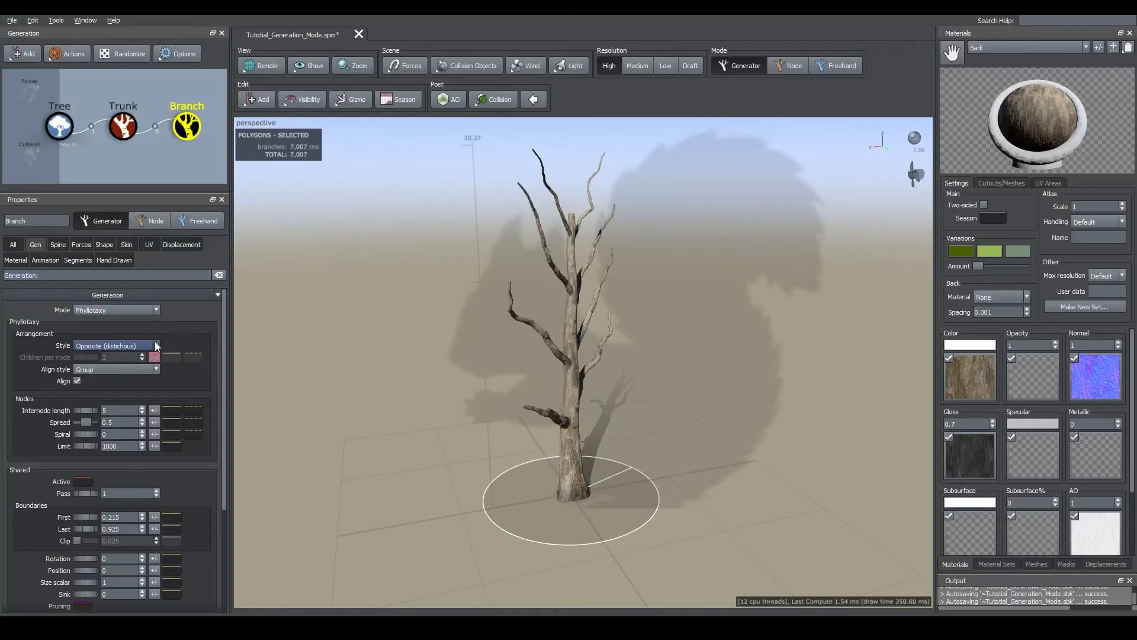
pyautogui.moveTo(594, 365); pyautogui.dragTo(538, 361)
pyautogui.moveTo(613, 343); pyautogui.dragTo(563, 353)
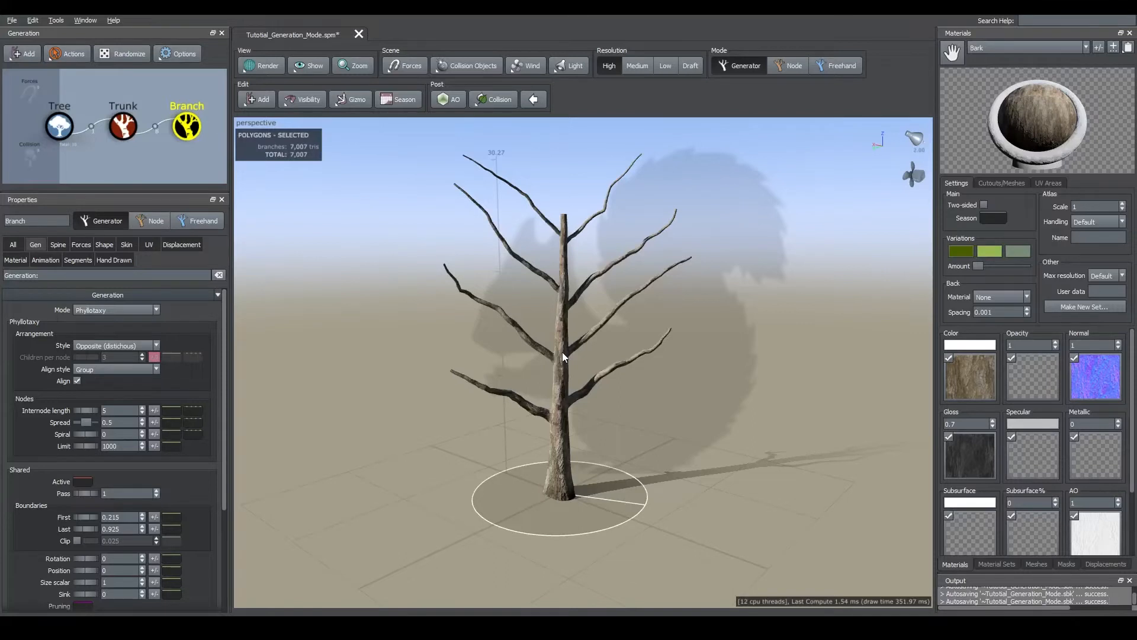
pyautogui.scroll(2, 562, 352)
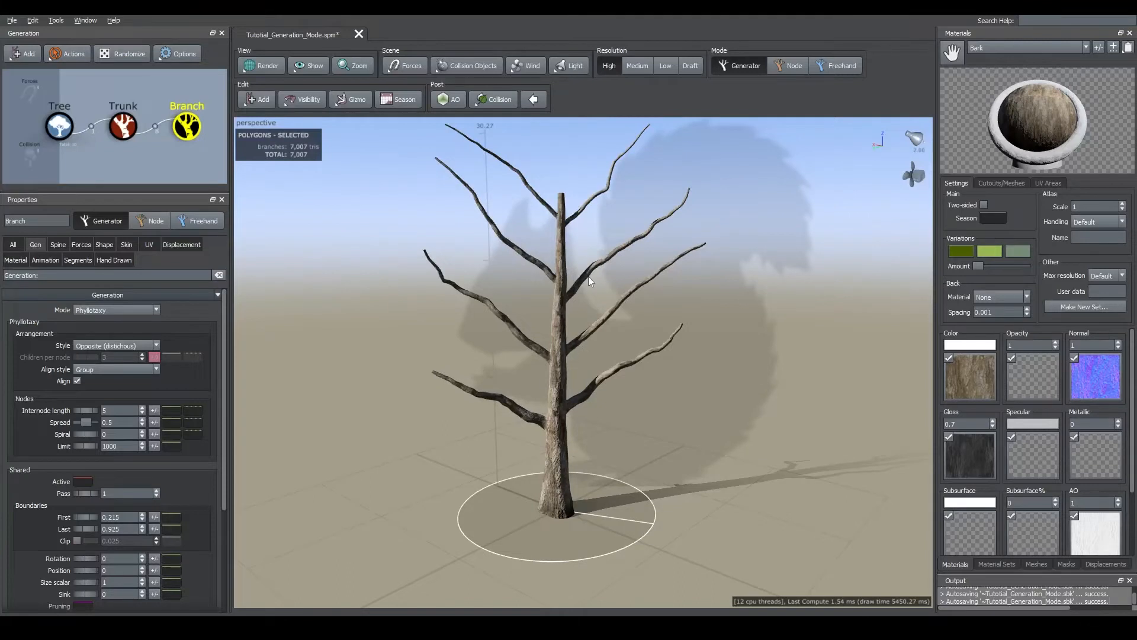
# Change the branches' arrangement style to Opposite (decussate) and inspect the tree from several angles
pyautogui.click(115, 347)
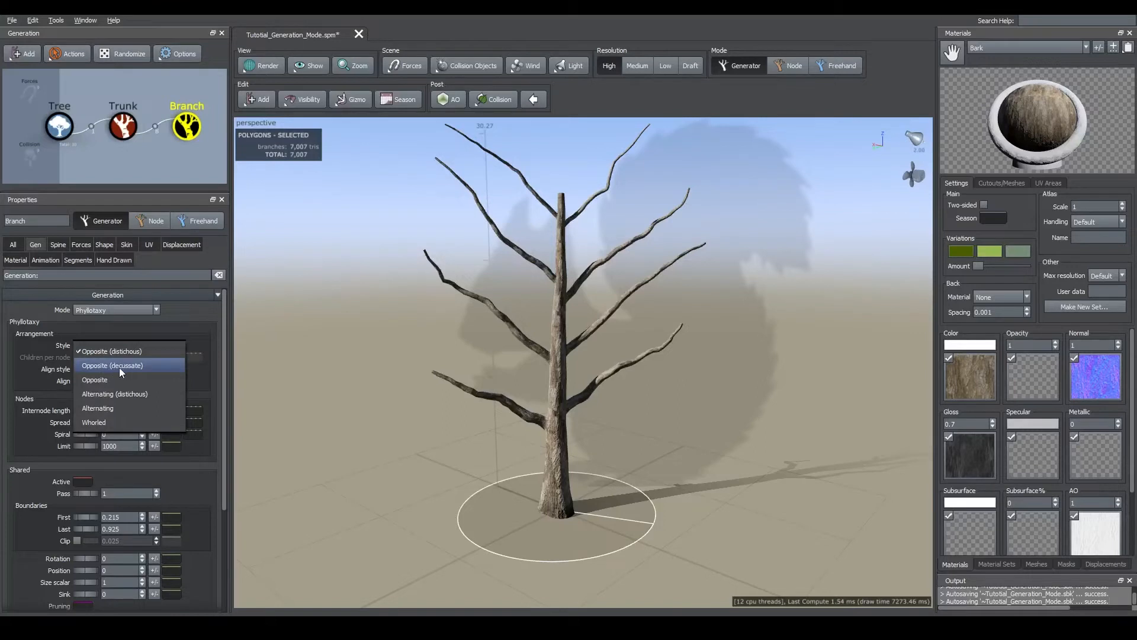
pyautogui.click(116, 366)
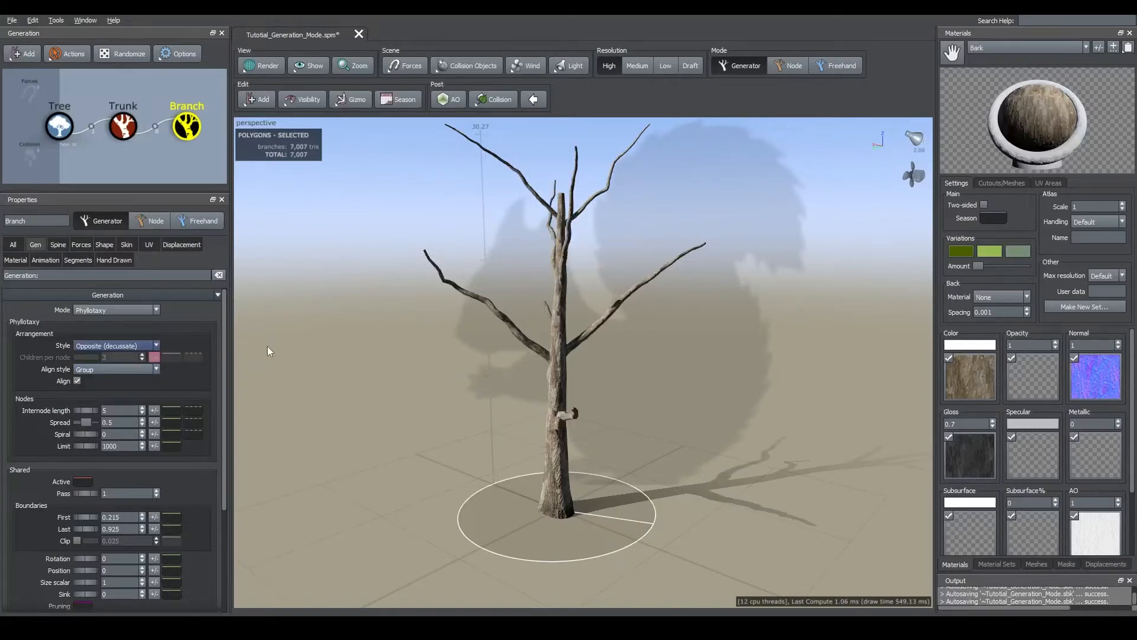
pyautogui.click(135, 345)
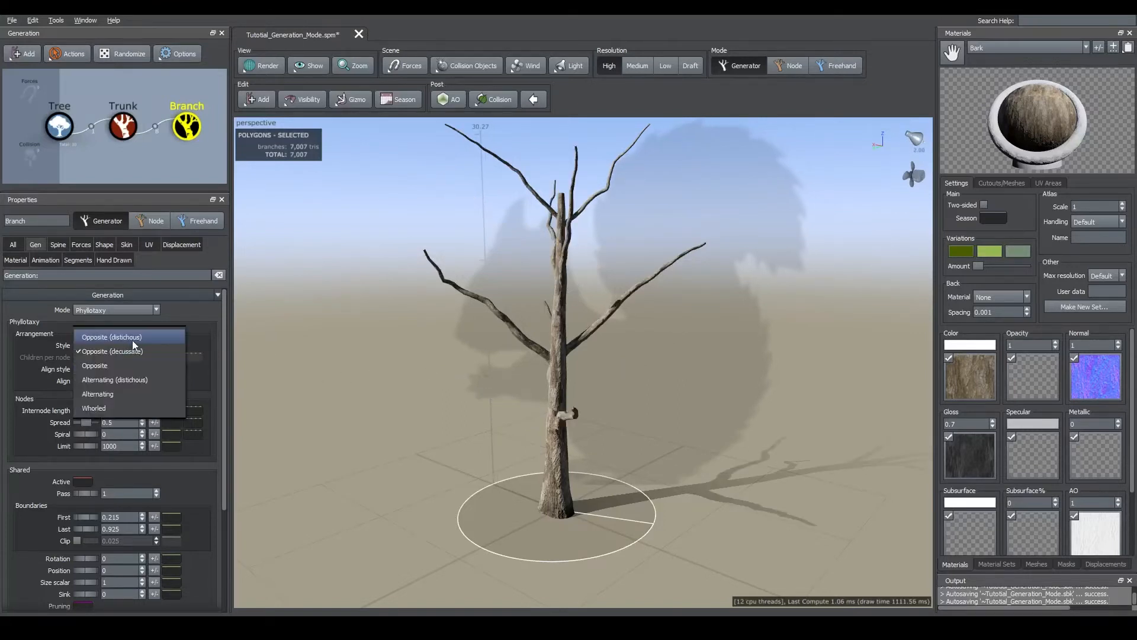
pyautogui.click(662, 366)
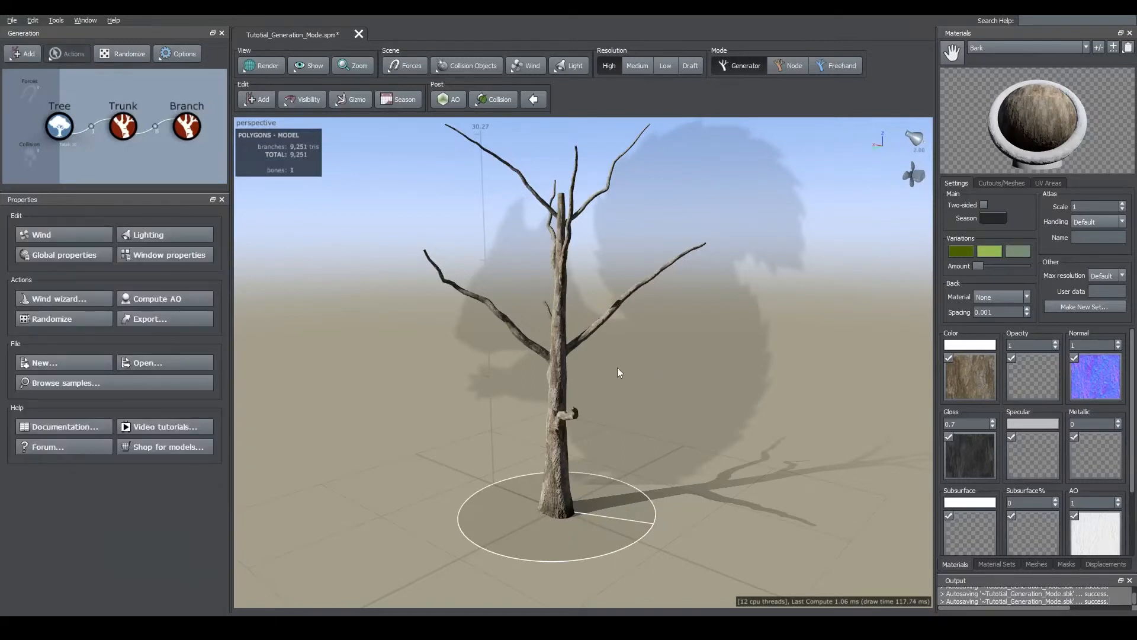
pyautogui.moveTo(617, 367)
pyautogui.mouseDown()
pyautogui.moveTo(560, 361)
pyautogui.moveTo(615, 365)
pyautogui.mouseUp()
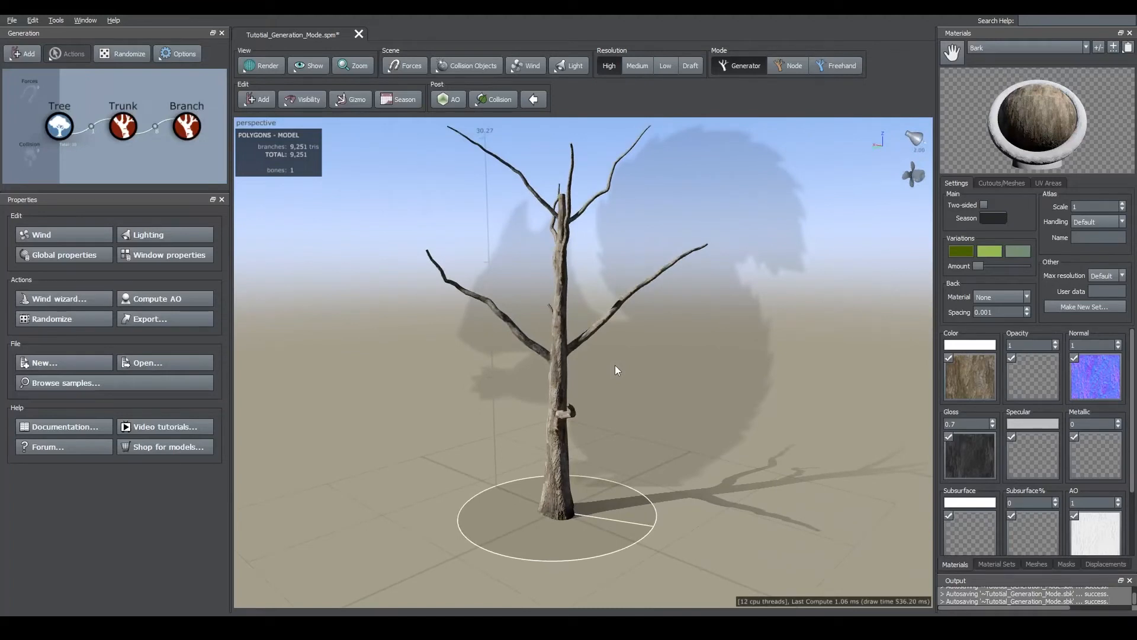
pyautogui.moveTo(615, 365); pyautogui.dragTo(600, 430)
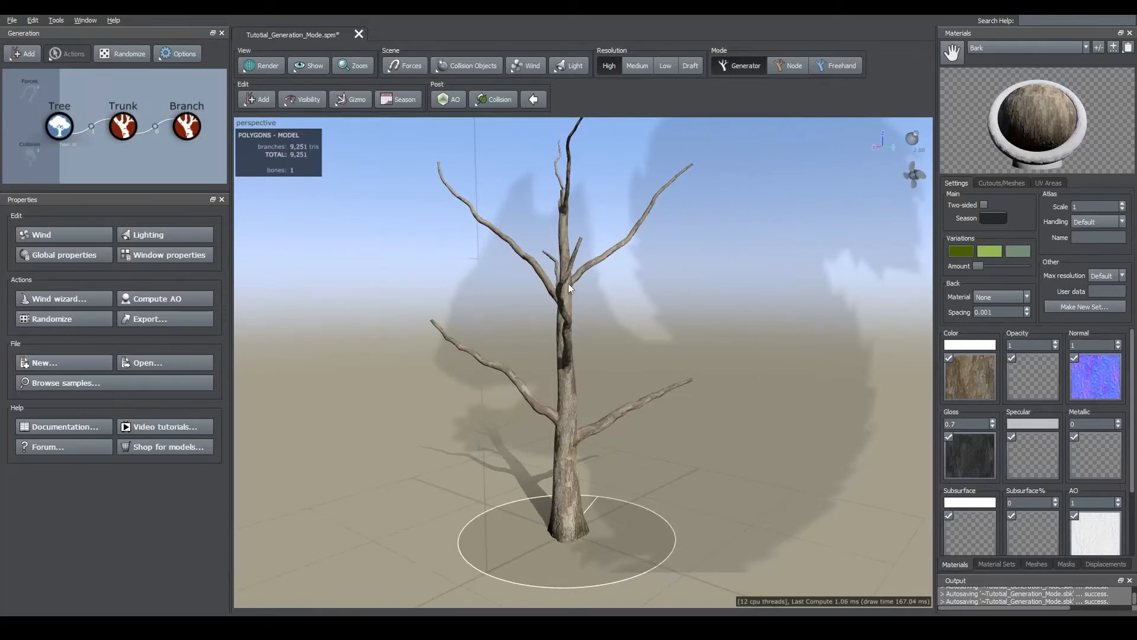
# Reselect the Branch generator, set its arrangement style to Opposite and inspect the tree from around and above
pyautogui.click(620, 245)
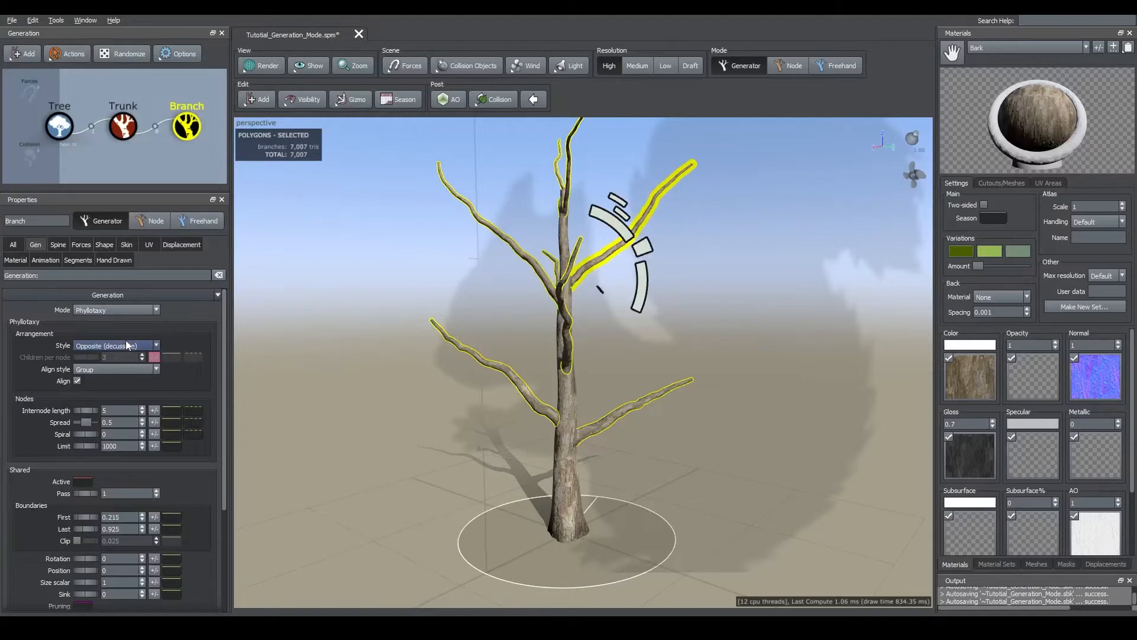
pyautogui.click(125, 342)
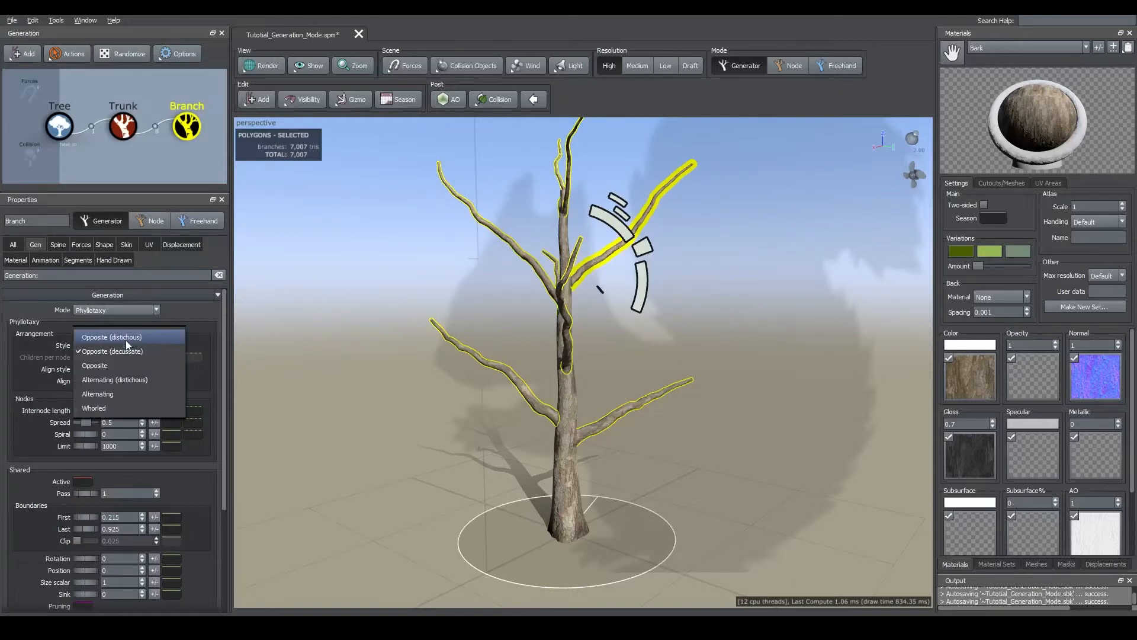
pyautogui.click(98, 365)
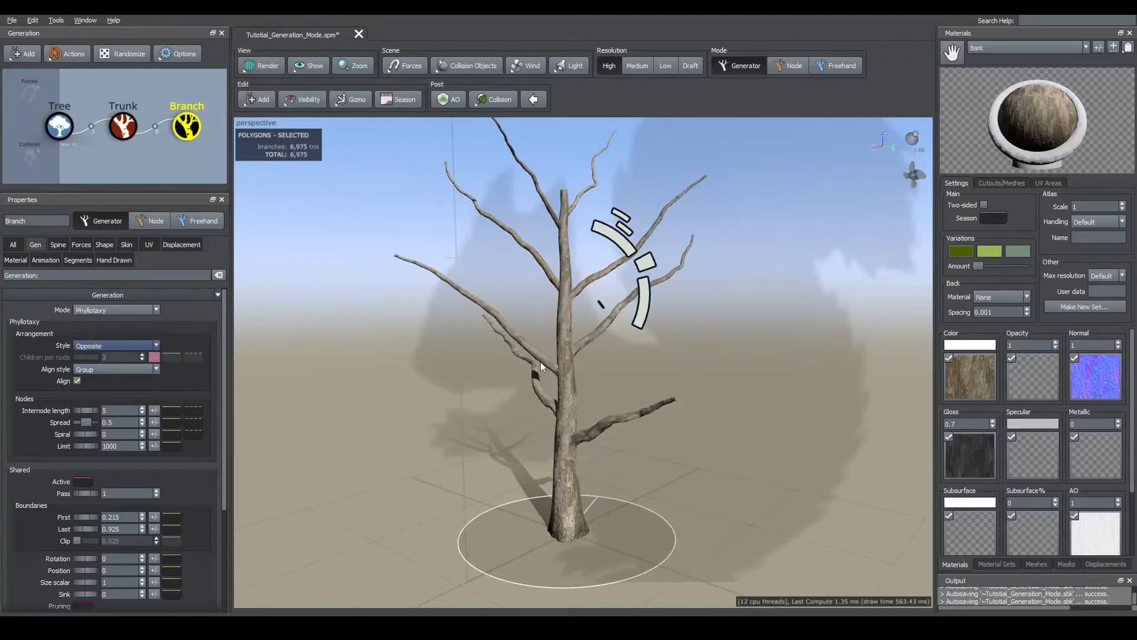
pyautogui.click(88, 346)
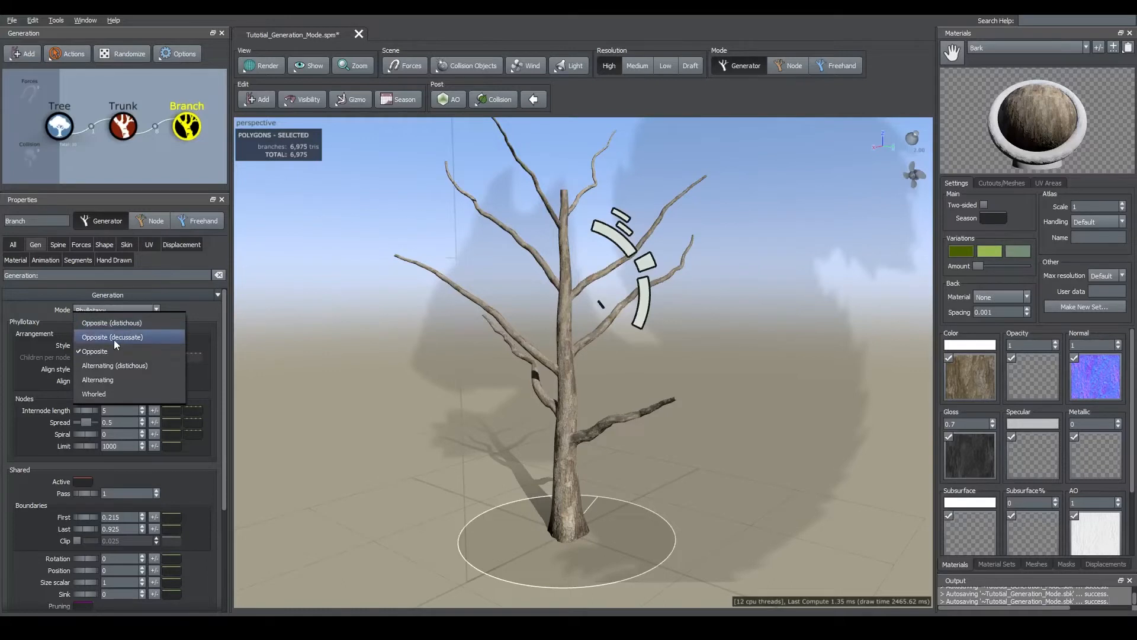
pyautogui.click(597, 360)
pyautogui.moveTo(535, 368); pyautogui.dragTo(570, 366)
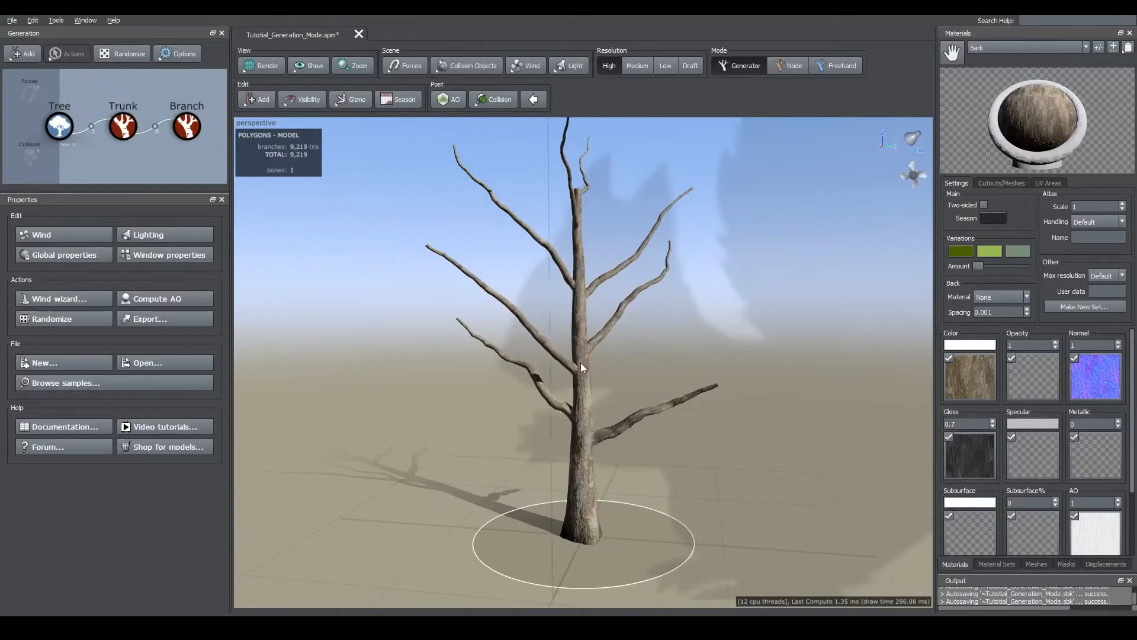
pyautogui.moveTo(581, 362)
pyautogui.mouseDown()
pyautogui.moveTo(571, 383)
pyautogui.moveTo(584, 413)
pyautogui.moveTo(599, 364)
pyautogui.mouseUp()
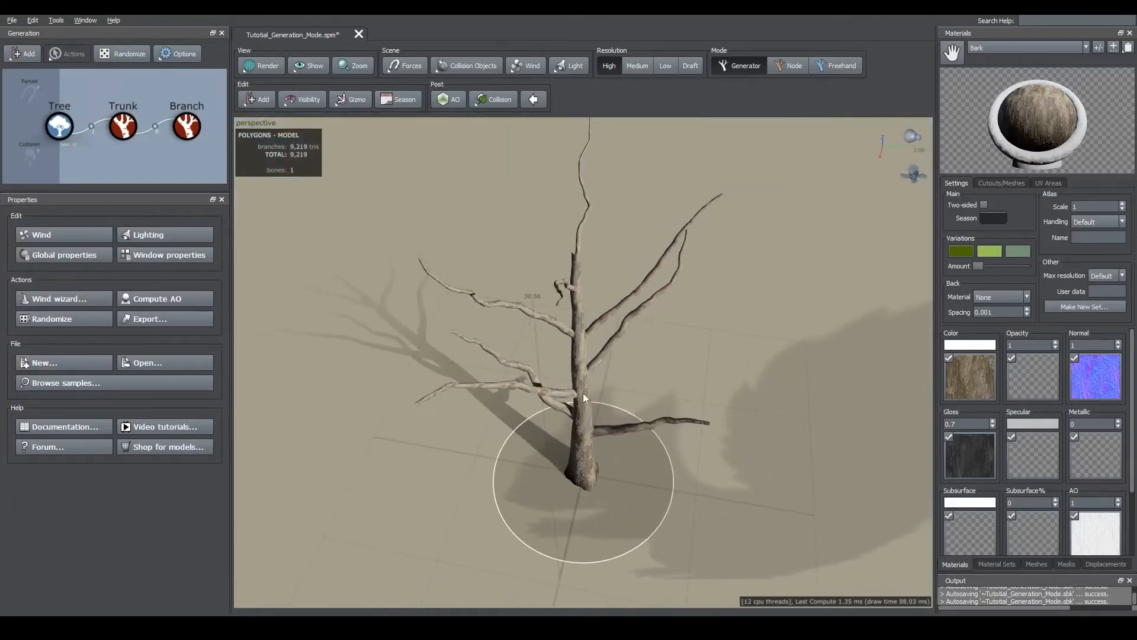
# Reselect the Branch generator, set its phyllotaxy arrangement style to Alternating (distichous) and inspect the tree from the side
pyautogui.moveTo(582, 392); pyautogui.dragTo(598, 404)
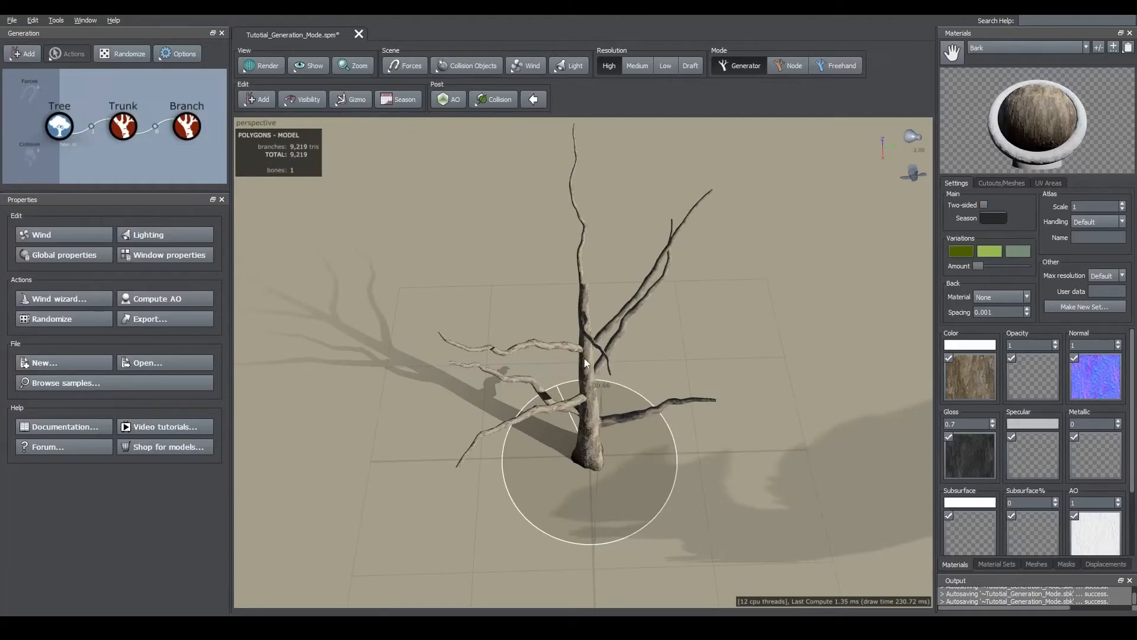
pyautogui.moveTo(591, 412); pyautogui.dragTo(587, 345)
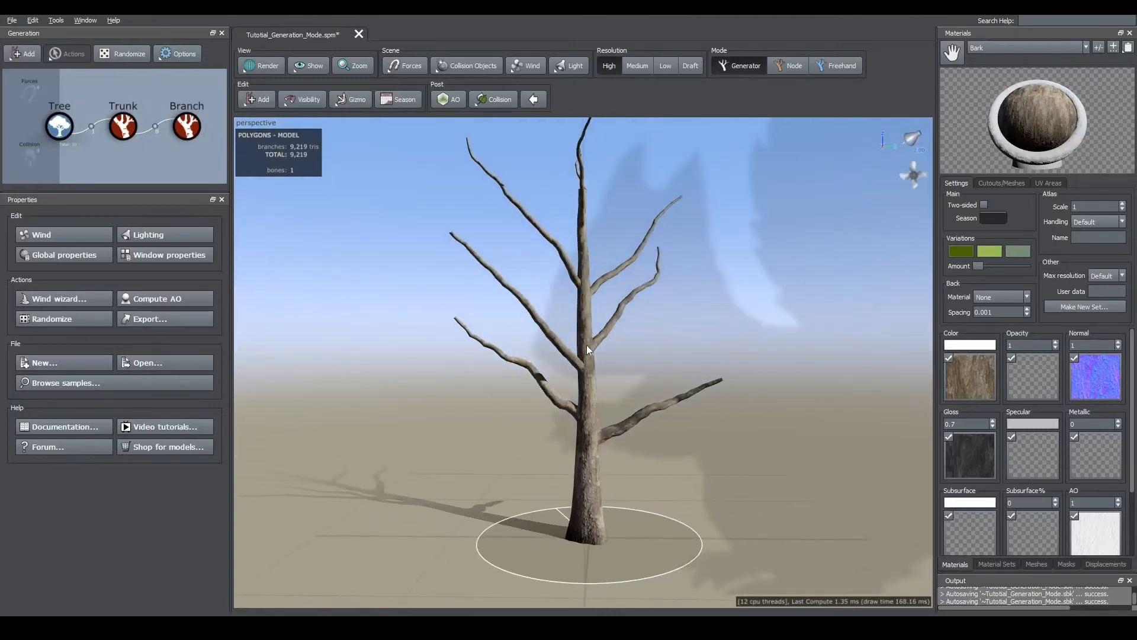
pyautogui.click(609, 322)
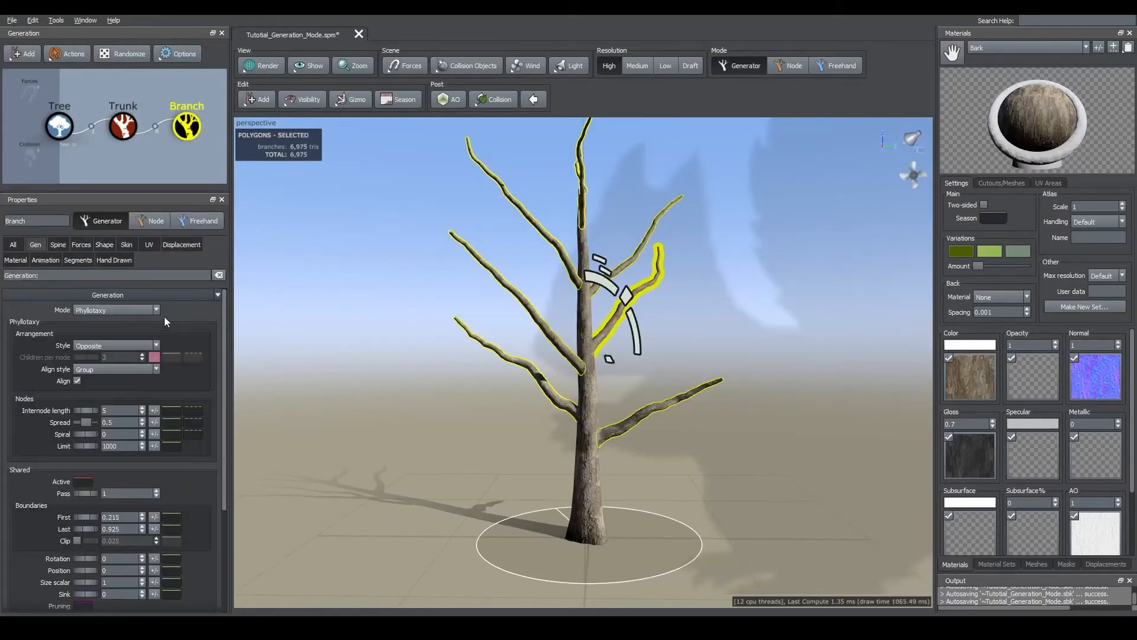
pyautogui.click(100, 343)
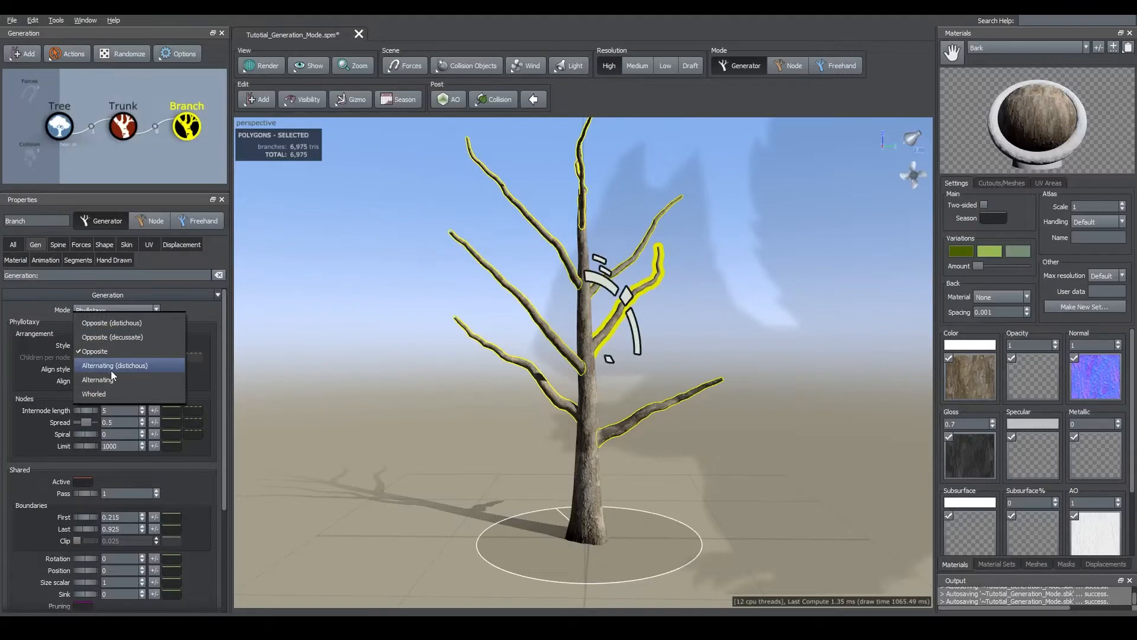
pyautogui.click(112, 369)
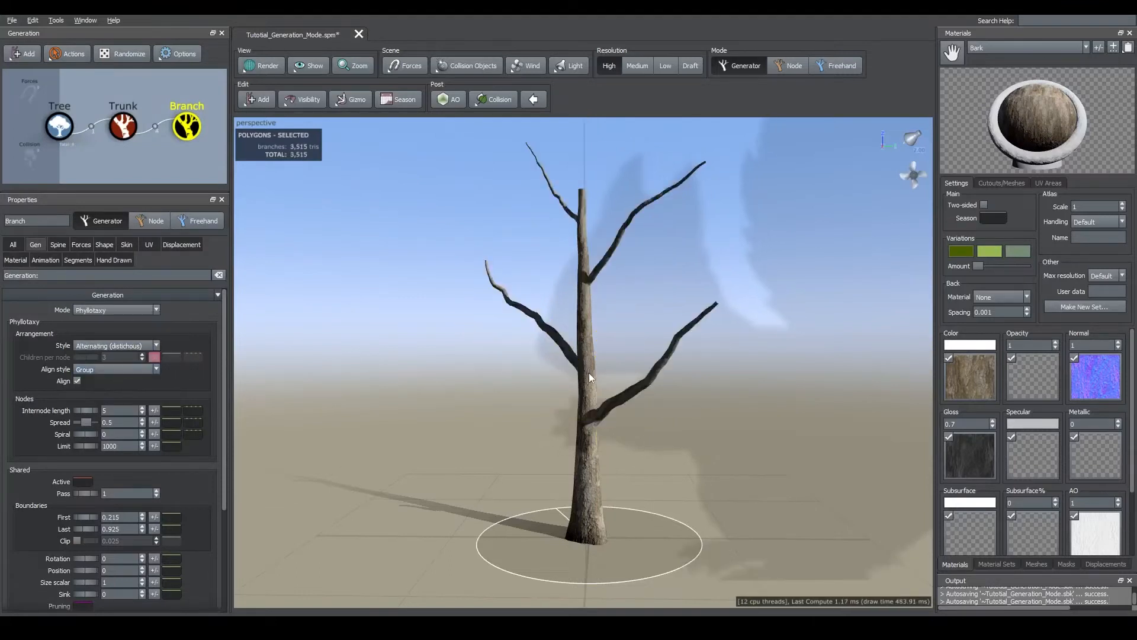
pyautogui.moveTo(593, 374); pyautogui.dragTo(684, 379)
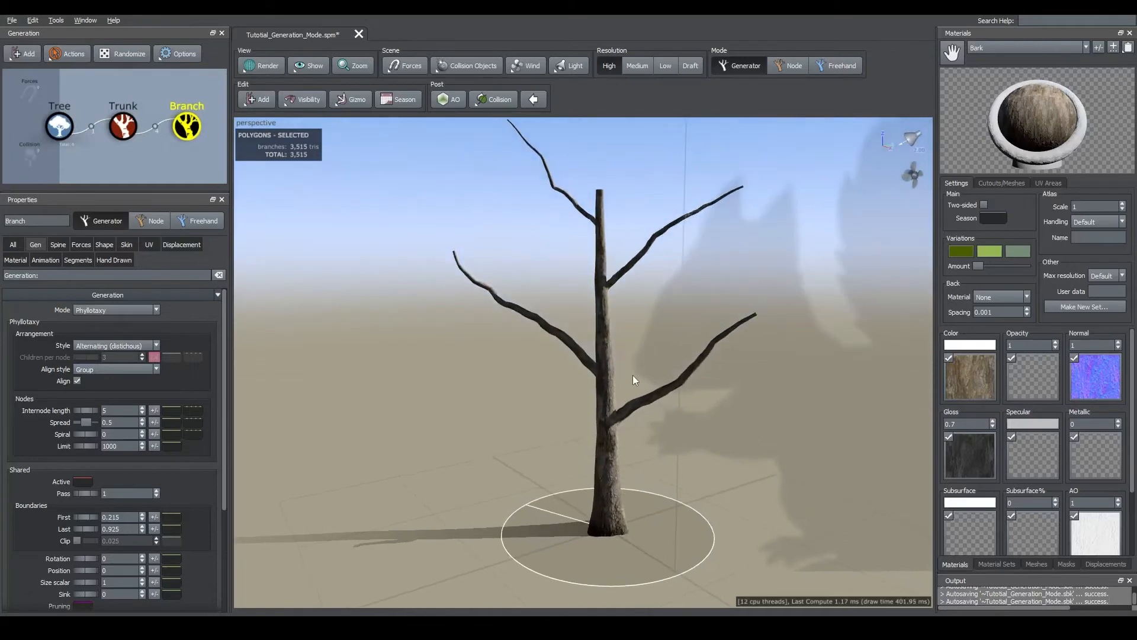
# Switch the arrangement style back to Opposite (distichous) for comparison and return it to Alternating (distichous)
pyautogui.click(115, 346)
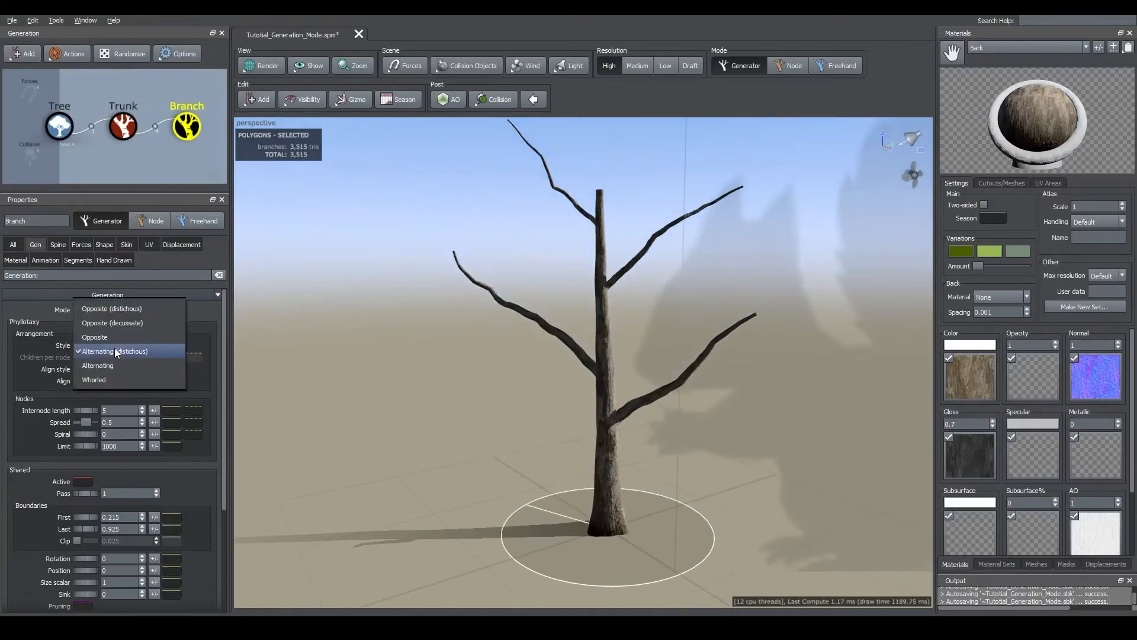
pyautogui.click(123, 312)
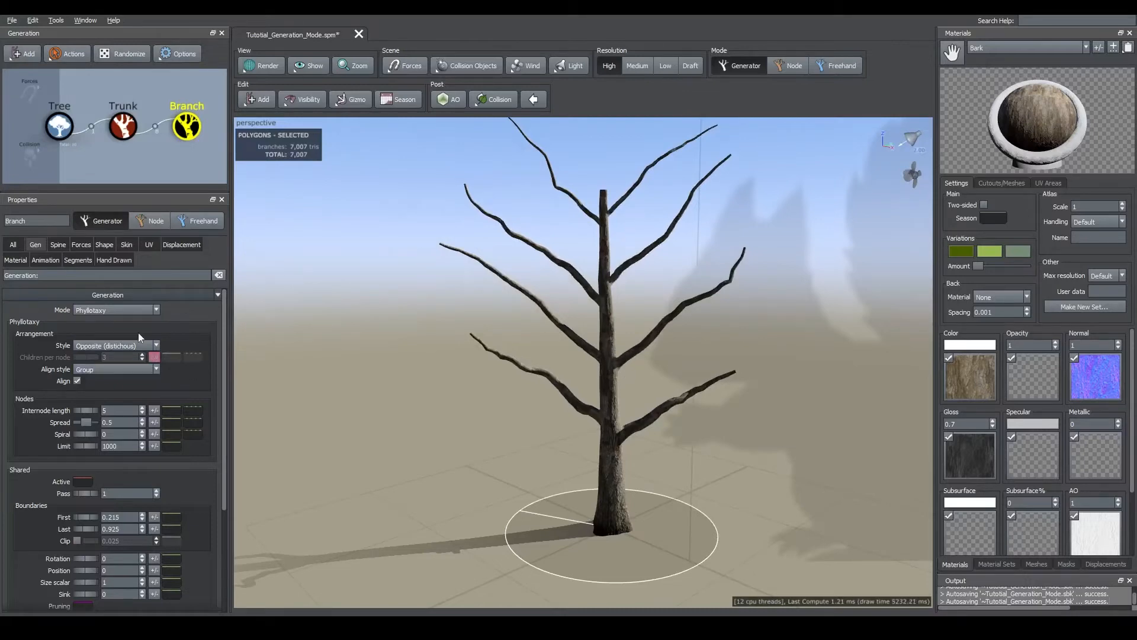
pyautogui.click(117, 345)
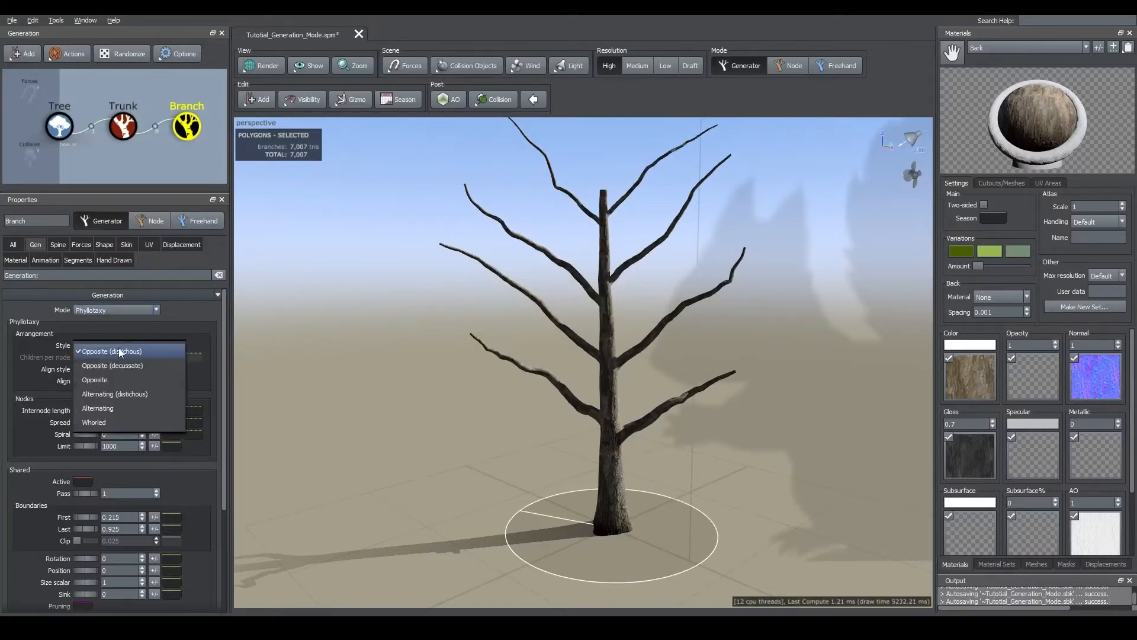
pyautogui.click(116, 397)
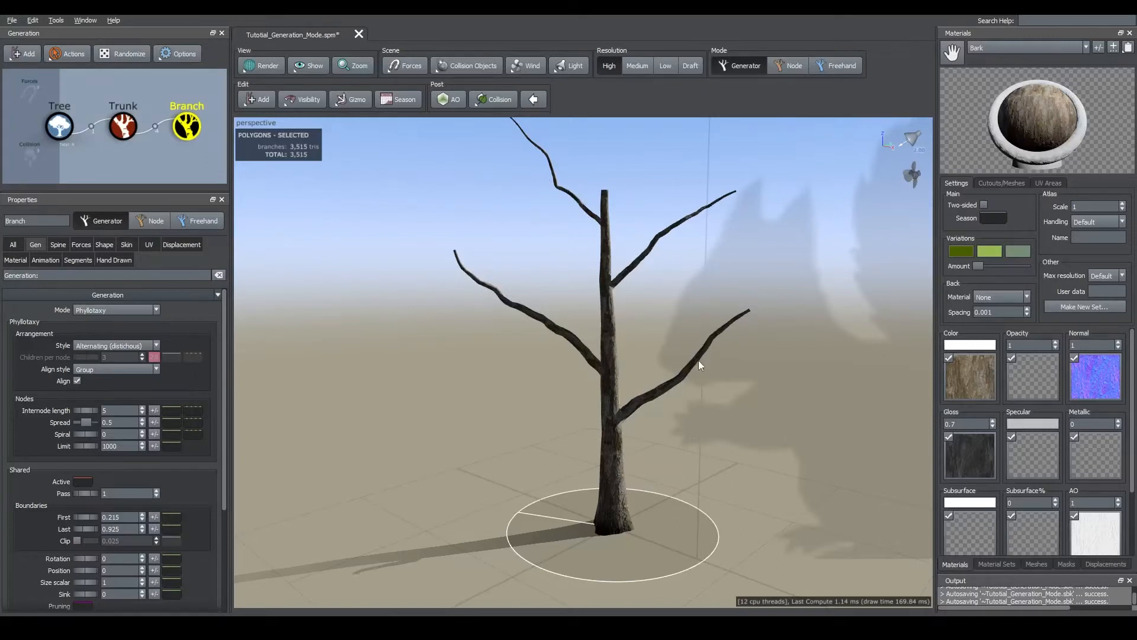
# Change the branches' arrangement style to Alternating and examine the single-branch nodes along the trunk from several angles
pyautogui.click(134, 344)
pyautogui.click(123, 365)
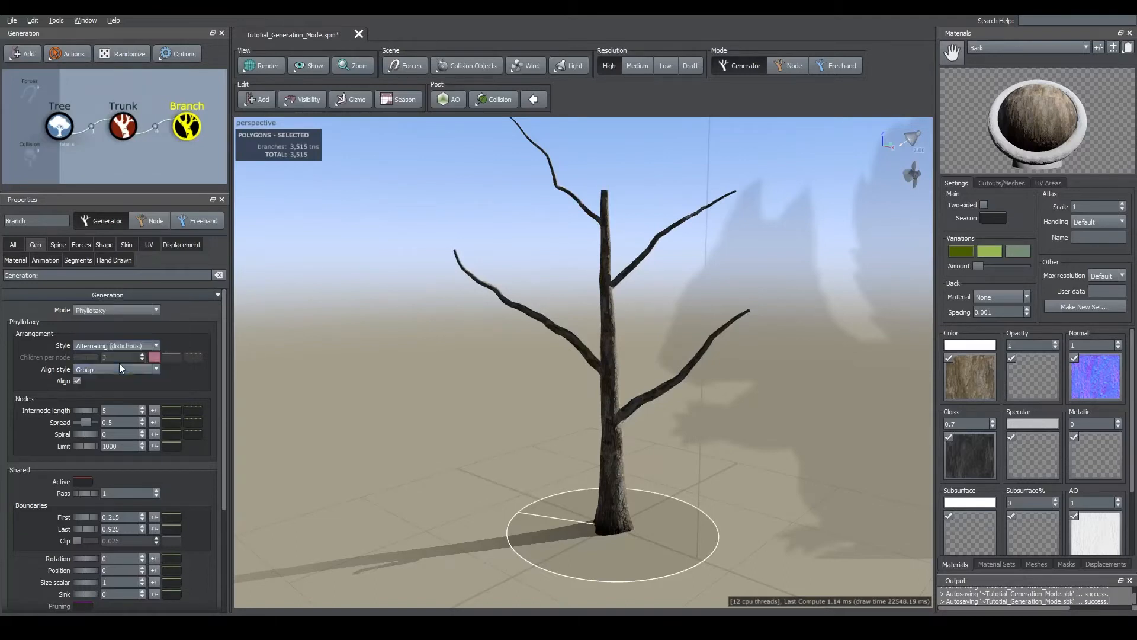
pyautogui.moveTo(579, 361); pyautogui.dragTo(648, 371)
pyautogui.click(151, 344)
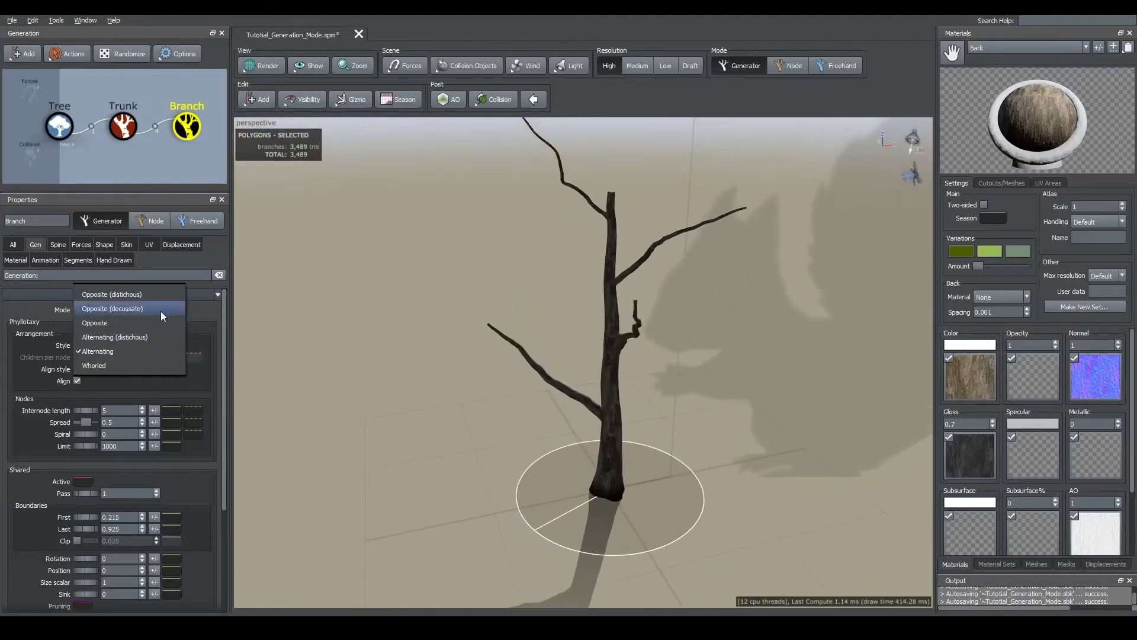
pyautogui.click(680, 341)
pyautogui.moveTo(680, 341); pyautogui.dragTo(595, 395)
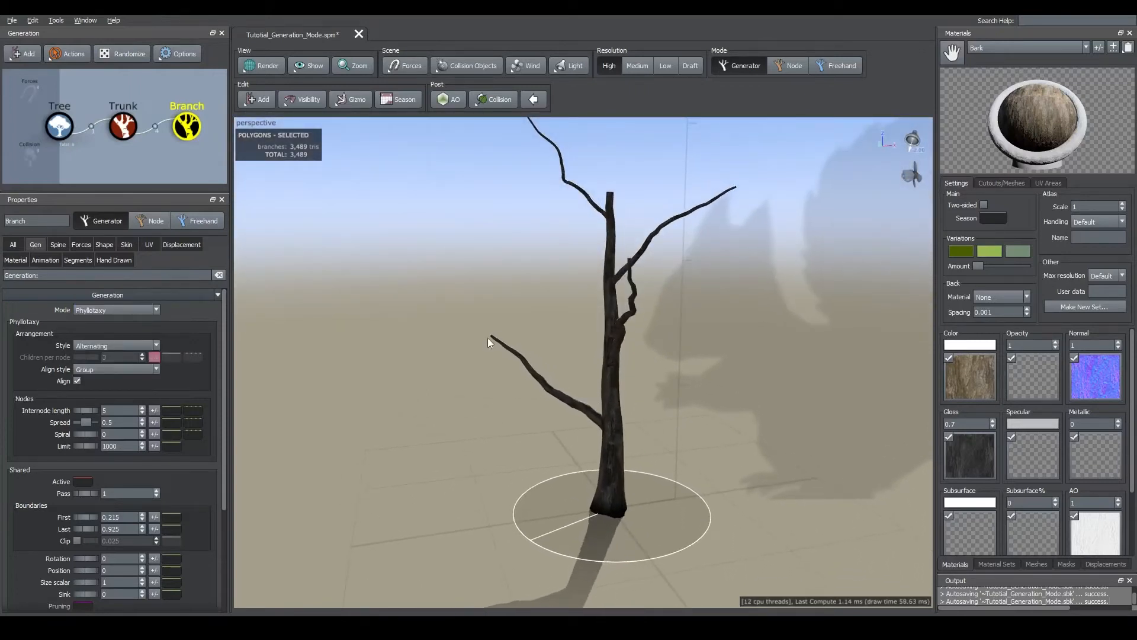
pyautogui.moveTo(631, 403); pyautogui.dragTo(633, 320)
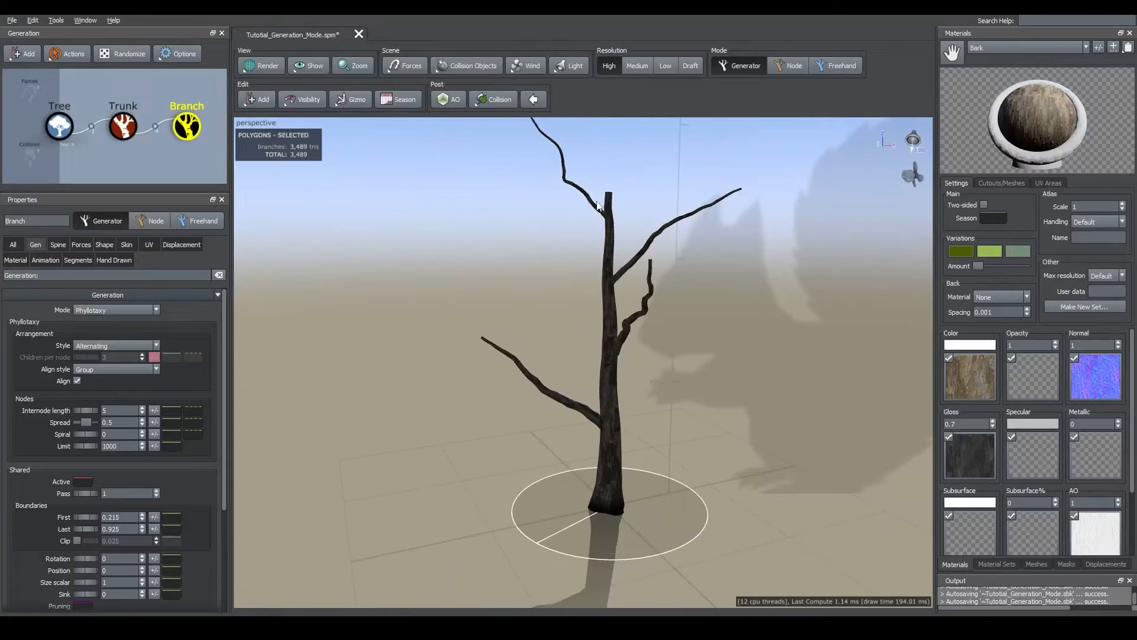
pyautogui.moveTo(624, 210)
pyautogui.mouseDown()
pyautogui.moveTo(642, 276)
pyautogui.moveTo(631, 293)
pyautogui.moveTo(639, 230)
pyautogui.moveTo(623, 229)
pyautogui.mouseUp()
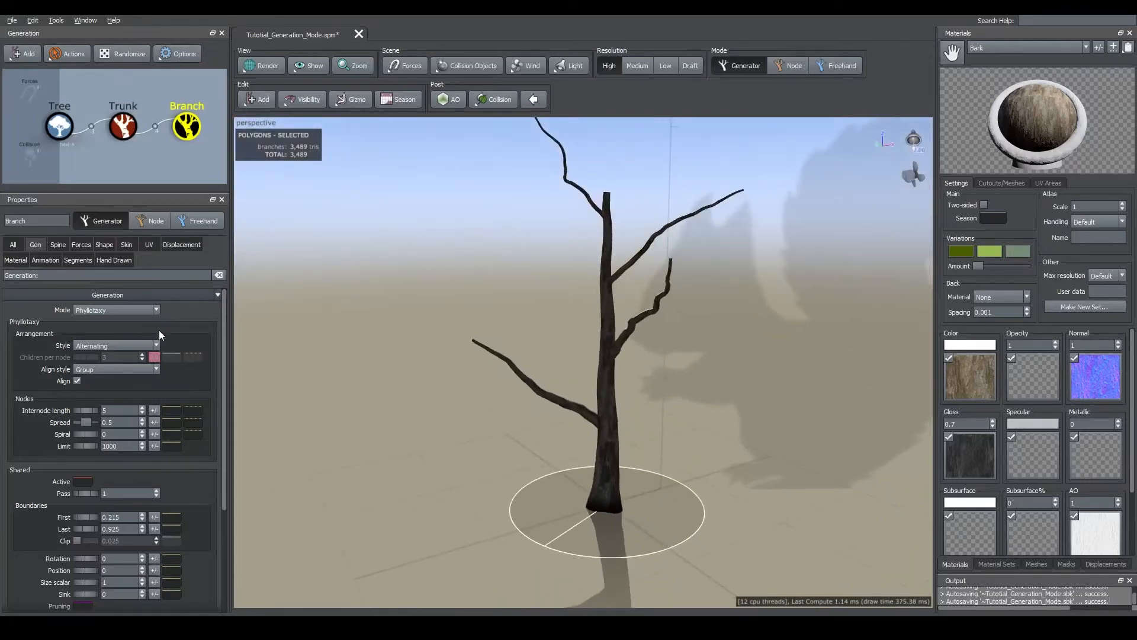
# Set the branches' arrangement style to Whorled and inspect the branch groups around the trunk
pyautogui.click(132, 342)
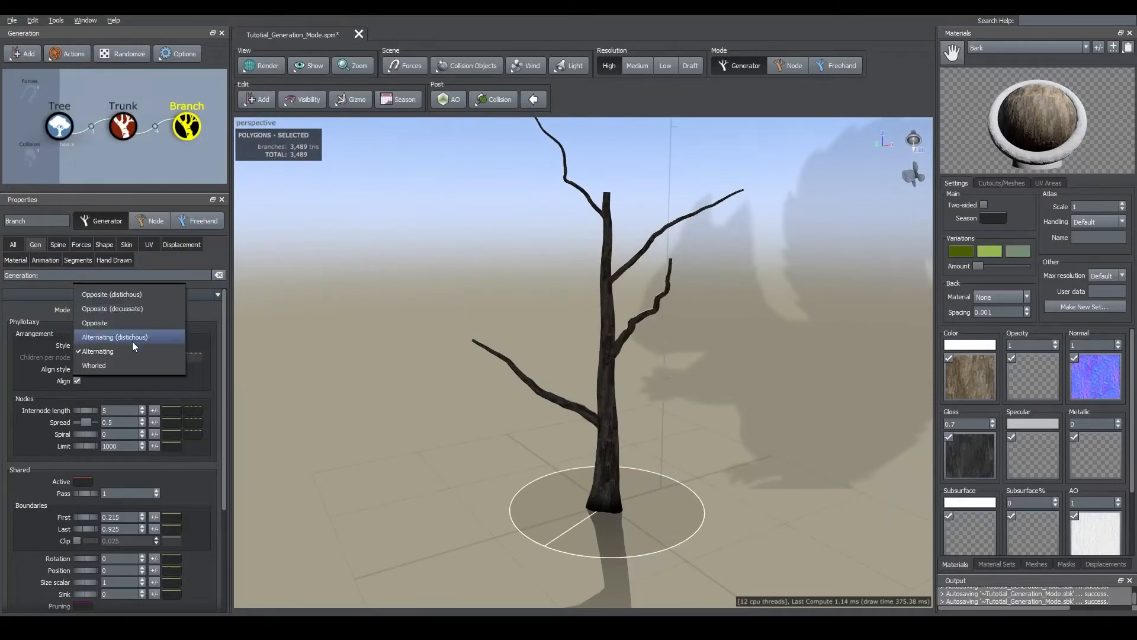
pyautogui.click(94, 365)
pyautogui.moveTo(457, 380); pyautogui.dragTo(582, 351)
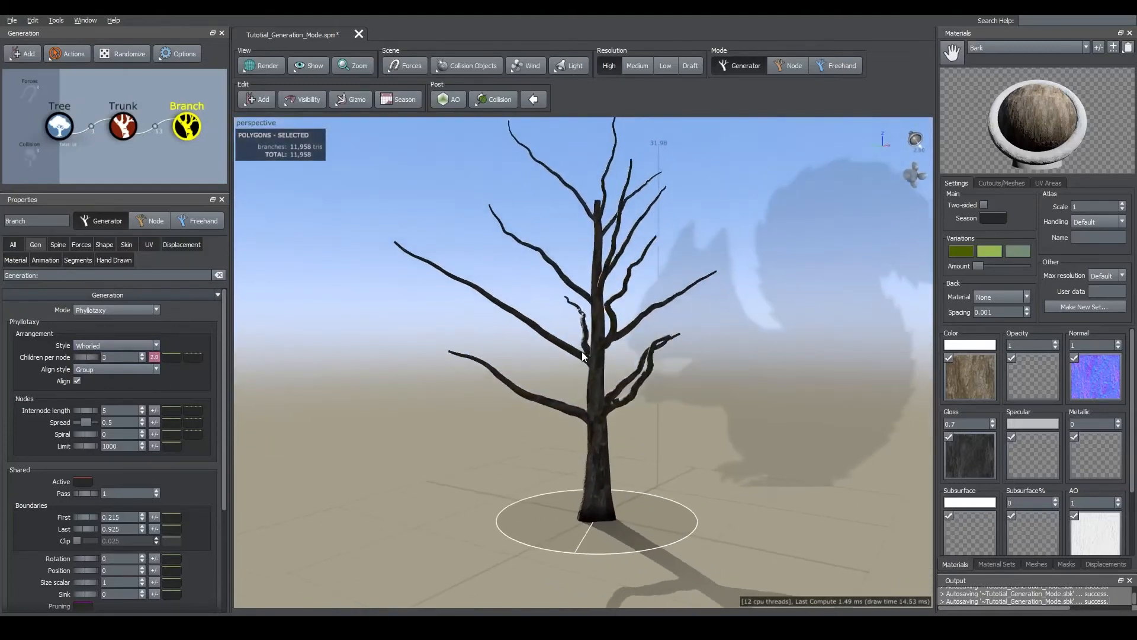
pyautogui.click(136, 345)
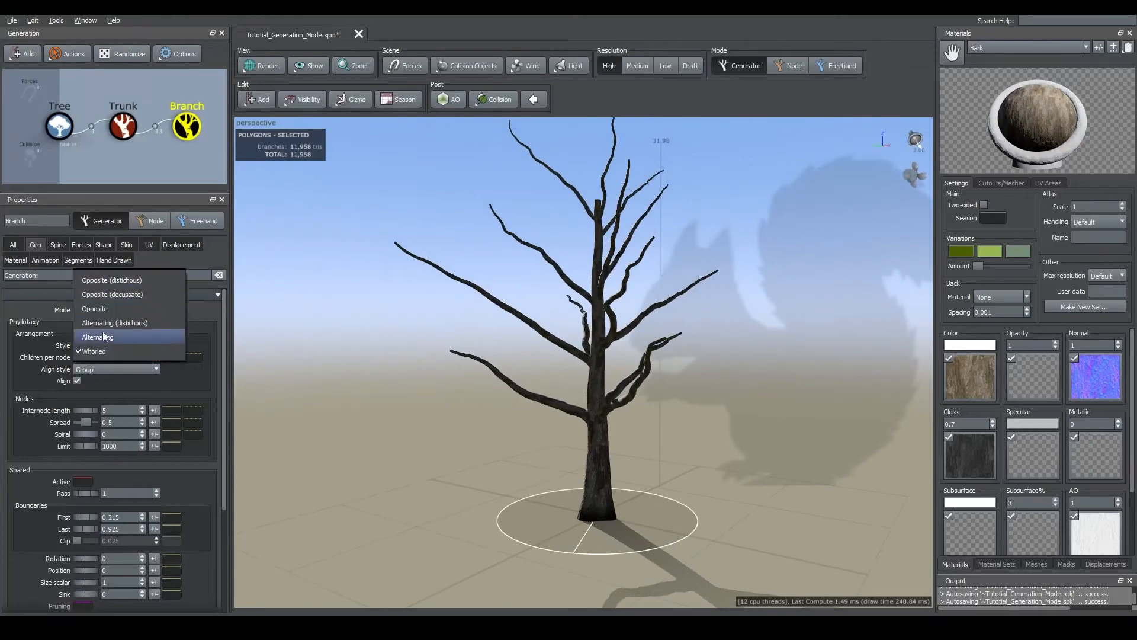
pyautogui.click(205, 326)
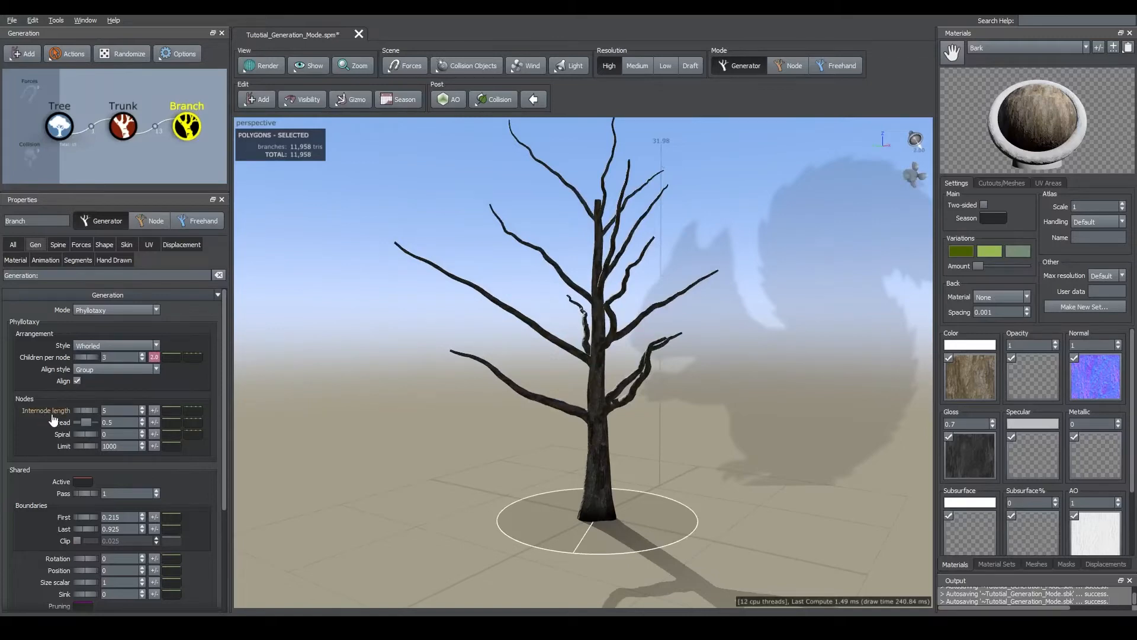
# Reduce the branches' internode length to 4.43 and the node spread to 0, and inspect the whorls up close
pyautogui.moveTo(86, 408)
pyautogui.mouseDown()
pyautogui.moveTo(118, 409)
pyautogui.moveTo(77, 412)
pyautogui.mouseUp()
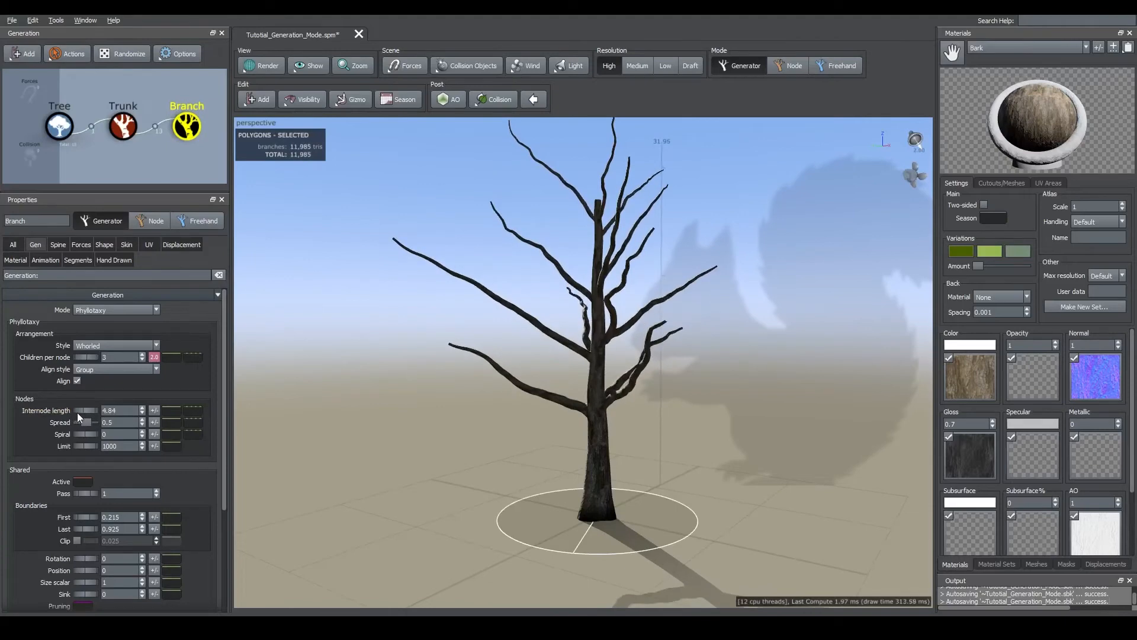
pyautogui.scroll(3, 546, 412)
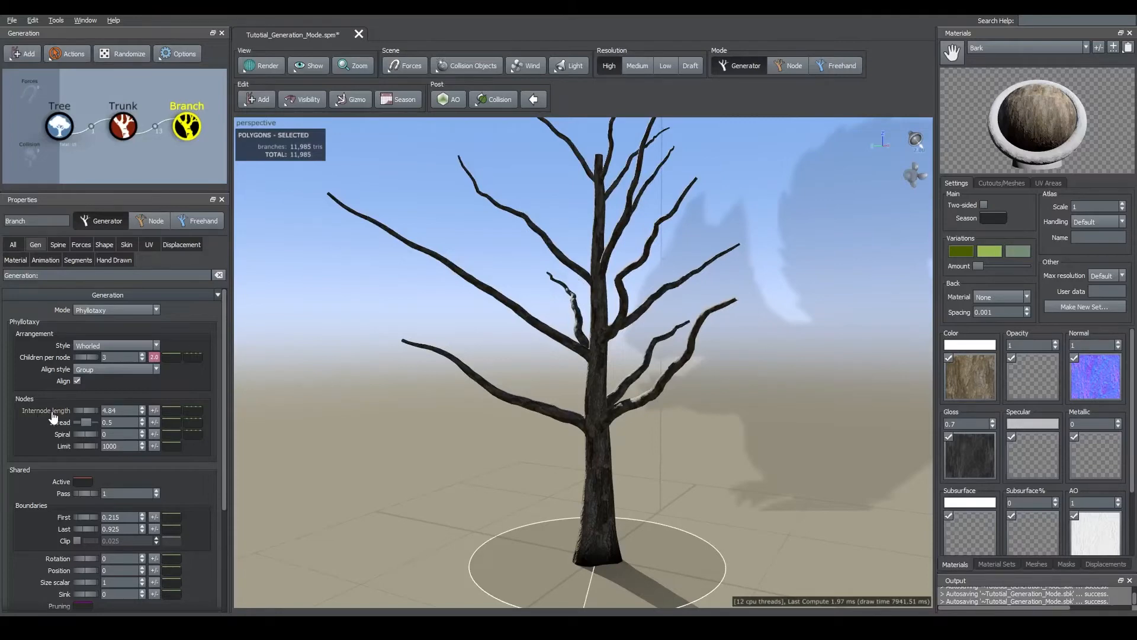
pyautogui.moveTo(87, 408)
pyautogui.mouseDown()
pyautogui.moveTo(38, 428)
pyautogui.moveTo(154, 425)
pyautogui.moveTo(12, 427)
pyautogui.moveTo(98, 425)
pyautogui.moveTo(72, 423)
pyautogui.mouseUp()
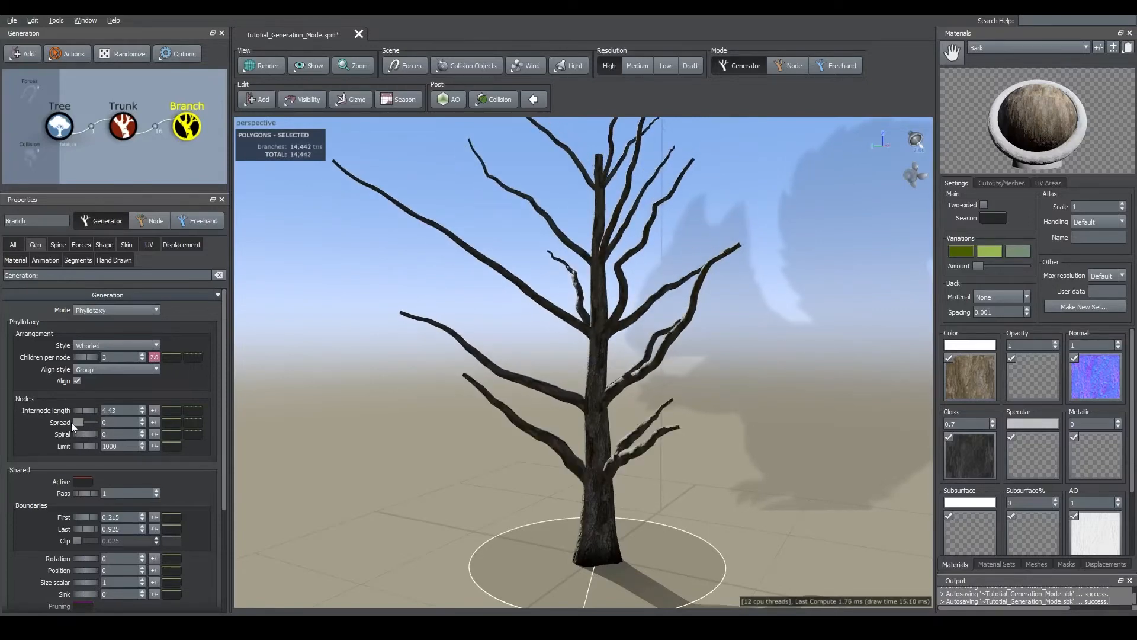
pyautogui.moveTo(465, 435); pyautogui.dragTo(482, 436)
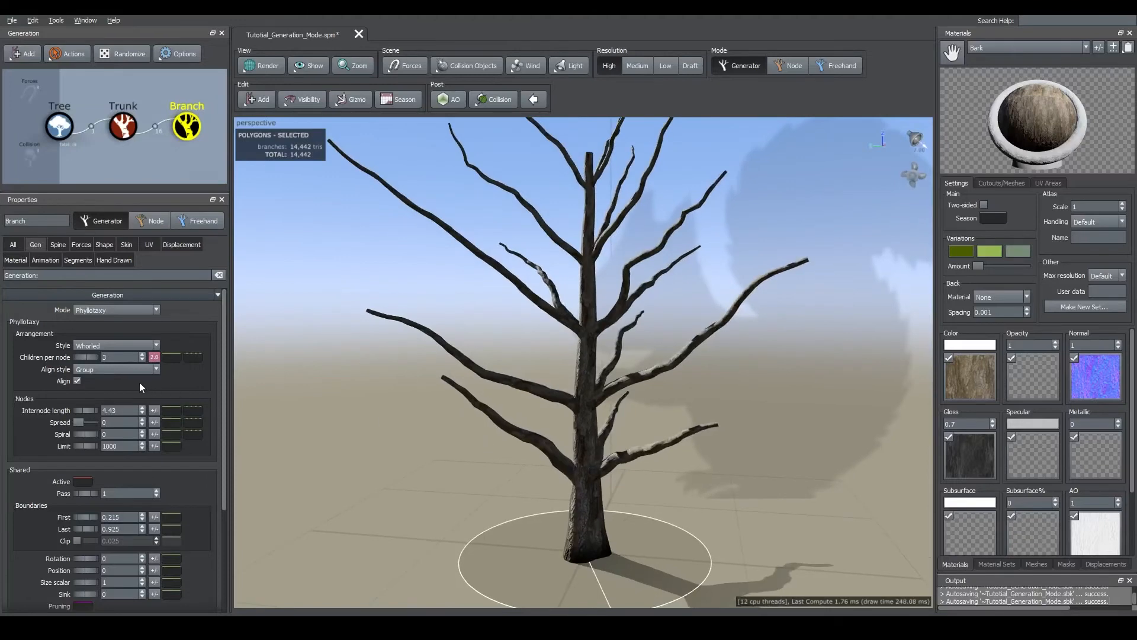
# Raise the node spread to 0.88 and inspect the tree from directly above
pyautogui.moveTo(80, 421); pyautogui.dragTo(93, 420)
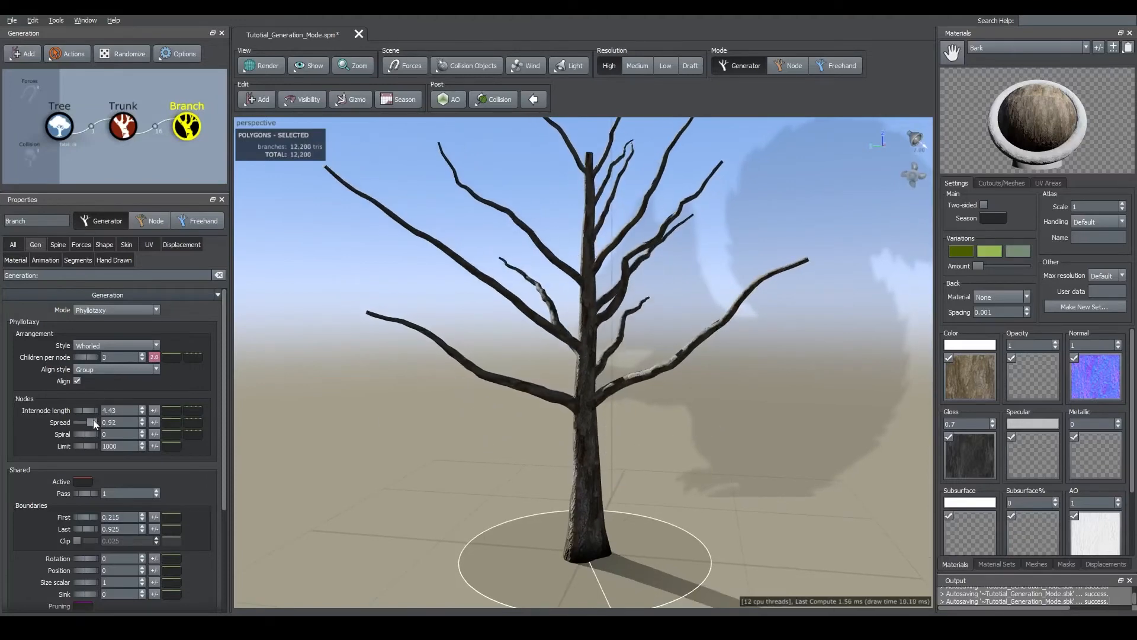
pyautogui.moveTo(585, 300); pyautogui.dragTo(613, 354)
pyautogui.scroll(-3, 622, 336)
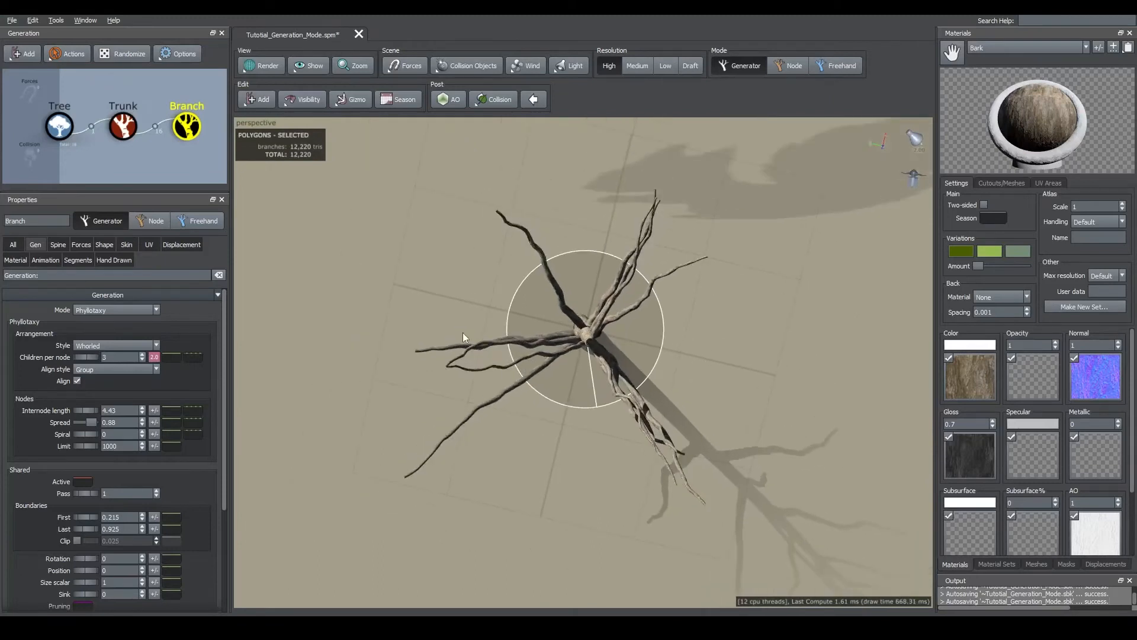
# Set the node spiral to 0.67, inspect the twisted whorls from above and the side, and return the spread to 0
pyautogui.moveTo(83, 433); pyautogui.dragTo(122, 436)
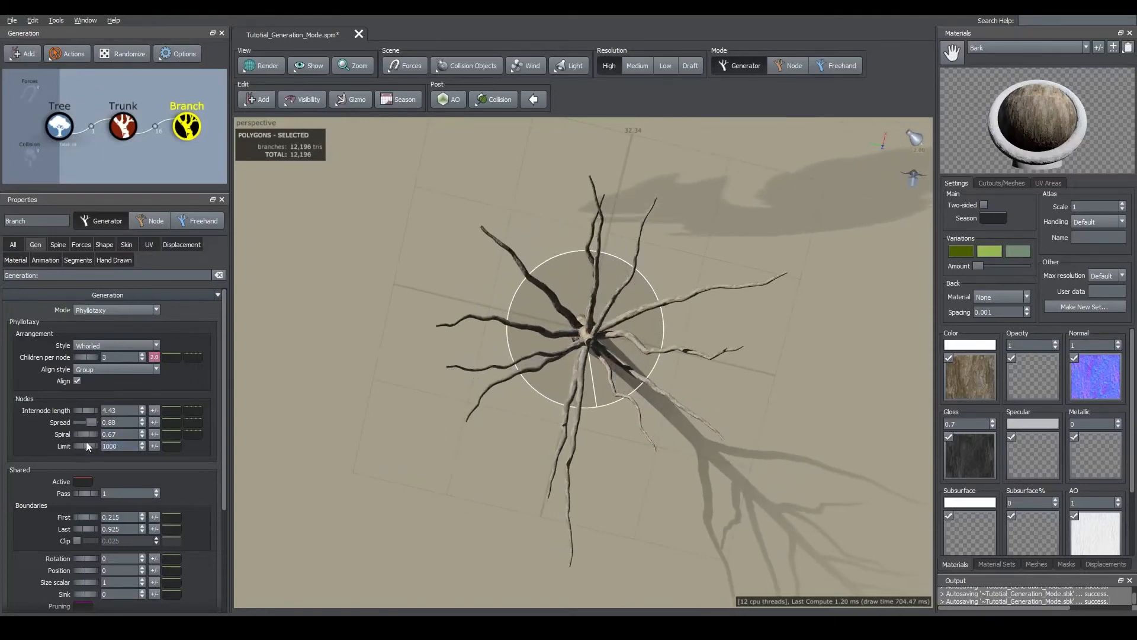
pyautogui.moveTo(521, 415); pyautogui.dragTo(367, 382)
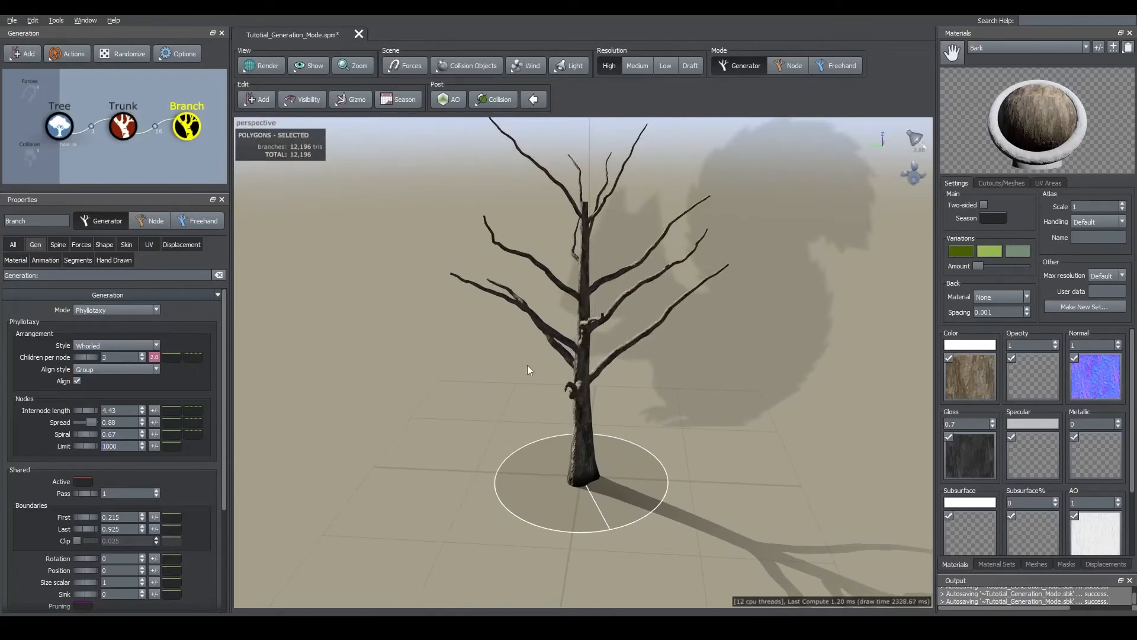
pyautogui.moveTo(527, 365); pyautogui.dragTo(620, 326)
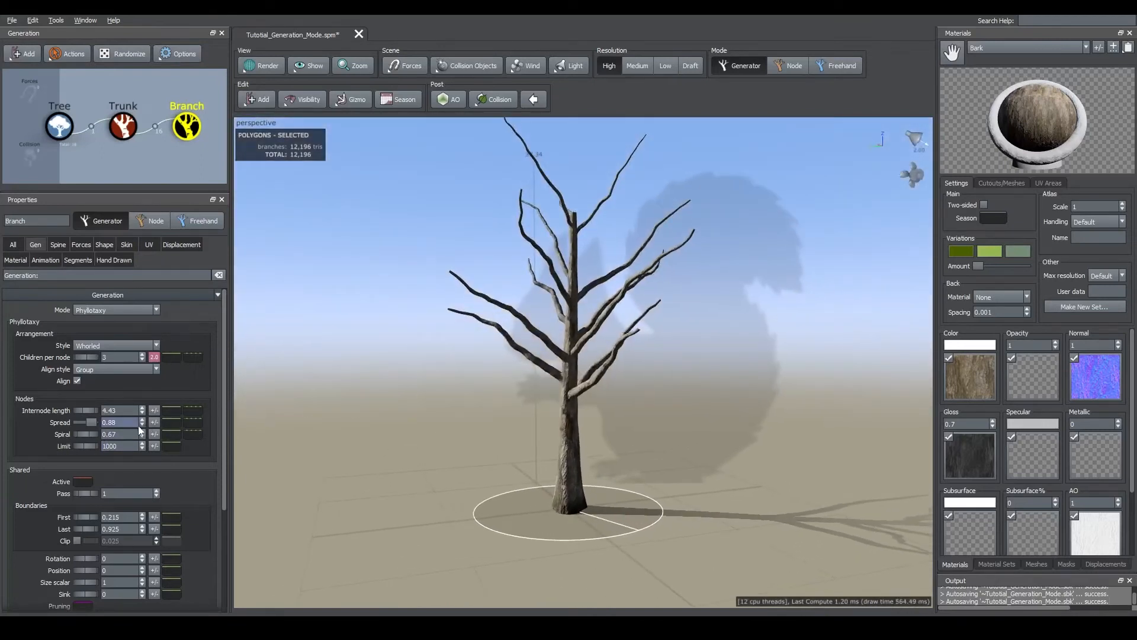
pyautogui.moveTo(94, 420); pyautogui.dragTo(74, 421)
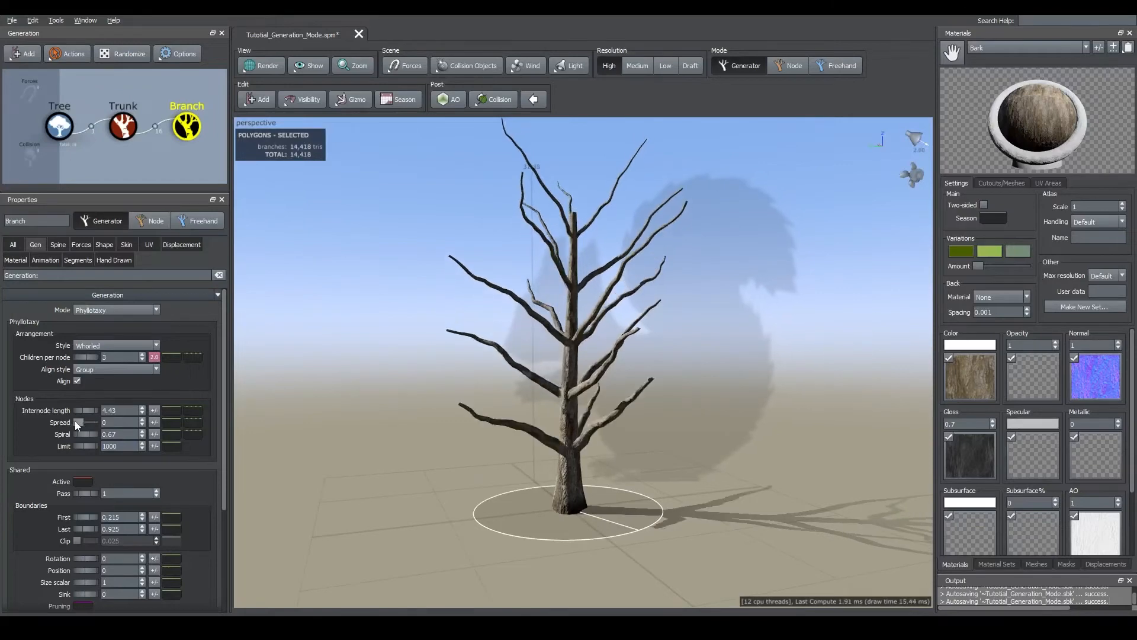
# Try a node limit of 2 on the Branch generator and raise the limit to 5
pyautogui.doubleClick(112, 445)
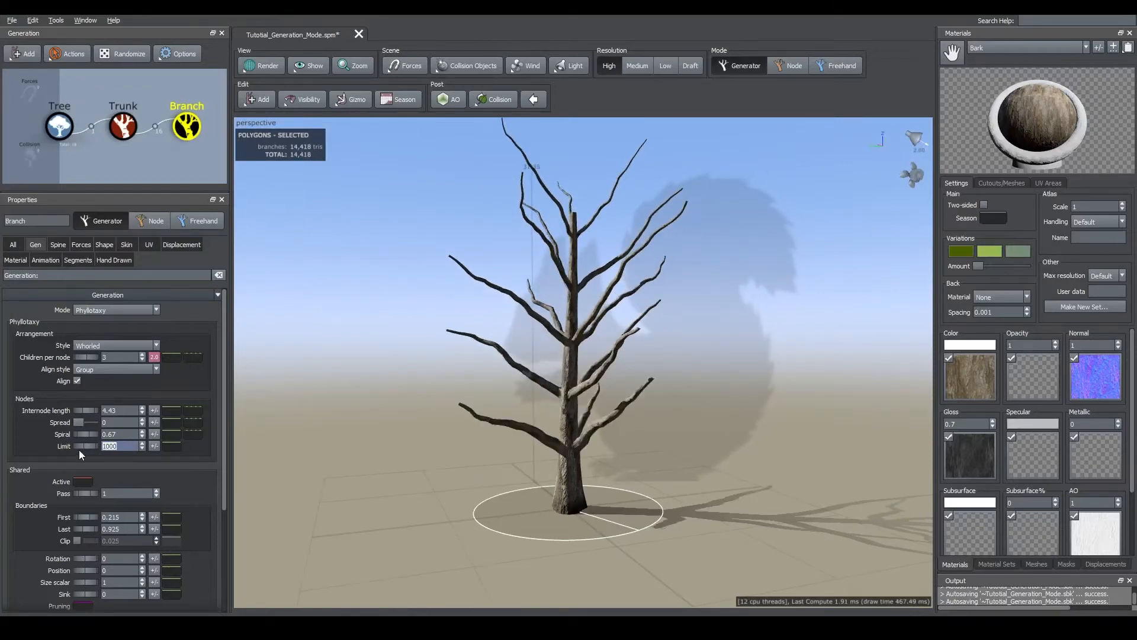
pyautogui.write('2')
pyautogui.press('Return')
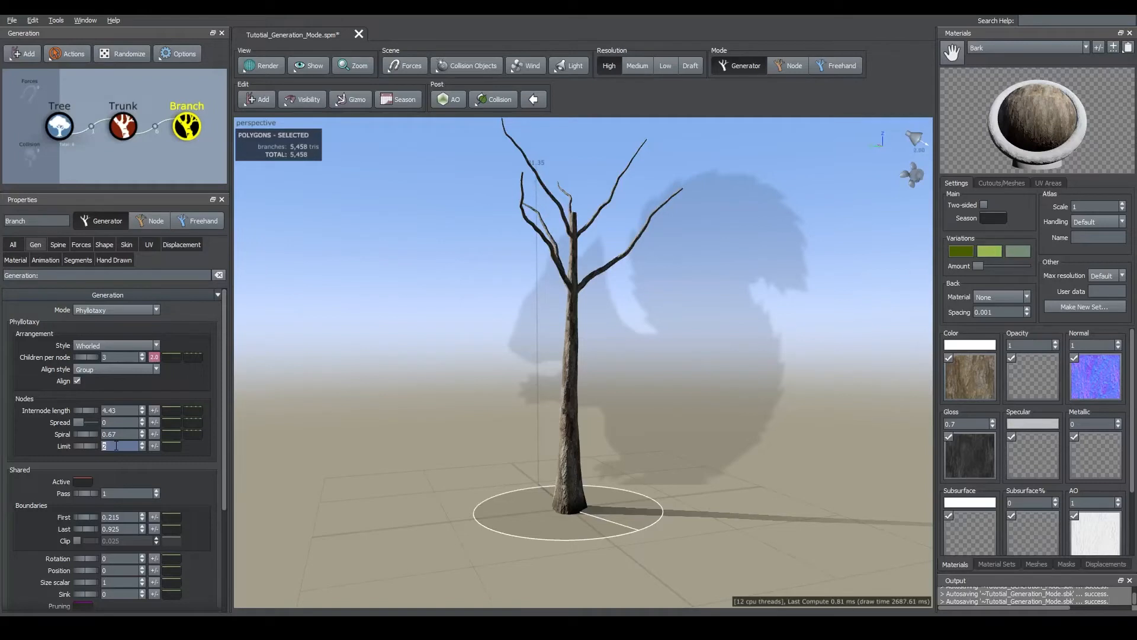
pyautogui.write('5')
pyautogui.press('Return')
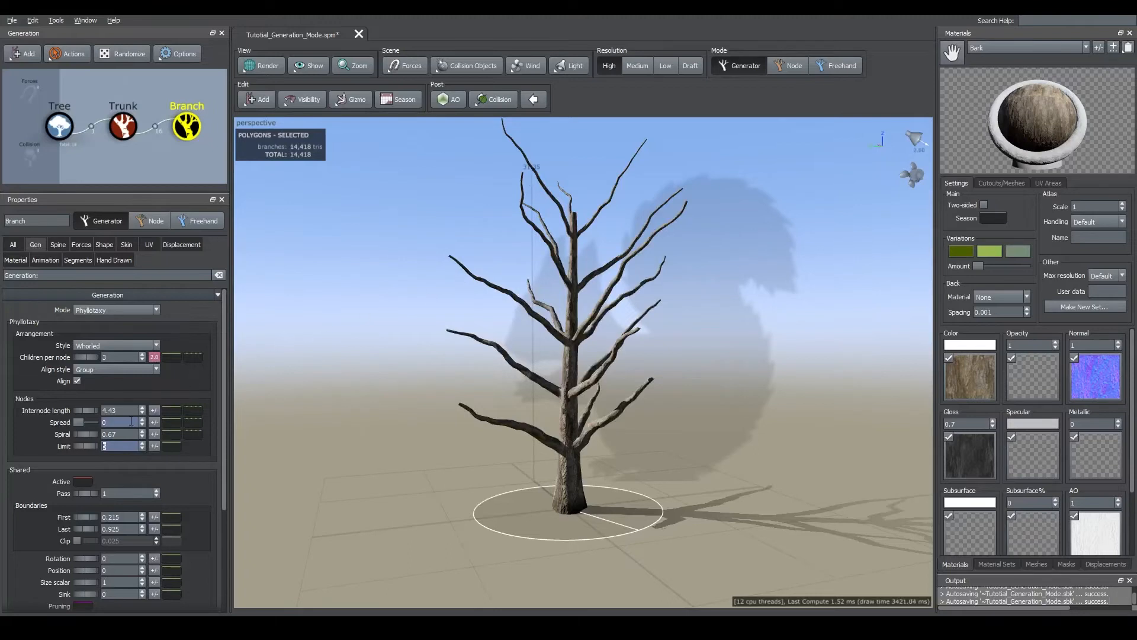
# Set the branches' arrangement style to Opposite (distichous) and shorten the internode length to 3.05
pyautogui.click(114, 346)
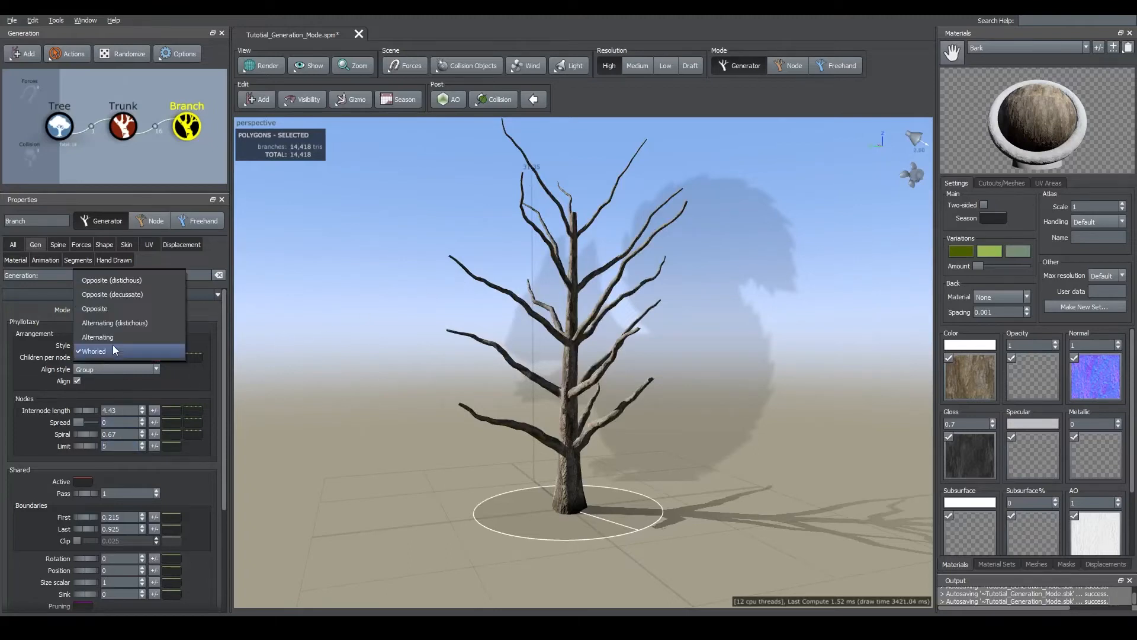
pyautogui.click(105, 282)
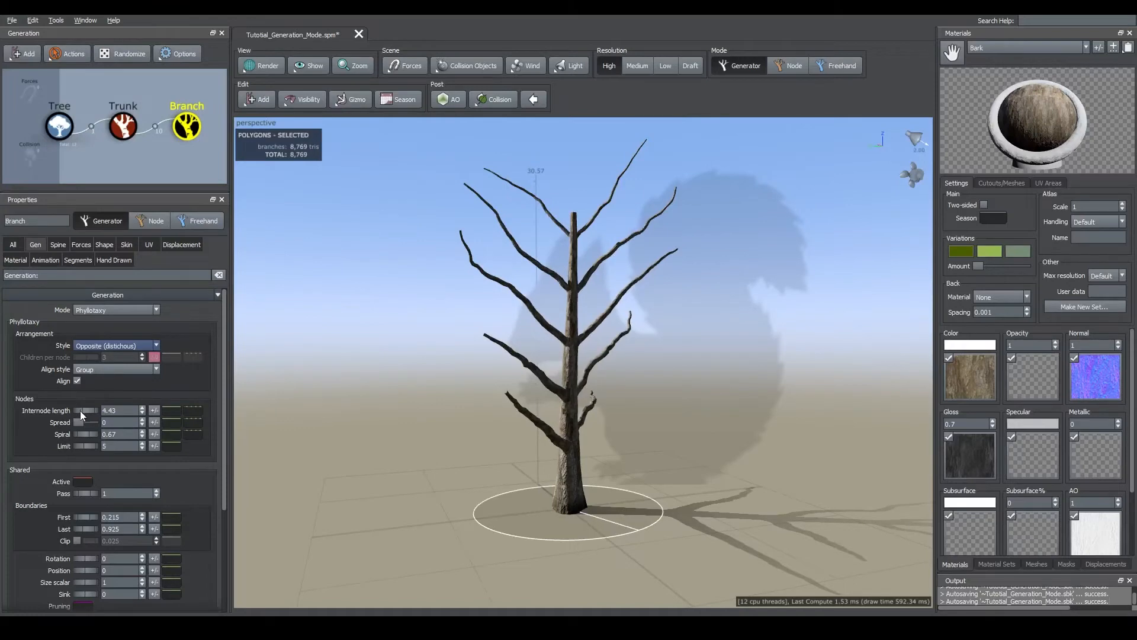
pyautogui.moveTo(84, 411); pyautogui.dragTo(2, 423)
pyautogui.moveTo(84, 409)
pyautogui.mouseDown()
pyautogui.moveTo(39, 412)
pyautogui.moveTo(87, 410)
pyautogui.mouseUp()
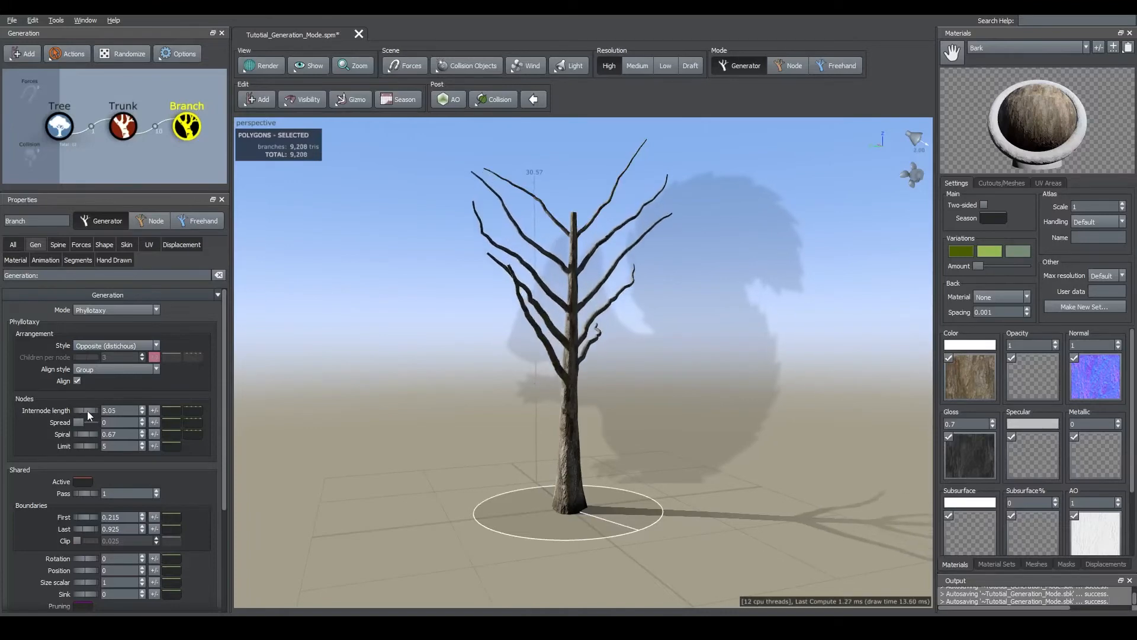
# Raise the node spiral of the opposite branches to 1.76 and inspect the twist from above
pyautogui.moveTo(556, 335); pyautogui.dragTo(520, 347)
pyautogui.moveTo(84, 435); pyautogui.dragTo(141, 443)
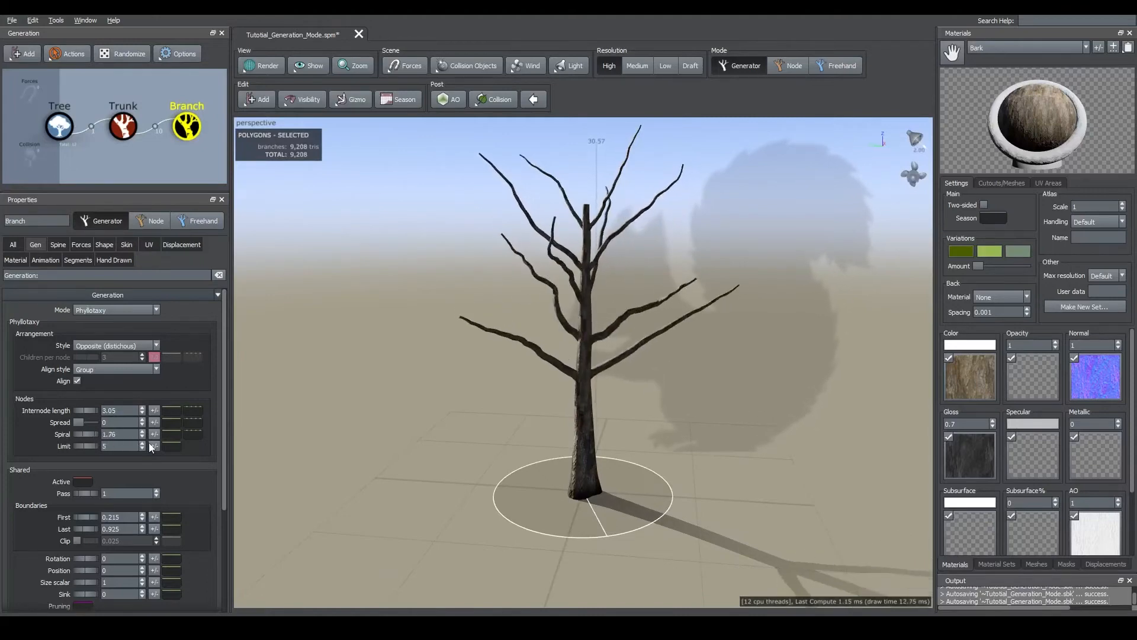
pyautogui.moveTo(616, 331); pyautogui.dragTo(637, 355)
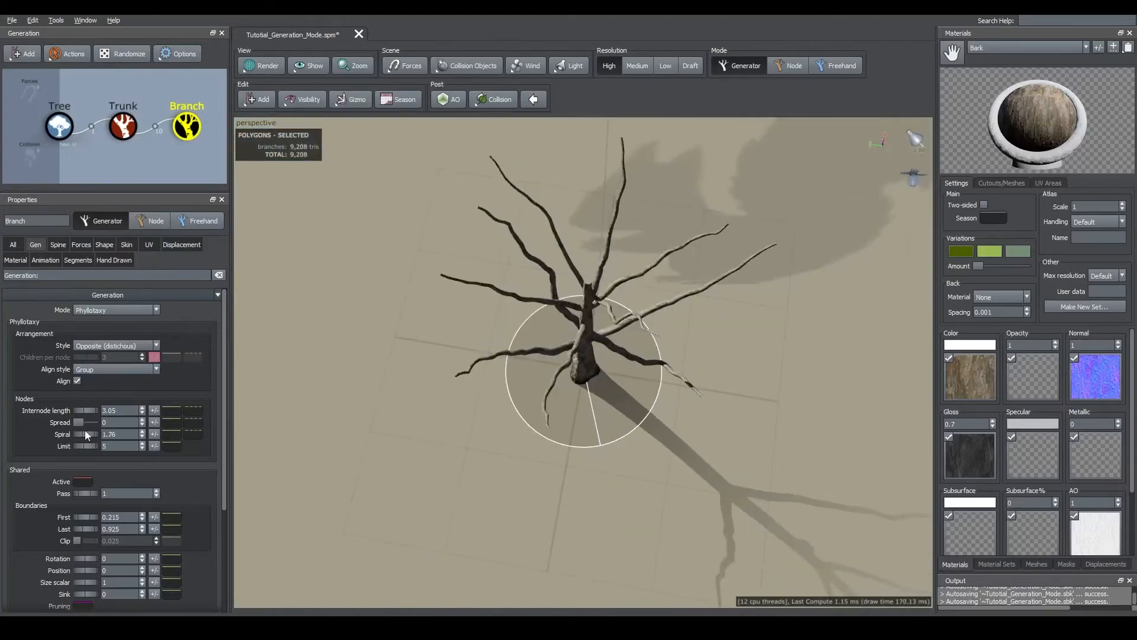
# Lower the node spiral to 0.66 and inspect the opposite branch pairs from above and at an angle
pyautogui.moveTo(84, 430); pyautogui.dragTo(16, 447)
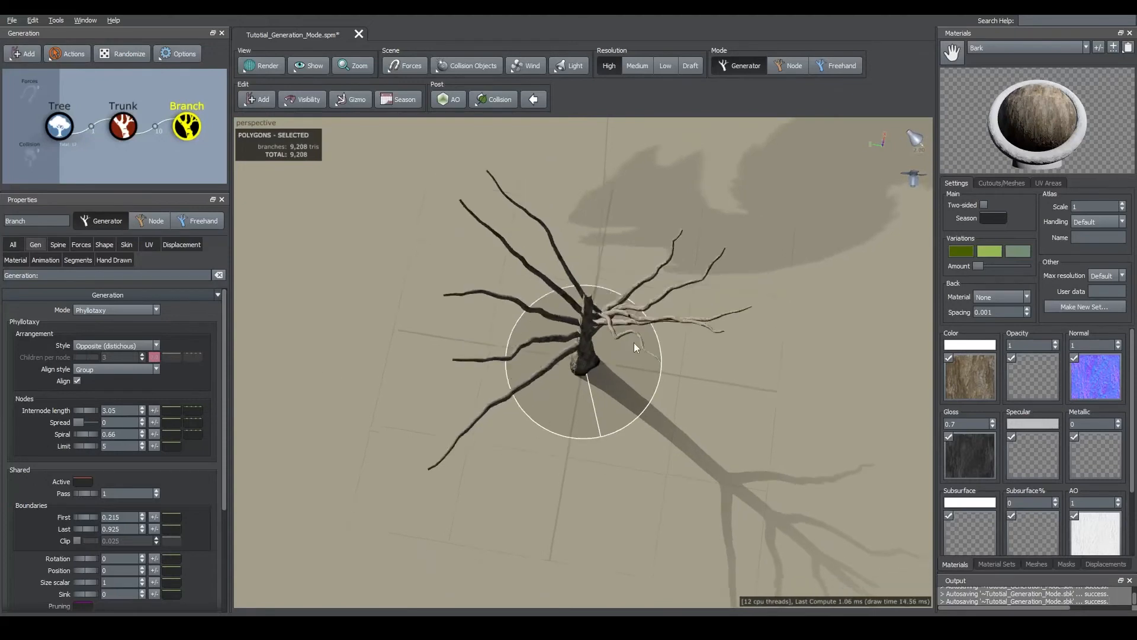
pyautogui.moveTo(634, 343); pyautogui.dragTo(635, 347)
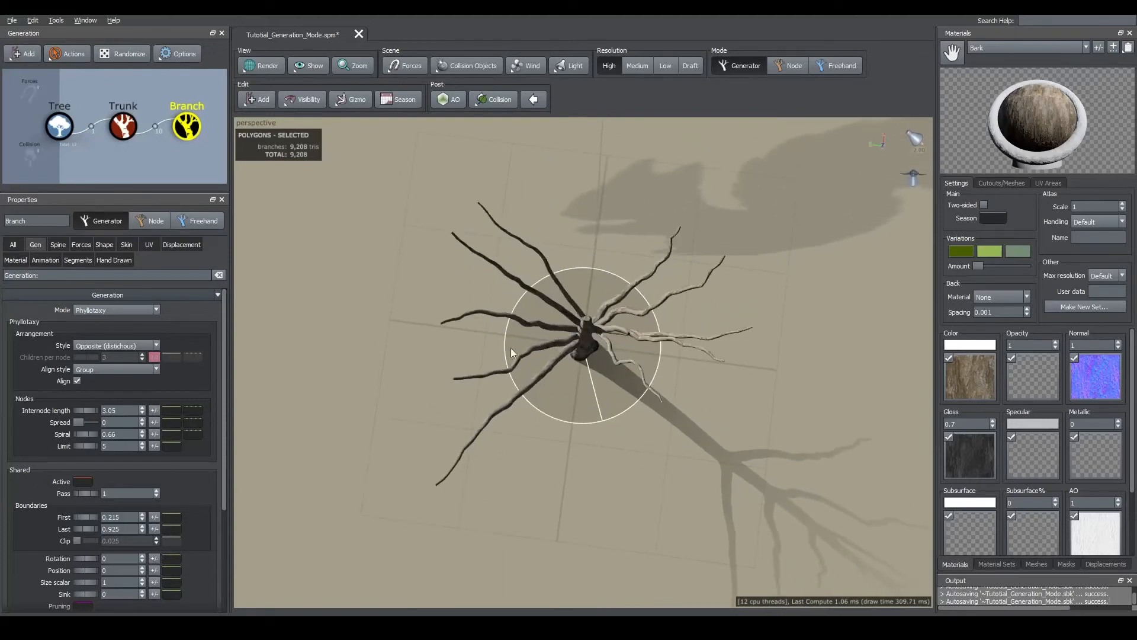
pyautogui.moveTo(452, 628)
pyautogui.click(463, 567)
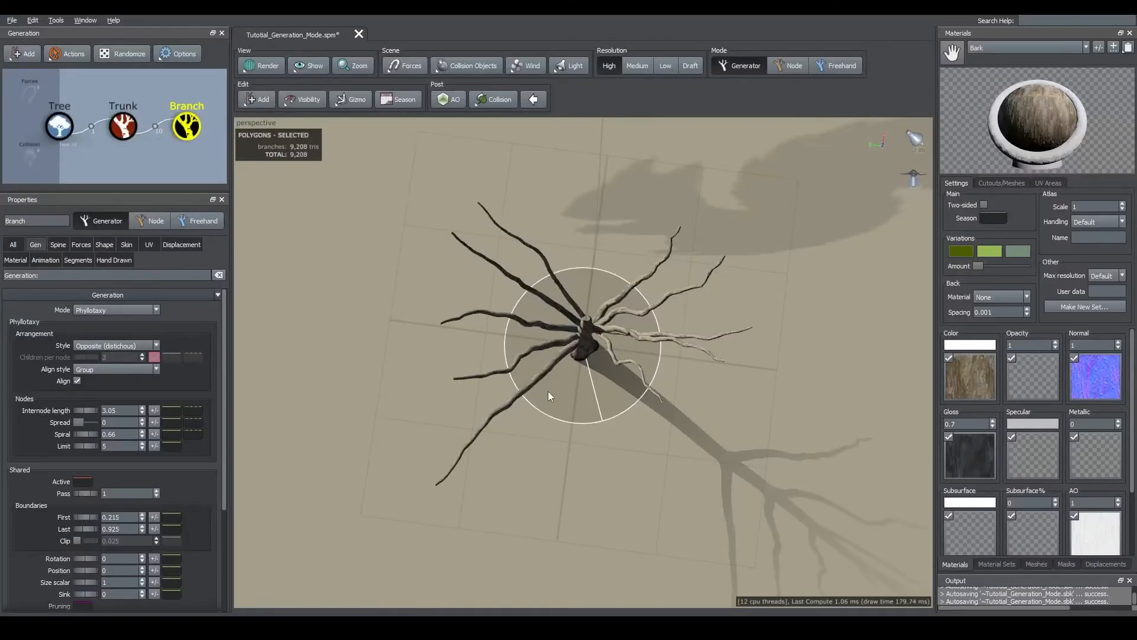
pyautogui.moveTo(549, 391); pyautogui.dragTo(577, 352)
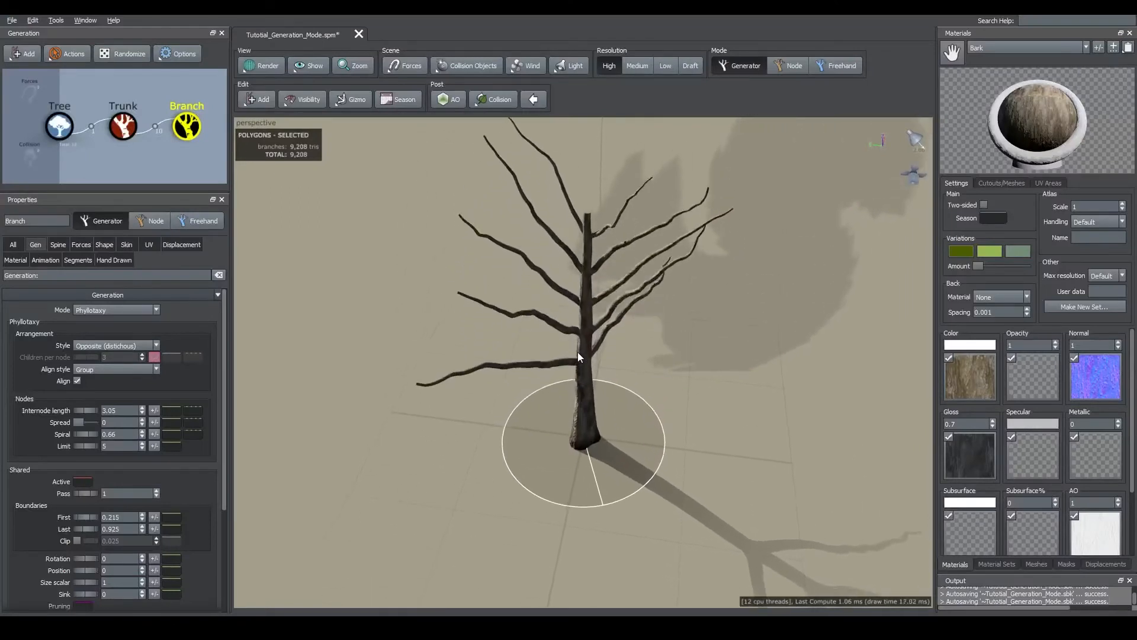
# Switch the Branch generator's generation mode to Interval and inspect the tree from the side
pyautogui.click(114, 311)
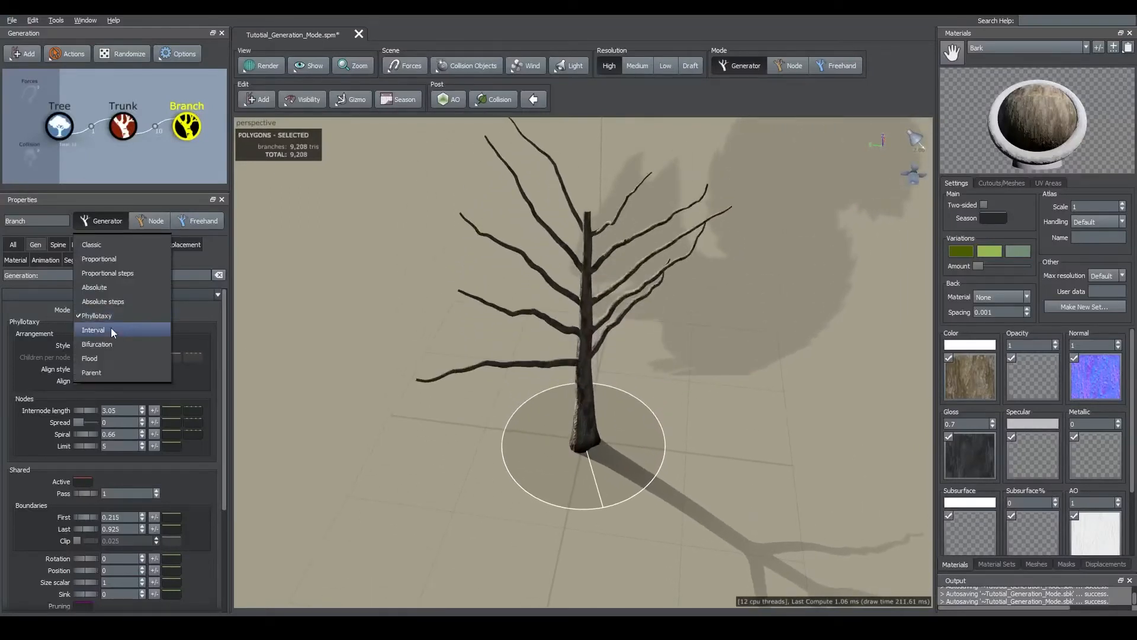
pyautogui.click(112, 330)
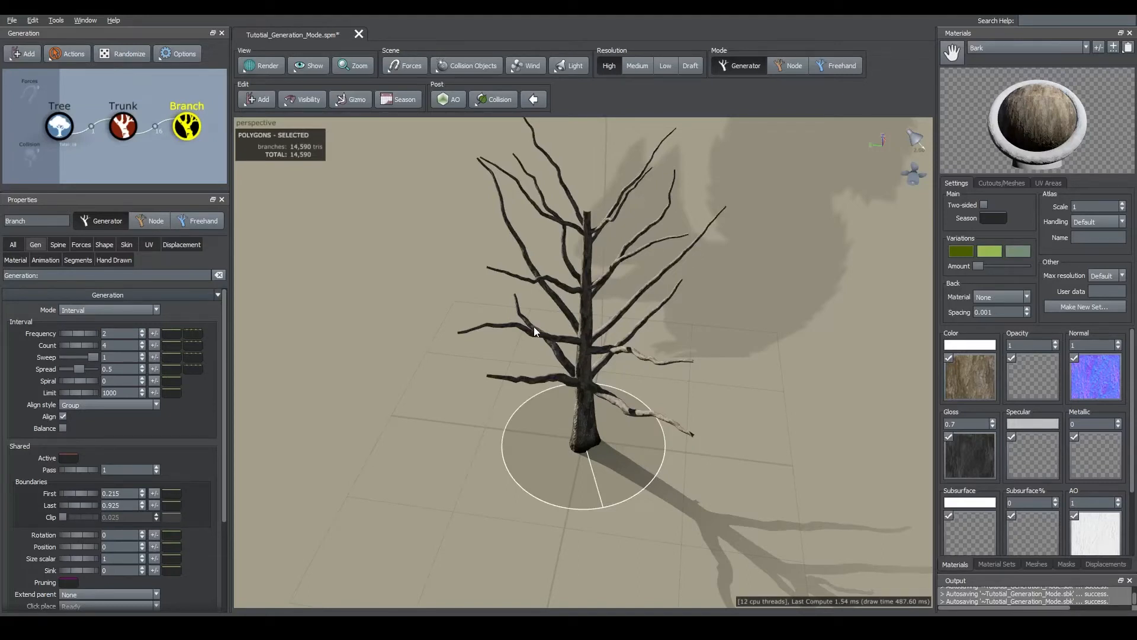
pyautogui.moveTo(588, 303)
pyautogui.mouseDown()
pyautogui.moveTo(578, 335)
pyautogui.moveTo(580, 301)
pyautogui.moveTo(505, 314)
pyautogui.mouseUp()
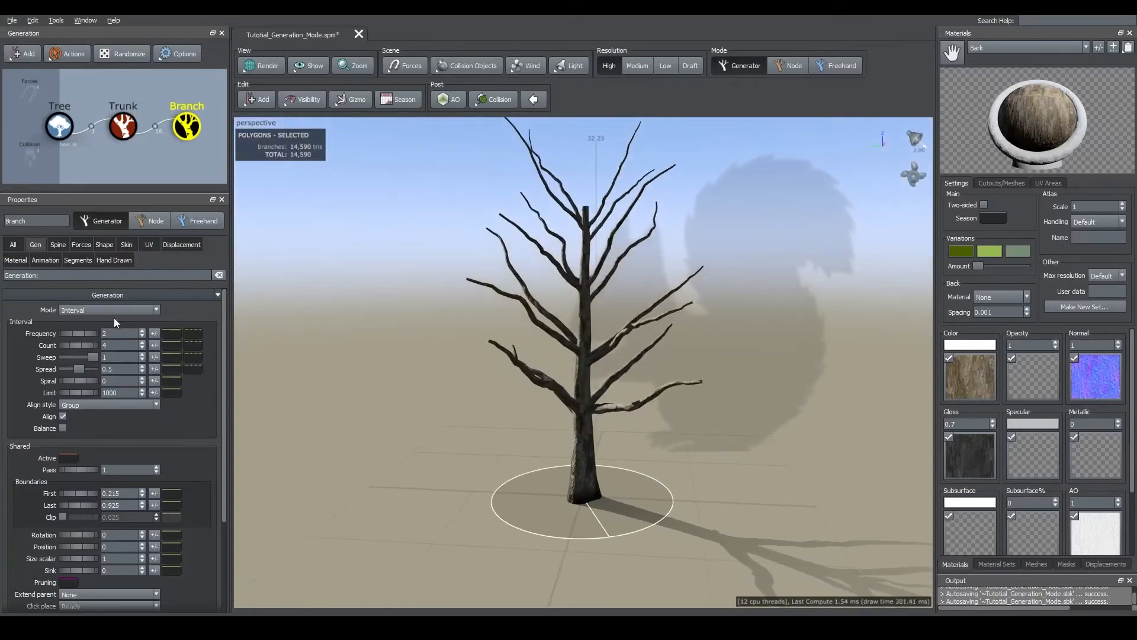
# Try an interval count of 1 and of 2, inspecting the branches at each interval
pyautogui.moveTo(588, 361); pyautogui.dragTo(599, 368)
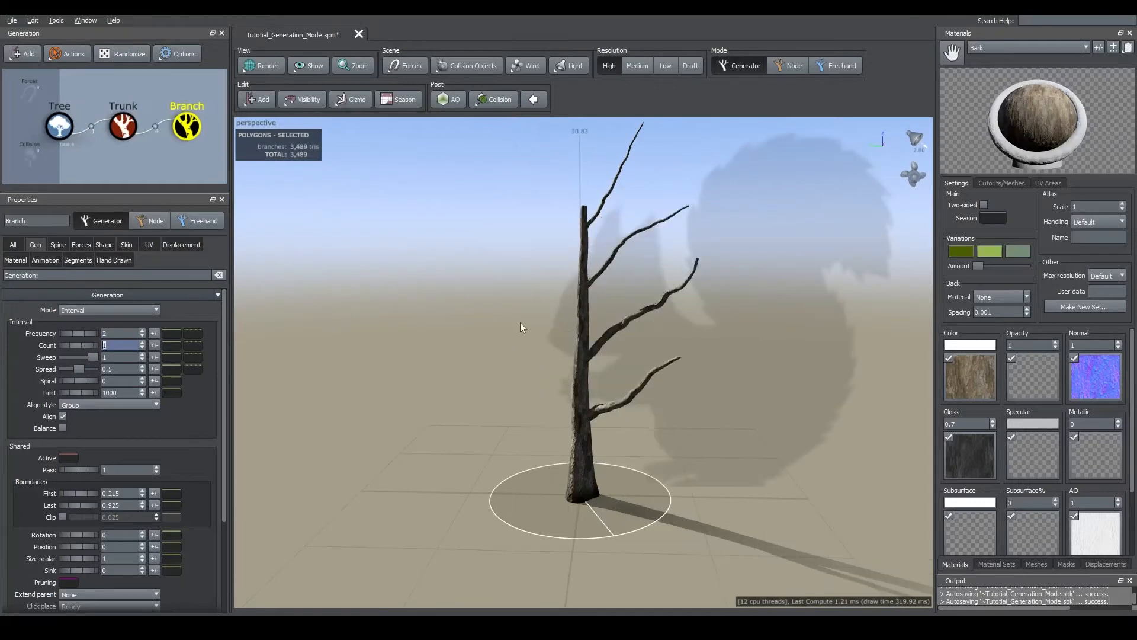
pyautogui.moveTo(552, 326); pyautogui.dragTo(599, 324)
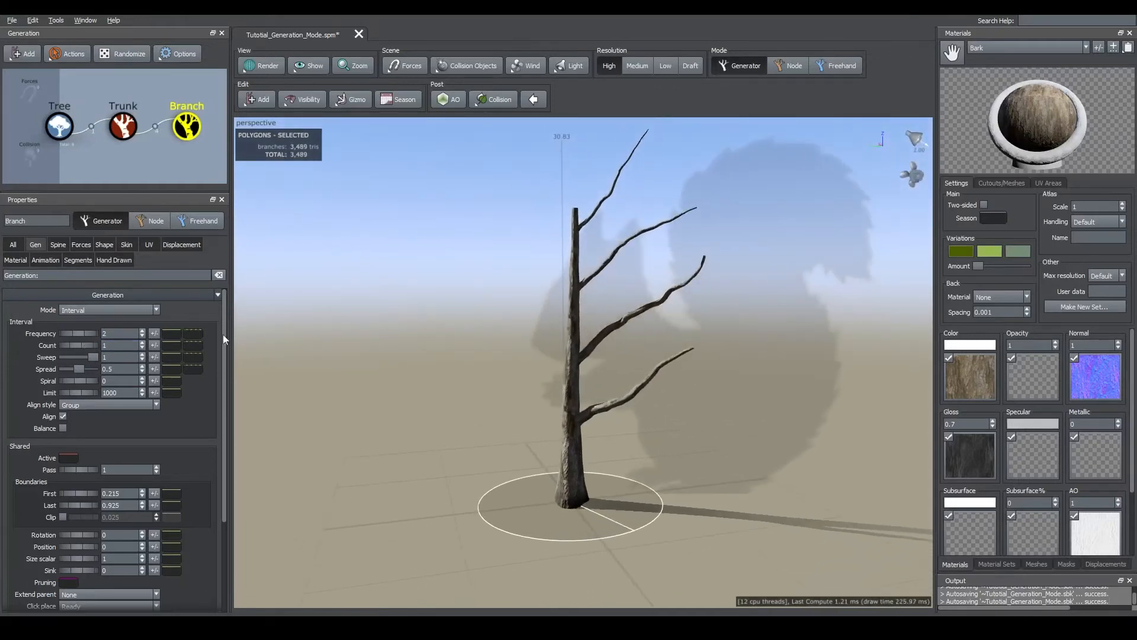
pyautogui.click(114, 345)
pyautogui.moveTo(115, 345); pyautogui.dragTo(84, 345)
pyautogui.write('2')
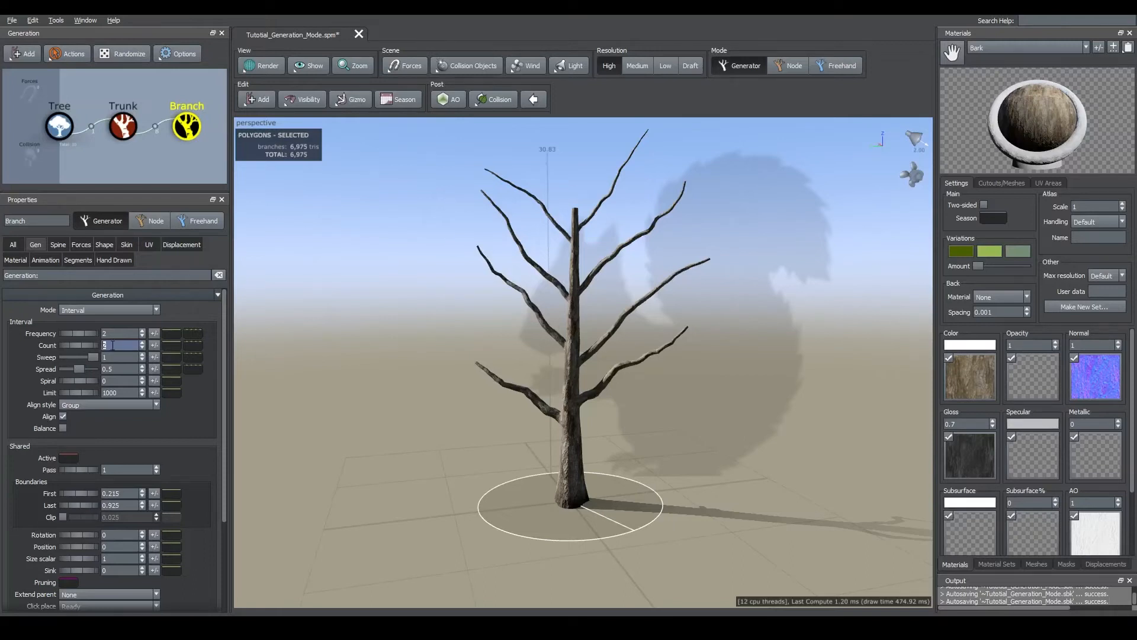
pyautogui.scroll(2, 573, 426)
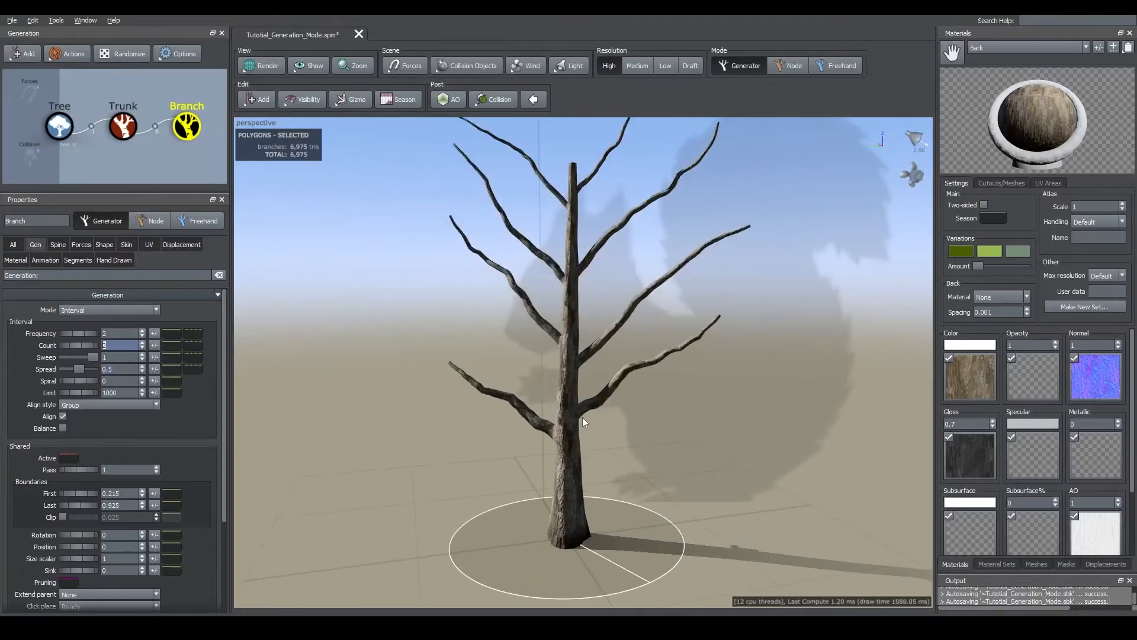
pyautogui.moveTo(582, 417); pyautogui.dragTo(581, 416)
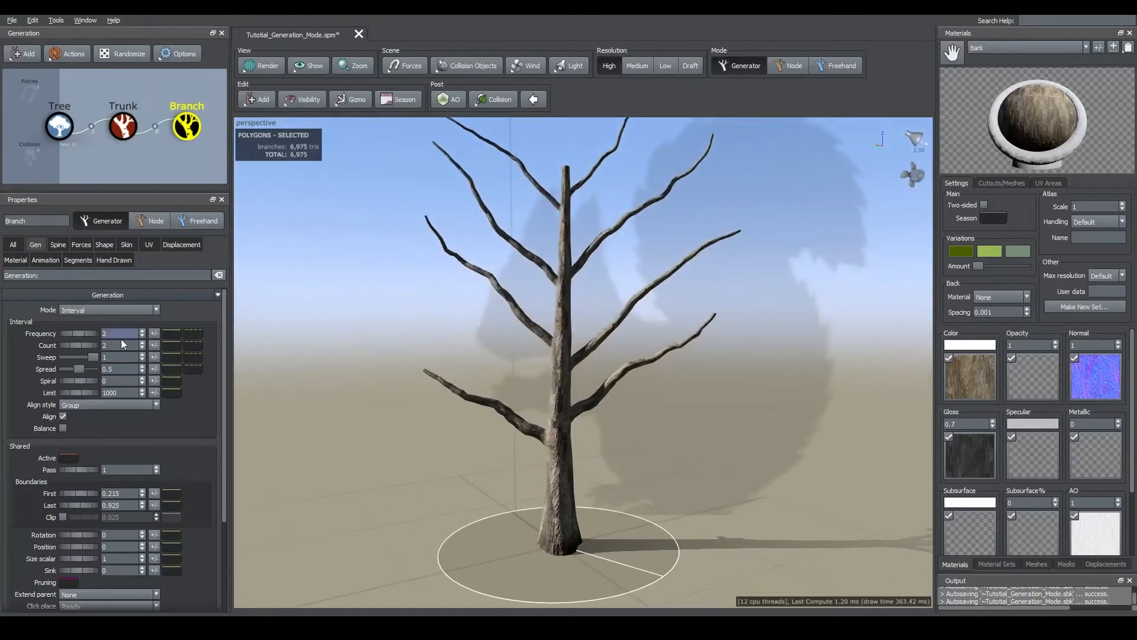
# Try an interval count of 1 together with a frequency of 1
pyautogui.write('1')
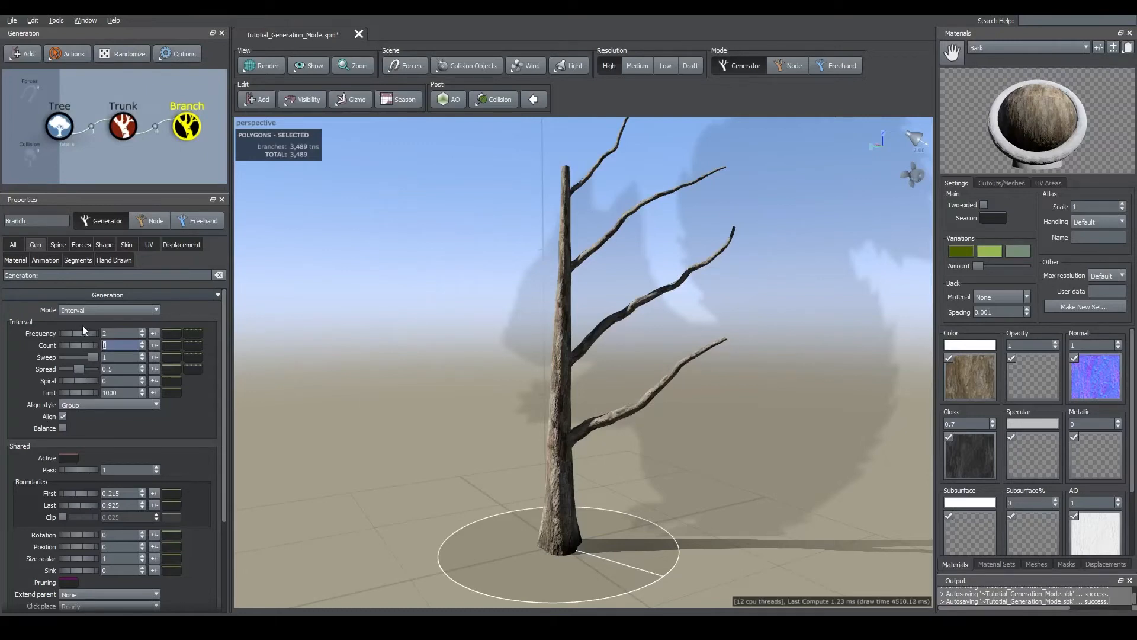
pyautogui.click(54, 330)
pyautogui.write('1')
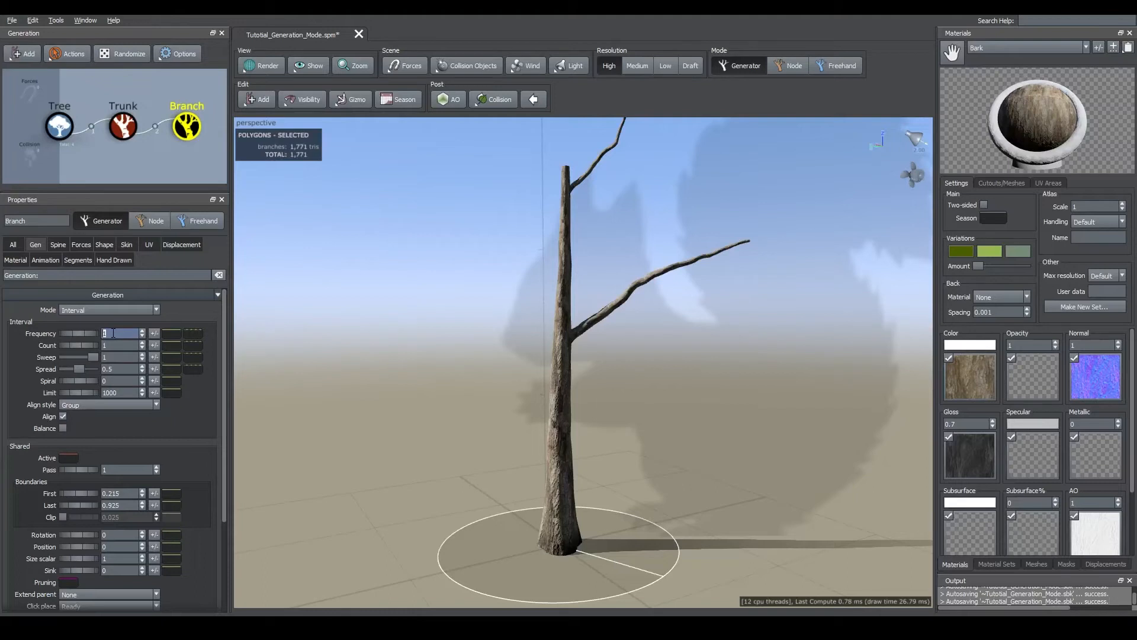
# Set the interval frequency to 3 and inspect the branch spacing along the trunk
pyautogui.write('3')
pyautogui.press('Return')
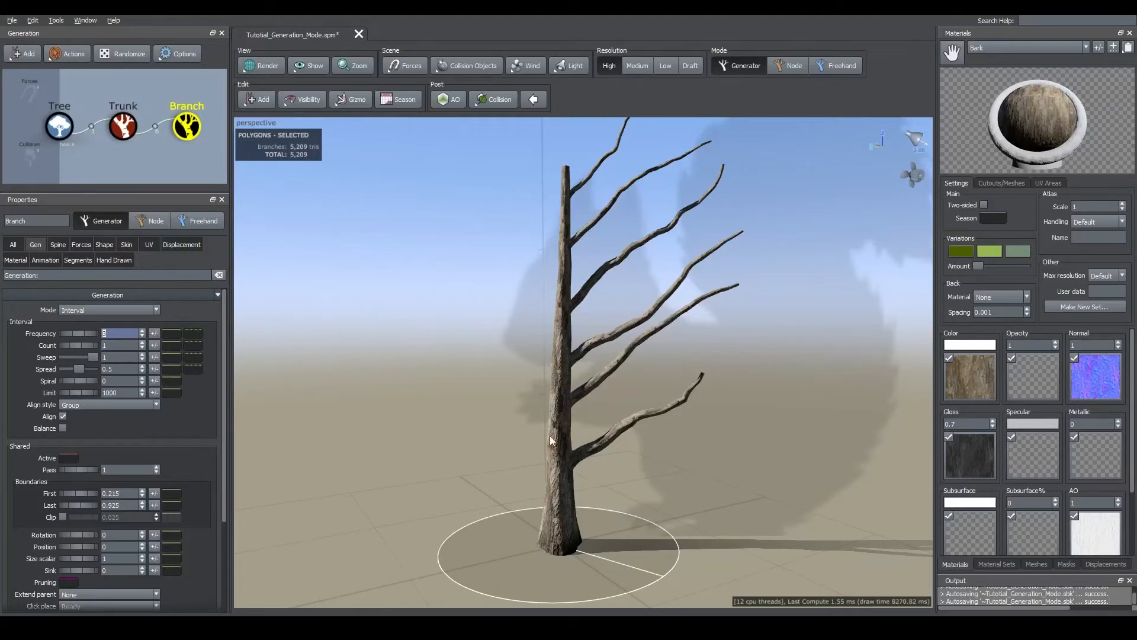
pyautogui.moveTo(550, 440); pyautogui.dragTo(550, 456)
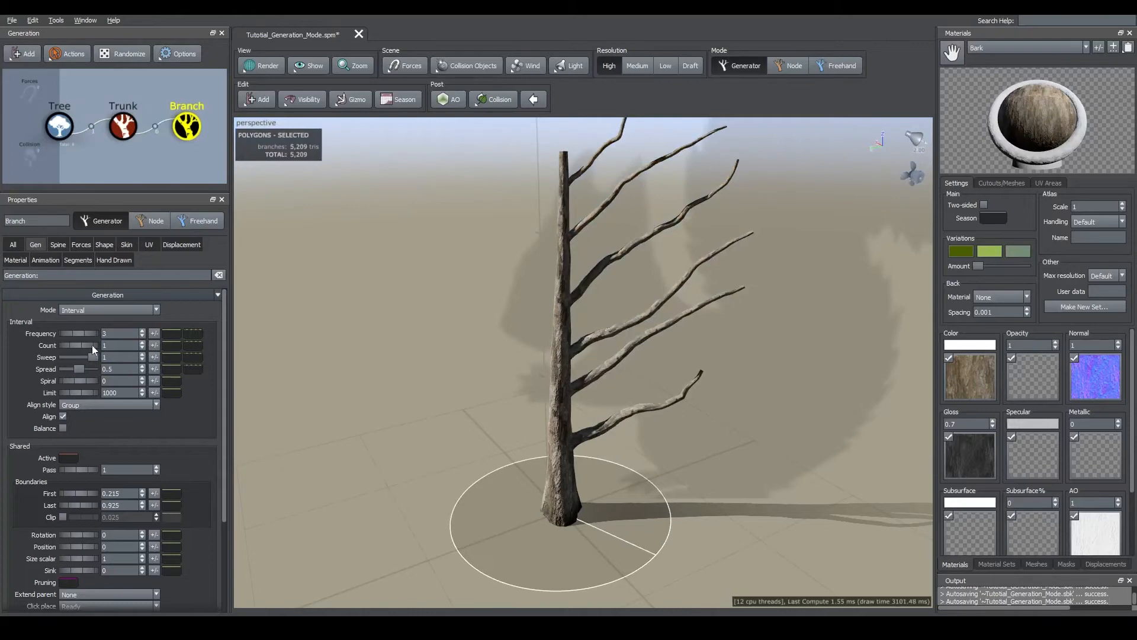
# Set the interval count to 5 and inspect the fuller branch groups from several angles
pyautogui.write('5')
pyautogui.press('Return')
pyautogui.moveTo(593, 468); pyautogui.dragTo(570, 386)
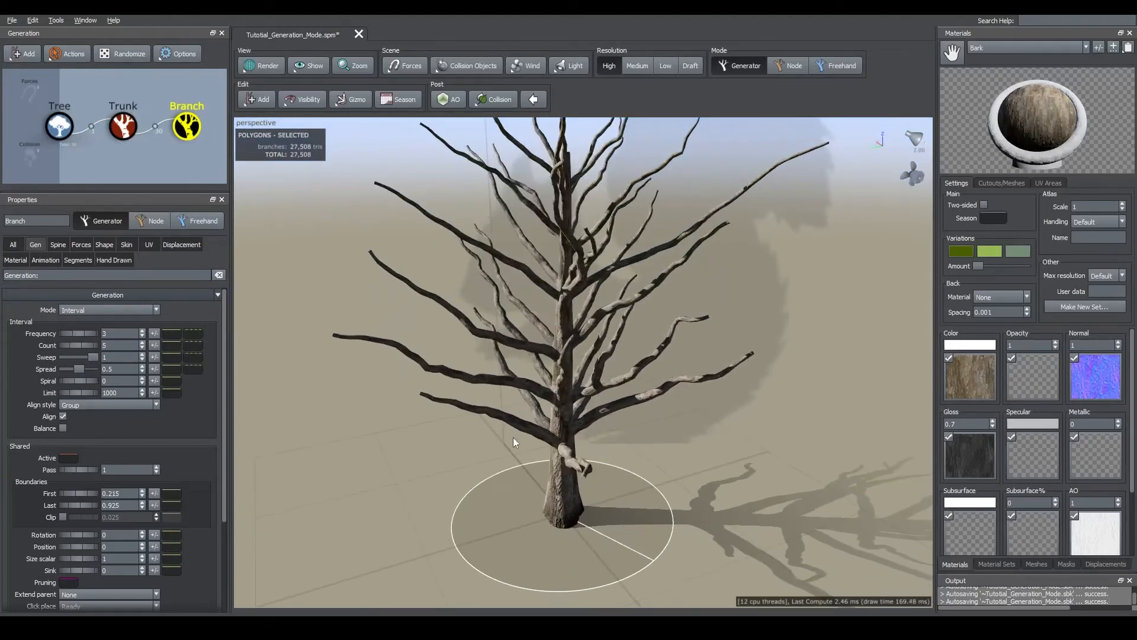
pyautogui.moveTo(568, 408); pyautogui.dragTo(577, 388)
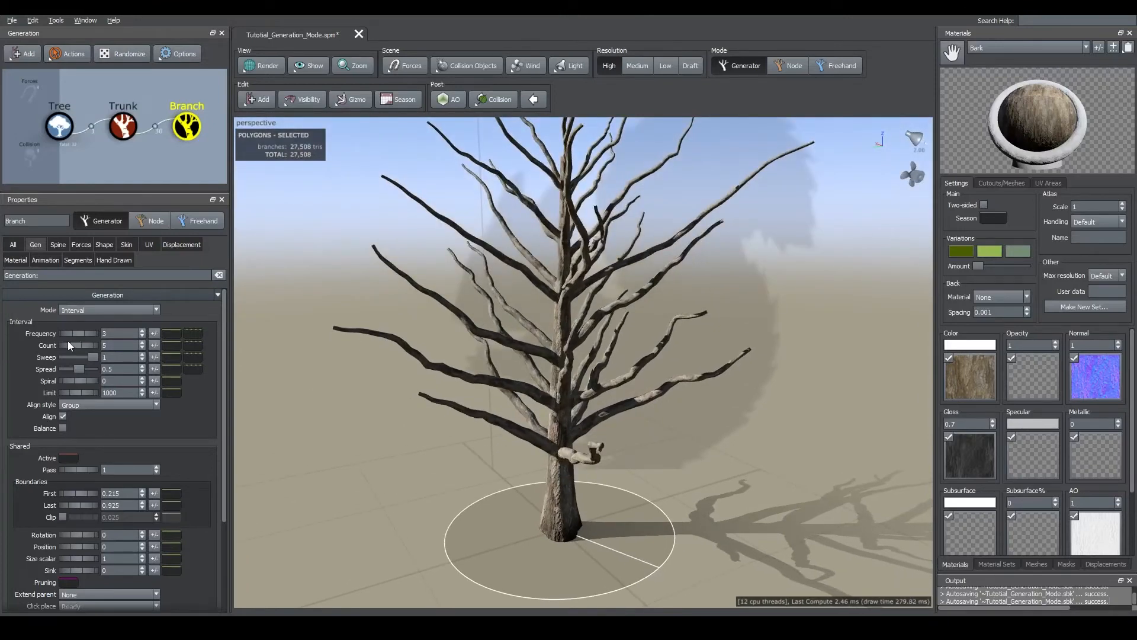
pyautogui.click(104, 345)
pyautogui.moveTo(577, 353); pyautogui.dragTo(609, 345)
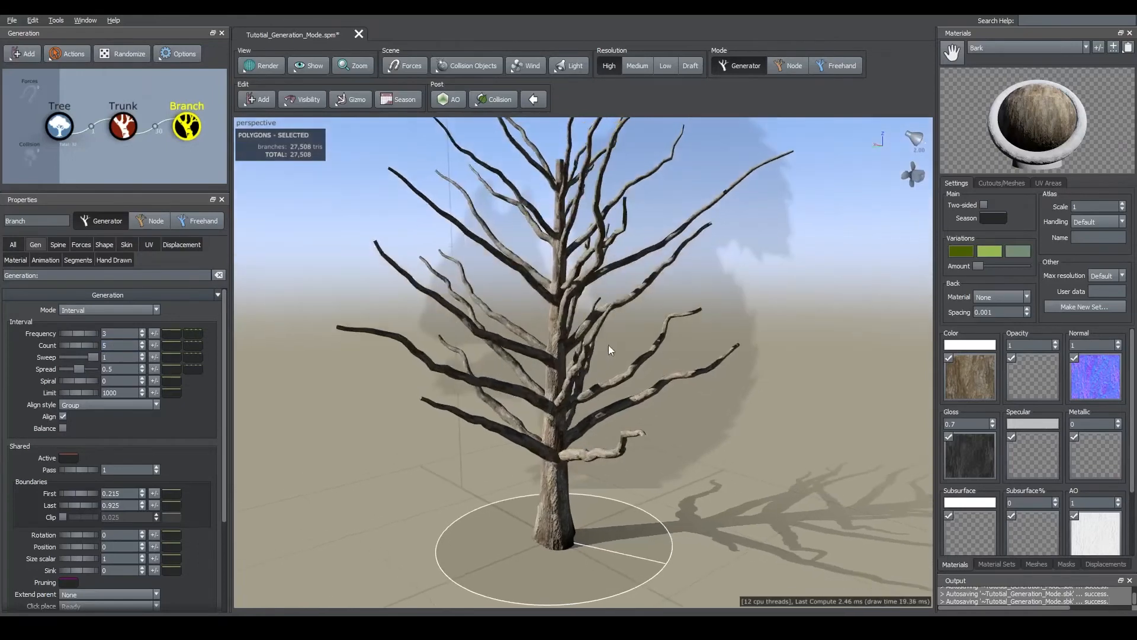
# Reduce the interval sweep to 0.939 and inspect the branches around the trunk
pyautogui.click(115, 380)
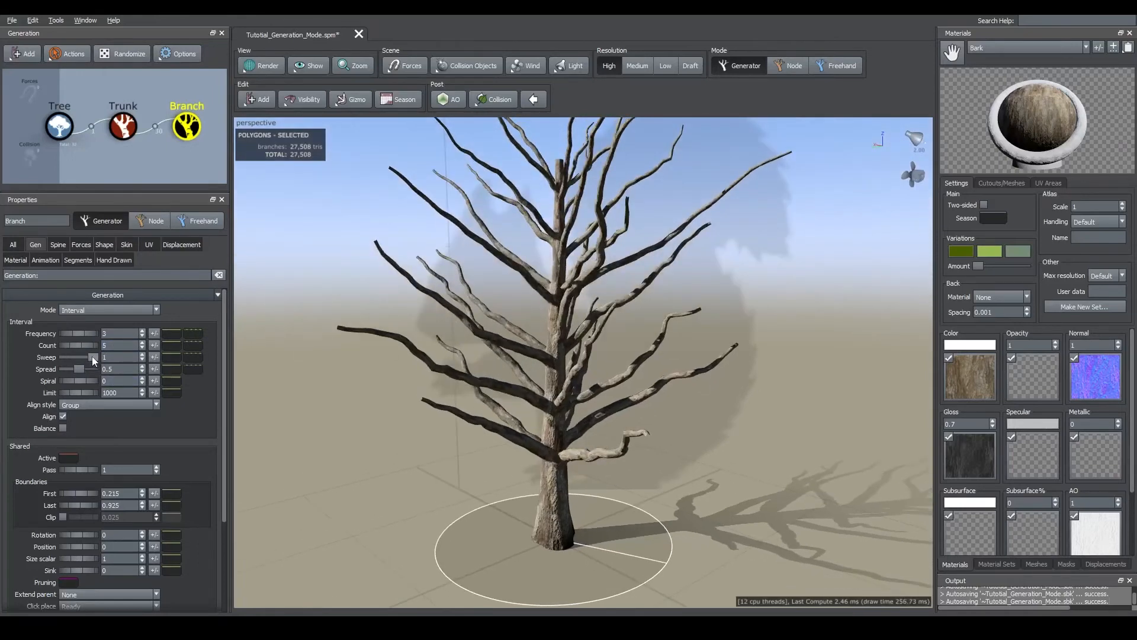
pyautogui.moveTo(92, 356); pyautogui.dragTo(90, 358)
pyautogui.moveTo(560, 292); pyautogui.dragTo(523, 364)
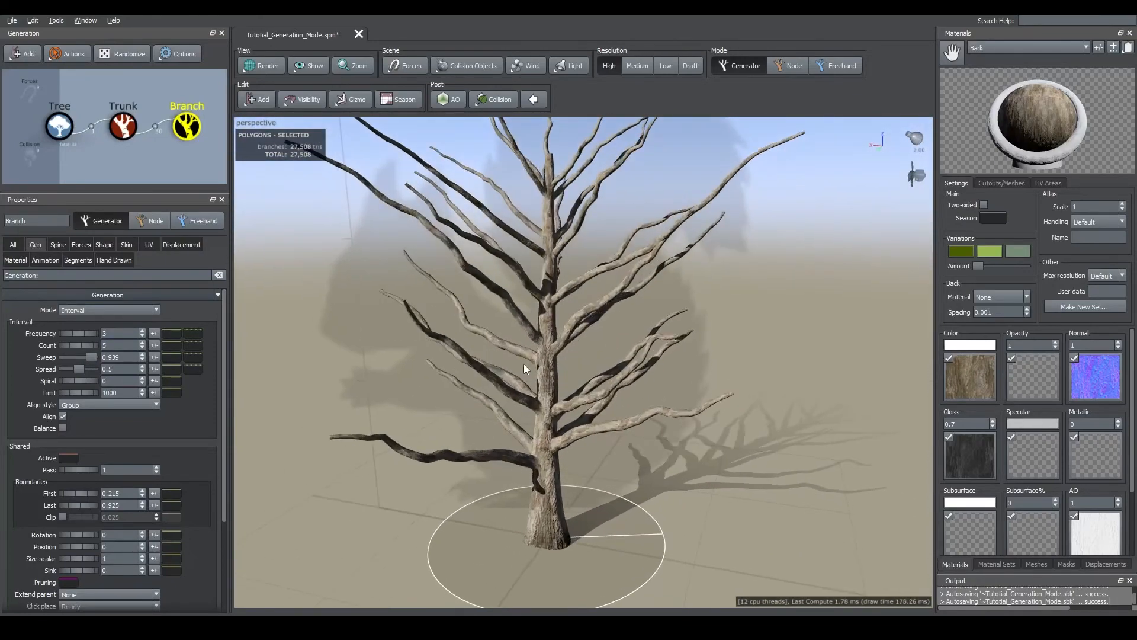
# Set the interval spread to 0.51 and the spiral to 0.47, inspecting the branches from above and the side
pyautogui.moveTo(77, 367)
pyautogui.mouseDown()
pyautogui.moveTo(8, 371)
pyautogui.moveTo(77, 372)
pyautogui.mouseUp()
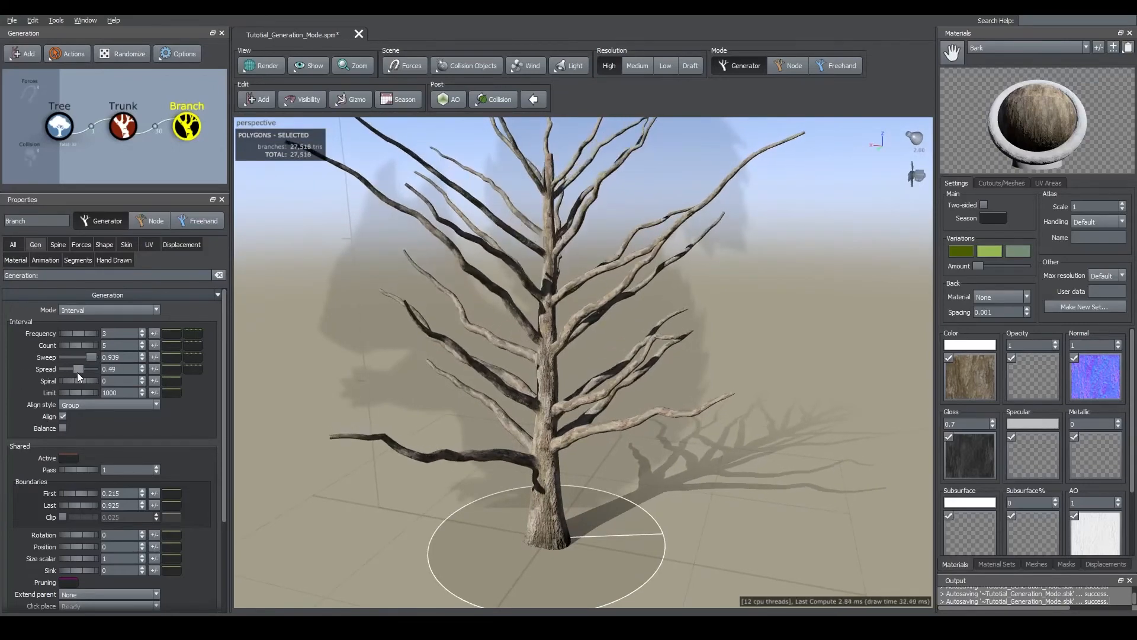
pyautogui.moveTo(499, 317); pyautogui.dragTo(620, 353)
pyautogui.scroll(-3, 641, 372)
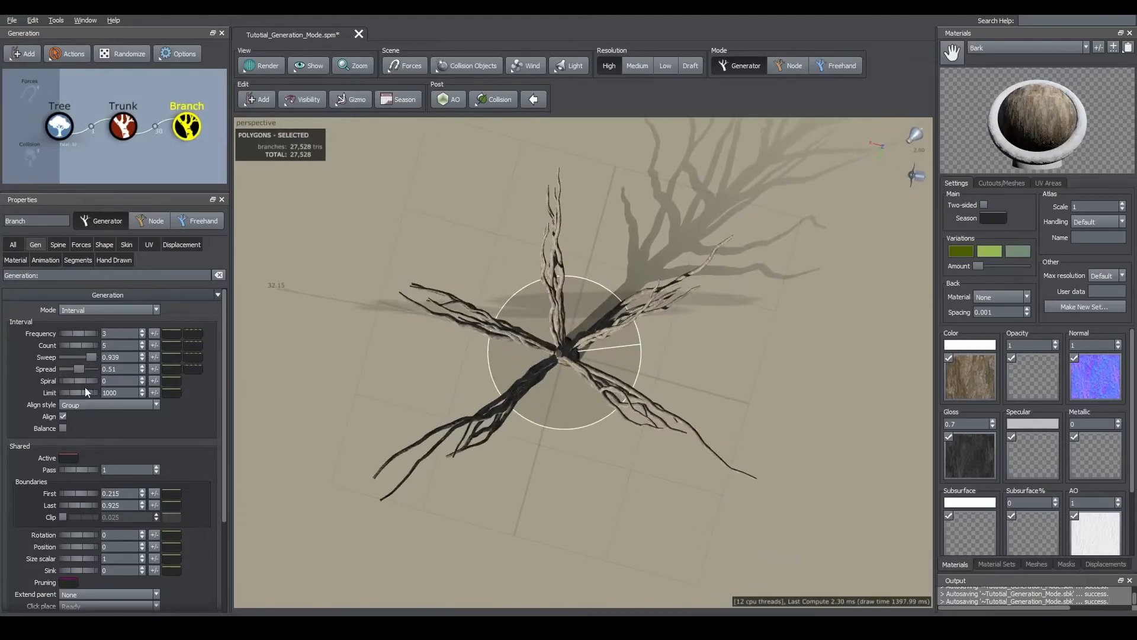
pyautogui.moveTo(73, 379); pyautogui.dragTo(100, 383)
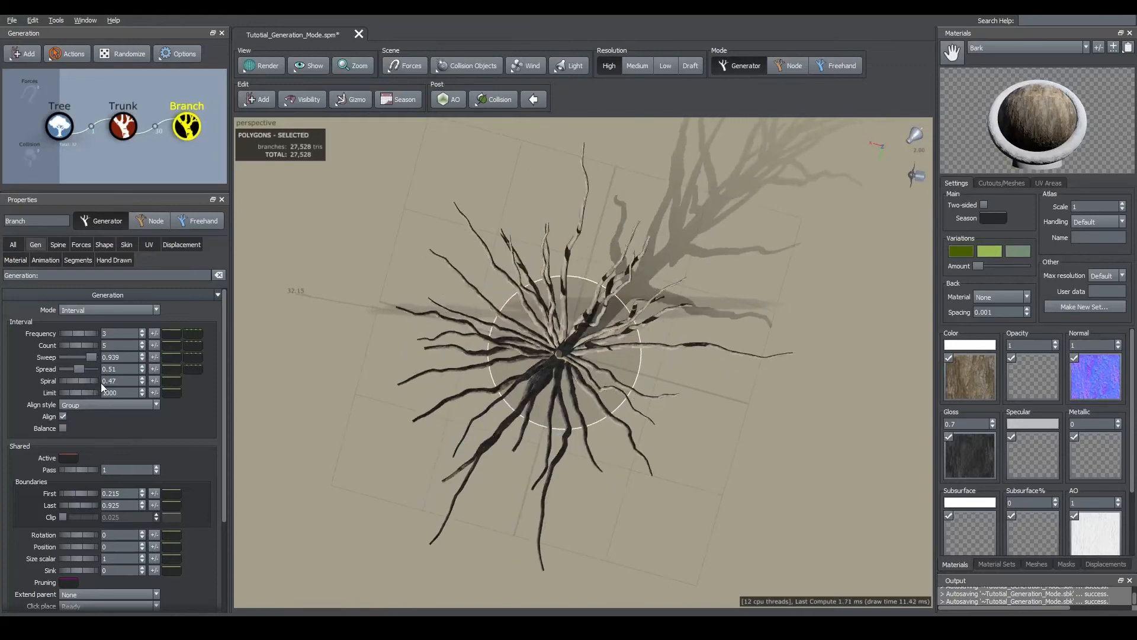
pyautogui.moveTo(661, 379); pyautogui.dragTo(665, 279)
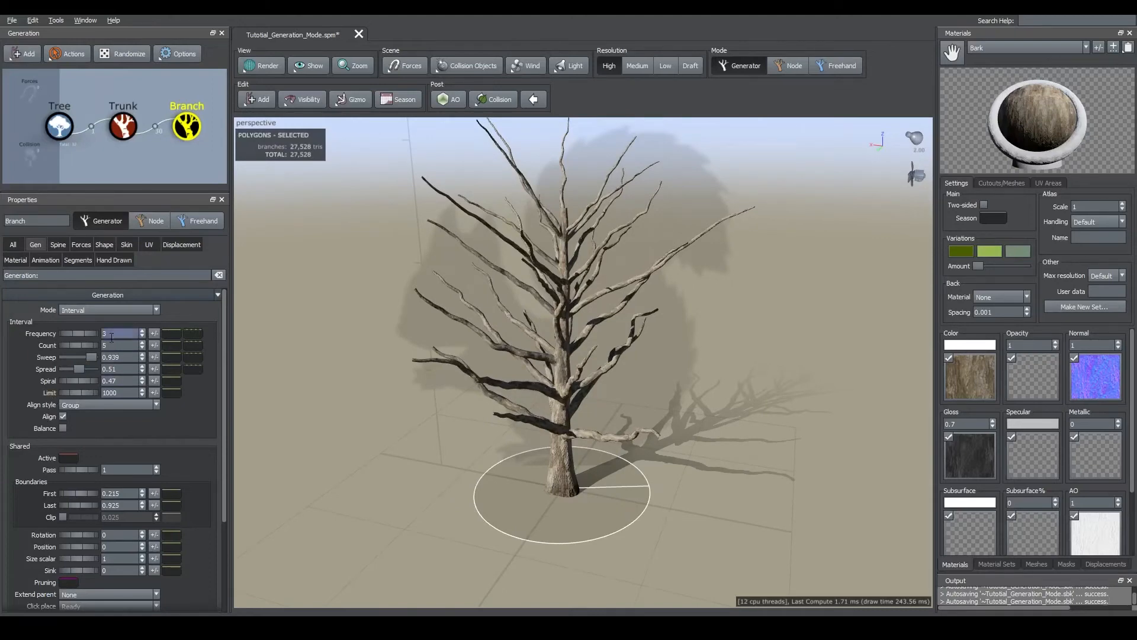
# Try an interval limit of 3 and inspect the branch groups near the treetop
pyautogui.moveTo(118, 393); pyautogui.dragTo(87, 386)
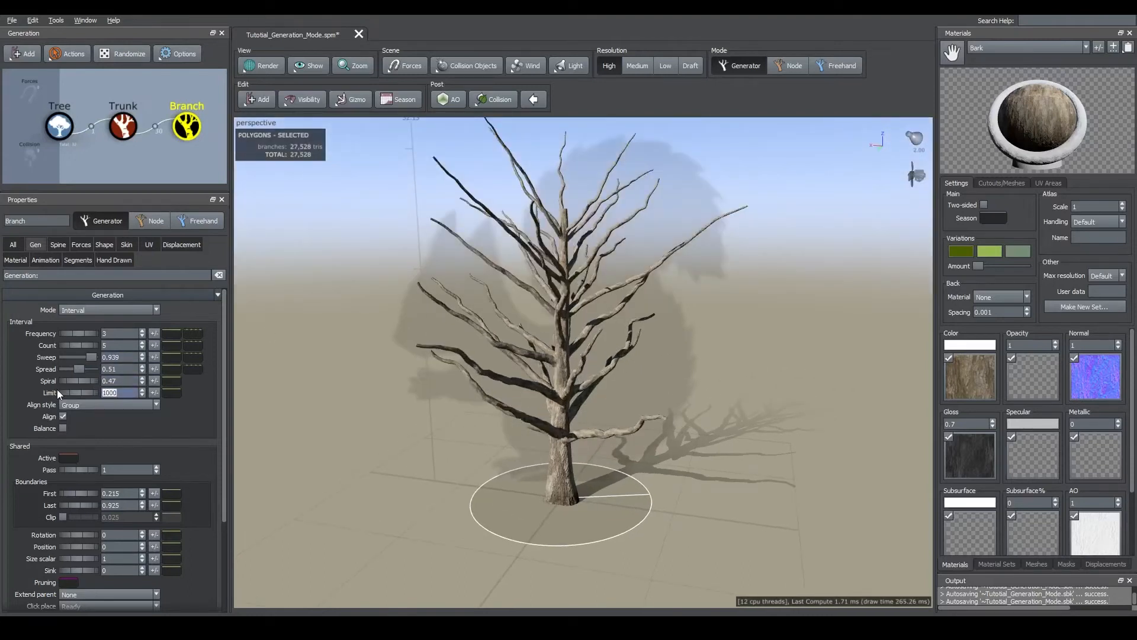
pyautogui.write('3')
pyautogui.press('Return')
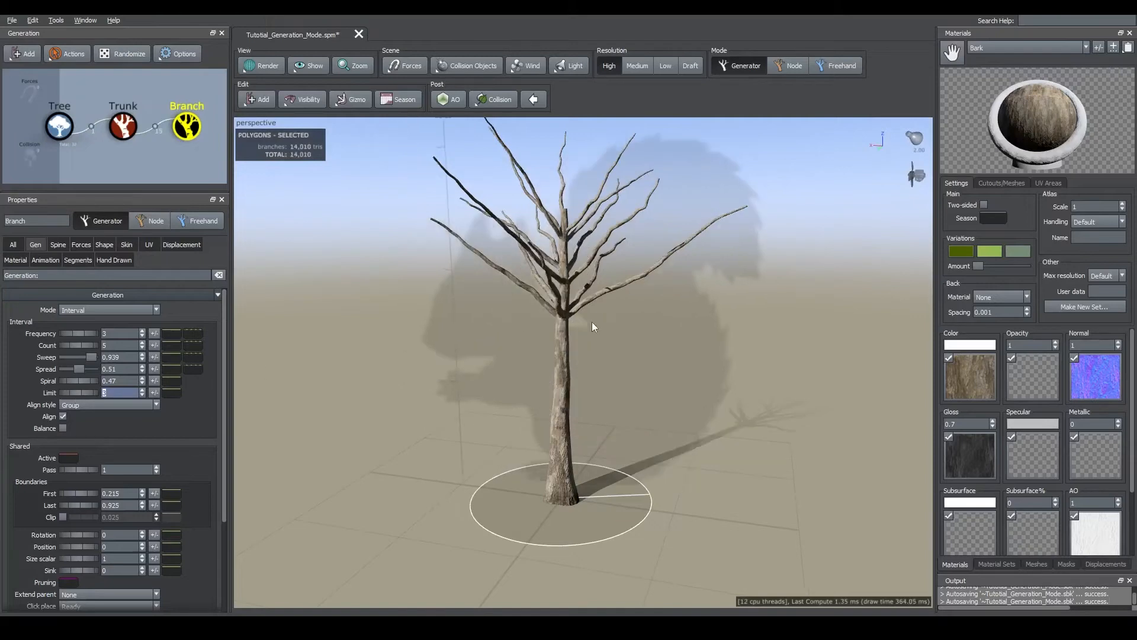
pyautogui.moveTo(592, 321)
pyautogui.mouseDown()
pyautogui.moveTo(541, 321)
pyautogui.moveTo(577, 315)
pyautogui.mouseUp()
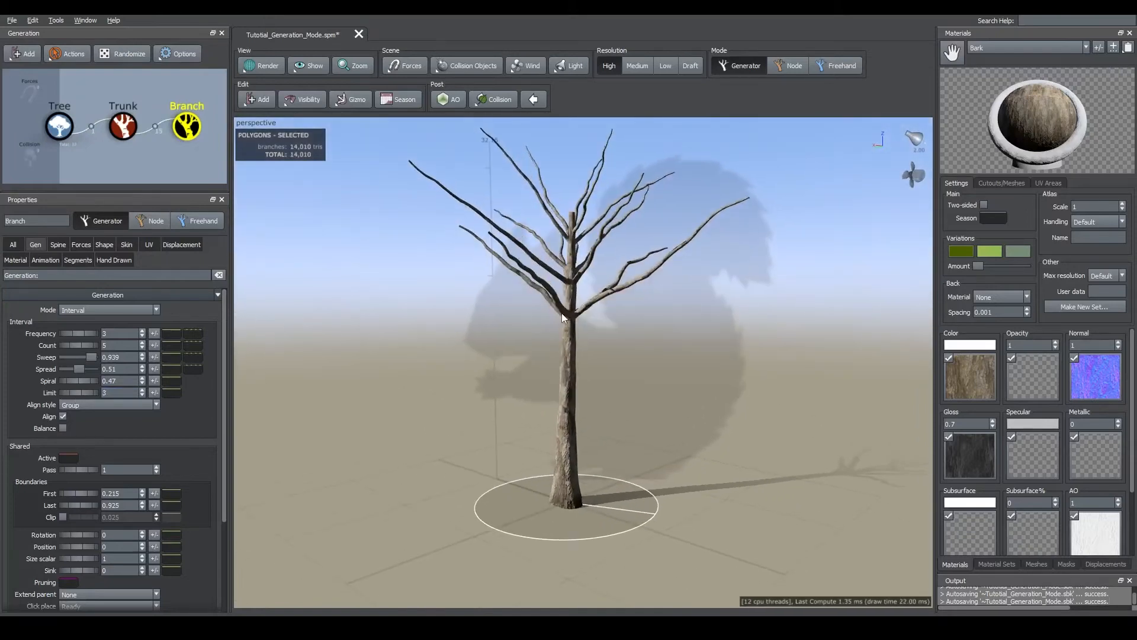
pyautogui.scroll(2, 561, 314)
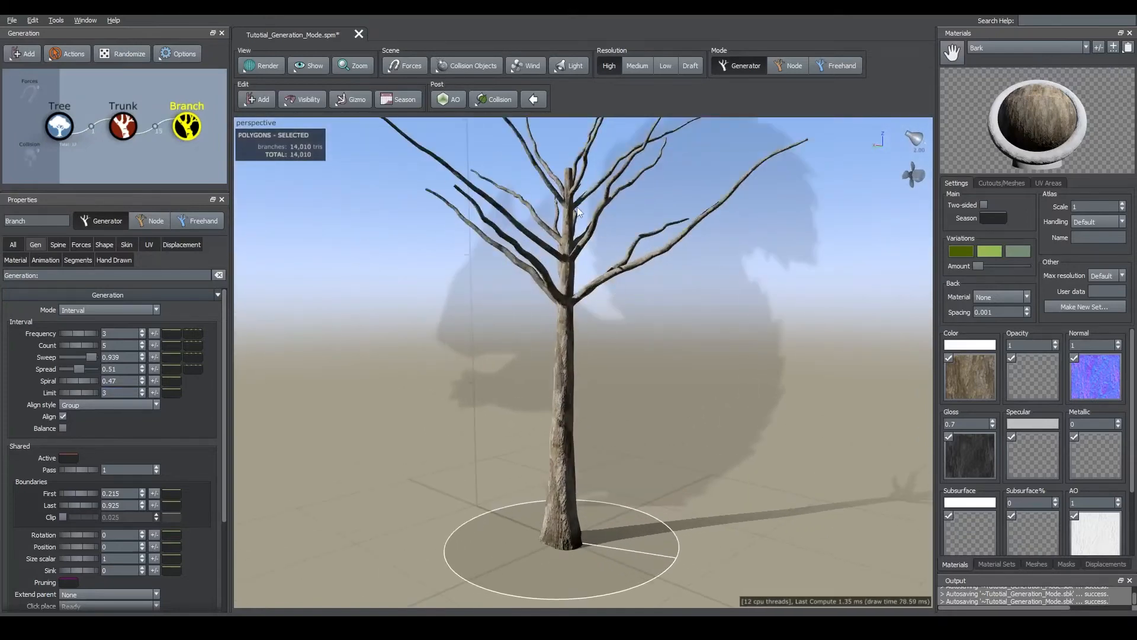
# Try interval limits of 1 and 2 on the Branch generator
pyautogui.click(72, 389)
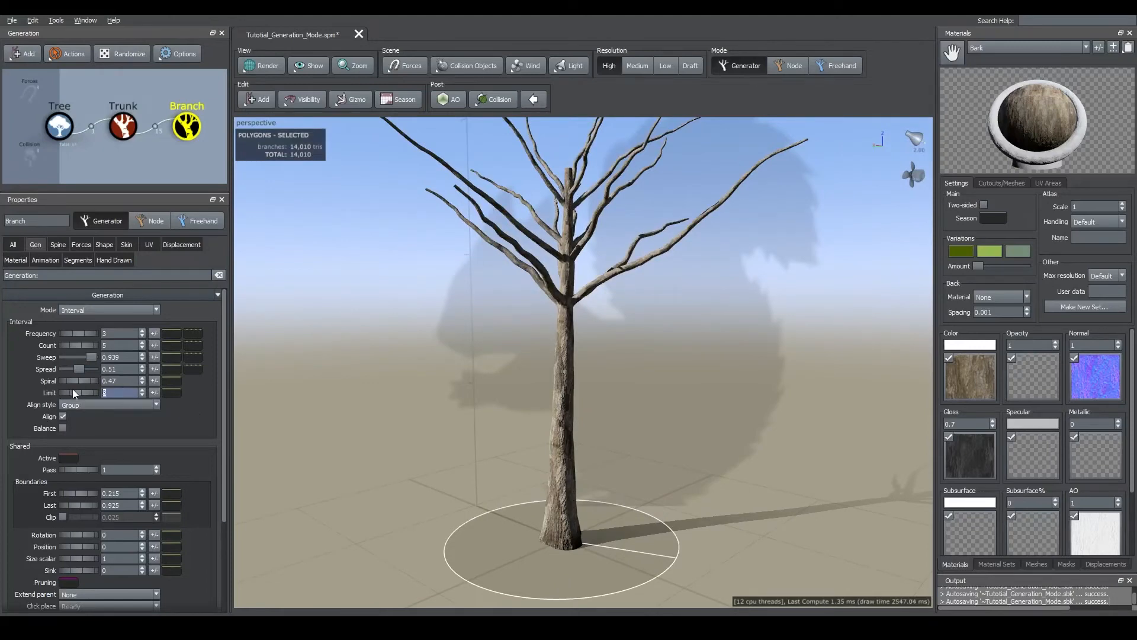
pyautogui.moveTo(75, 391); pyautogui.dragTo(66, 392)
pyautogui.moveTo(607, 318); pyautogui.dragTo(584, 349, button='middle')
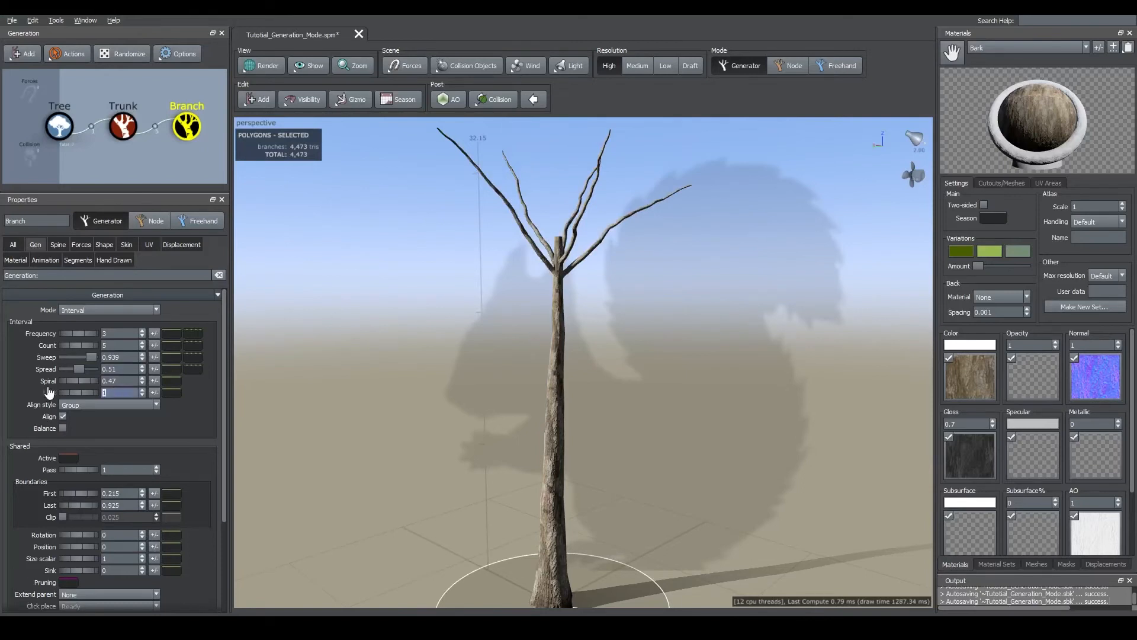
pyautogui.write('2')
pyautogui.press('Return')
# Raise the interval limit to 50 to bring the branches back along the whole trunk
pyautogui.moveTo(546, 310); pyautogui.dragTo(488, 325)
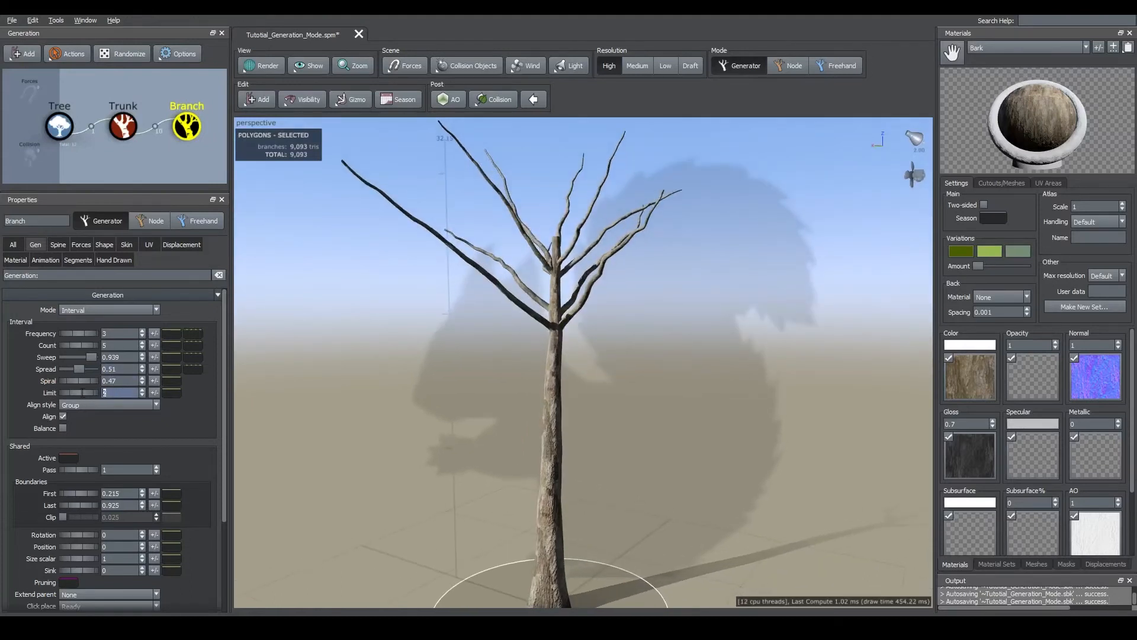
pyautogui.write('500')
pyautogui.press('Return')
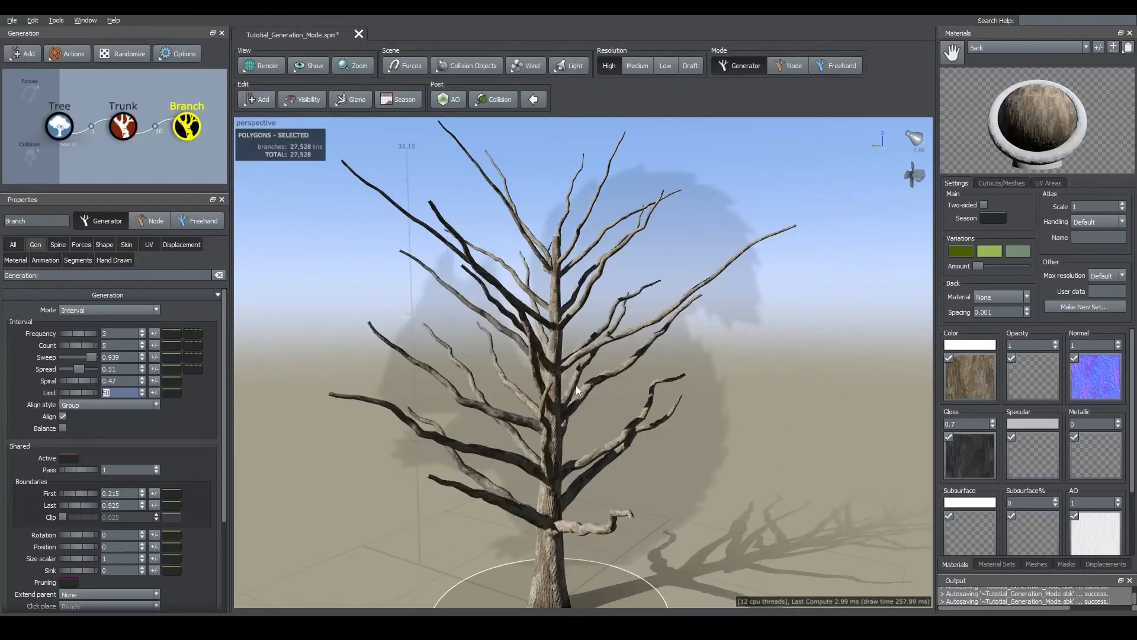
# Set the Branch generator's interval spiral to 0 while viewing the tree from above
pyautogui.scroll(-2, 575, 385)
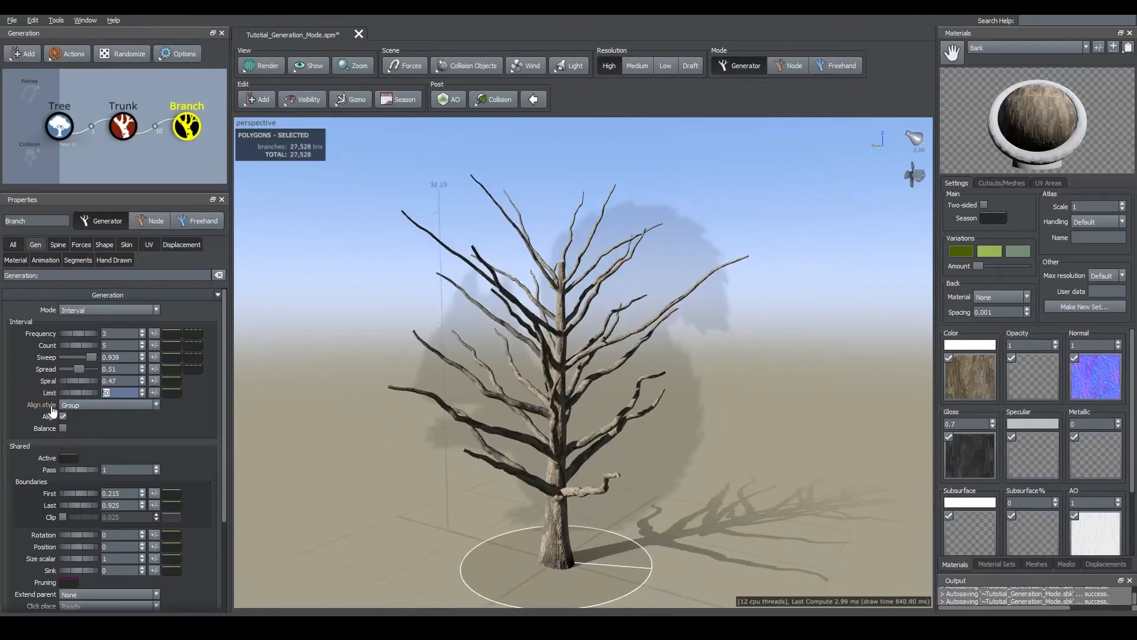
pyautogui.moveTo(673, 396); pyautogui.dragTo(649, 432)
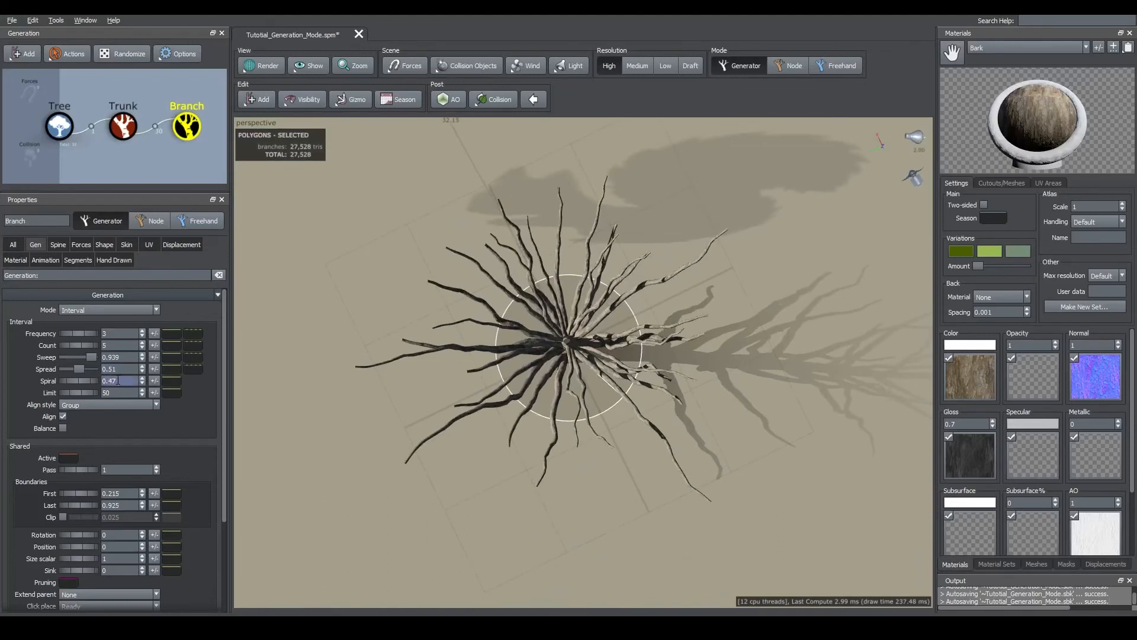
pyautogui.moveTo(119, 381); pyautogui.dragTo(40, 382)
pyautogui.write('0')
pyautogui.press('Return')
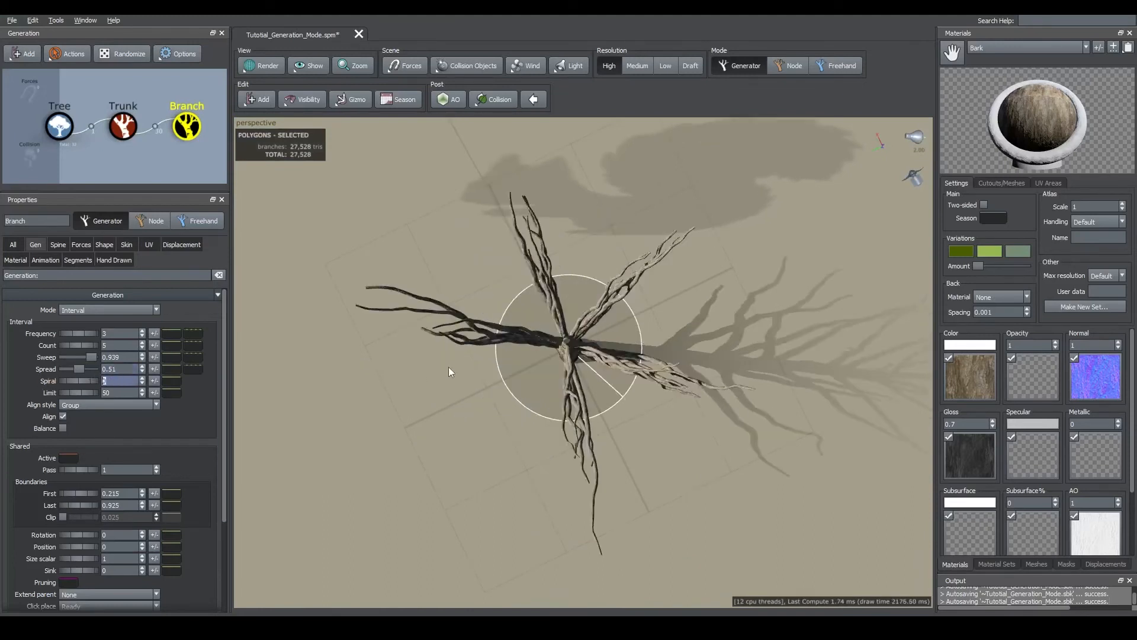
# Switch the interval Balance option on and off twice to compare the branch arrangements, and return to a side view
pyautogui.click(63, 428)
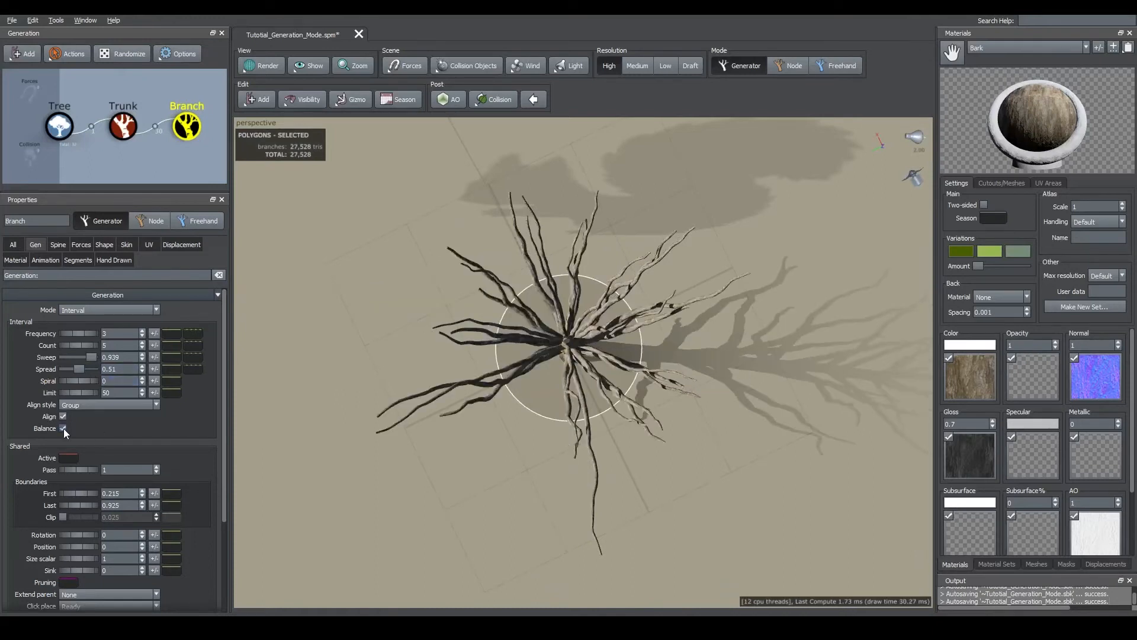
pyautogui.click(63, 428)
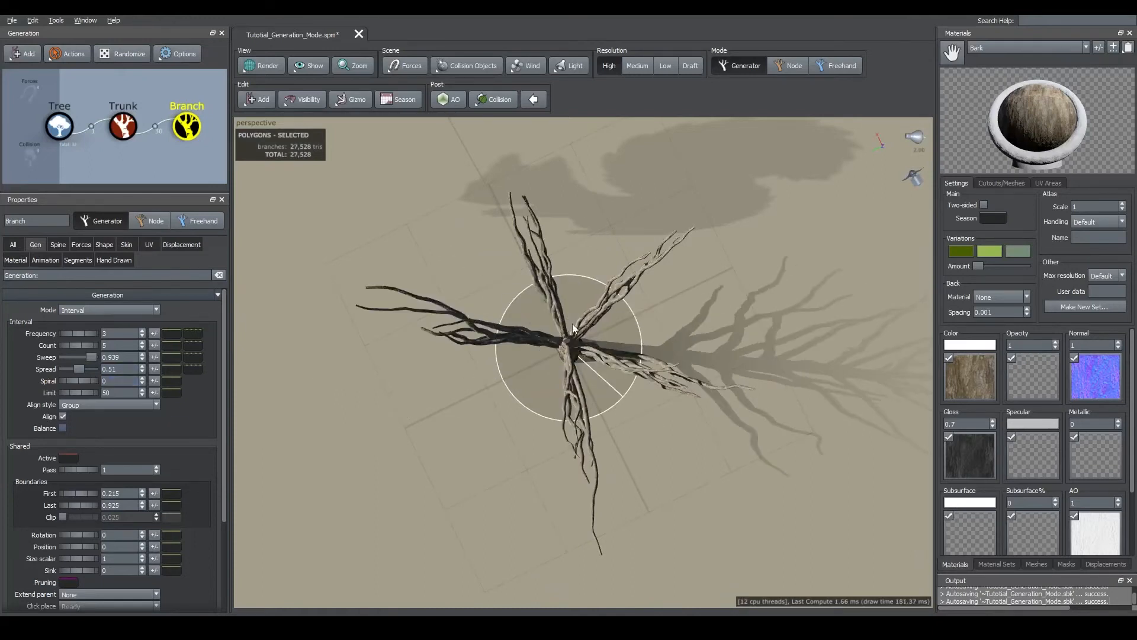
pyautogui.click(63, 429)
pyautogui.click(63, 428)
pyautogui.moveTo(640, 361); pyautogui.dragTo(664, 271)
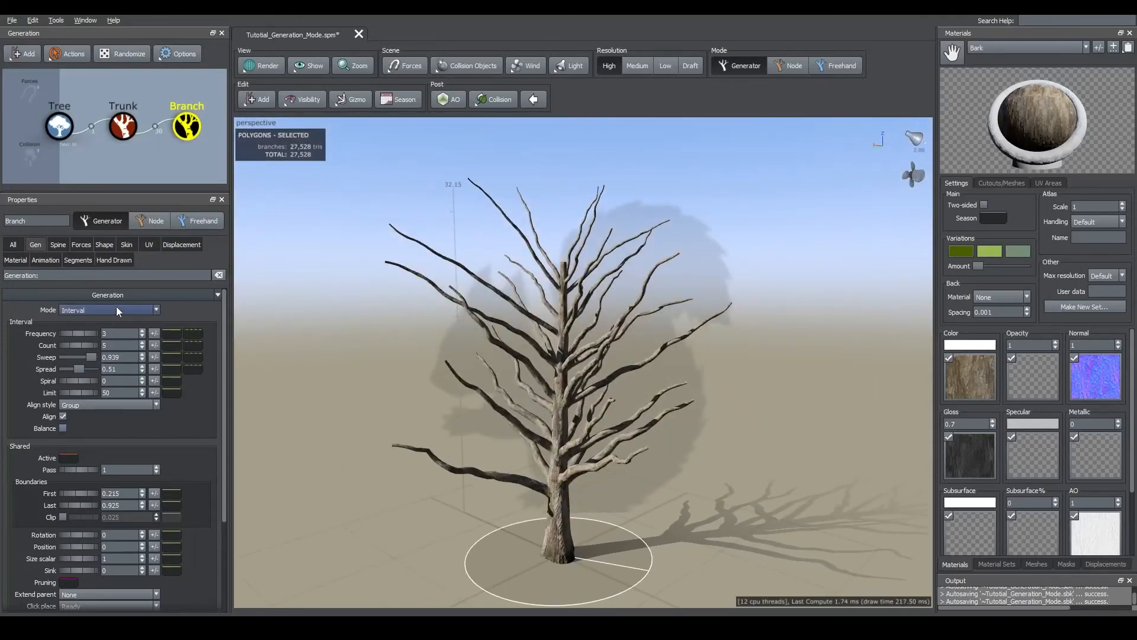
# Change the Branch generator's mode to Bifurcation and inspect the tree from another side
pyautogui.click(73, 312)
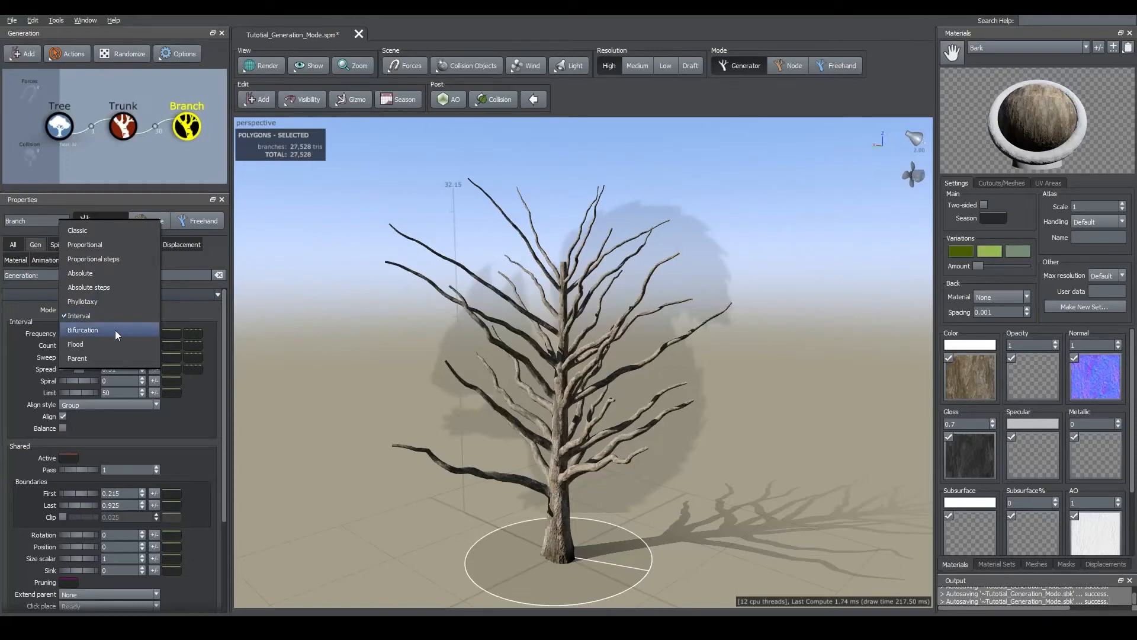
pyautogui.click(98, 331)
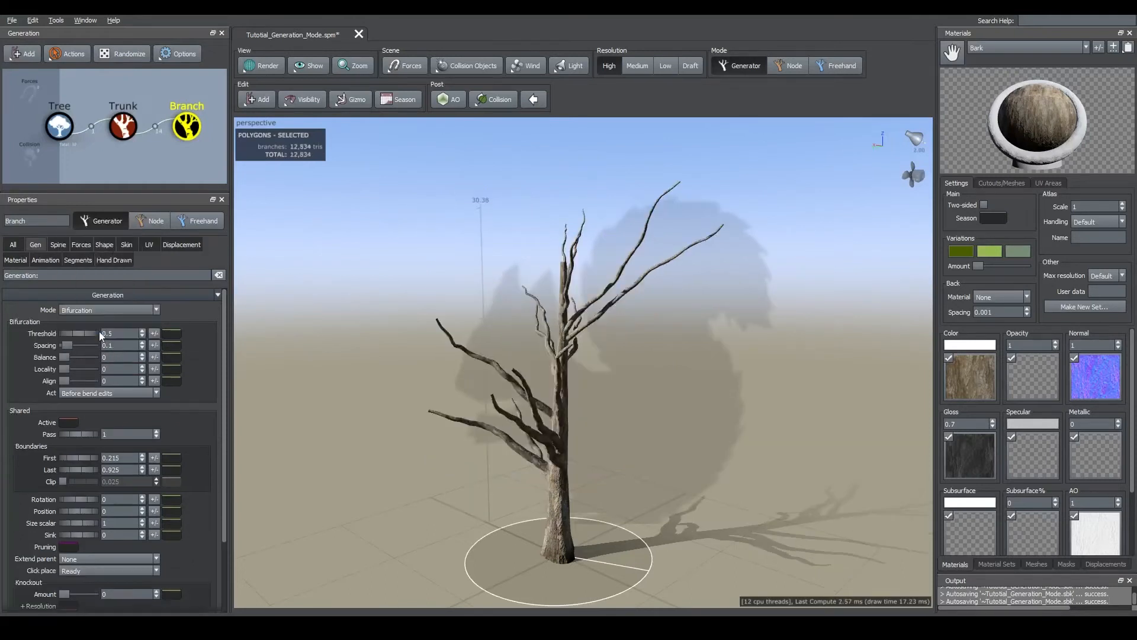
pyautogui.moveTo(526, 357); pyautogui.dragTo(578, 359)
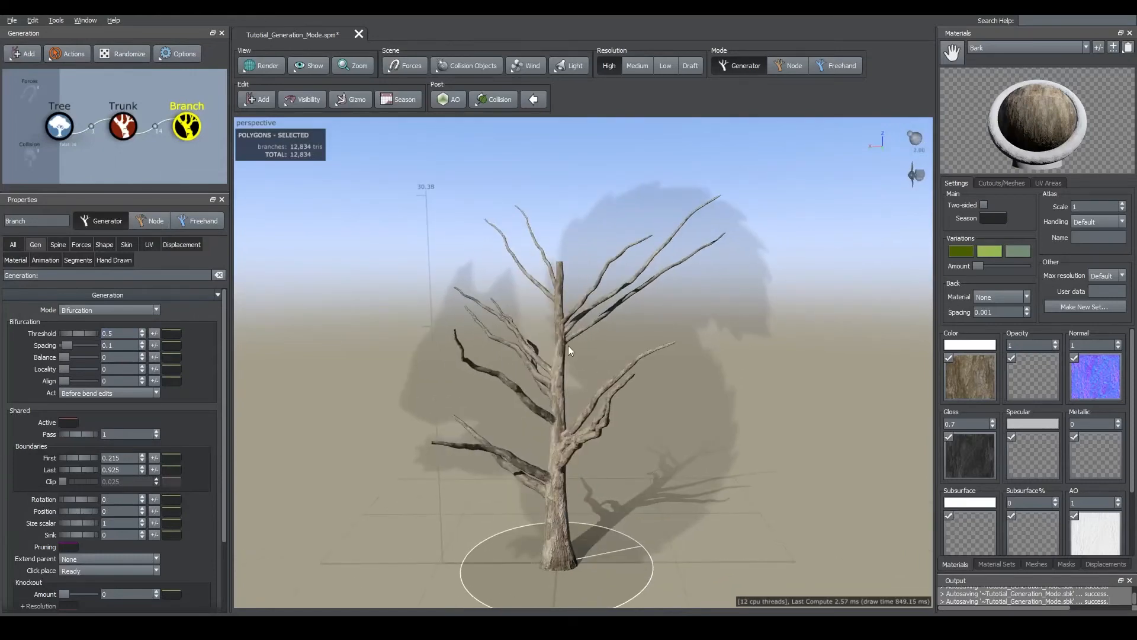
# Open Paint, enlarge the blank canvas to 739 × 512 px and reposition the window for sketching
pyautogui.click(143, 612)
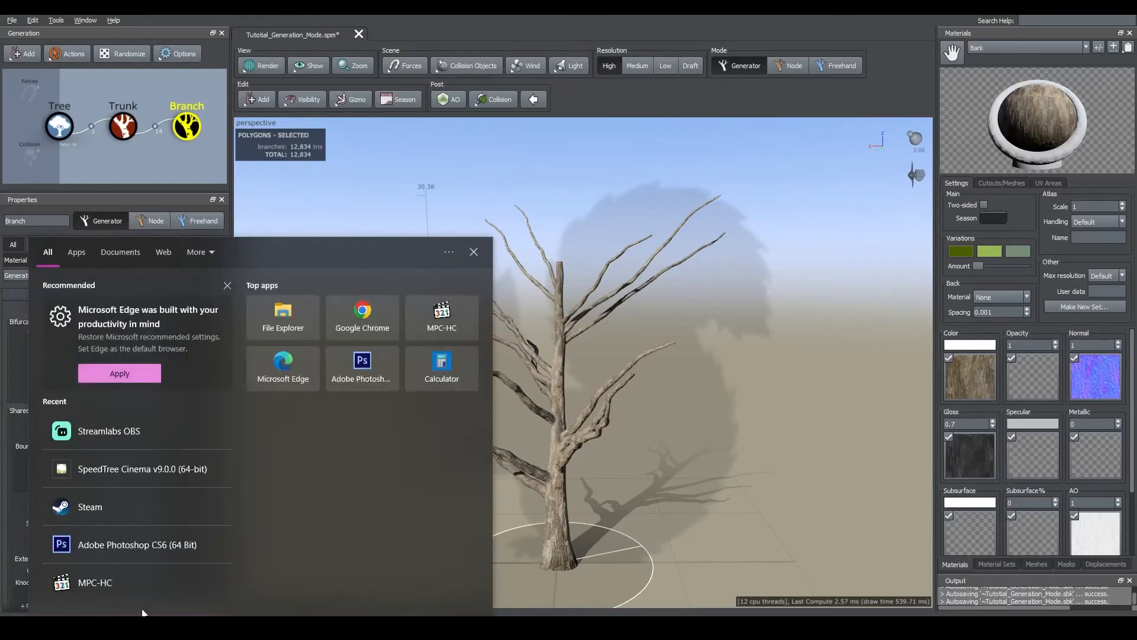
pyautogui.write('n')
pyautogui.press('BackSpace')
pyautogui.write('pai')
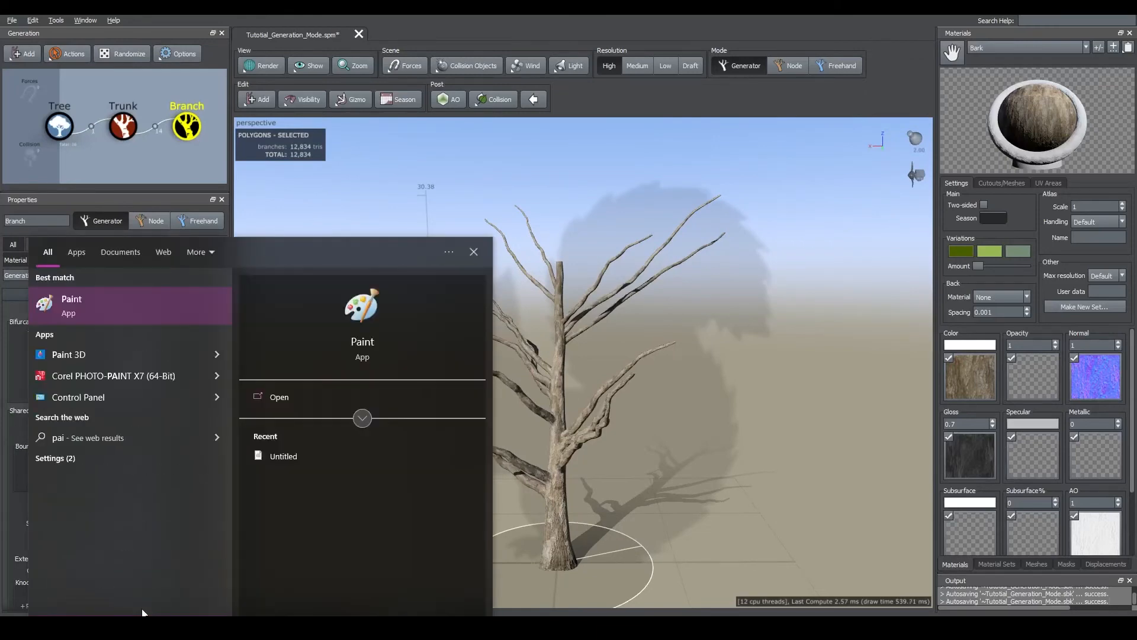
pyautogui.write('n')
pyautogui.press('Return')
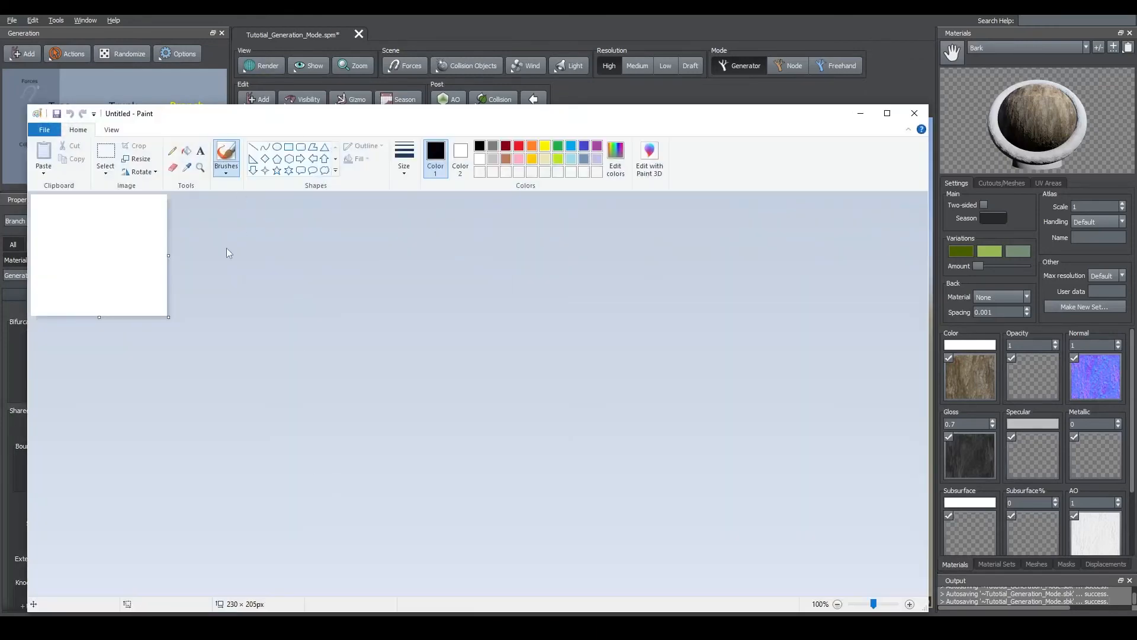
pyautogui.moveTo(169, 317)
pyautogui.mouseDown()
pyautogui.moveTo(418, 419)
pyautogui.moveTo(470, 499)
pyautogui.mouseUp()
pyautogui.moveTo(412, 118)
pyautogui.mouseDown()
pyautogui.moveTo(618, 76)
pyautogui.moveTo(577, 69)
pyautogui.mouseUp()
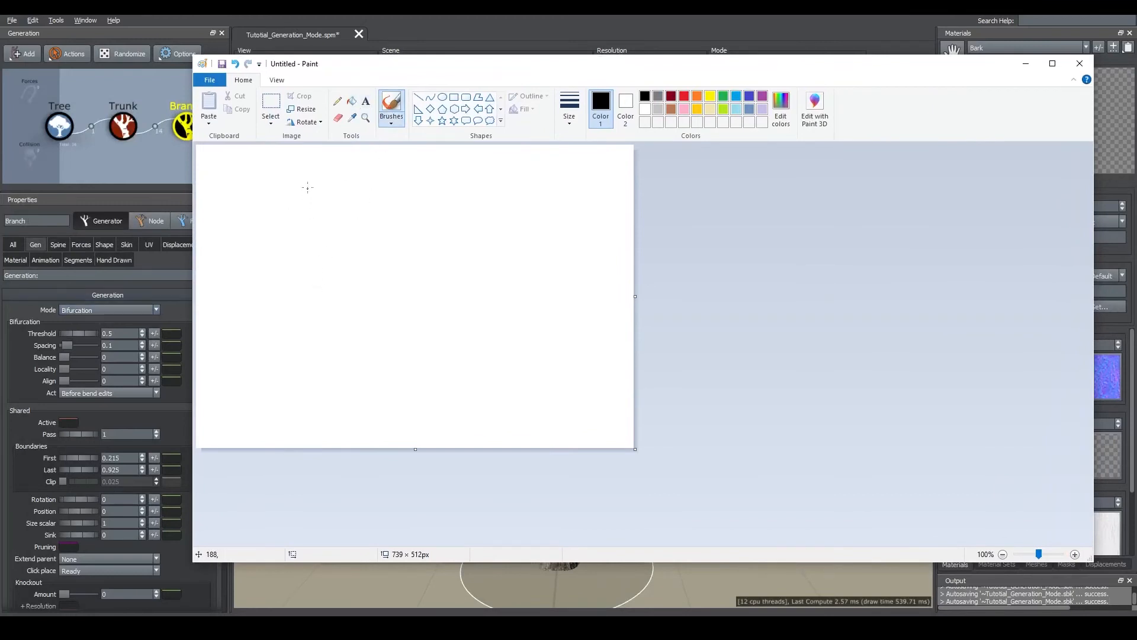
# Sketch a trunk outline flaring at the base, with one bent branch on its right and two on its left
pyautogui.moveTo(309, 175)
pyautogui.mouseDown()
pyautogui.moveTo(308, 335)
pyautogui.moveTo(286, 404)
pyautogui.mouseUp()
pyautogui.moveTo(322, 177); pyautogui.dragTo(336, 400)
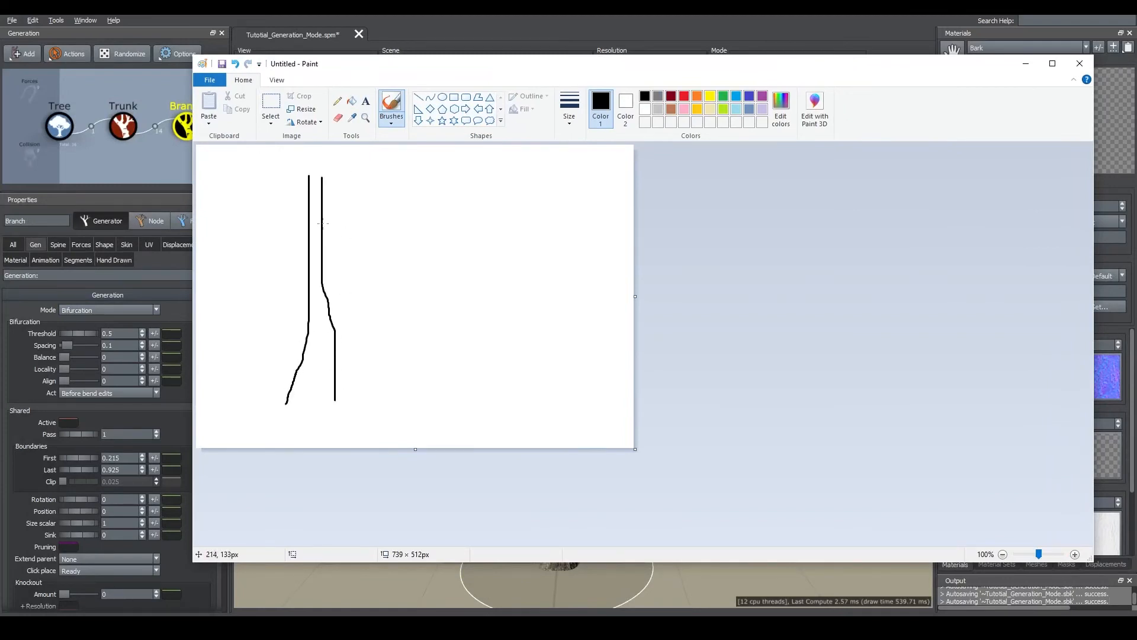
pyautogui.moveTo(322, 228); pyautogui.dragTo(372, 215)
pyautogui.moveTo(373, 216); pyautogui.dragTo(434, 165)
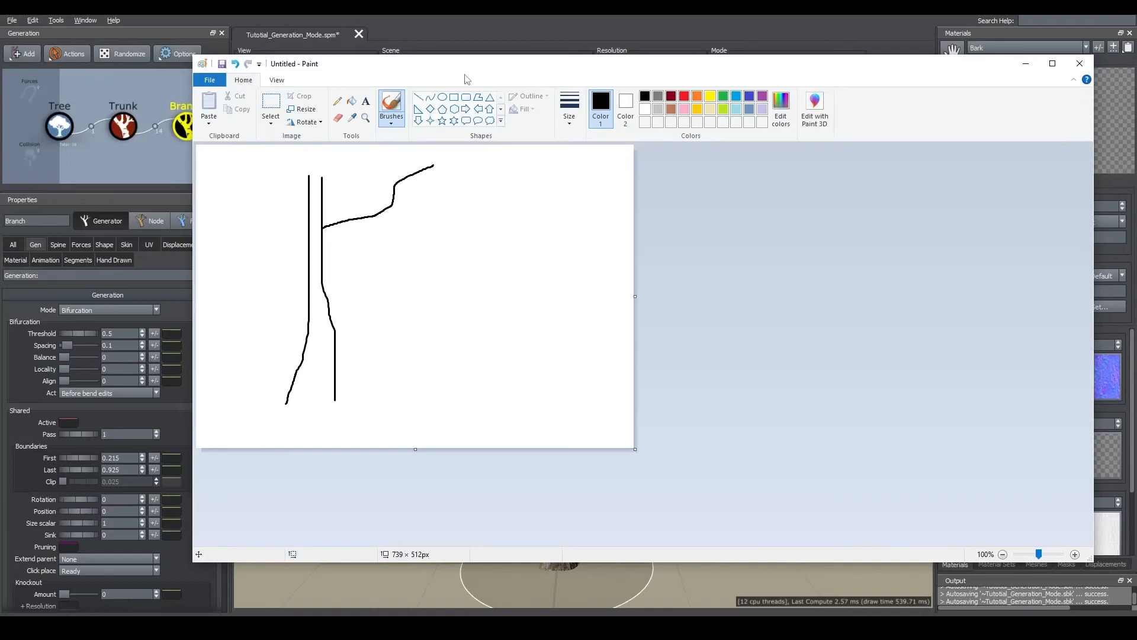
pyautogui.moveTo(451, 67)
pyautogui.mouseDown()
pyautogui.moveTo(553, 71)
pyautogui.moveTo(537, 70)
pyautogui.mouseUp()
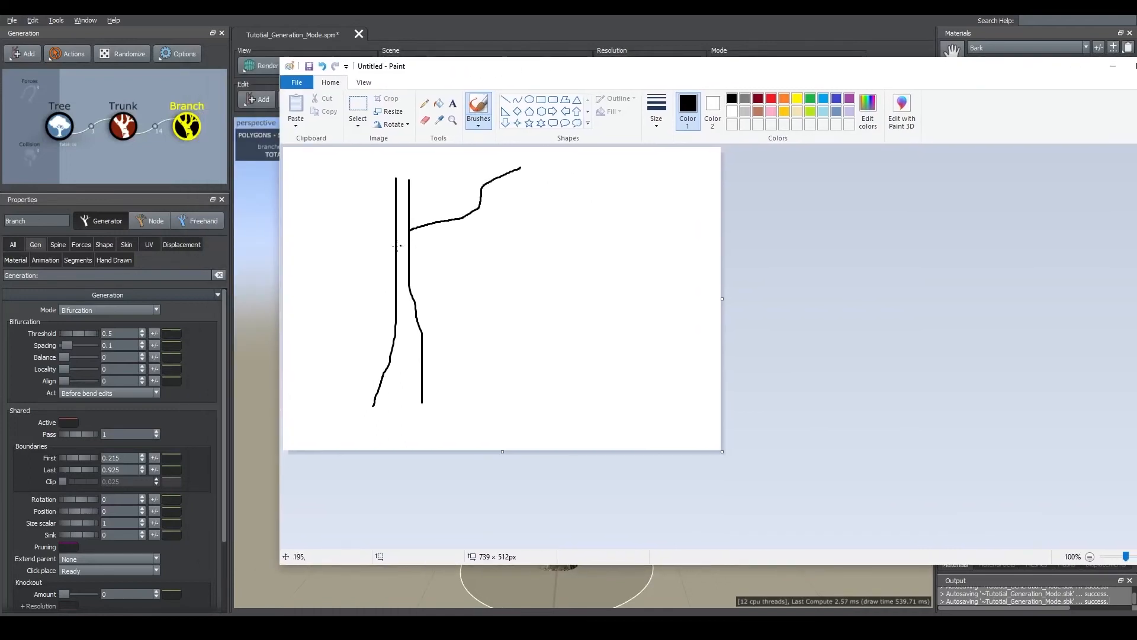
pyautogui.moveTo(397, 250)
pyautogui.mouseDown()
pyautogui.moveTo(368, 247)
pyautogui.moveTo(301, 282)
pyautogui.mouseUp()
pyautogui.moveTo(393, 201); pyautogui.dragTo(323, 178)
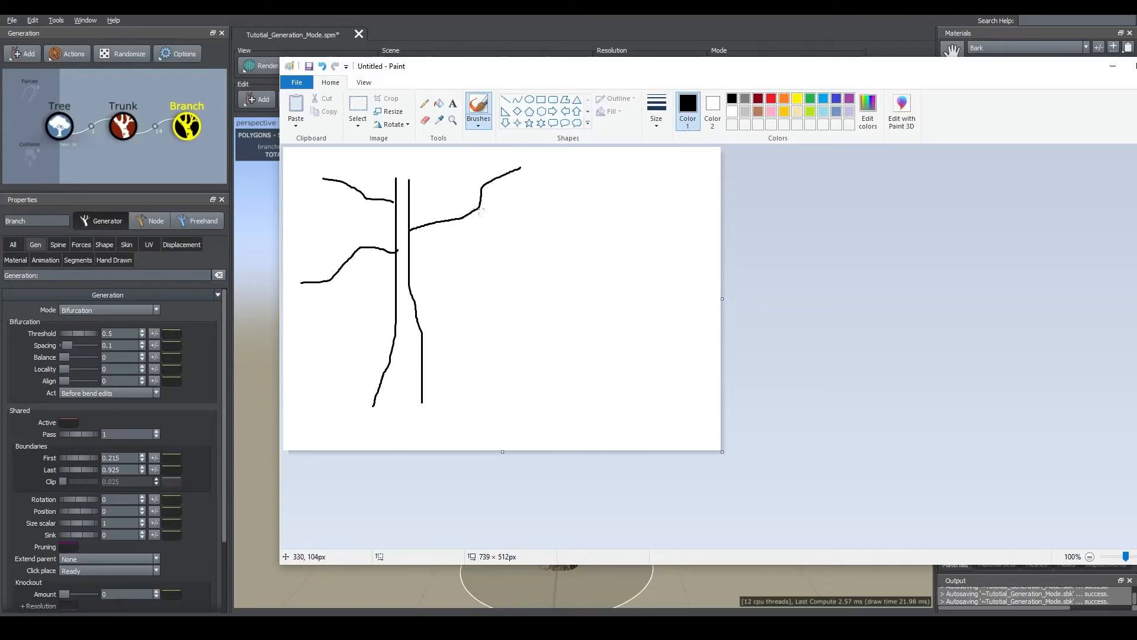
# Draw short forks at the bends of the three sketched branches to illustrate bifurcation
pyautogui.moveTo(478, 208); pyautogui.dragTo(538, 207)
pyautogui.moveTo(366, 199); pyautogui.dragTo(345, 221)
pyautogui.moveTo(359, 247); pyautogui.dragTo(323, 235)
pyautogui.moveTo(330, 280); pyautogui.dragTo(327, 315)
pyautogui.moveTo(482, 188); pyautogui.dragTo(461, 164)
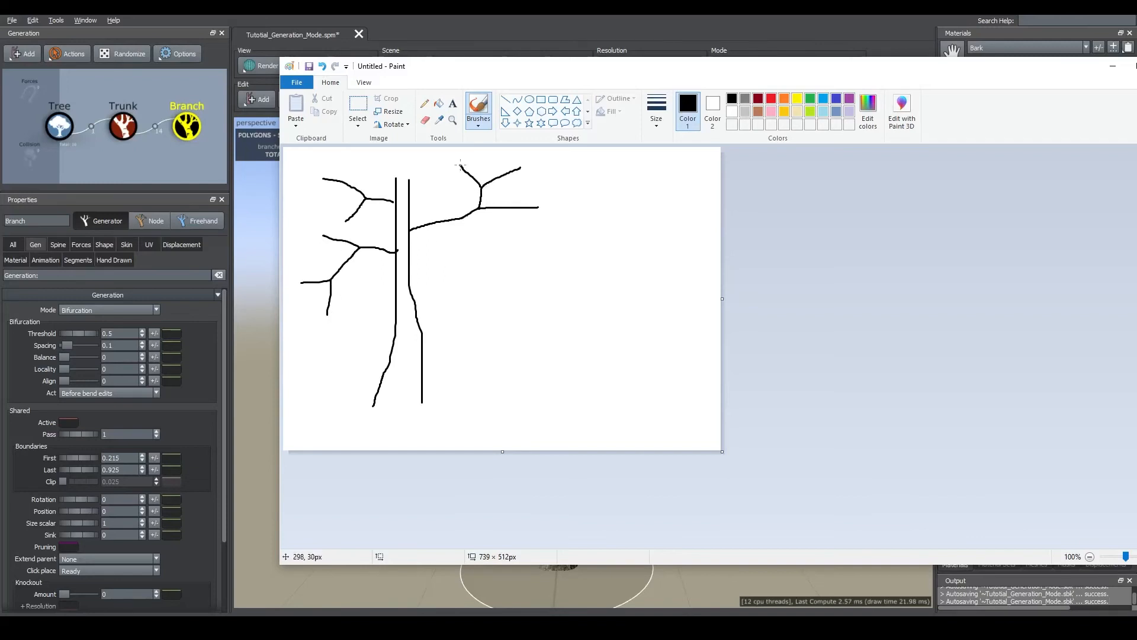
pyautogui.moveTo(460, 219); pyautogui.dragTo(492, 250)
# Sketch a separate wavy stem with a second line splitting off near its base, and switch back to SpeedTree
pyautogui.moveTo(573, 404)
pyautogui.mouseDown()
pyautogui.moveTo(565, 255)
pyautogui.moveTo(581, 199)
pyautogui.mouseUp()
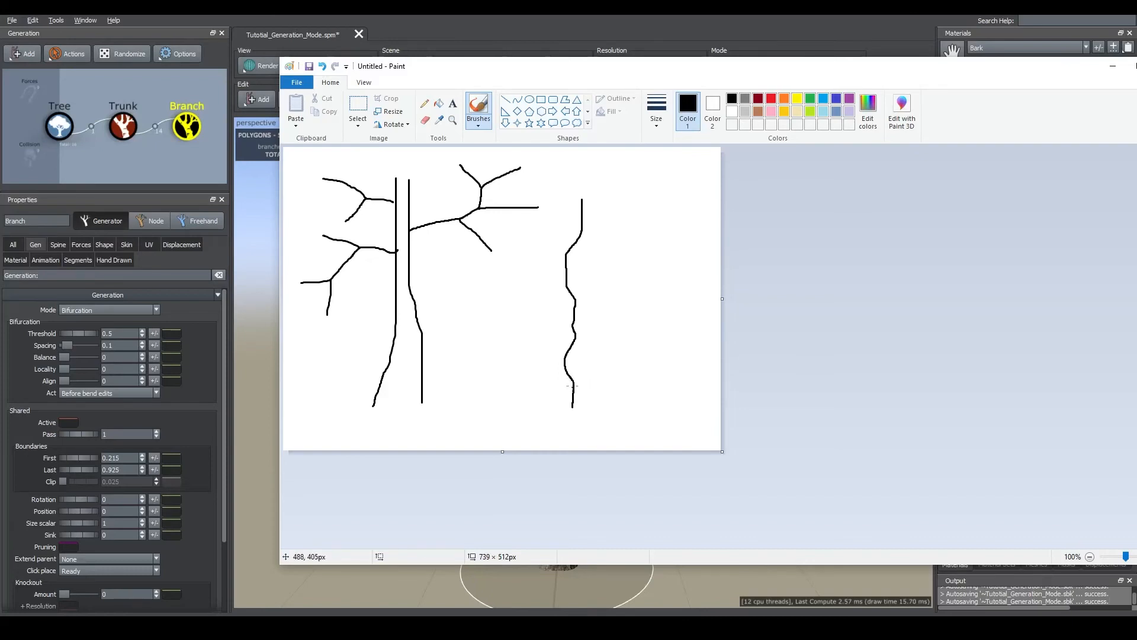
pyautogui.moveTo(574, 380)
pyautogui.mouseDown()
pyautogui.moveTo(605, 354)
pyautogui.moveTo(538, 309)
pyautogui.moveTo(595, 277)
pyautogui.moveTo(553, 238)
pyautogui.moveTo(603, 214)
pyautogui.mouseUp()
pyautogui.click(1112, 66)
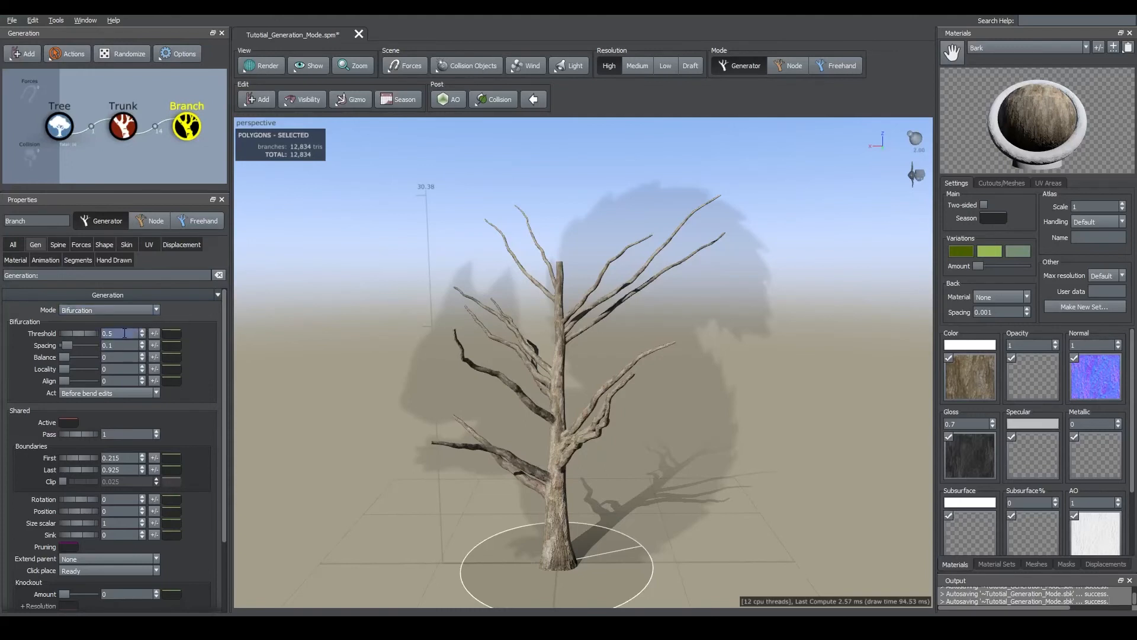
# Try a bifurcation threshold of 0, set it to 1, and inspect the branch on the trunk
pyautogui.moveTo(125, 334); pyautogui.dragTo(80, 333)
pyautogui.press('Return')
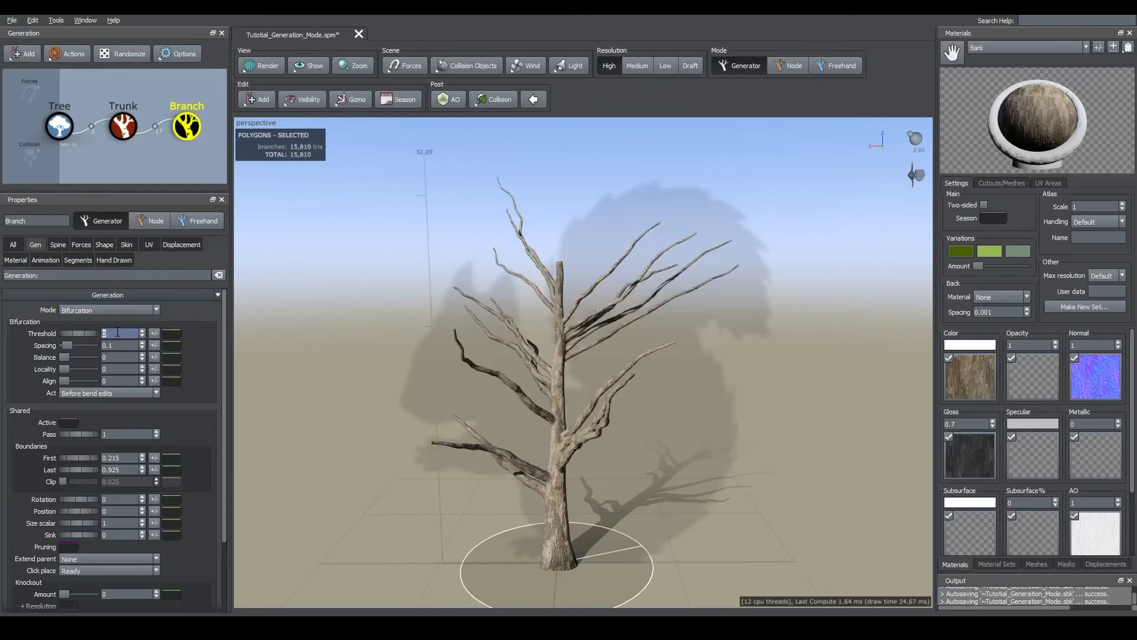
pyautogui.write('1')
pyautogui.press('Return')
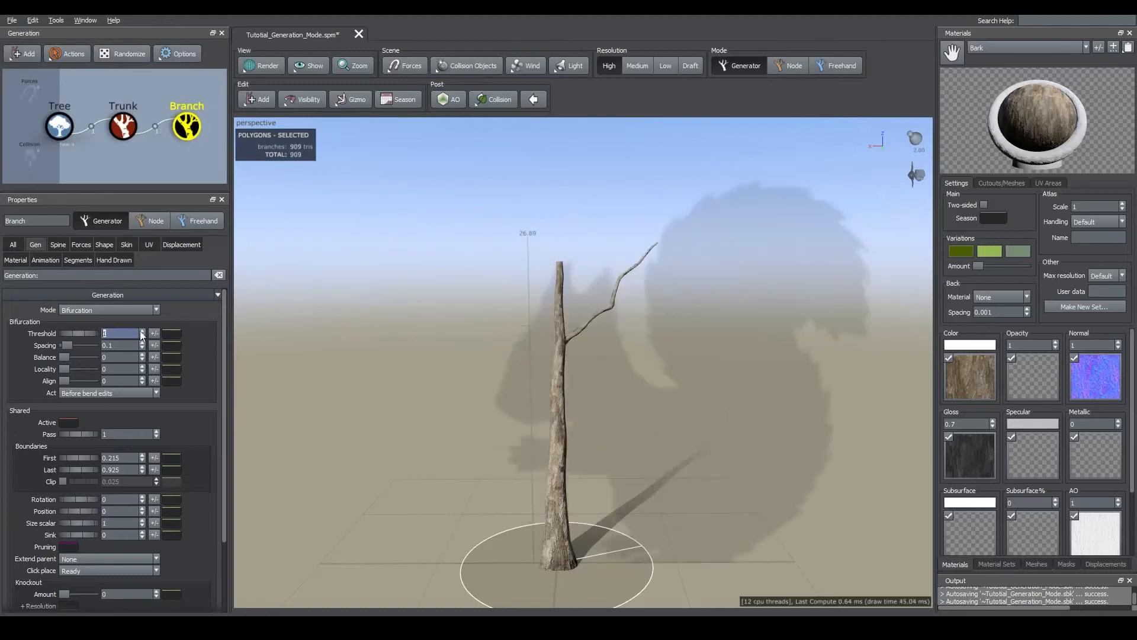
pyautogui.moveTo(610, 366); pyautogui.dragTo(585, 366)
pyautogui.scroll(2, 573, 359)
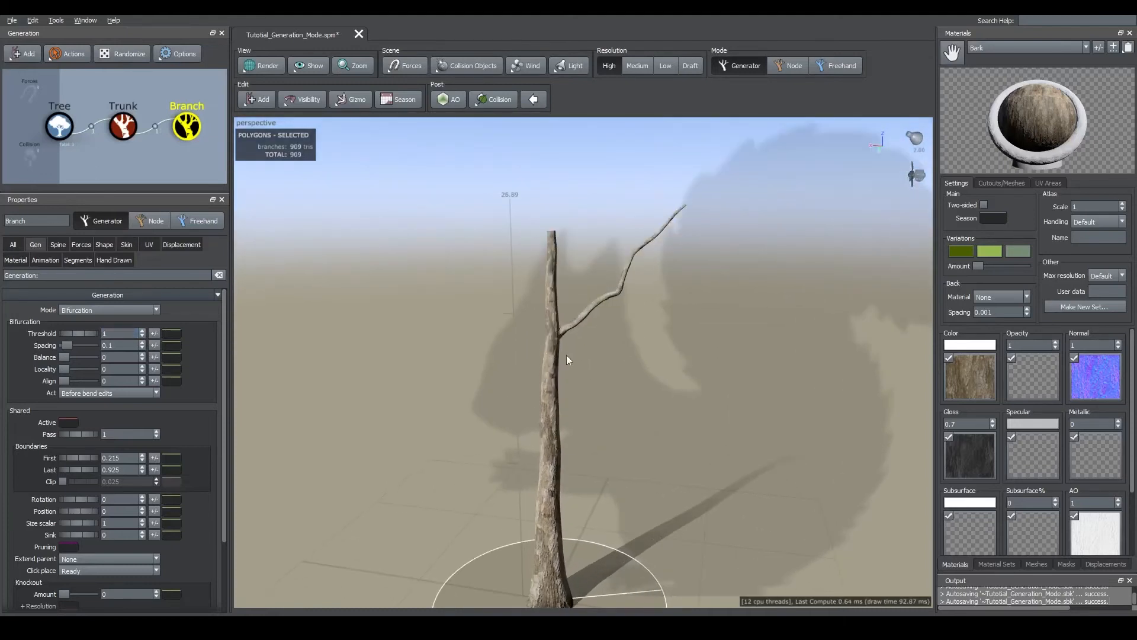
pyautogui.moveTo(603, 324); pyautogui.dragTo(574, 325, button='middle')
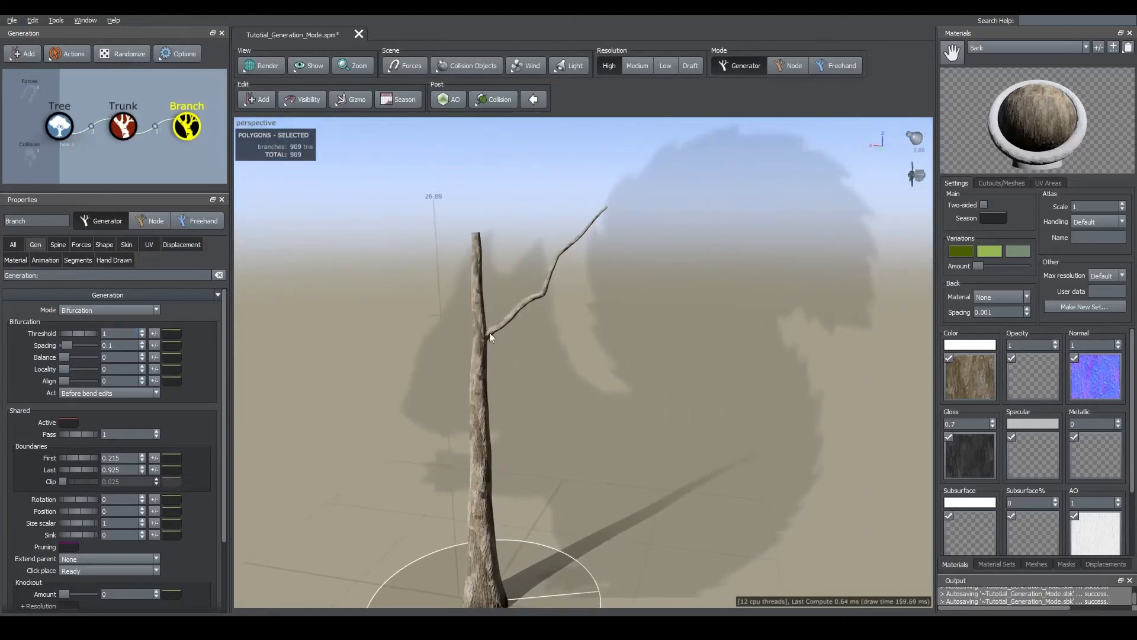
# Change the Branch generator's mode to Absolute and set its number to 1
pyautogui.click(97, 310)
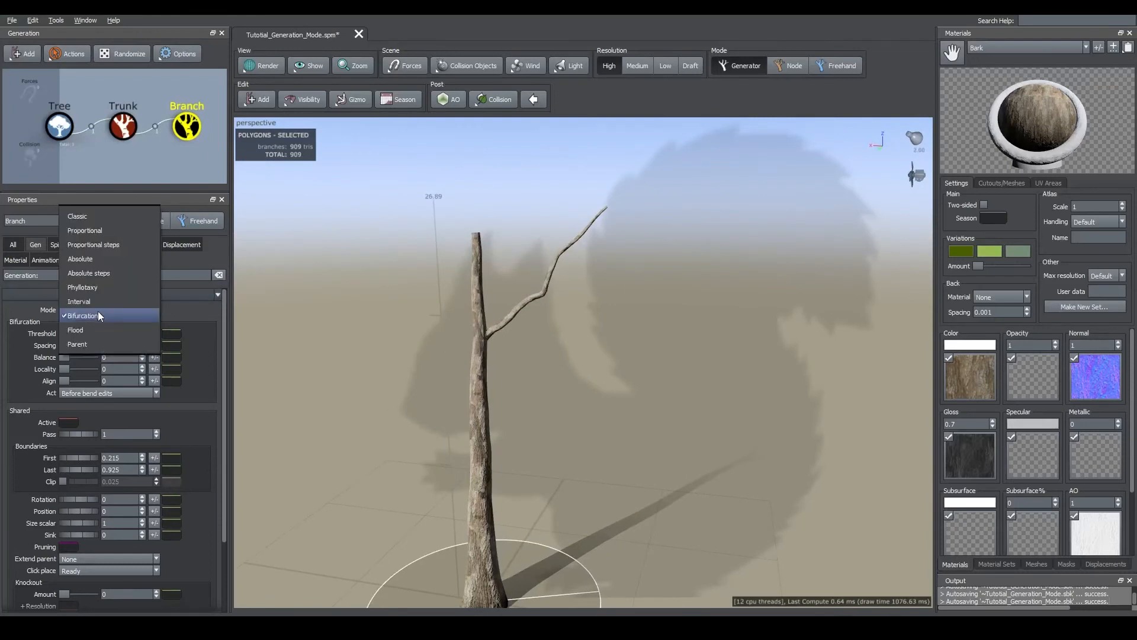
pyautogui.click(94, 259)
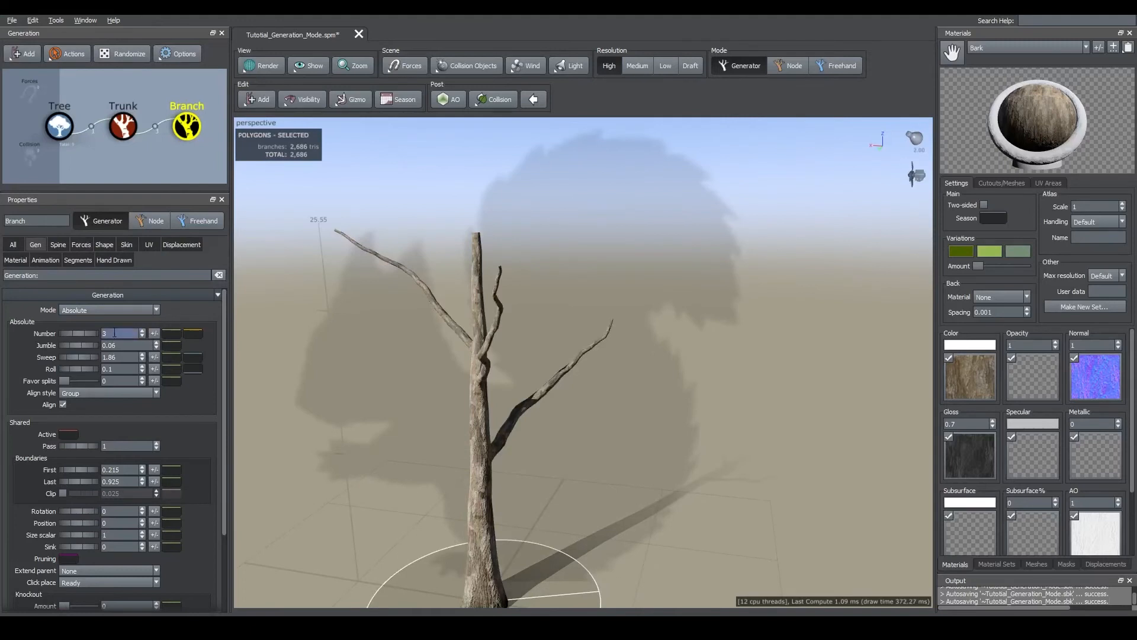
pyautogui.write('1')
pyautogui.press('Return')
pyautogui.scroll(2, 535, 303)
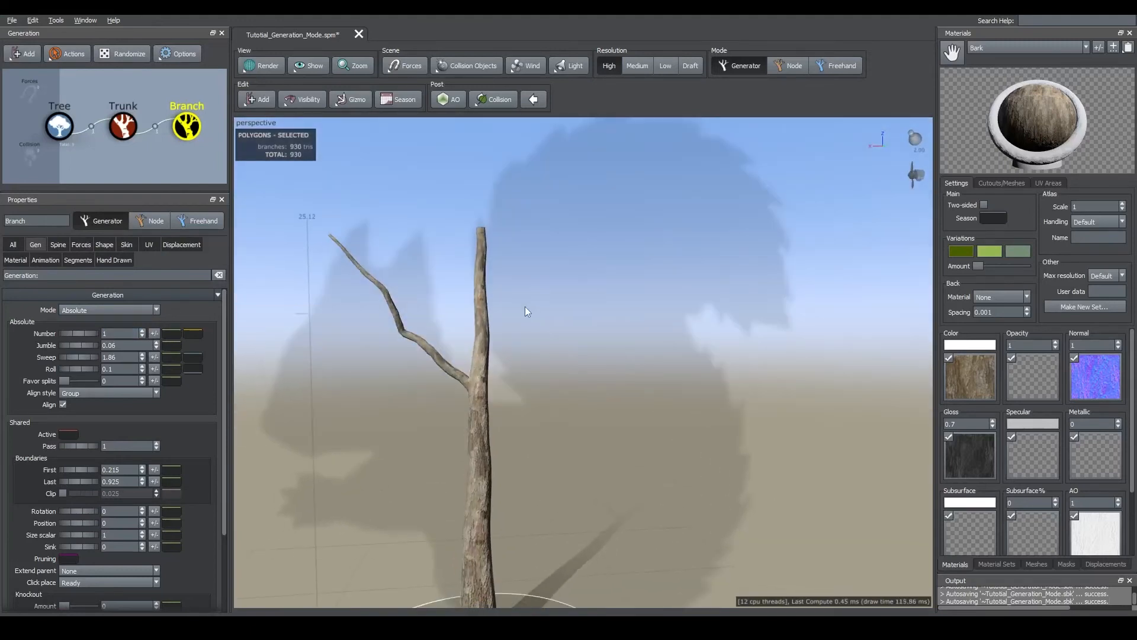
# Add a child Branch generator to the existing Branch and set its mode to Bifurcation
pyautogui.scroll(-3, 169, 148)
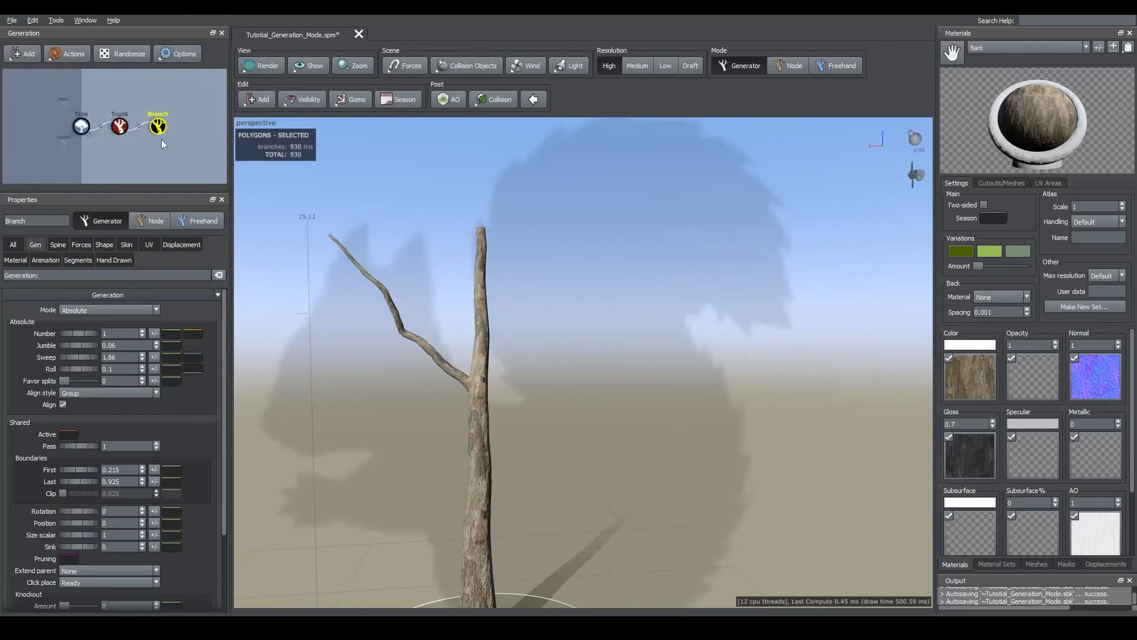
pyautogui.rightClick(157, 132)
pyautogui.moveTo(286, 132)
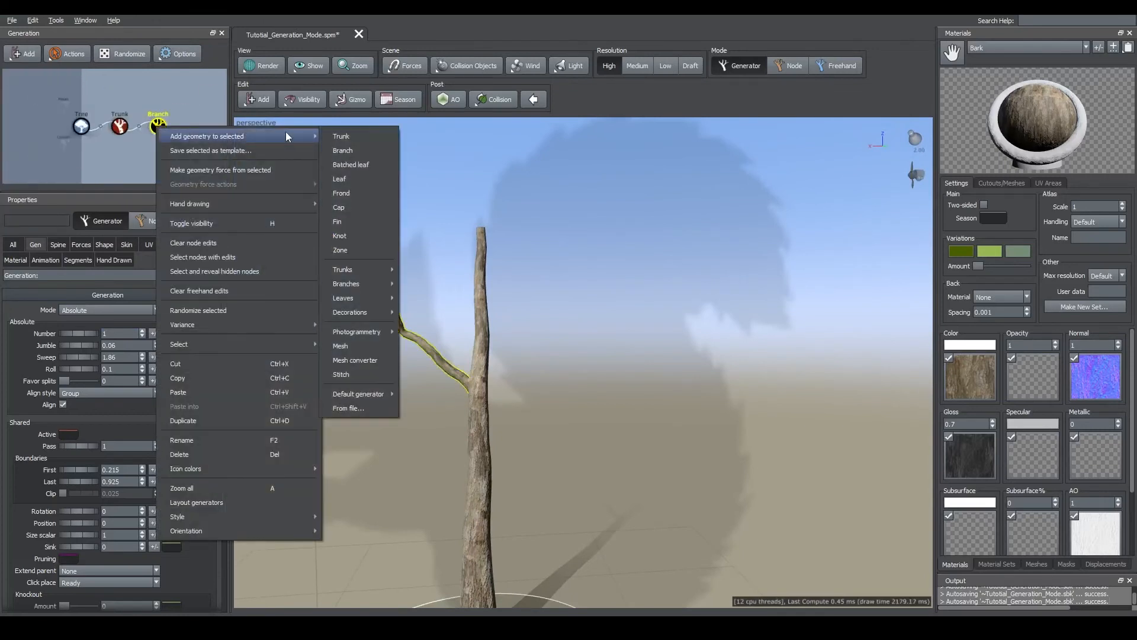
pyautogui.click(355, 147)
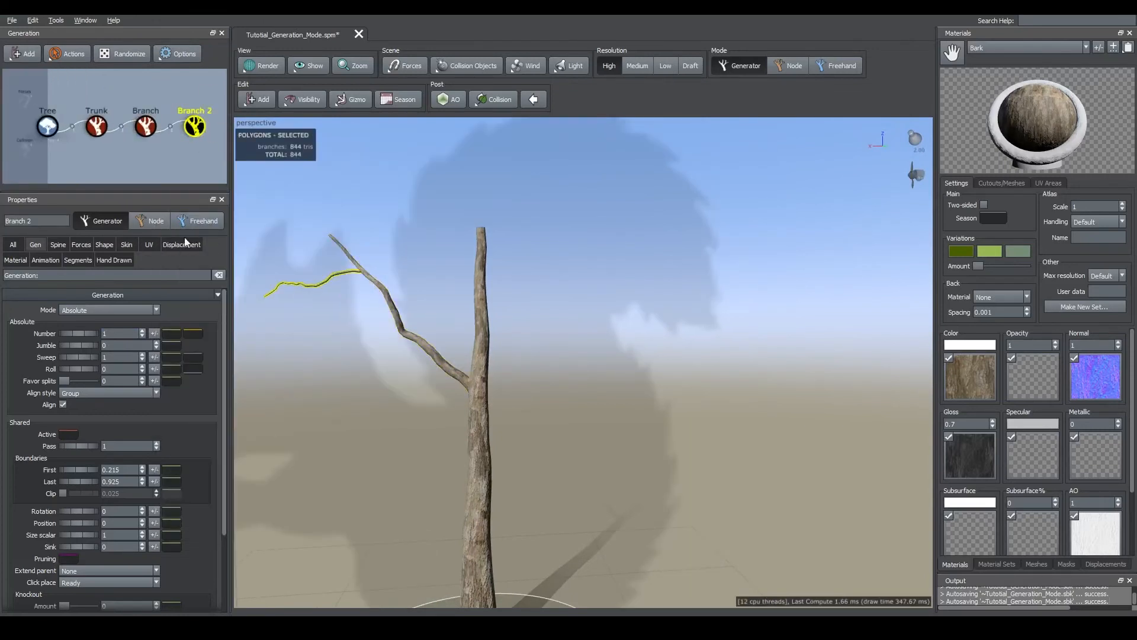
pyautogui.click(77, 313)
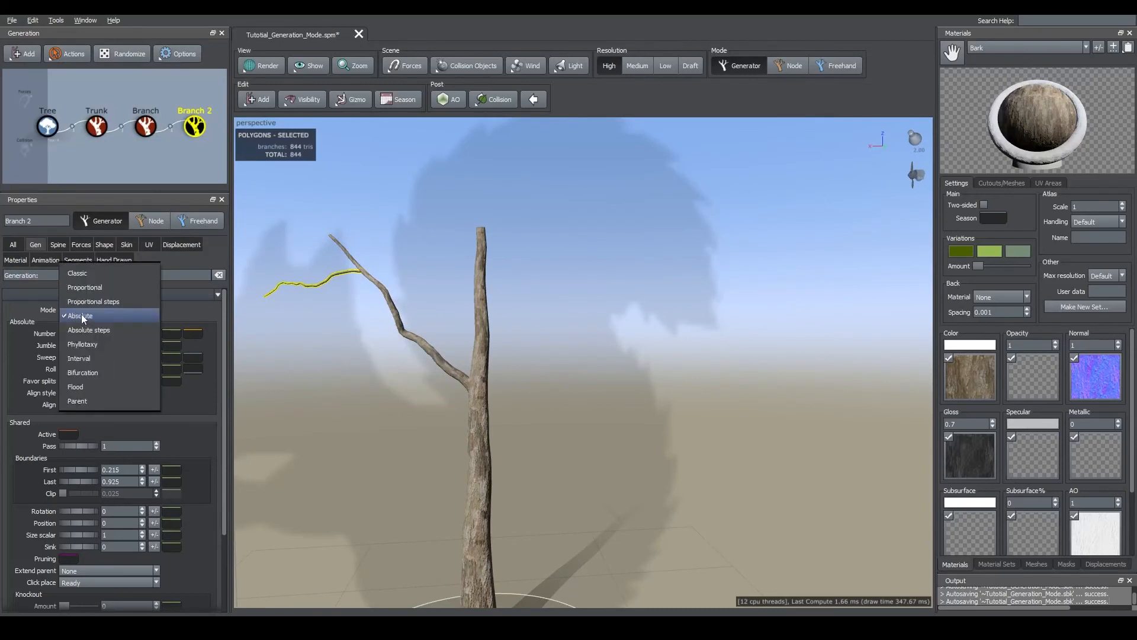
pyautogui.click(94, 373)
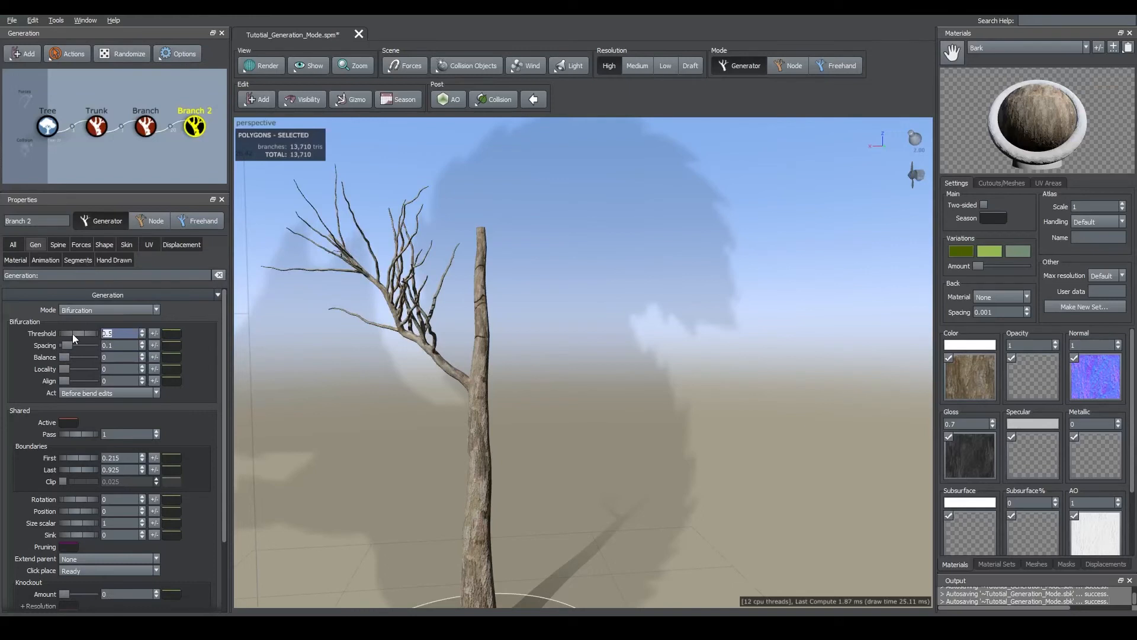
# Set the child branch generator's bifurcation threshold to 1 and inspect the twigs up close
pyautogui.write('1')
pyautogui.press('Return')
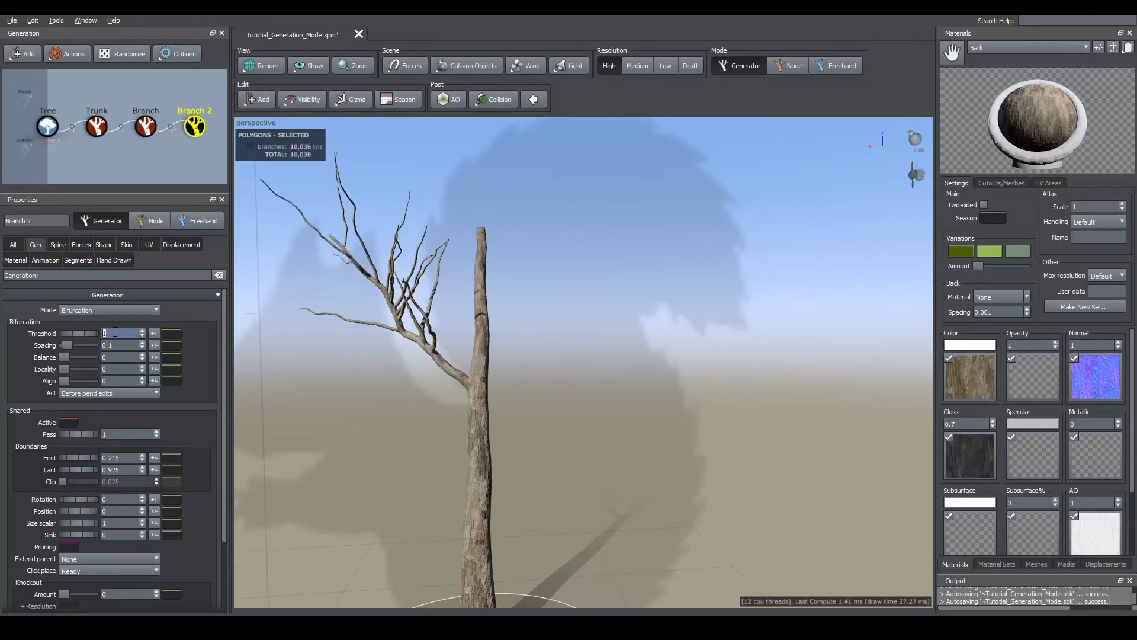
pyautogui.scroll(5, 458, 336)
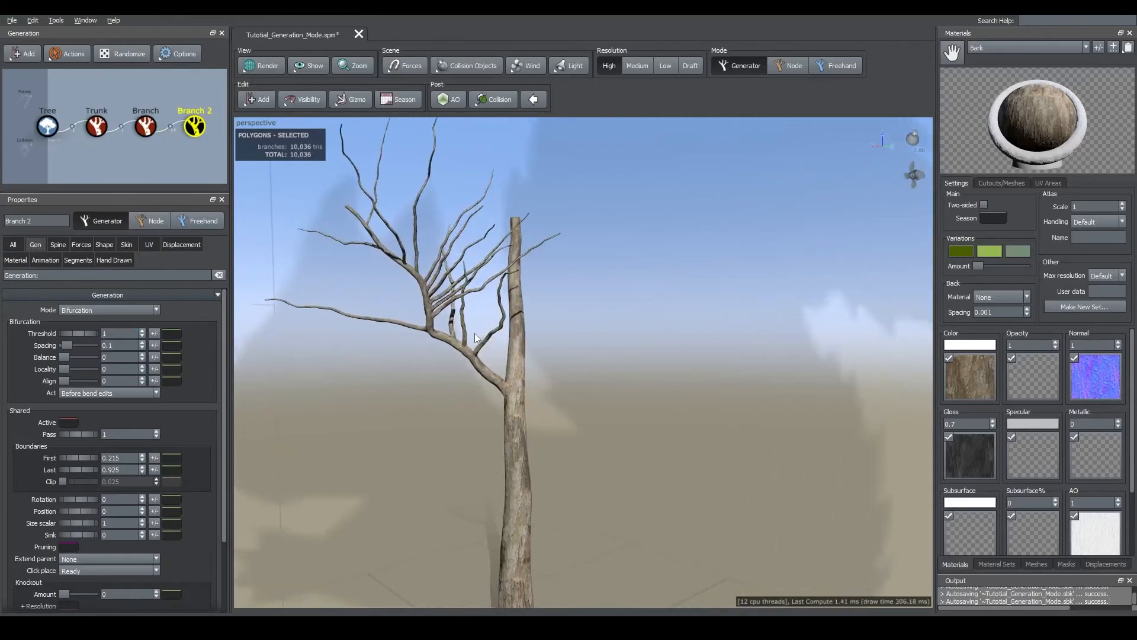
pyautogui.moveTo(458, 335); pyautogui.dragTo(481, 324)
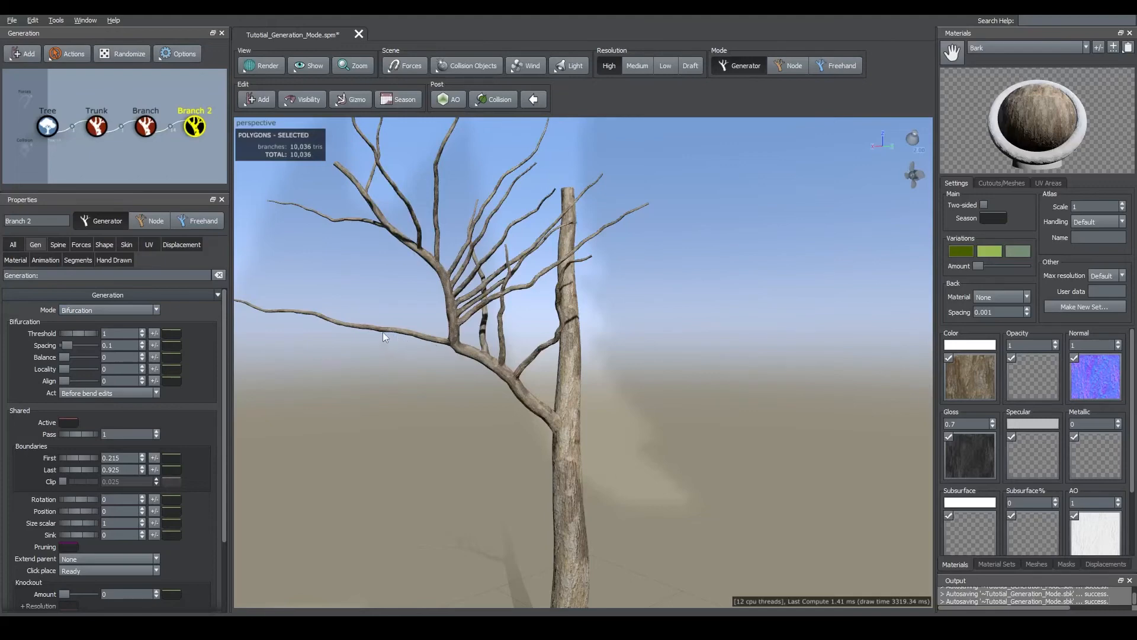
# Try bifurcation thresholds of 5 and 3 on the child branch generator, and set the threshold to 2
pyautogui.moveTo(510, 372); pyautogui.dragTo(529, 345)
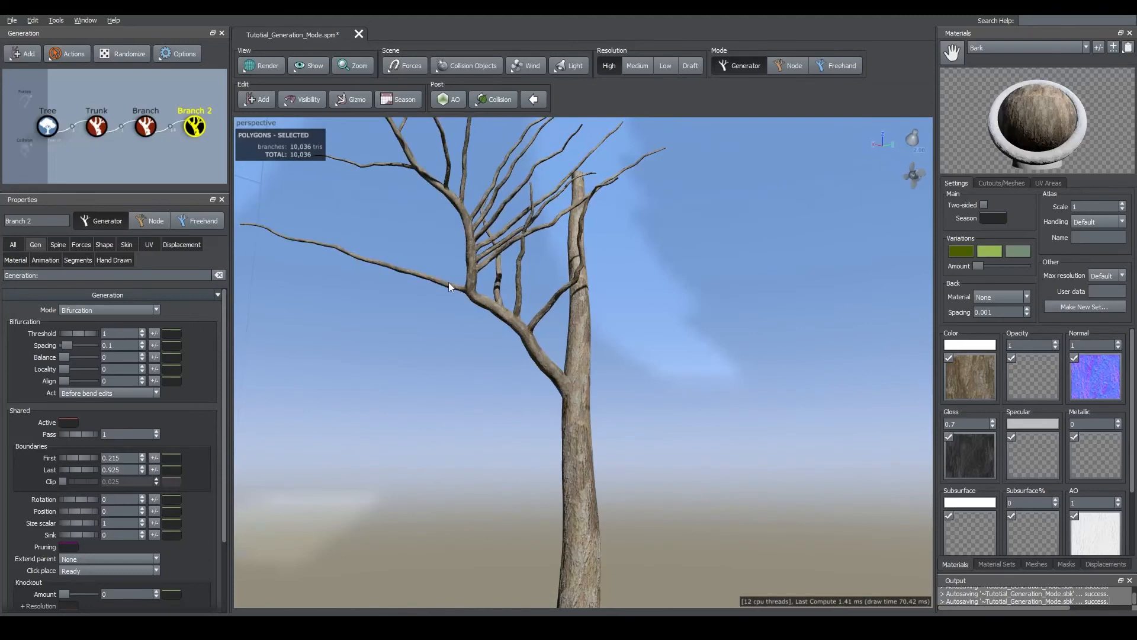
pyautogui.moveTo(392, 275); pyautogui.dragTo(487, 290)
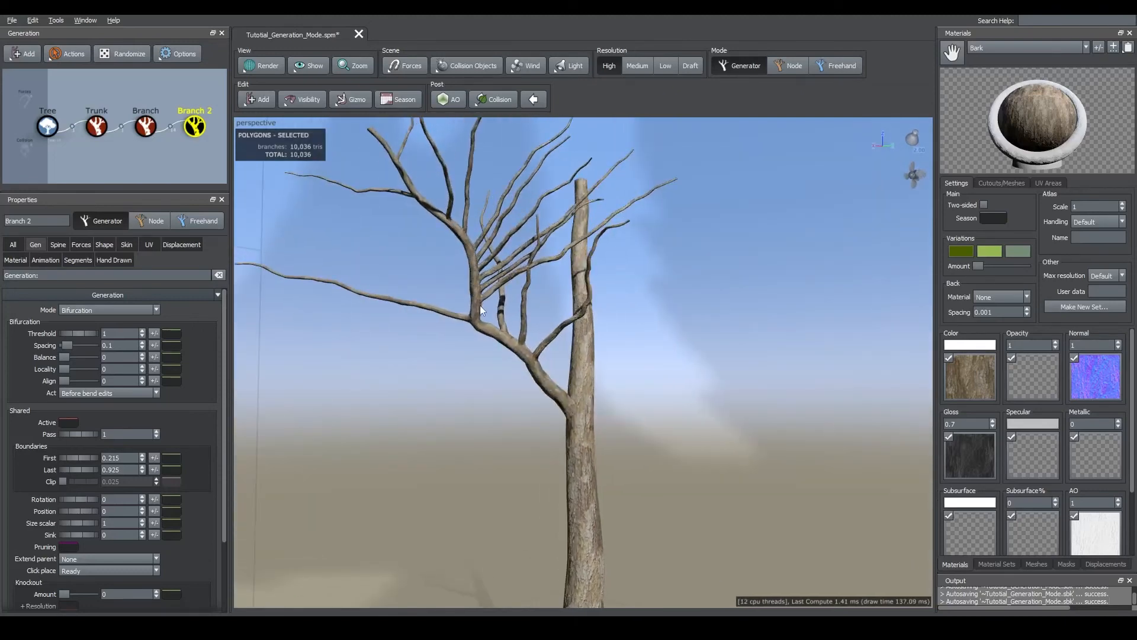
pyautogui.moveTo(450, 215); pyautogui.dragTo(615, 204)
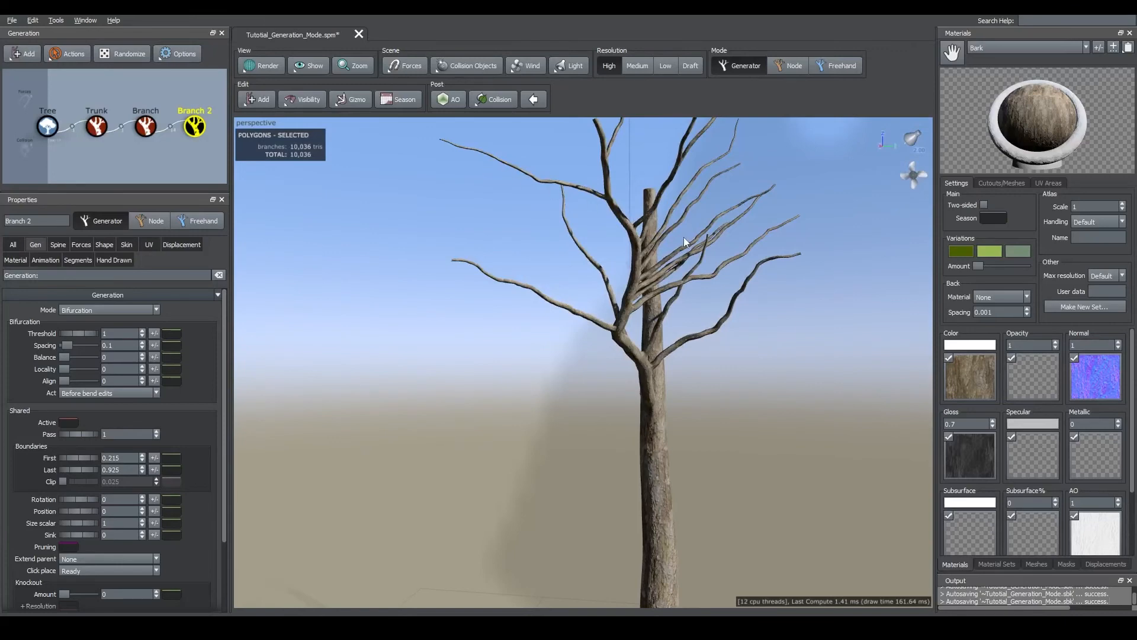
pyautogui.moveTo(684, 238); pyautogui.dragTo(656, 249)
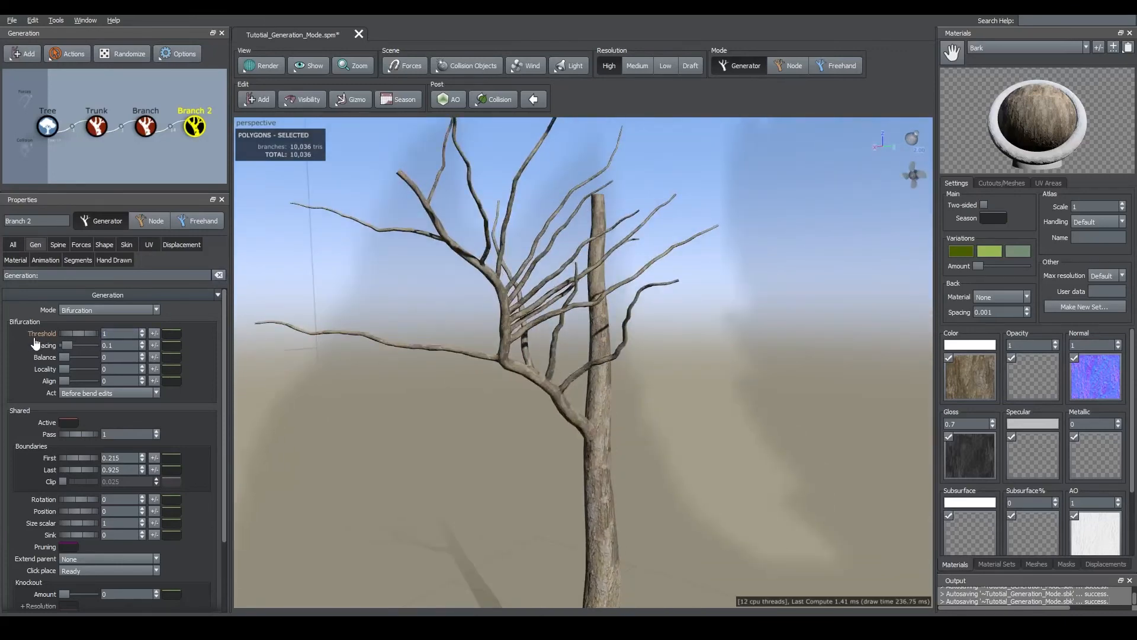
pyautogui.click(104, 333)
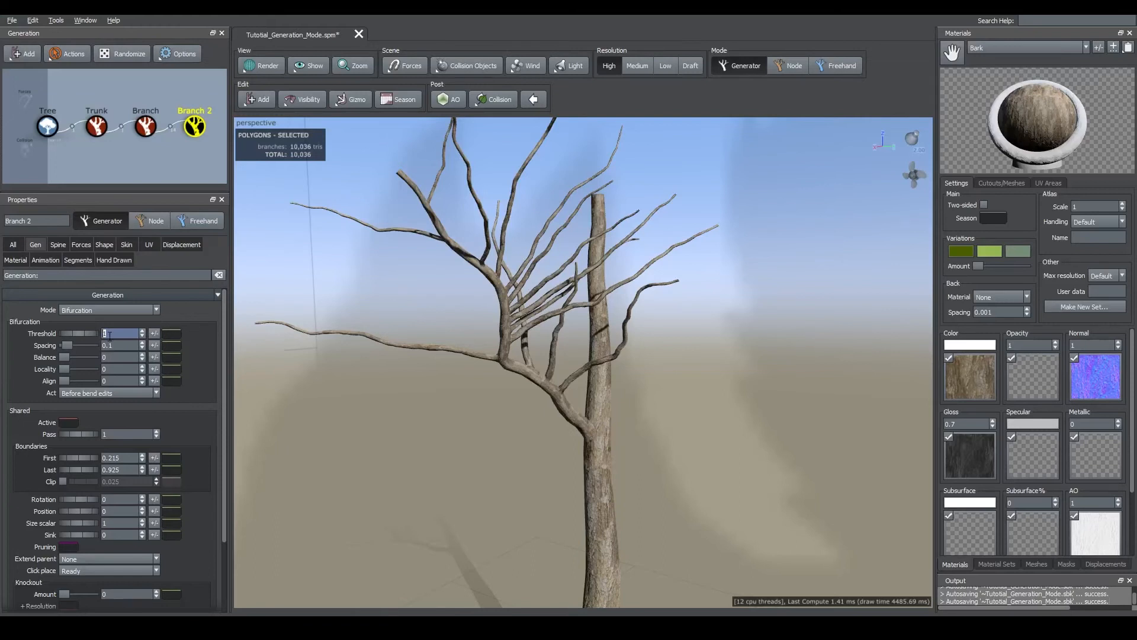
pyautogui.write('5')
pyautogui.press('Return')
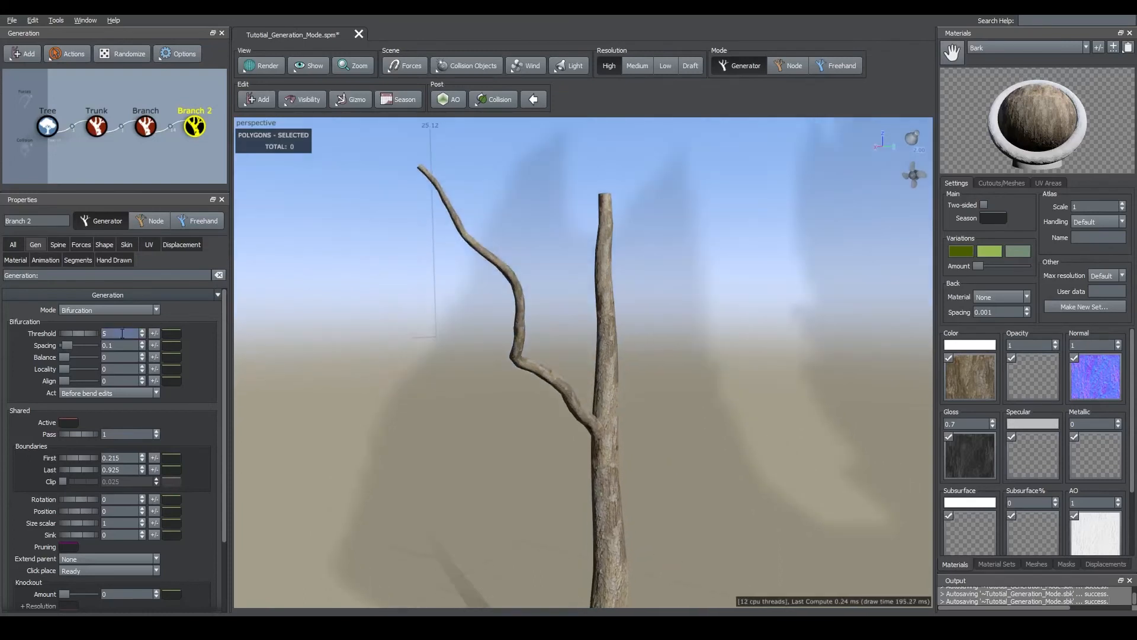
pyautogui.write('3')
pyautogui.press('Return')
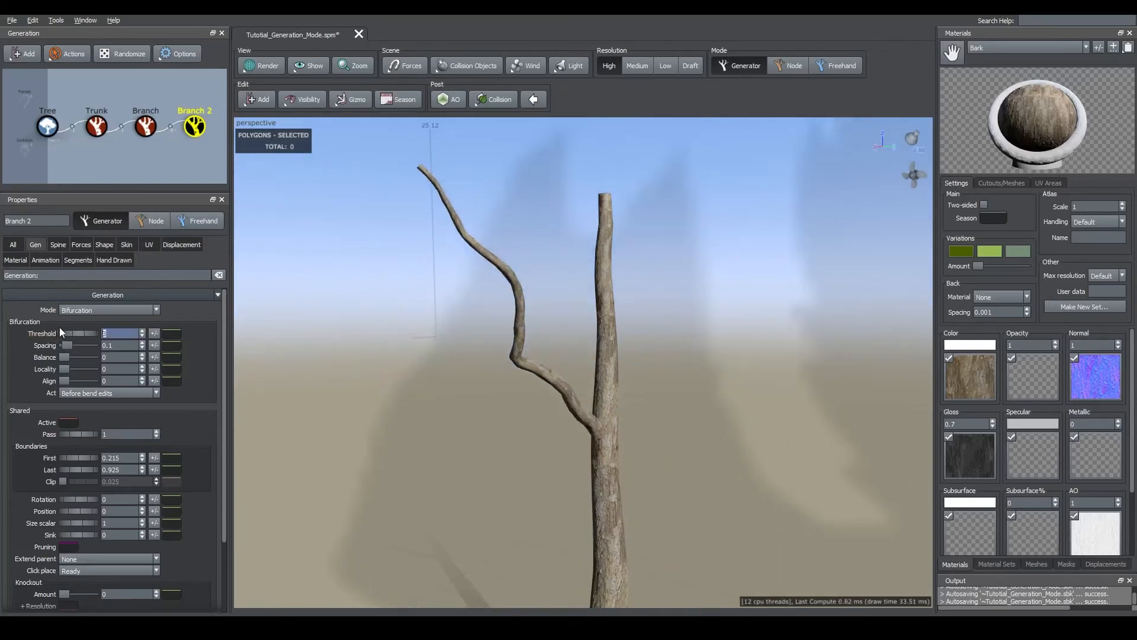
pyautogui.write('2')
pyautogui.press('Return')
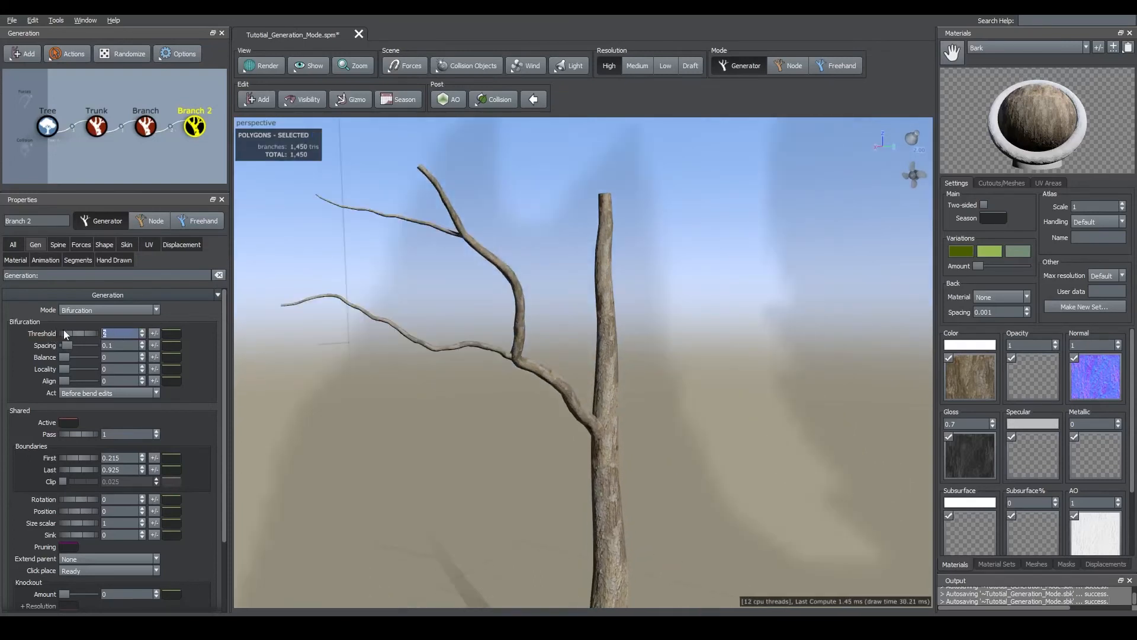
pyautogui.moveTo(508, 317)
pyautogui.mouseDown()
pyautogui.moveTo(484, 318)
pyautogui.moveTo(510, 314)
pyautogui.mouseUp()
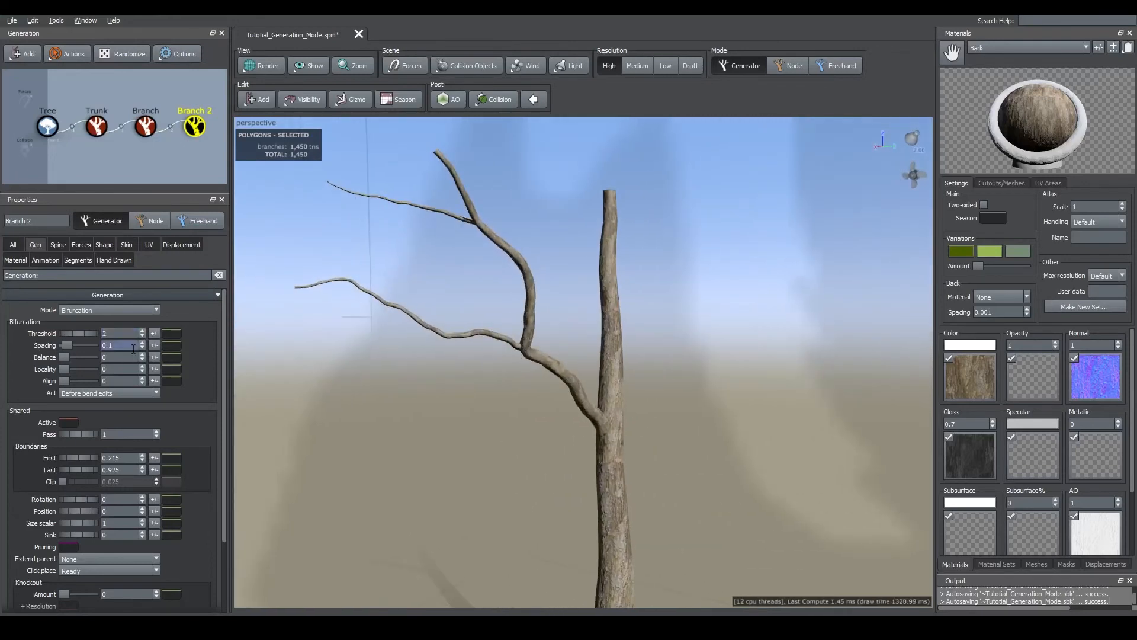
# Try a bifurcation threshold of 1, return it to 2, and inspect the twigs at the bends
pyautogui.doubleClick(122, 333)
pyautogui.press('Return')
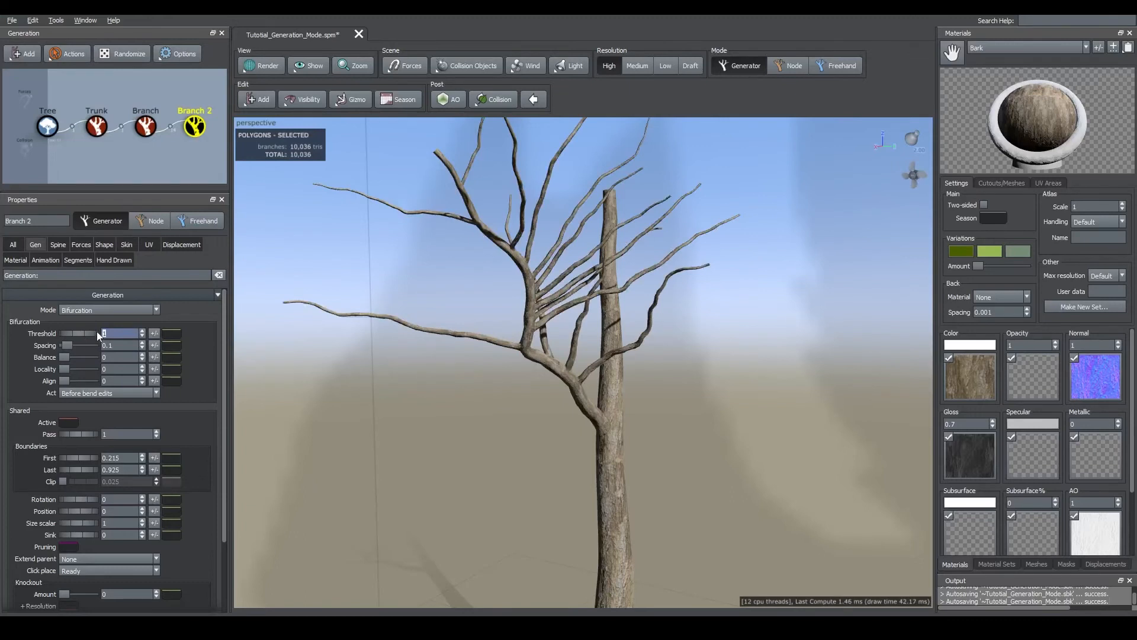
pyautogui.press('Return')
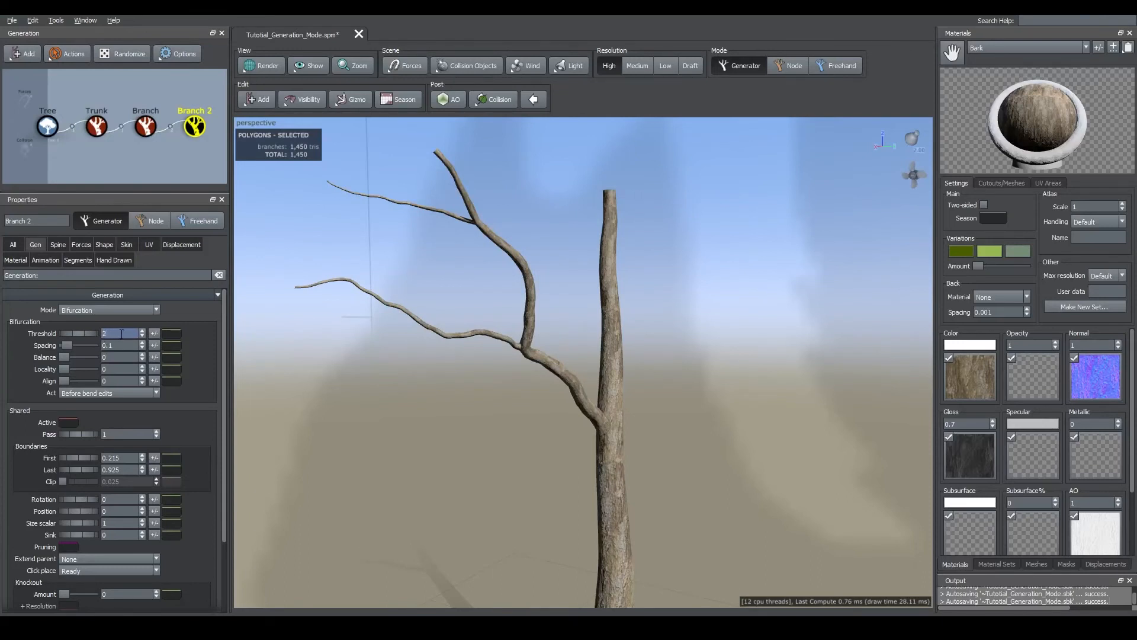
pyautogui.moveTo(525, 348); pyautogui.dragTo(561, 311)
pyautogui.moveTo(450, 200); pyautogui.dragTo(532, 210)
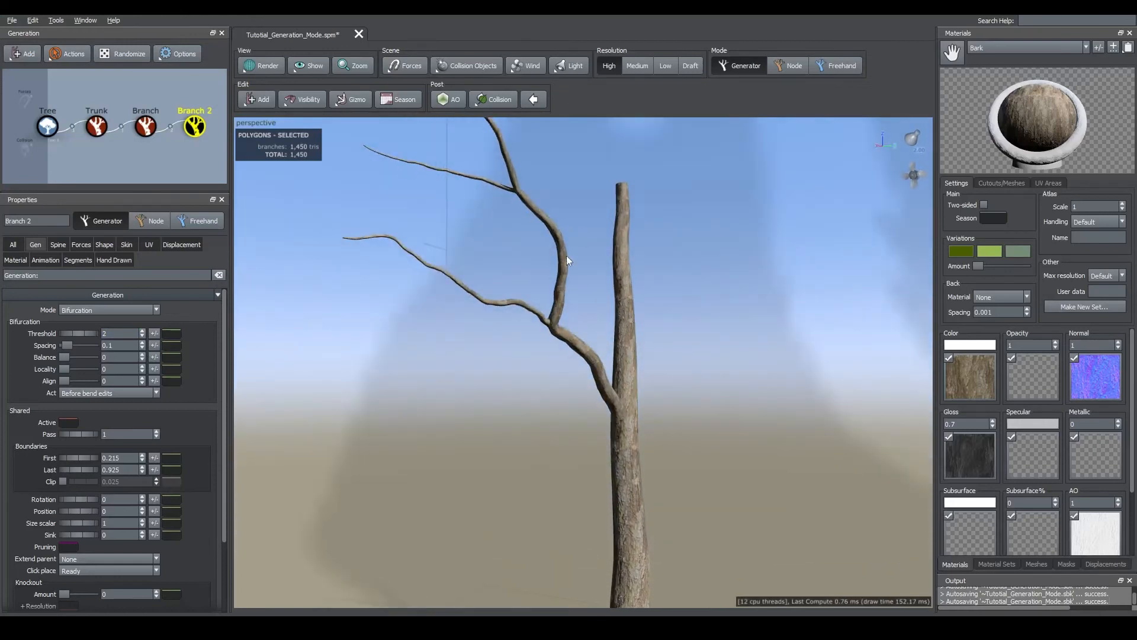
pyautogui.moveTo(566, 256); pyautogui.dragTo(622, 303)
pyautogui.scroll(-4, 506, 338)
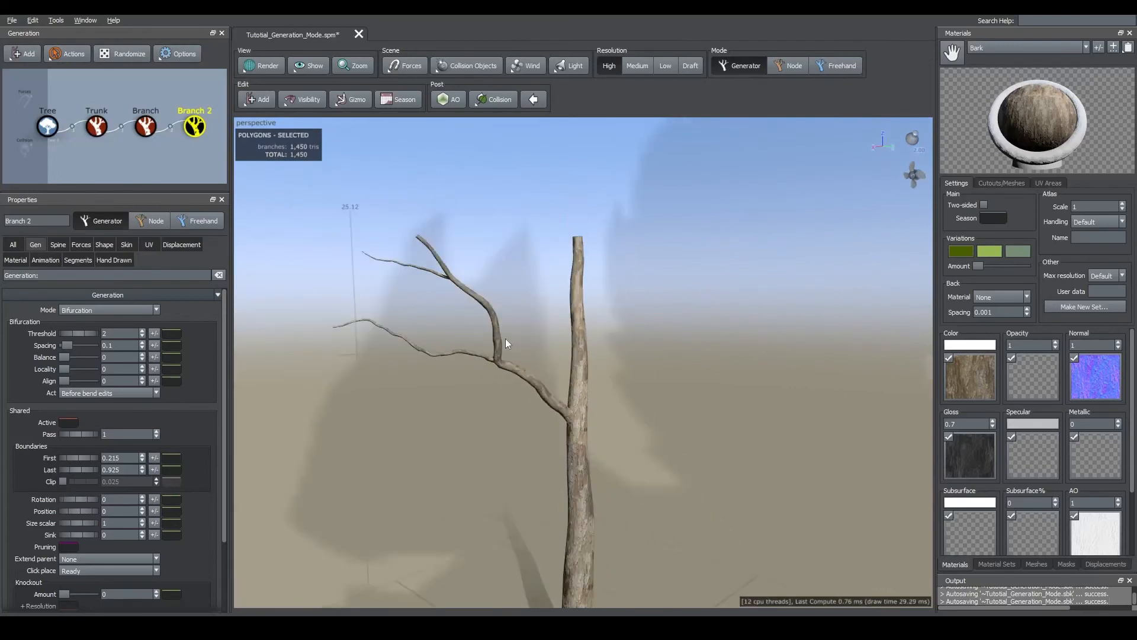
# Set the child generator's bifurcation spacing to 0.041 and its threshold to 1
pyautogui.moveTo(66, 343)
pyautogui.mouseDown()
pyautogui.moveTo(76, 344)
pyautogui.moveTo(65, 346)
pyautogui.mouseUp()
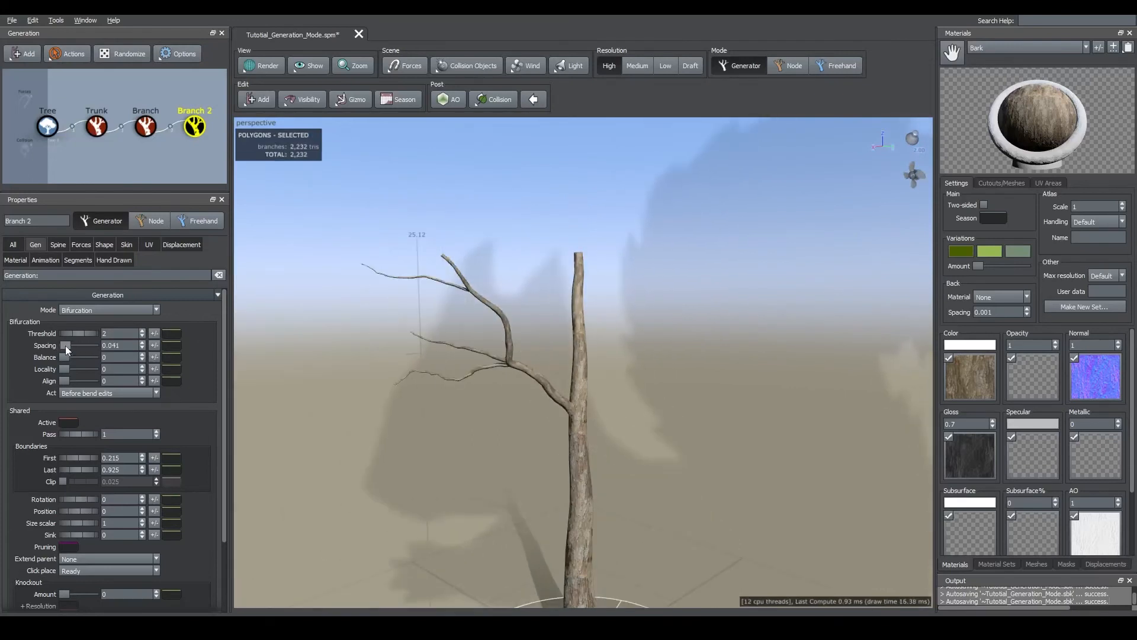
pyautogui.write('1')
pyautogui.press('Return')
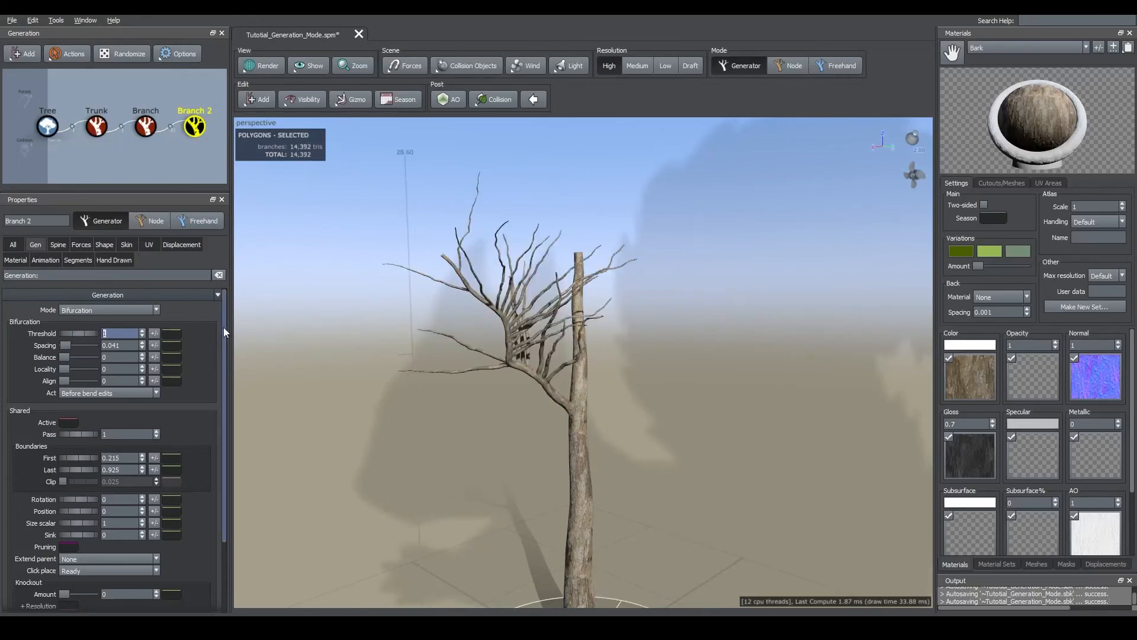
# Set the bifurcation spacing to 0.286 and balance to 0.204, try a locality of 0.51, and reduce it to 0.02
pyautogui.scroll(4, 545, 276)
pyautogui.moveTo(64, 345); pyautogui.dragTo(72, 345)
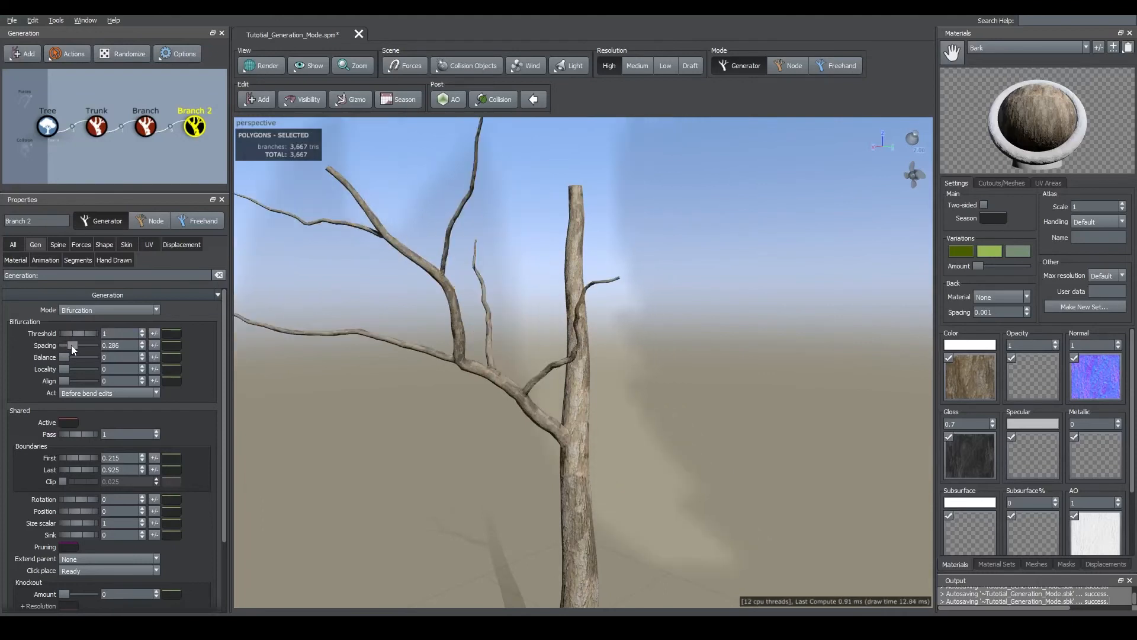
pyautogui.moveTo(490, 348)
pyautogui.mouseDown()
pyautogui.moveTo(511, 349)
pyautogui.moveTo(507, 335)
pyautogui.moveTo(511, 347)
pyautogui.moveTo(494, 347)
pyautogui.mouseUp()
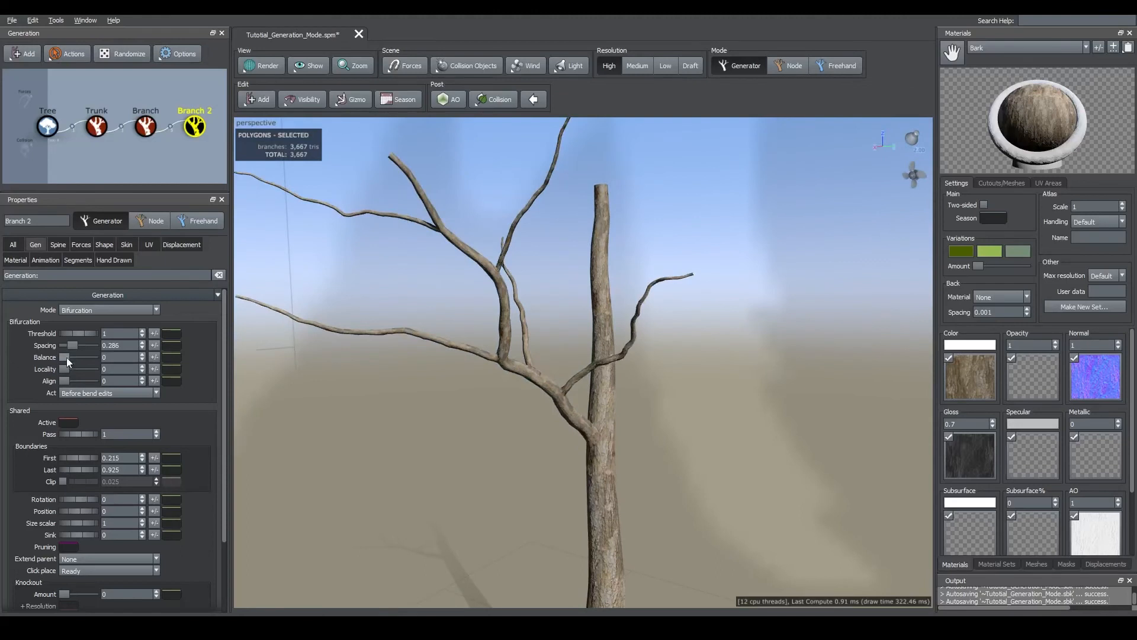
pyautogui.moveTo(66, 357)
pyautogui.mouseDown()
pyautogui.moveTo(93, 357)
pyautogui.moveTo(70, 356)
pyautogui.moveTo(80, 370)
pyautogui.mouseUp()
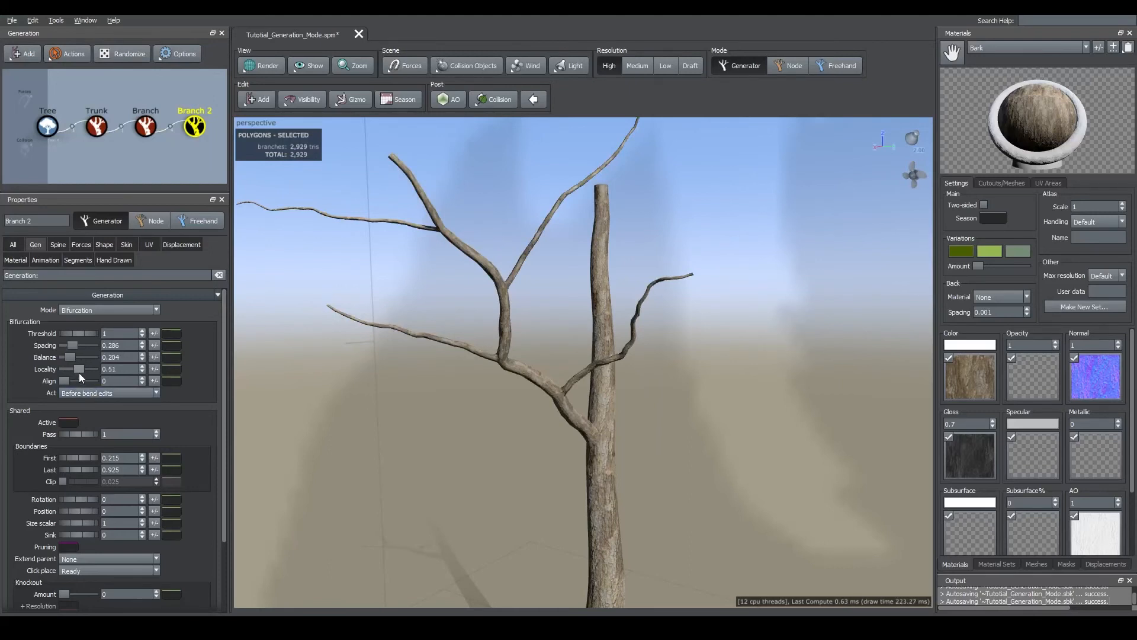
pyautogui.moveTo(76, 367); pyautogui.dragTo(61, 367)
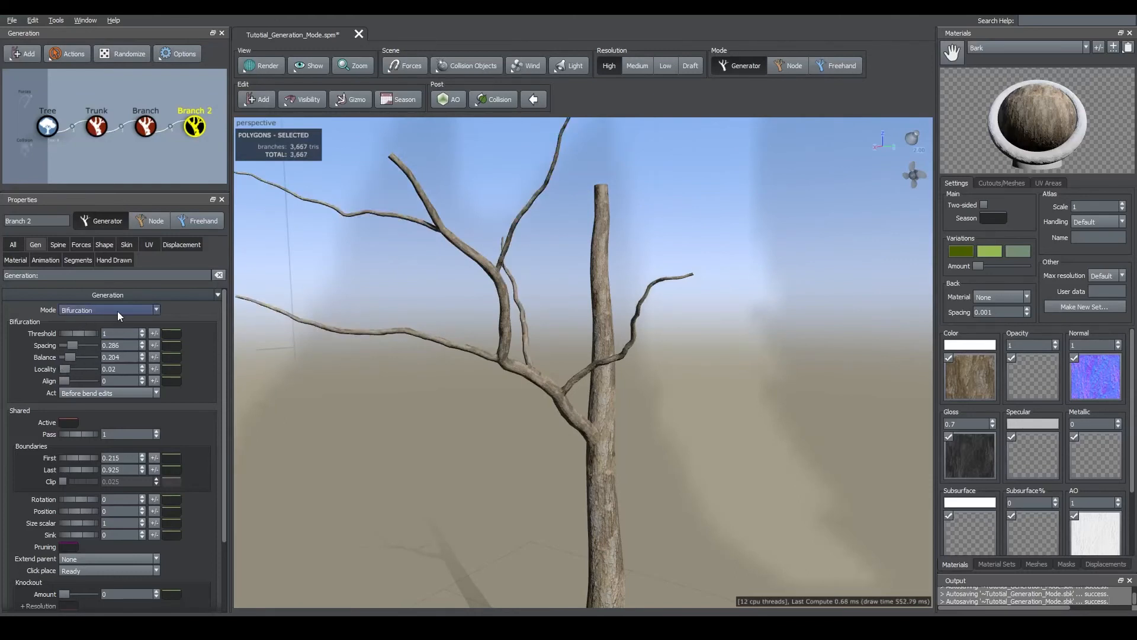
# Delete the Branch 2 generator attached to the Branch generator
pyautogui.scroll(-3, 563, 310)
pyautogui.moveTo(509, 313); pyautogui.dragTo(509, 335)
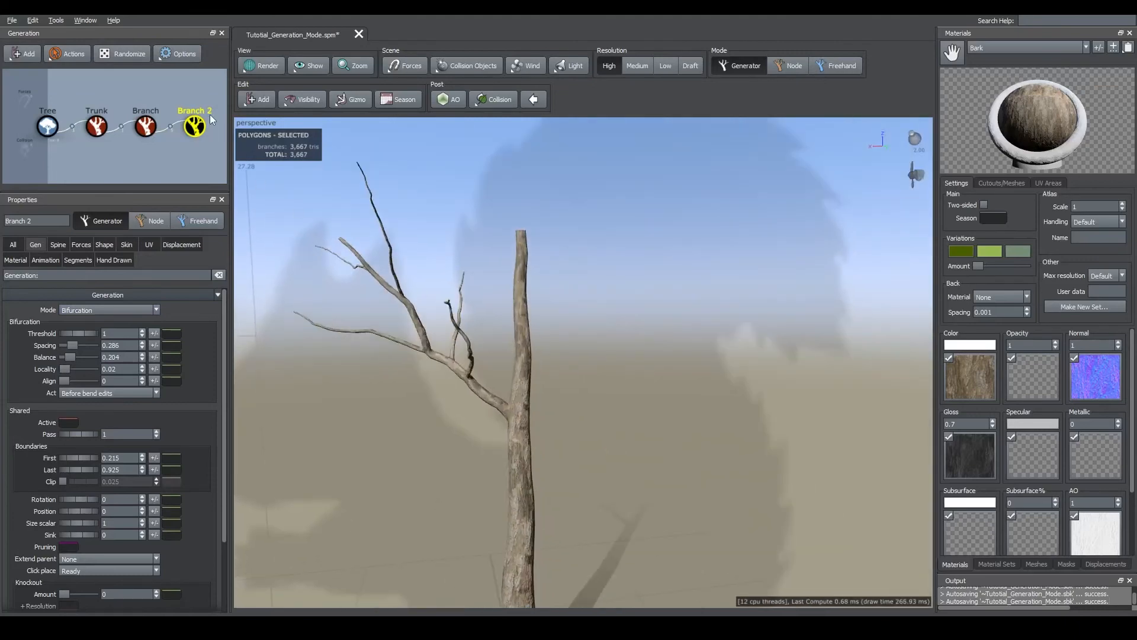
pyautogui.moveTo(179, 90); pyautogui.dragTo(219, 149)
pyautogui.press('Delete')
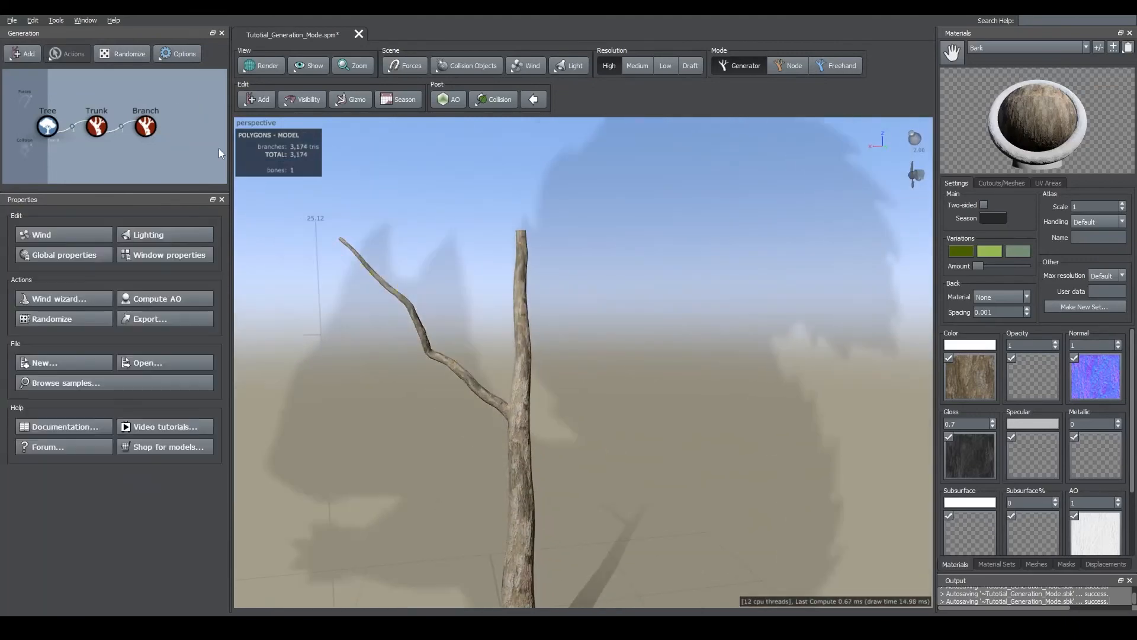
# Change the Branch generator's mode to Flood and set its Absolute number to 35
pyautogui.click(145, 126)
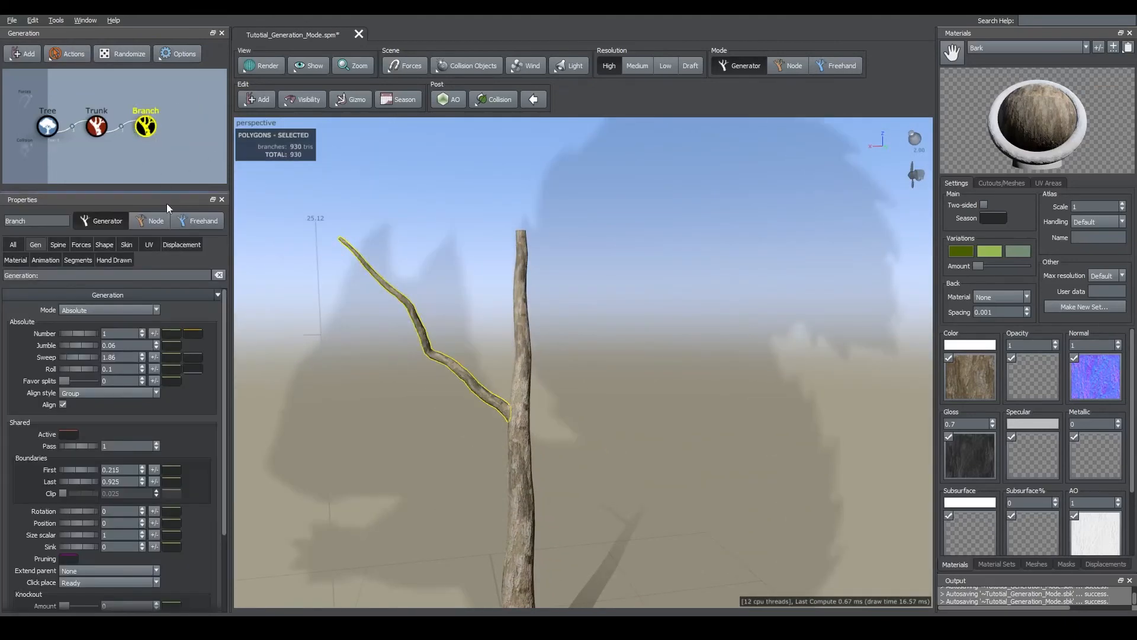
pyautogui.click(113, 306)
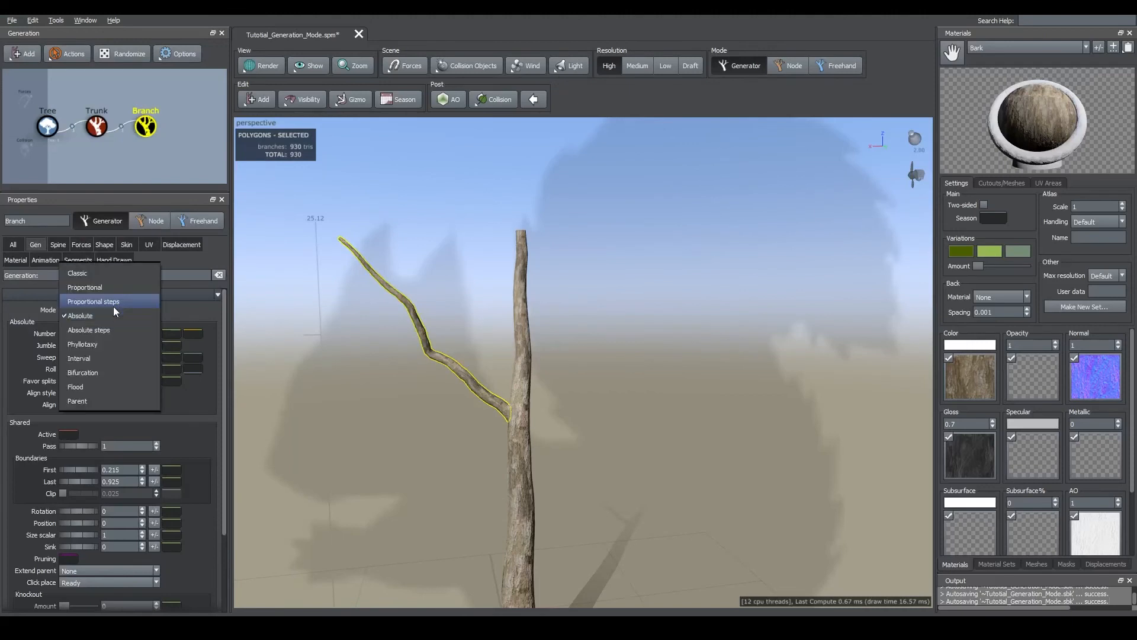
pyautogui.click(82, 387)
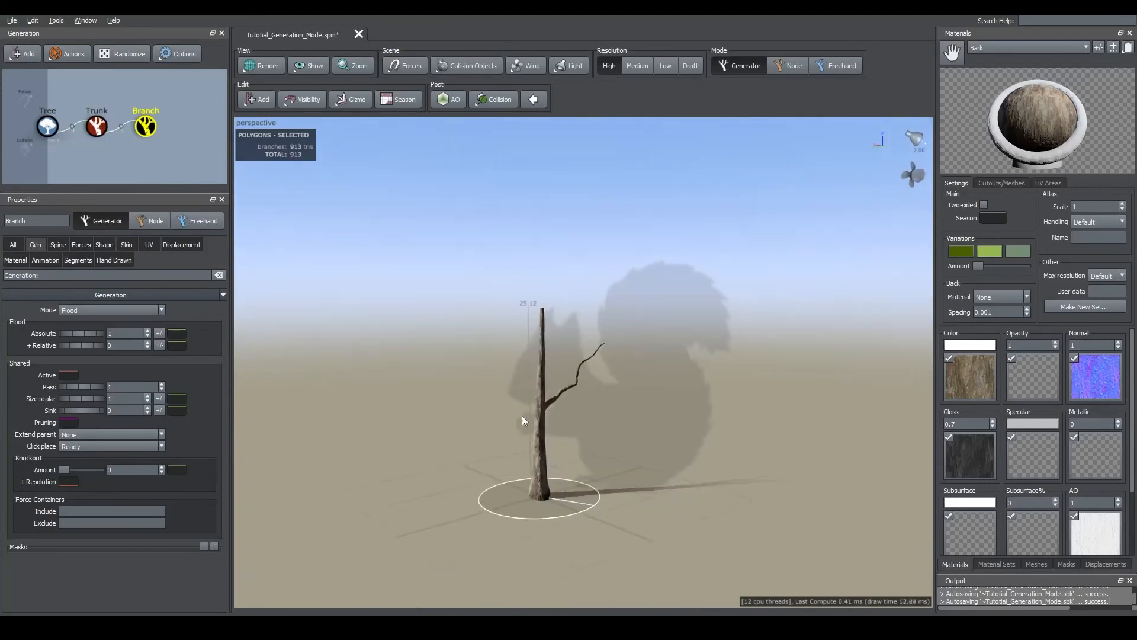
pyautogui.scroll(2, 521, 414)
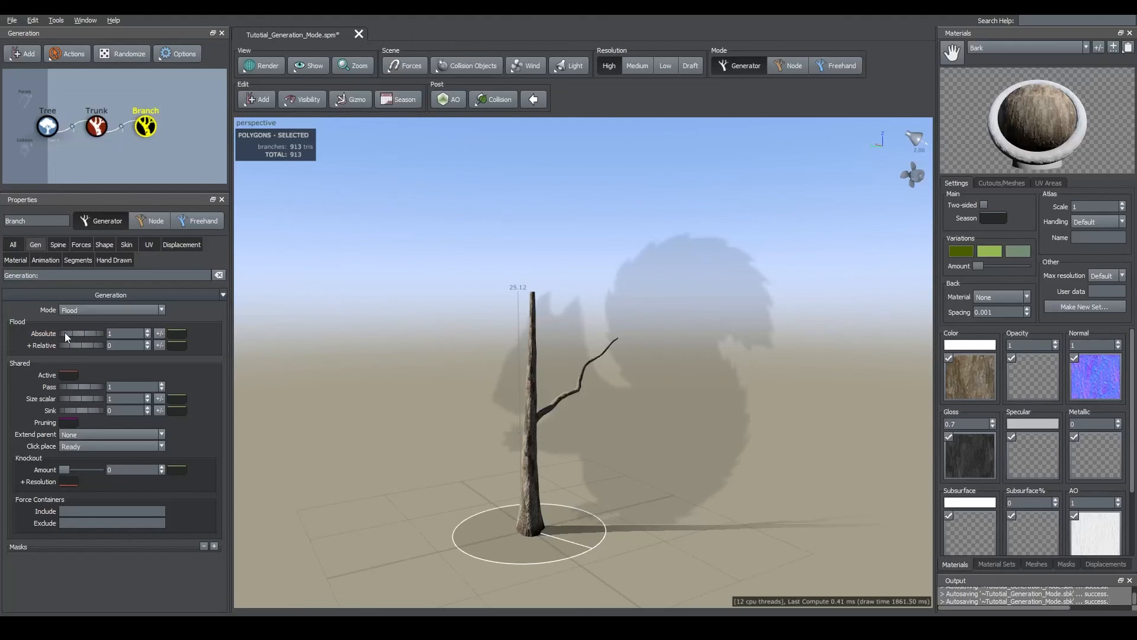
pyautogui.moveTo(65, 332); pyautogui.dragTo(410, 350)
pyautogui.doubleClick(109, 333)
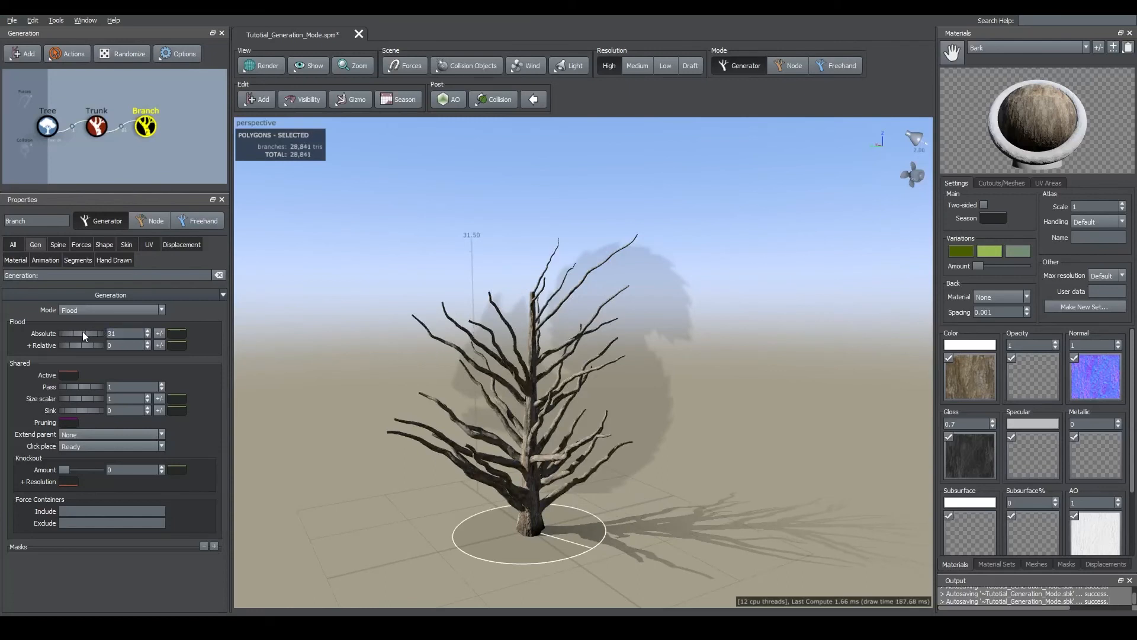
pyautogui.moveTo(83, 332); pyautogui.dragTo(138, 338)
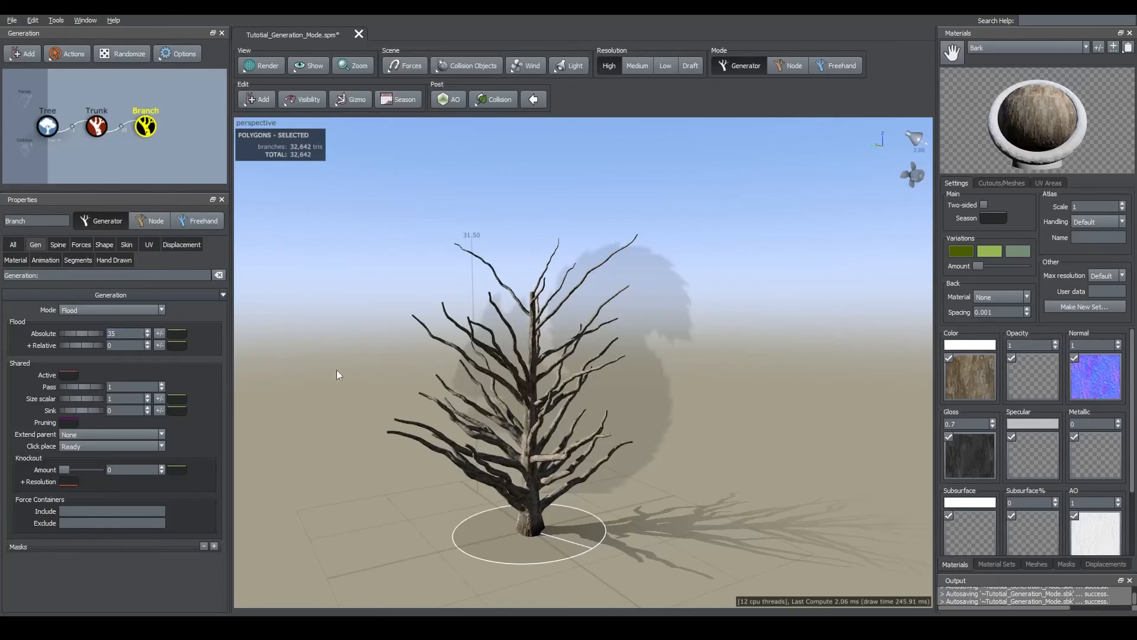
# Examine how the flood-generated branches are distributed along the trunk from several angles
pyautogui.moveTo(516, 384)
pyautogui.mouseDown()
pyautogui.moveTo(528, 406)
pyautogui.moveTo(573, 425)
pyautogui.moveTo(538, 394)
pyautogui.moveTo(513, 388)
pyautogui.moveTo(567, 388)
pyautogui.mouseUp()
pyautogui.click(566, 385)
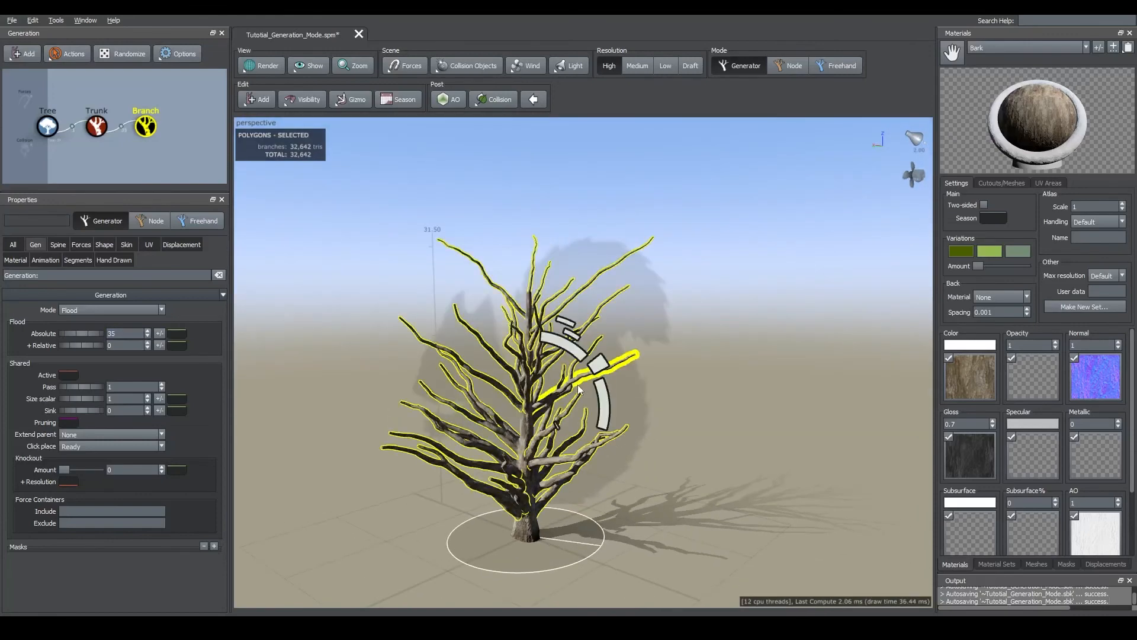
pyautogui.click(670, 377)
pyautogui.click(571, 382)
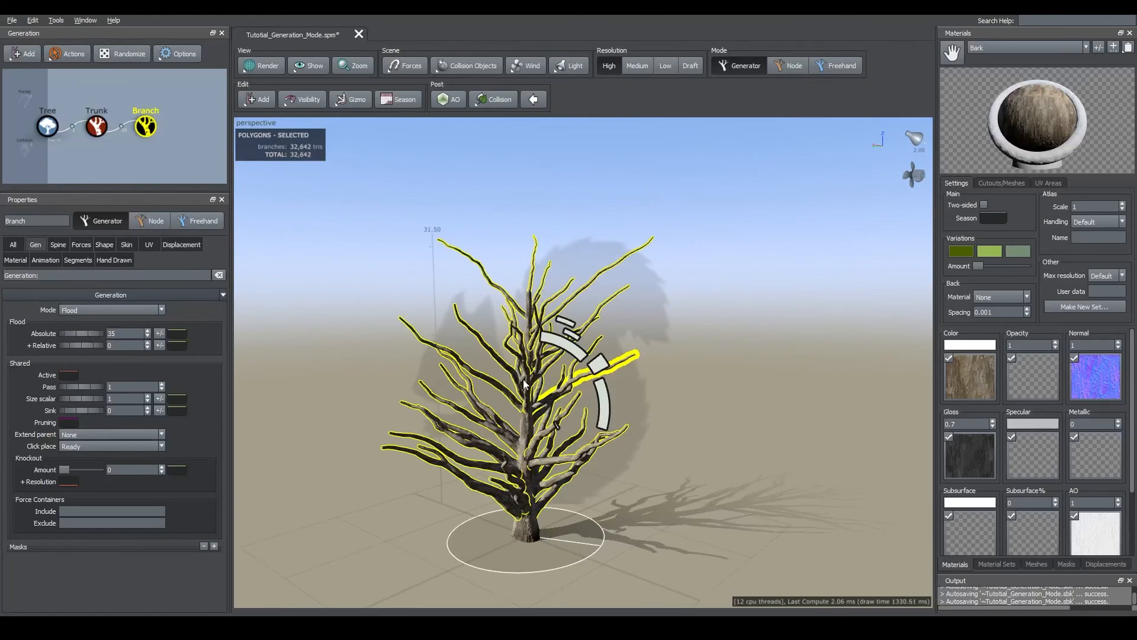
pyautogui.click(646, 376)
pyautogui.moveTo(492, 410); pyautogui.dragTo(570, 401)
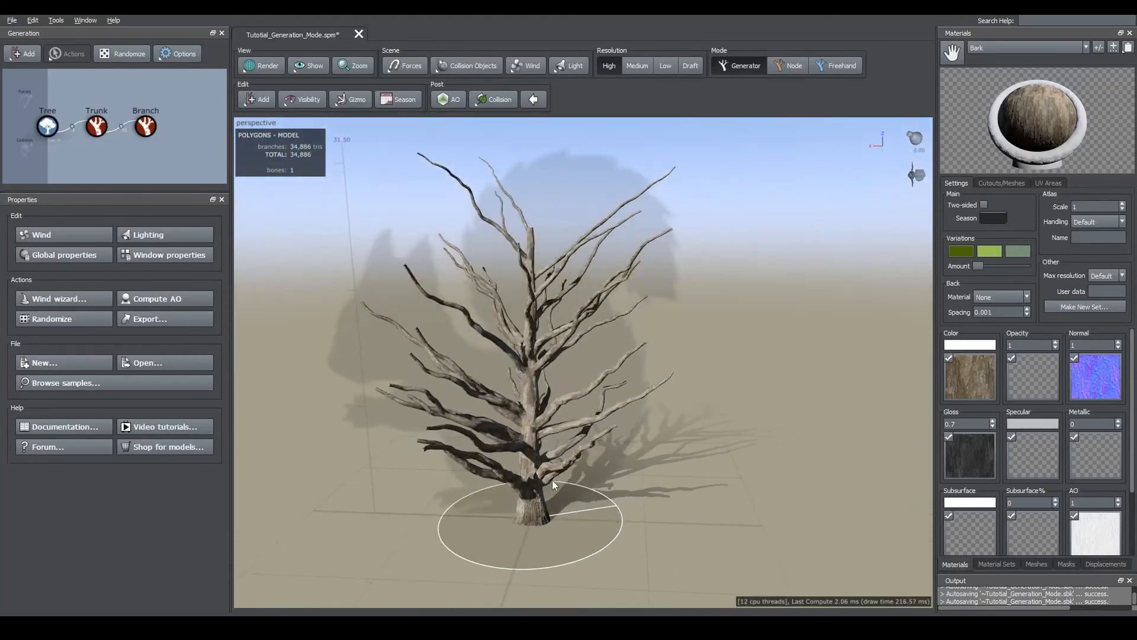
pyautogui.moveTo(559, 421); pyautogui.dragTo(547, 243)
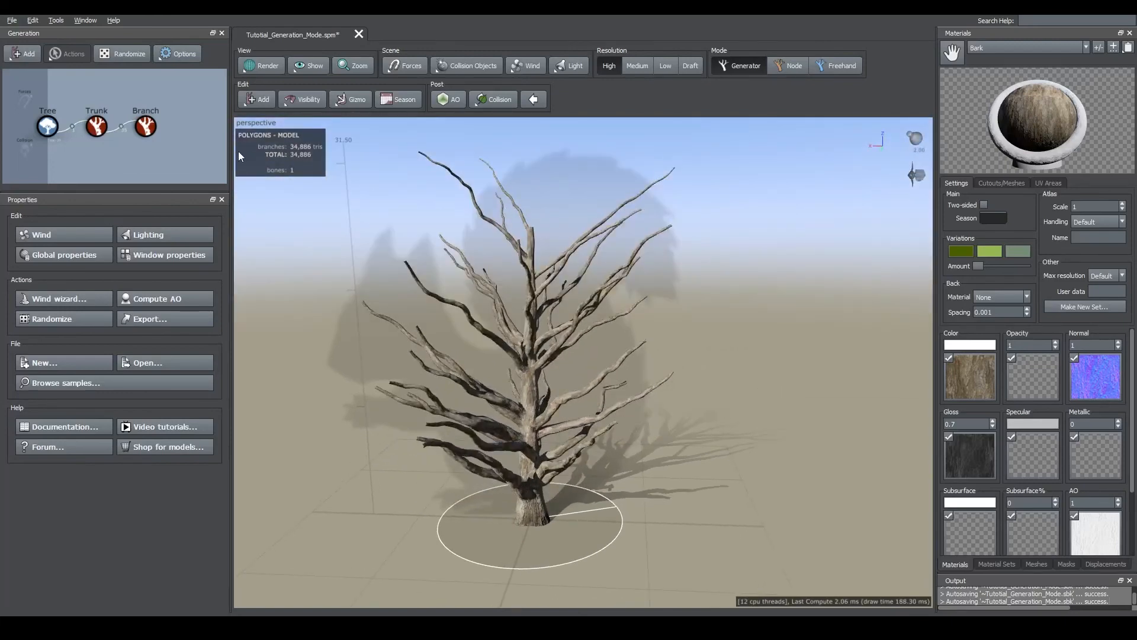
pyautogui.click(145, 126)
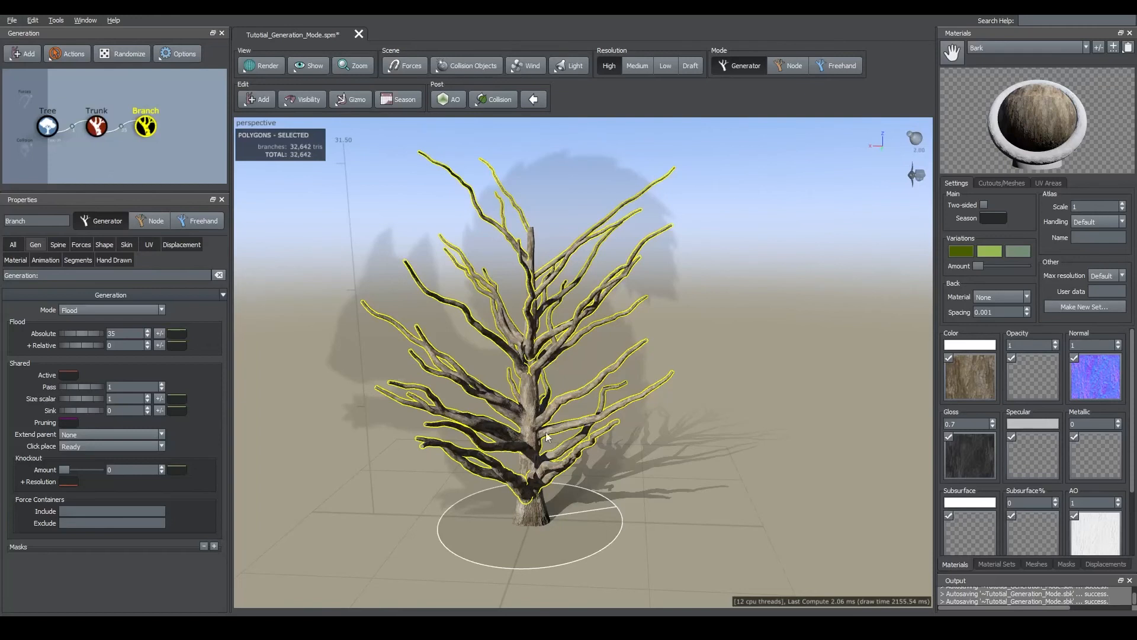
pyautogui.click(694, 405)
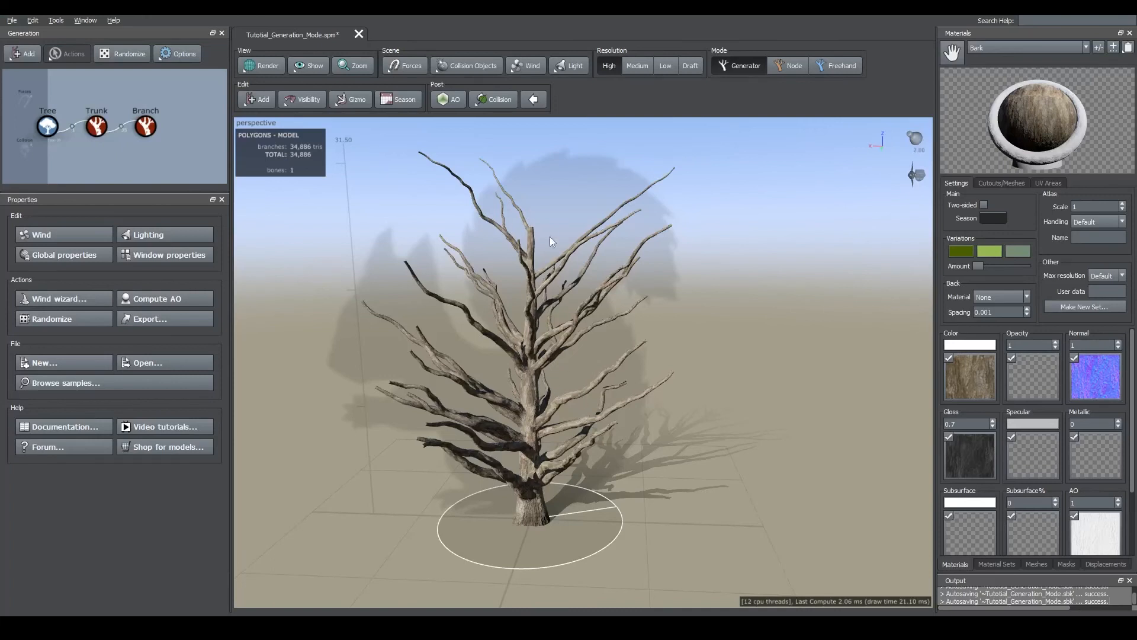
# Change the Branch generator's mode from Flood to Parent
pyautogui.click(146, 126)
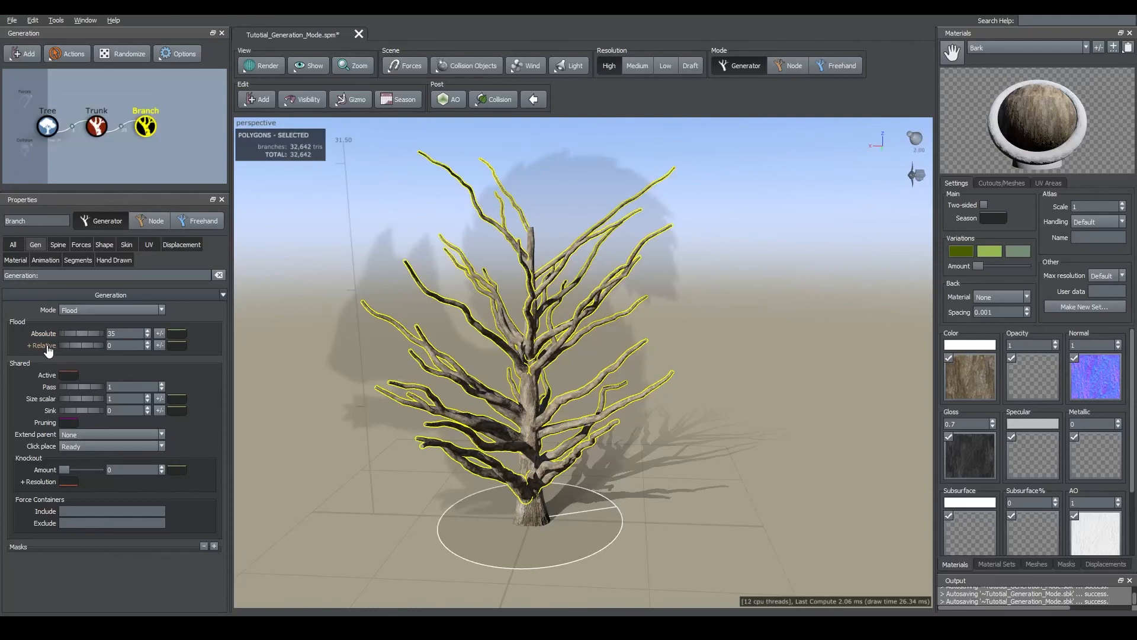
pyautogui.click(127, 310)
pyautogui.click(112, 330)
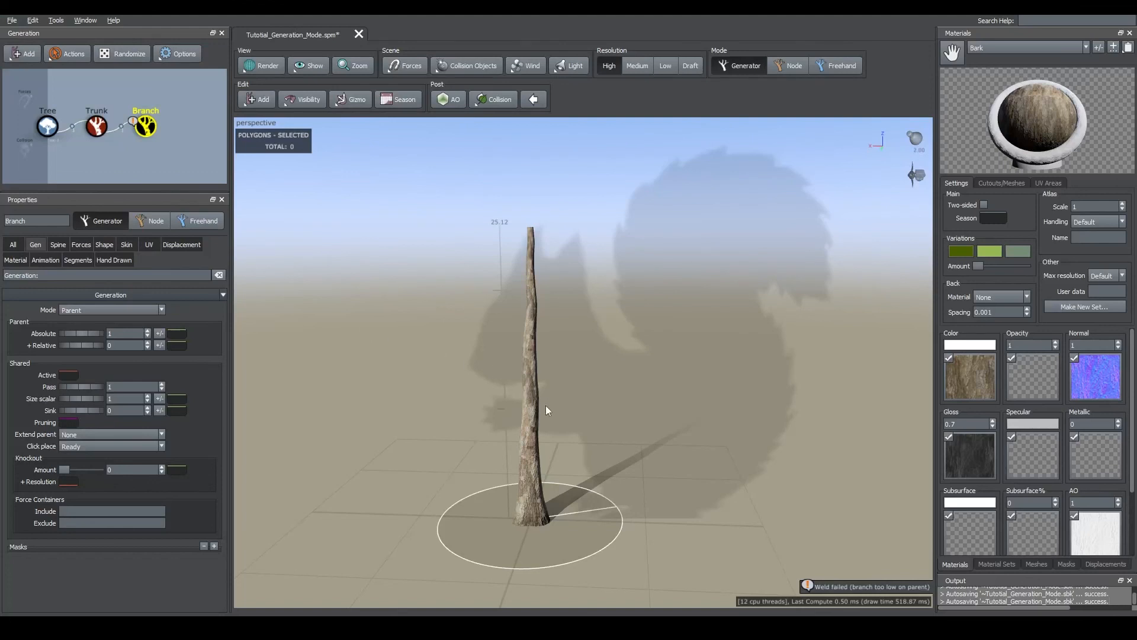
# Set the Branch generator's Absolute count to 2 in Parent mode
pyautogui.moveTo(507, 433)
pyautogui.mouseDown()
pyautogui.moveTo(523, 432)
pyautogui.moveTo(514, 432)
pyautogui.mouseUp()
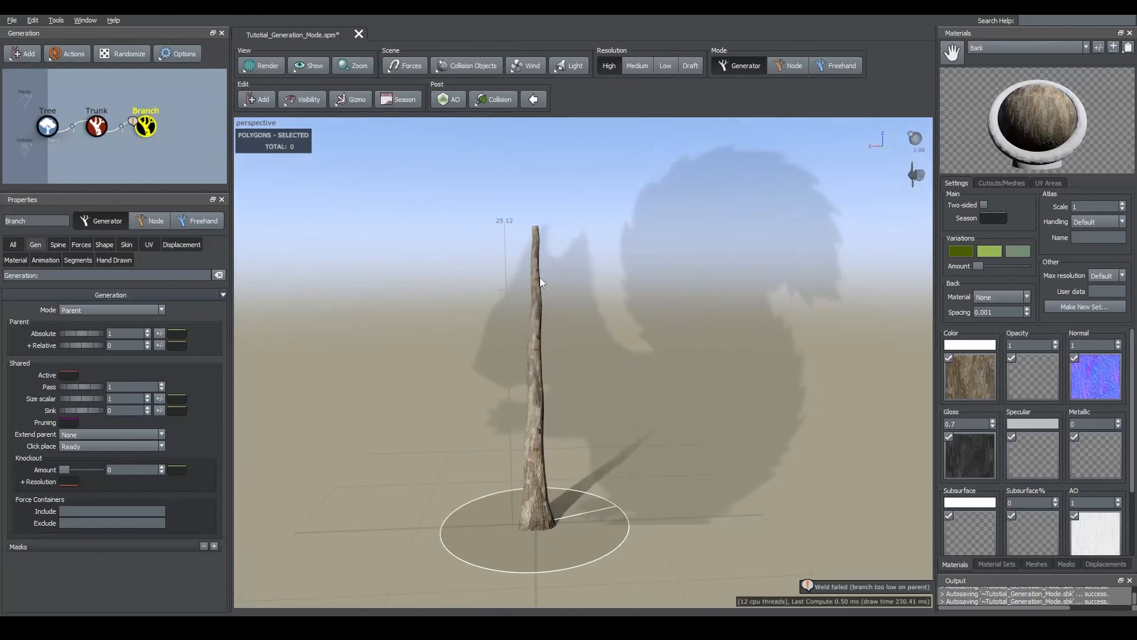
pyautogui.click(98, 126)
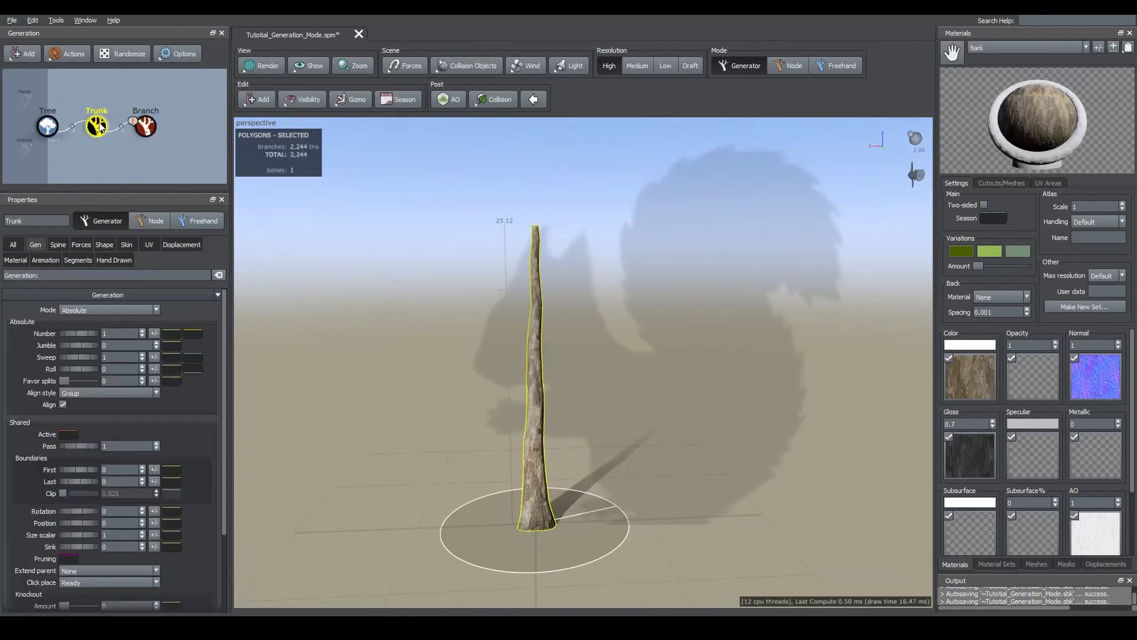
pyautogui.click(137, 125)
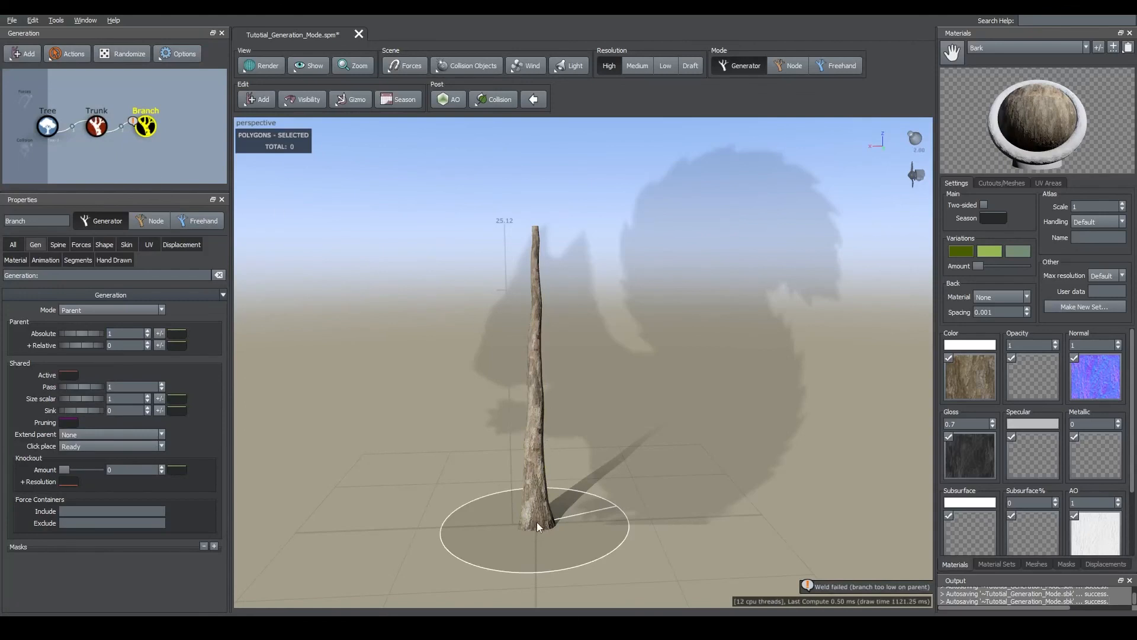
pyautogui.click(146, 126)
pyautogui.moveTo(124, 333); pyautogui.dragTo(91, 333)
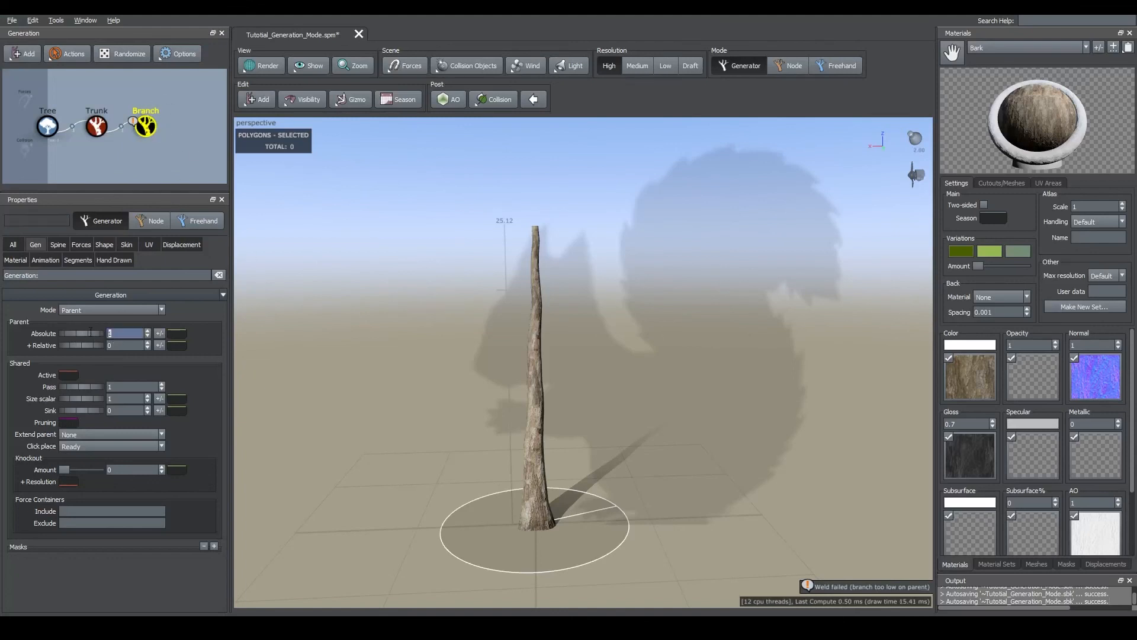
pyautogui.write('2')
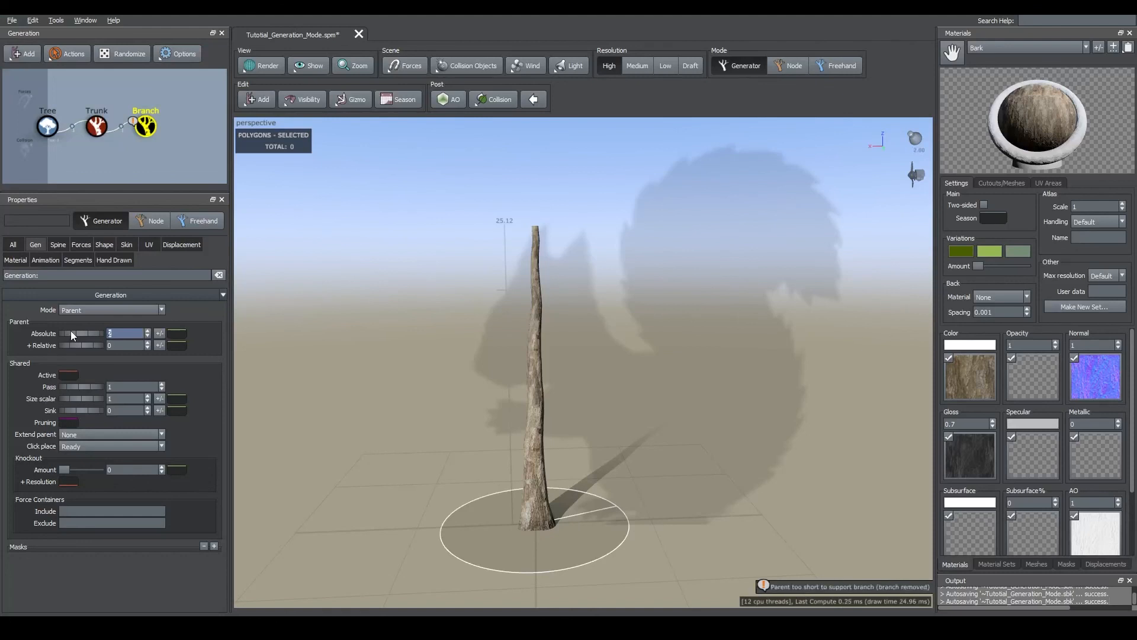
pyautogui.moveTo(578, 254); pyautogui.dragTo(585, 288)
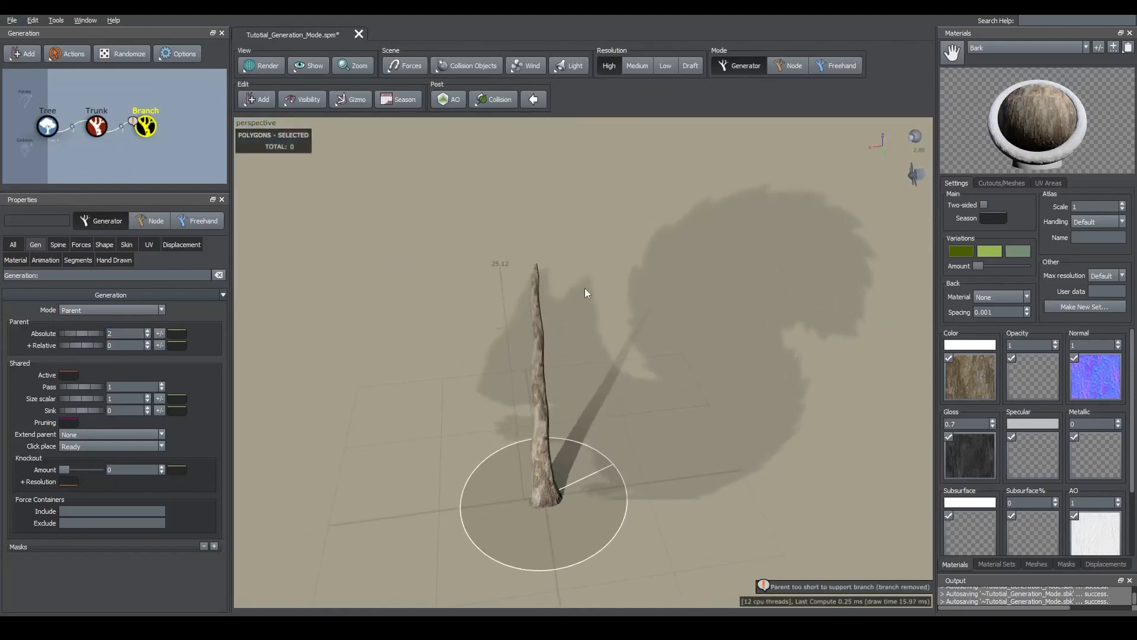
# Delete the Branch generator and change the Trunk generator's mode from Absolute to Parent
pyautogui.moveTo(94, 334); pyautogui.dragTo(122, 332)
pyautogui.press('Delete')
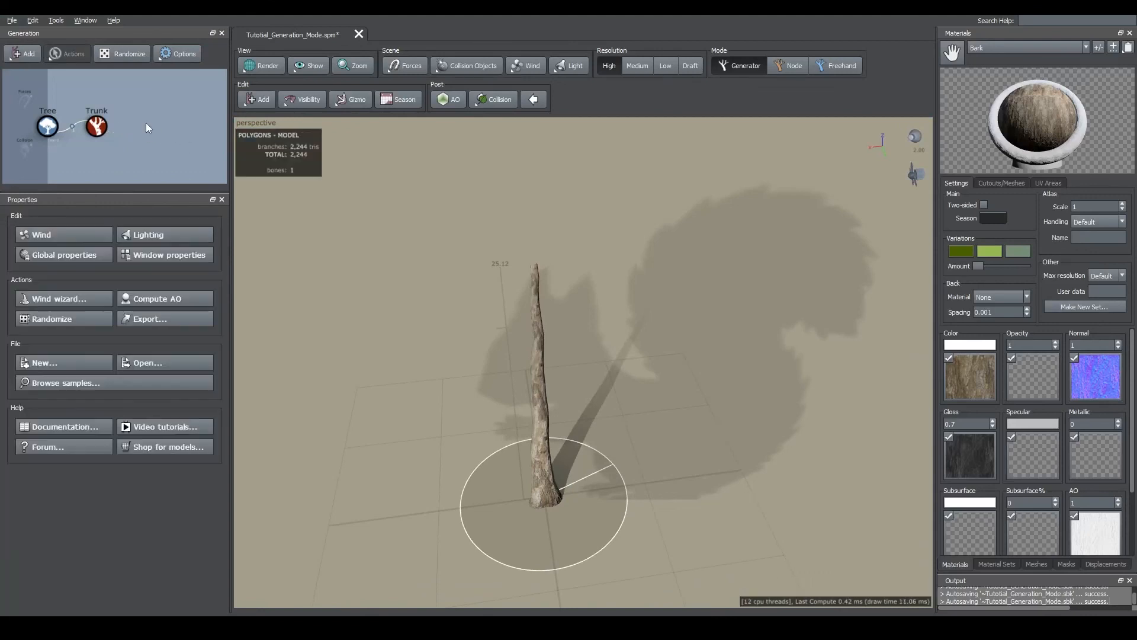
pyautogui.click(96, 126)
pyautogui.click(115, 309)
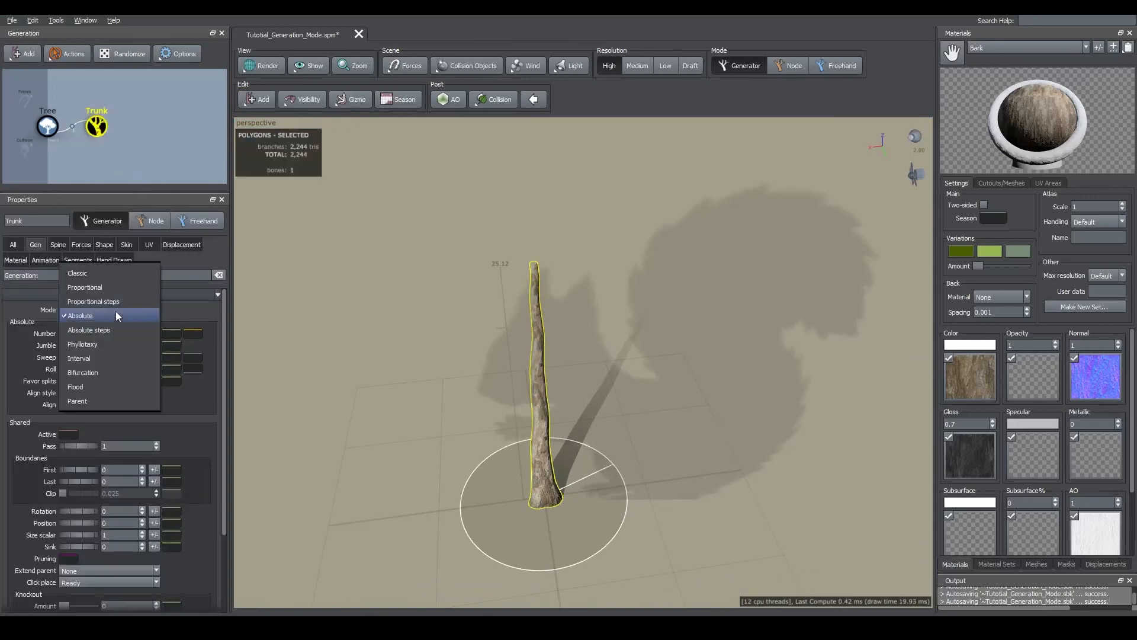
pyautogui.click(98, 399)
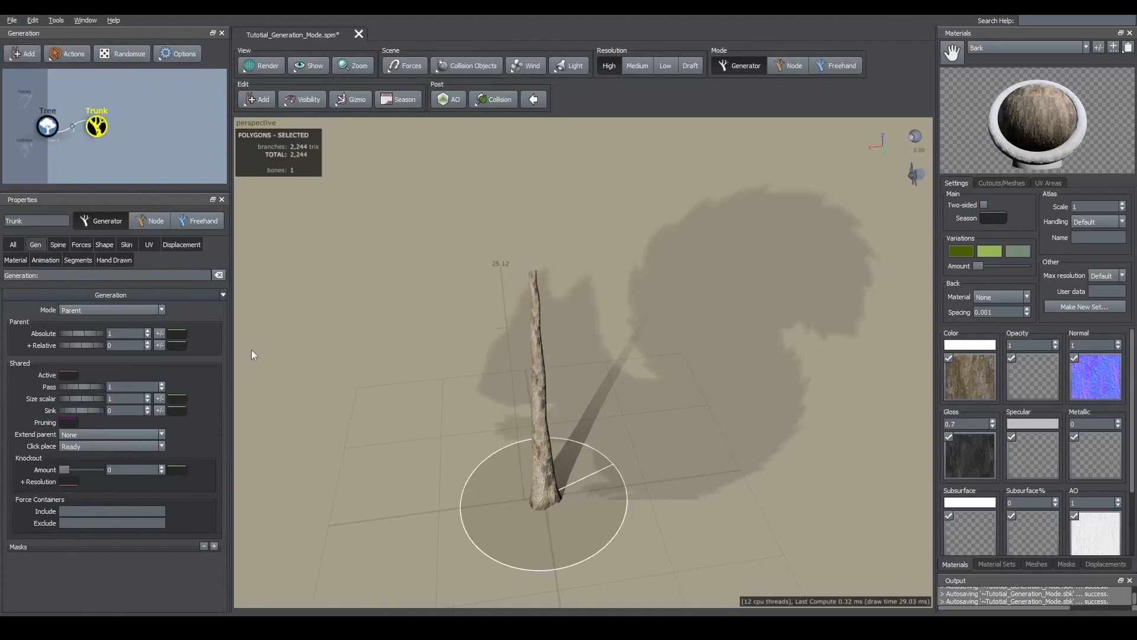
# Set the Trunk generator's Absolute count to 2 and inspect where the trunks merge
pyautogui.moveTo(447, 362); pyautogui.dragTo(477, 320)
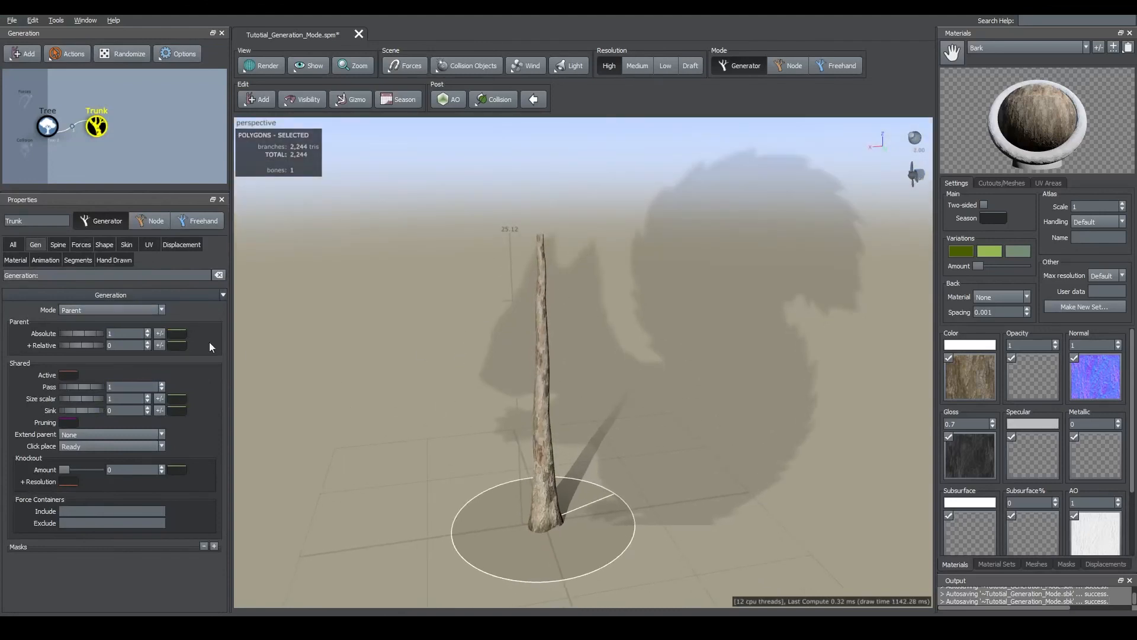
pyautogui.click(134, 333)
pyautogui.press('Return')
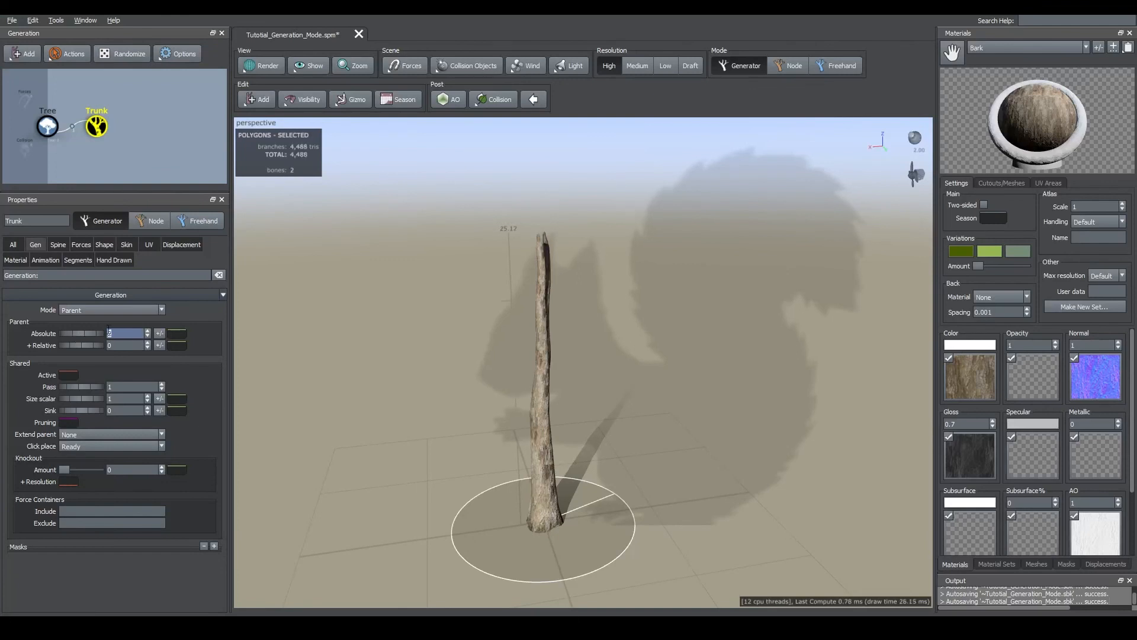
pyautogui.moveTo(503, 330); pyautogui.dragTo(625, 328)
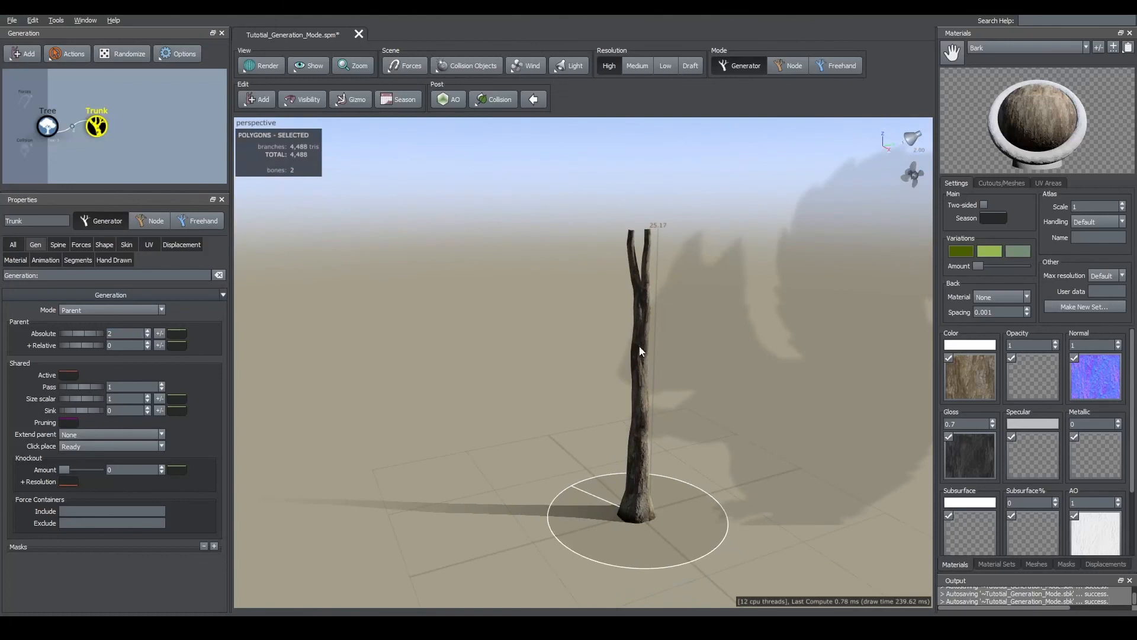
pyautogui.scroll(5, 631, 325)
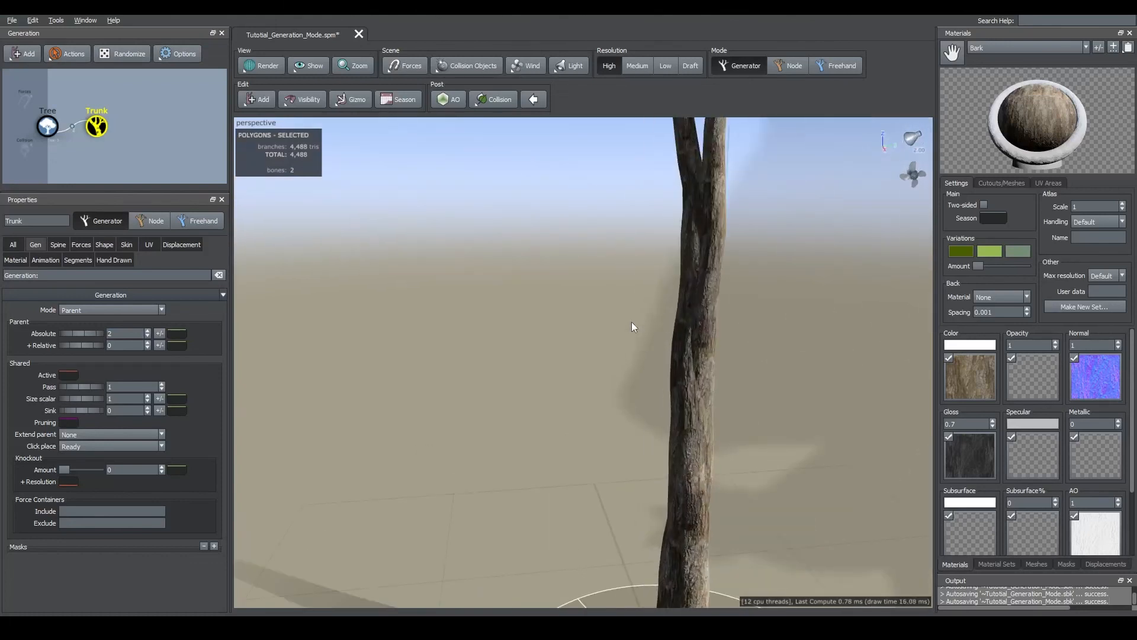
pyautogui.scroll(-5, 634, 327)
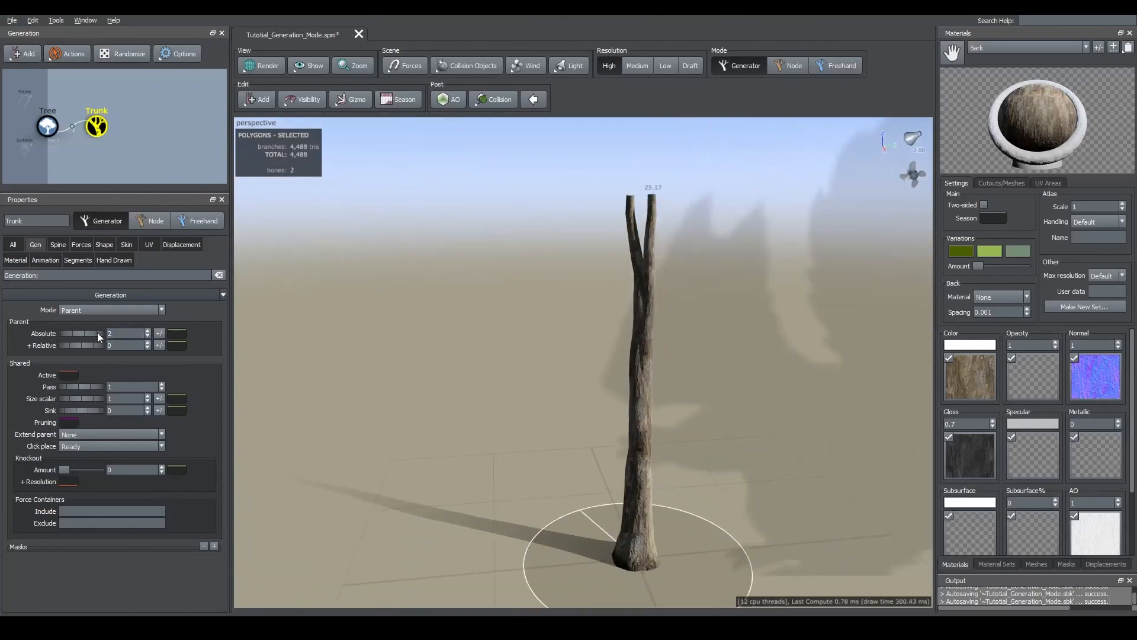
# Set the Trunk generator's Absolute count to 3 and inspect the trunks
pyautogui.moveTo(125, 332); pyautogui.dragTo(69, 326)
pyautogui.write('3')
pyautogui.press('Return')
pyautogui.moveTo(836, 118); pyautogui.dragTo(695, 254)
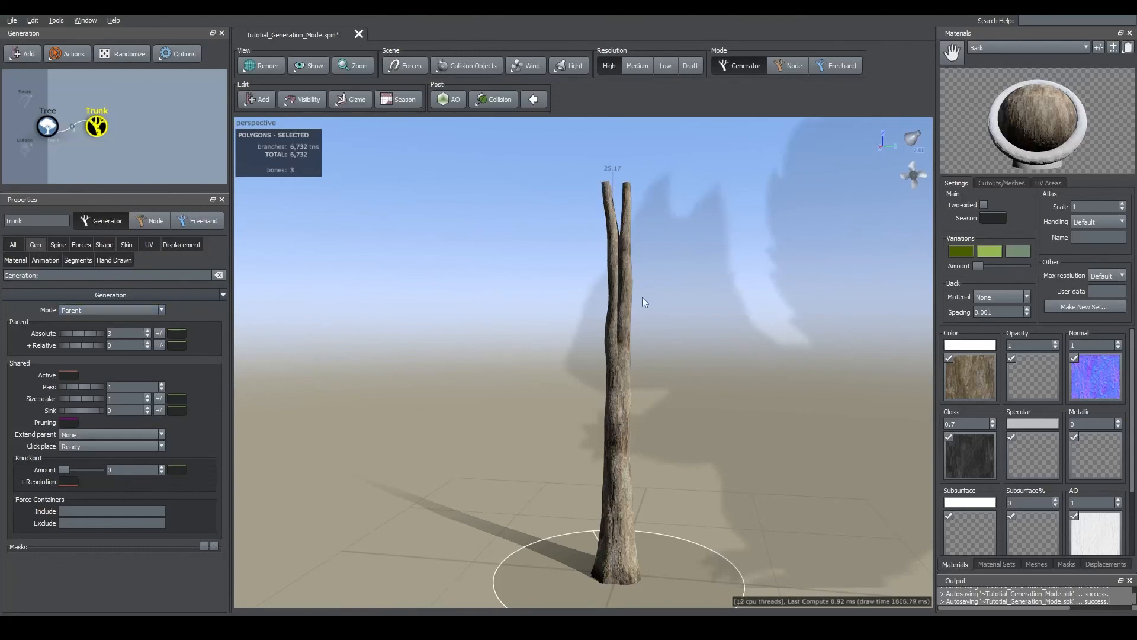
pyautogui.moveTo(616, 262); pyautogui.dragTo(620, 278)
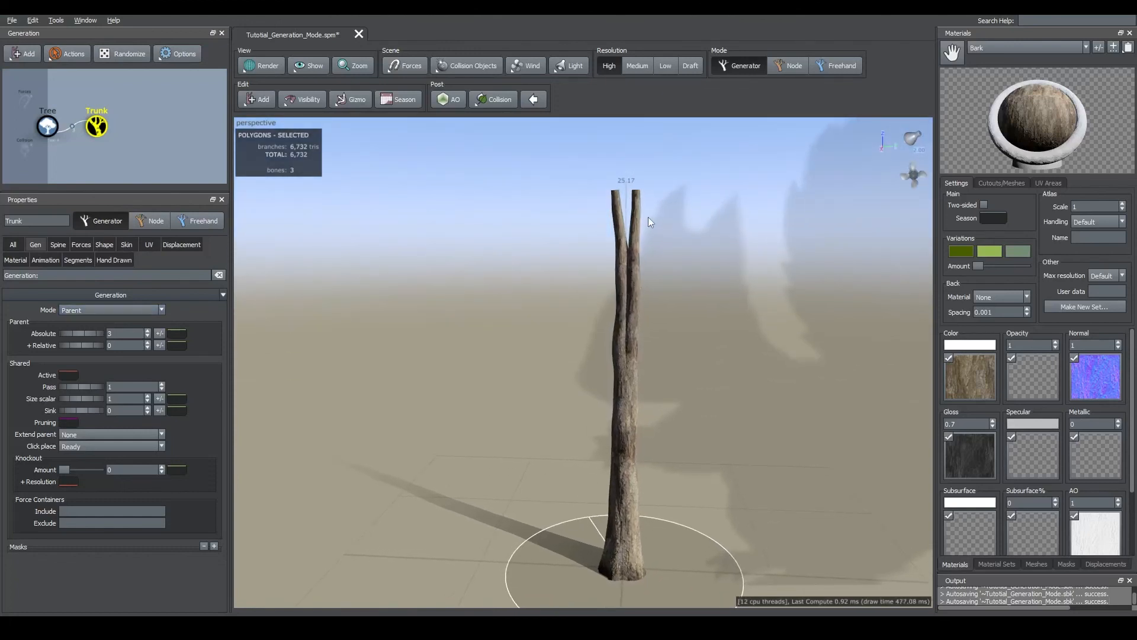
pyautogui.scroll(2, 621, 326)
pyautogui.scroll(-4, 621, 325)
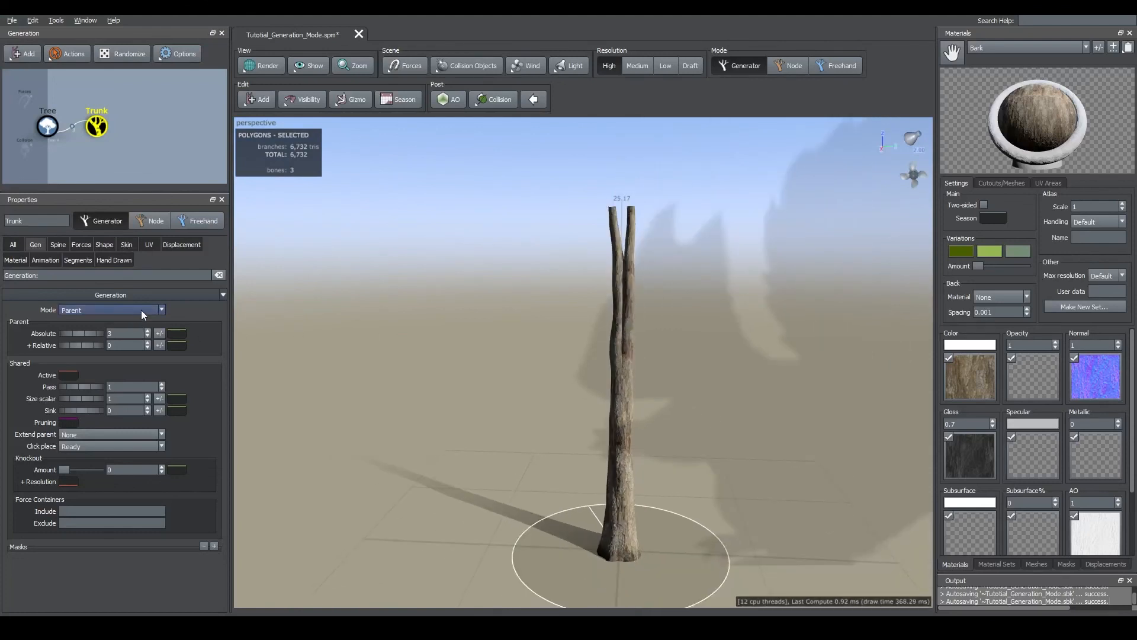
pyautogui.click(141, 310)
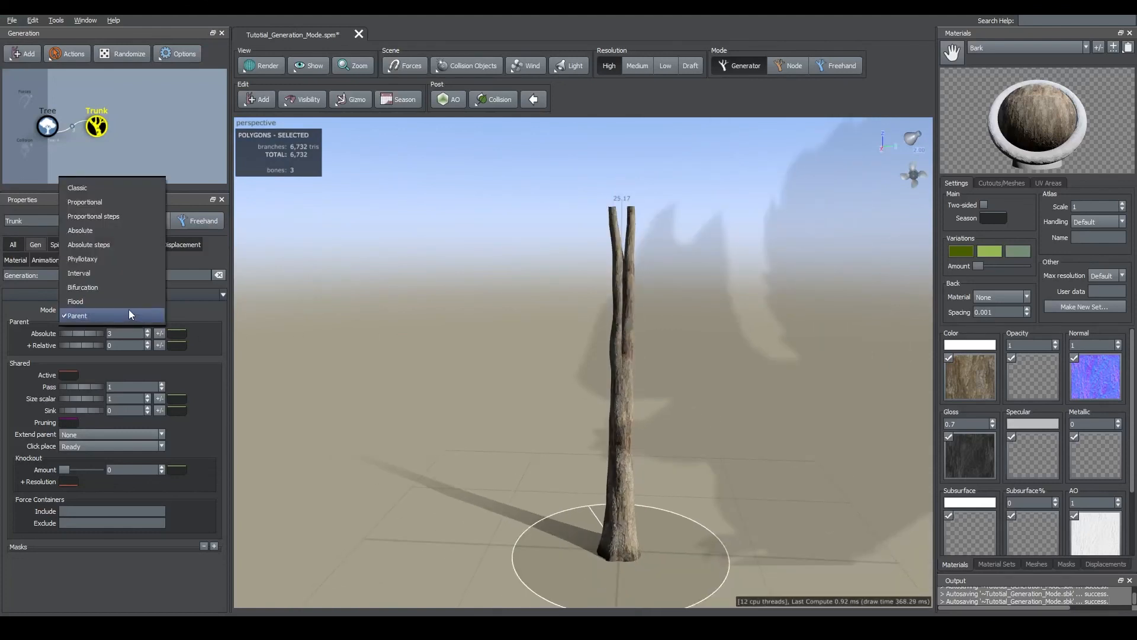
pyautogui.click(197, 321)
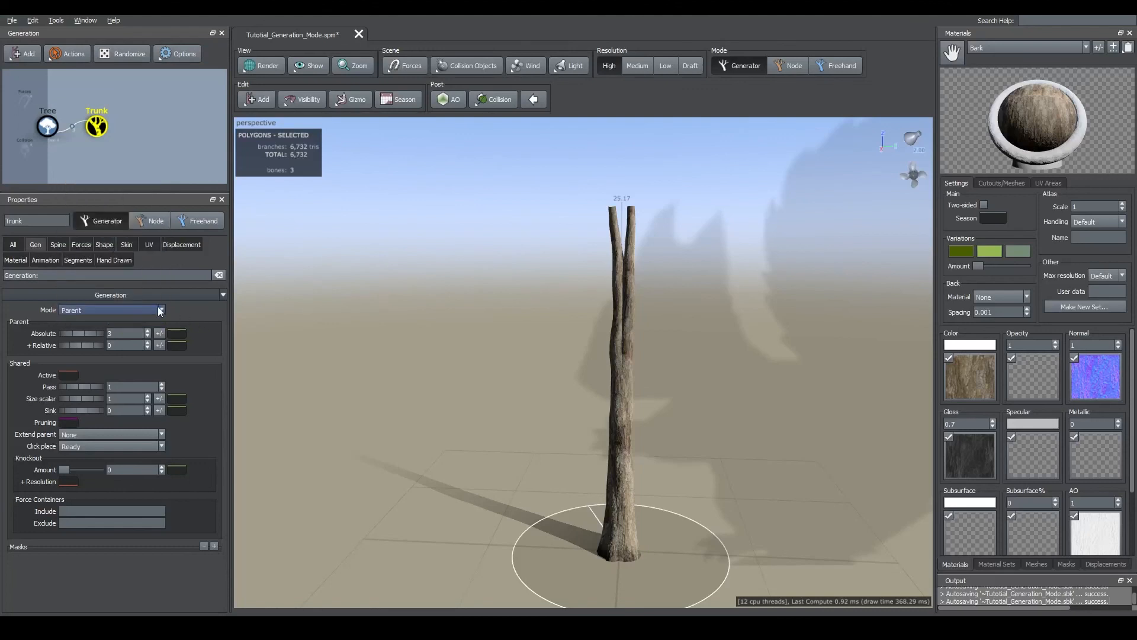
pyautogui.click(124, 310)
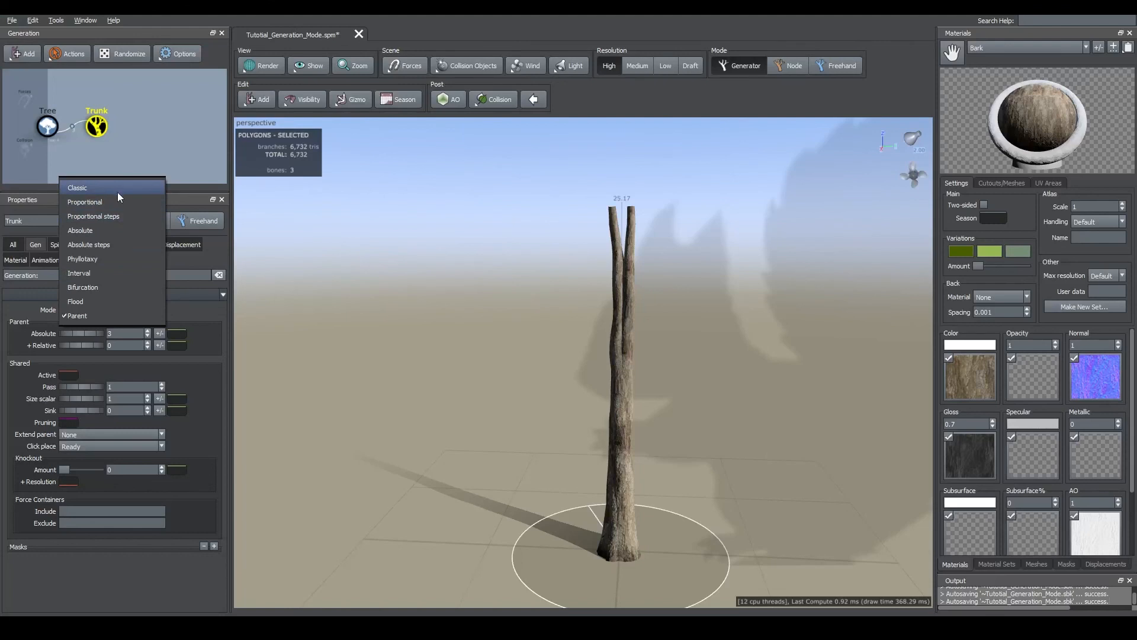
pyautogui.rightClick(100, 130)
pyautogui.moveTo(152, 143)
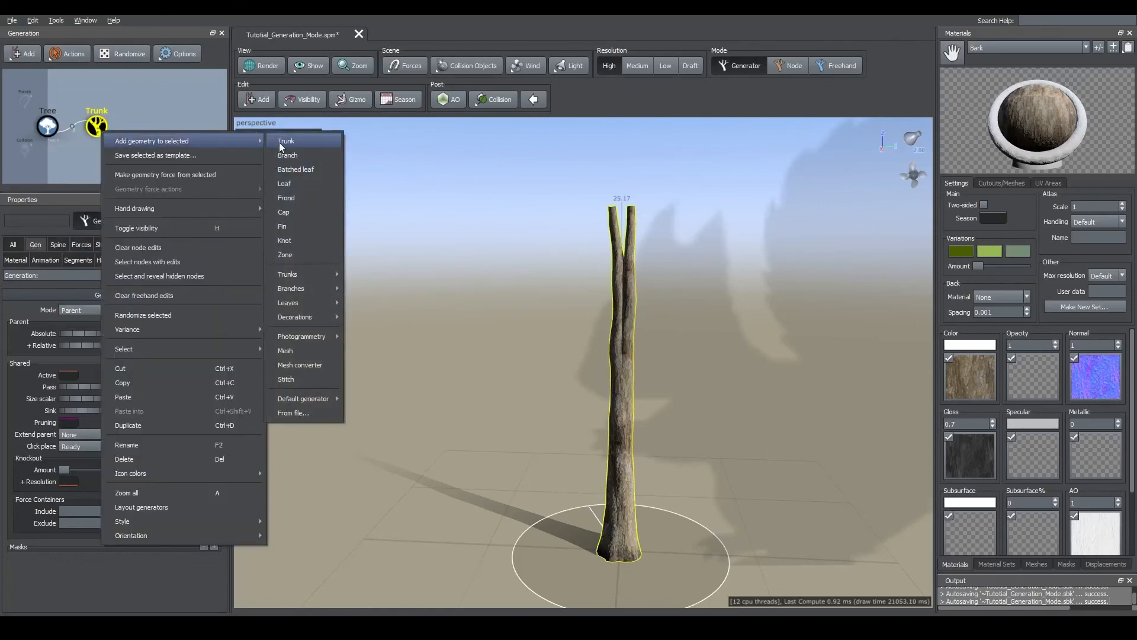
pyautogui.click(279, 143)
pyautogui.click(196, 126)
pyautogui.press('Delete')
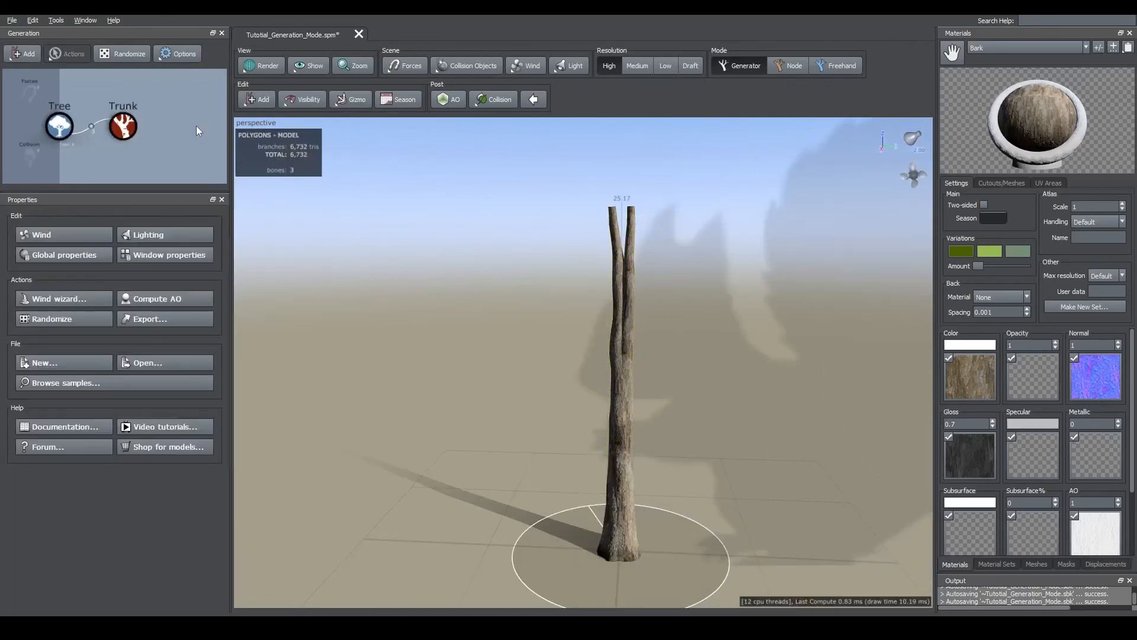
# Add a standard Branch generator to the Trunk generator
pyautogui.rightClick(131, 126)
pyautogui.moveTo(190, 132)
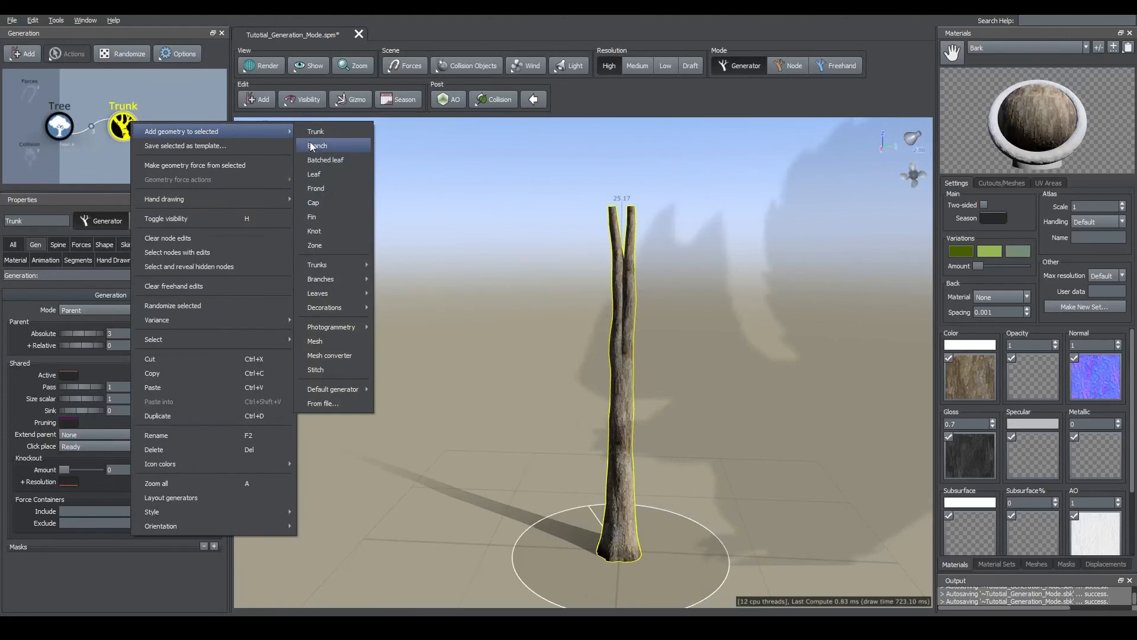
pyautogui.click(323, 145)
# Review the Branch generator's generation modes and its property groups, including Generation, Spine, Shape, Skin and Displacement
pyautogui.click(95, 310)
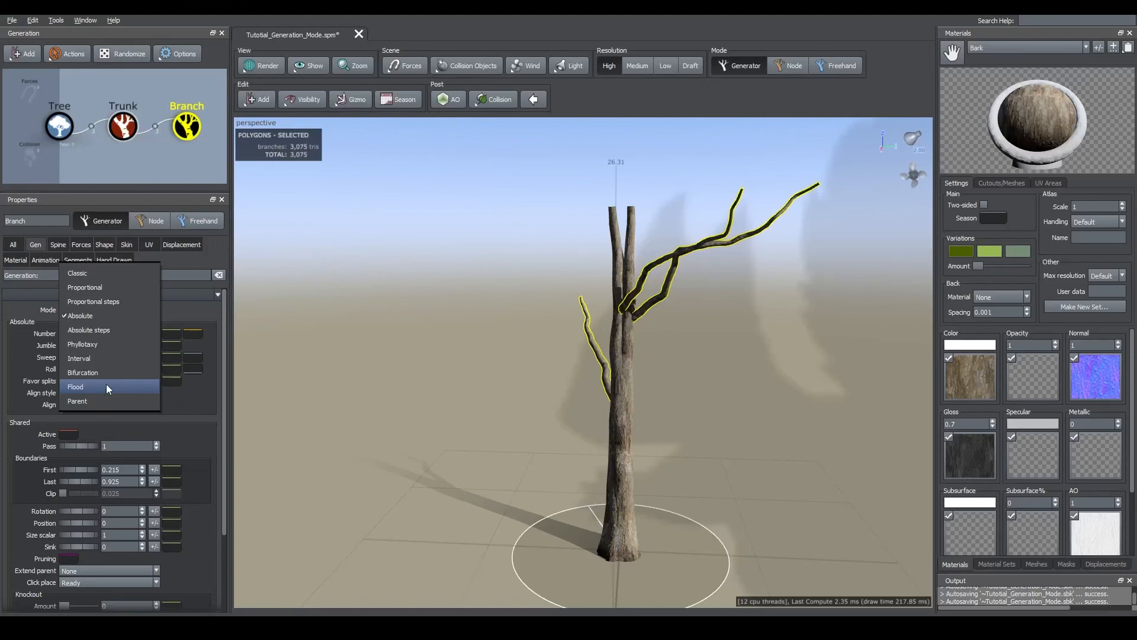
pyautogui.click(197, 264)
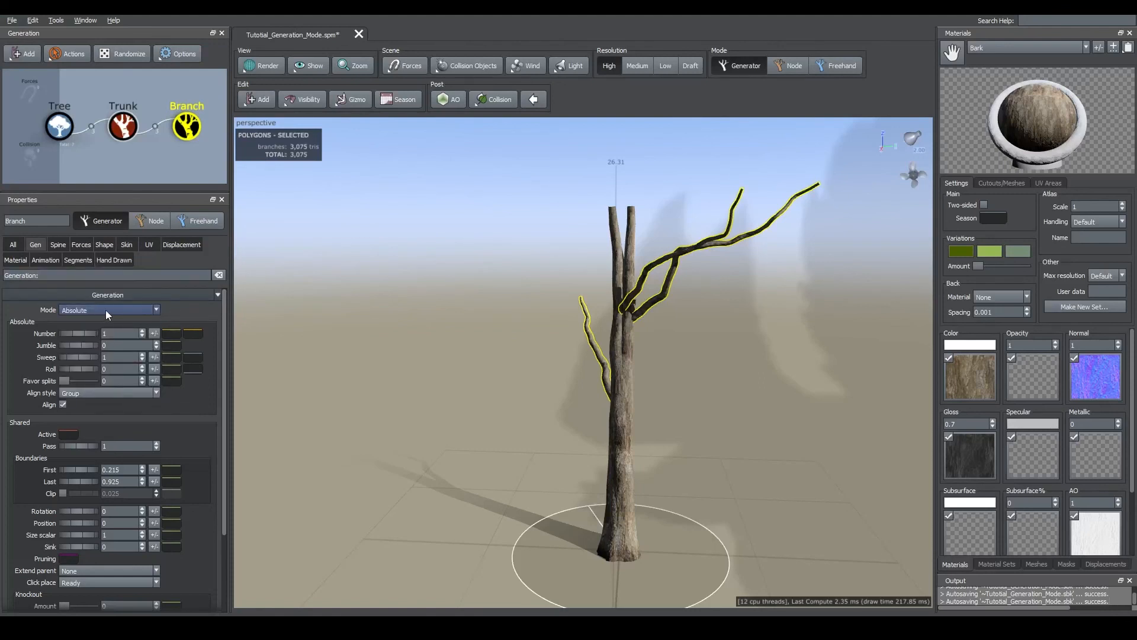
pyautogui.click(67, 311)
pyautogui.click(184, 311)
pyautogui.click(58, 245)
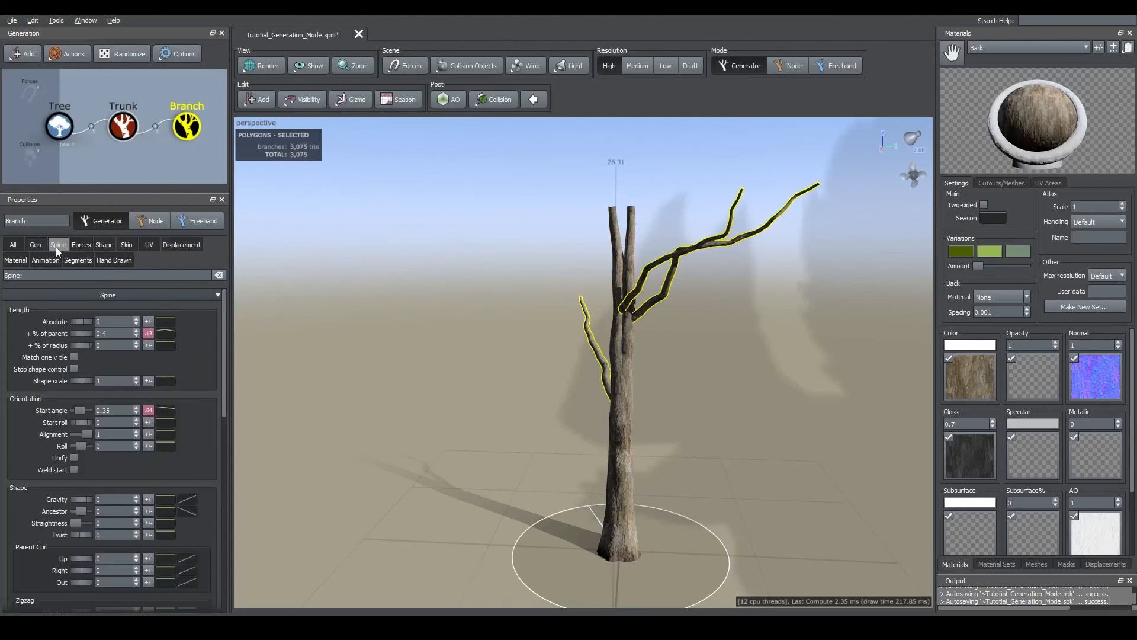
pyautogui.click(89, 247)
pyautogui.click(108, 244)
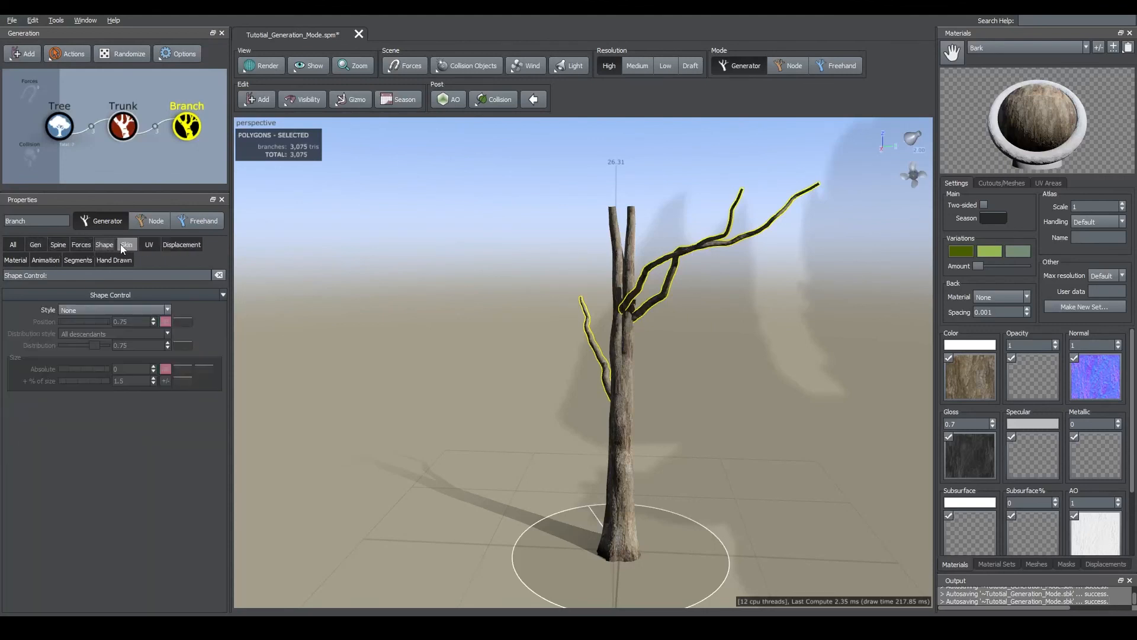
pyautogui.click(125, 244)
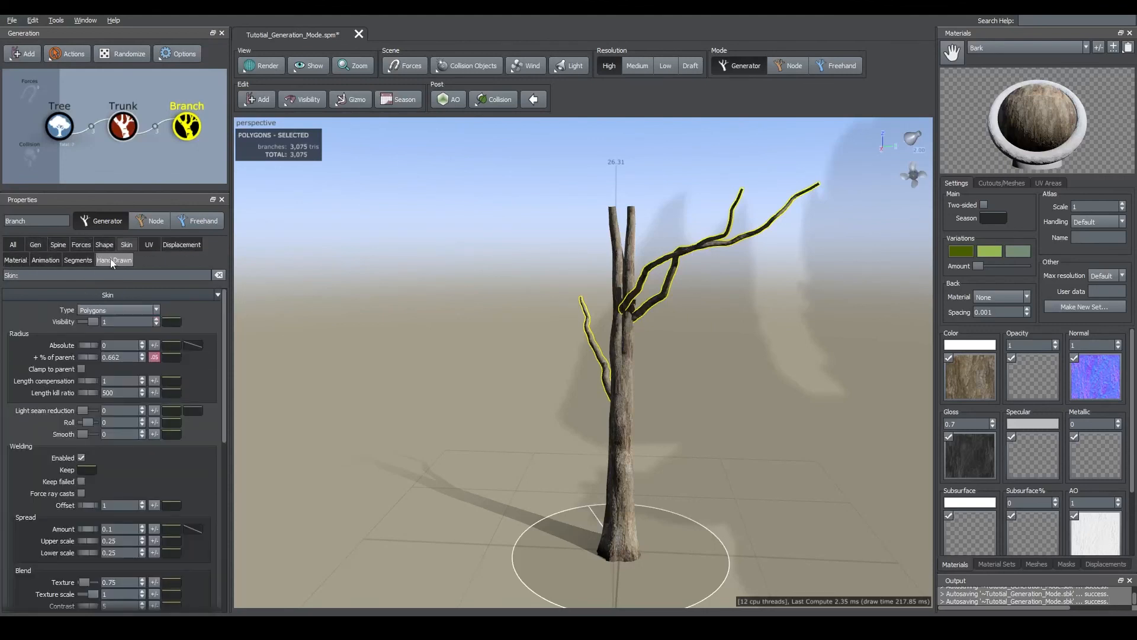
pyautogui.click(75, 259)
pyautogui.click(149, 246)
pyautogui.click(174, 243)
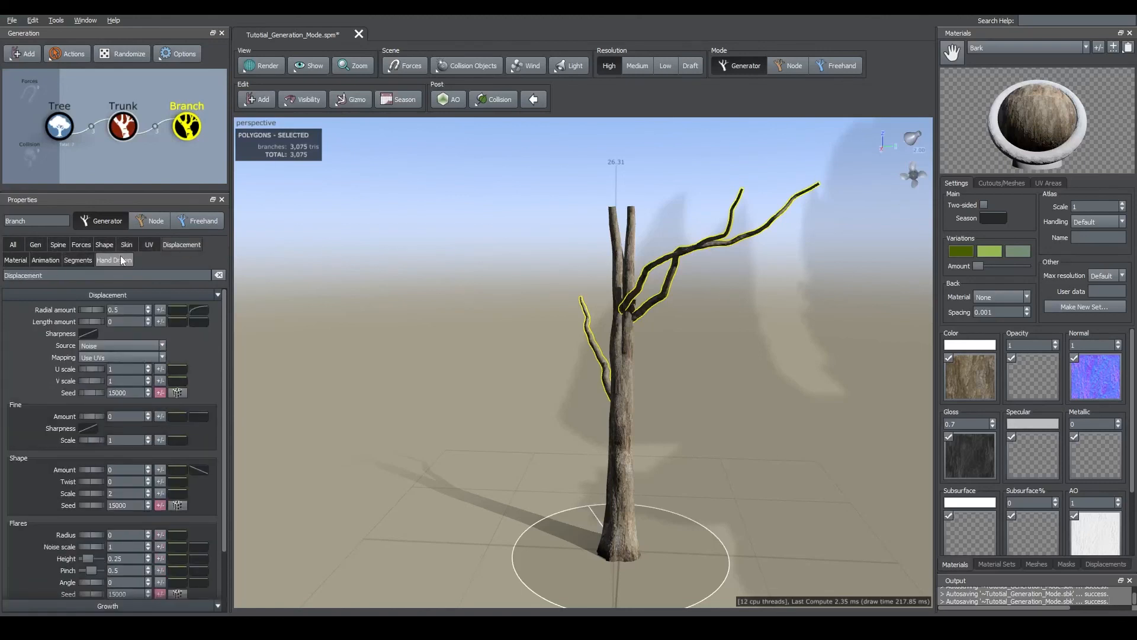
pyautogui.click(41, 244)
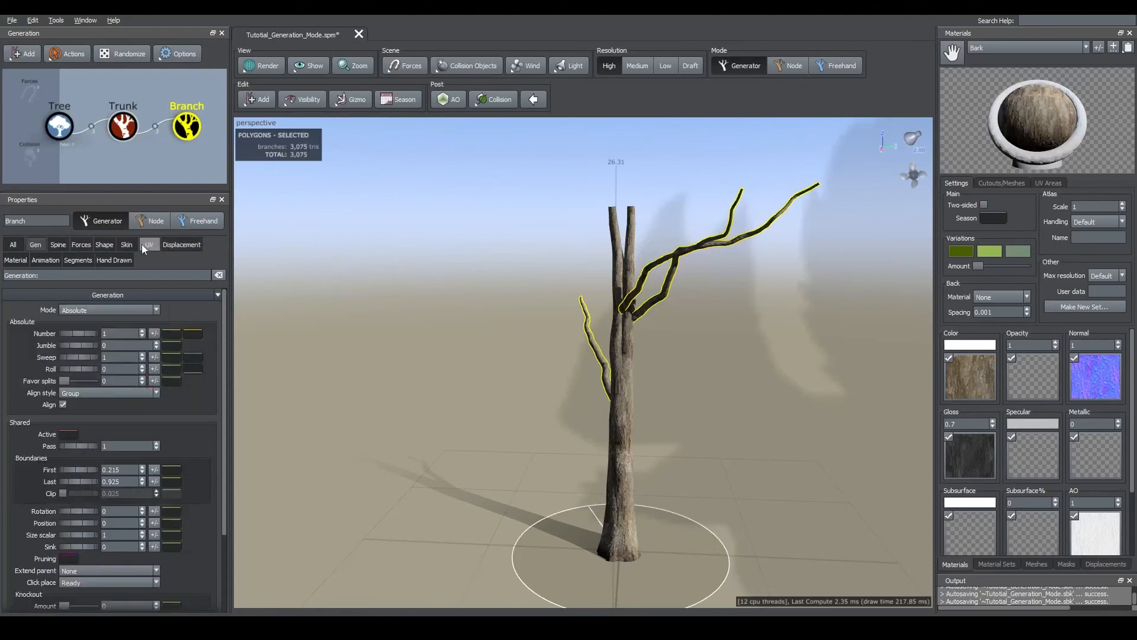
pyautogui.click(63, 245)
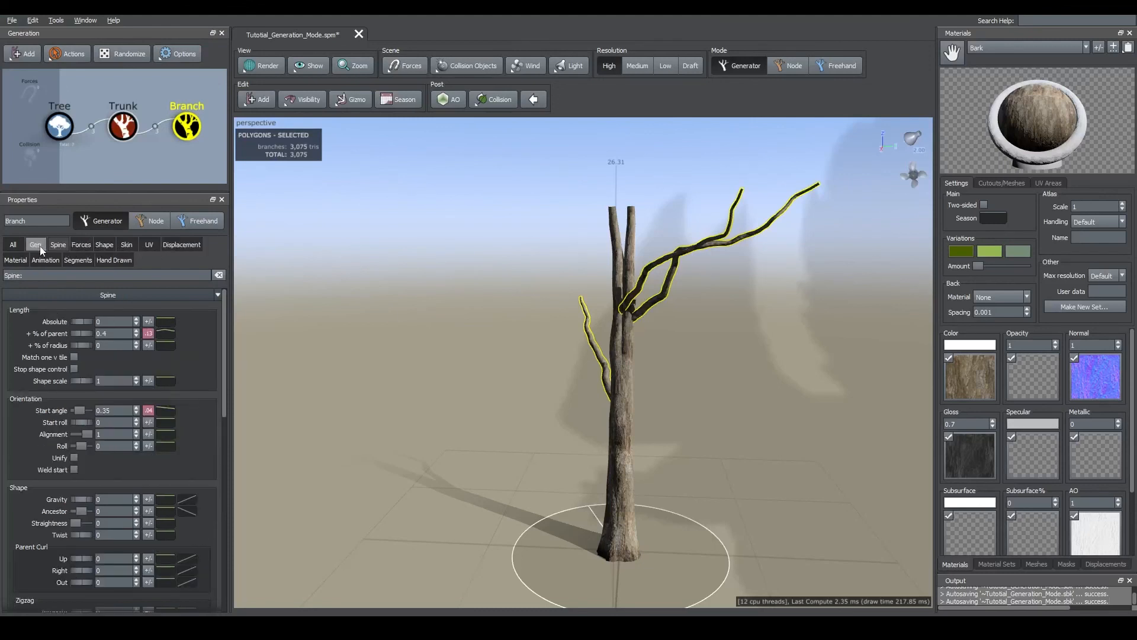
pyautogui.click(37, 247)
pyautogui.scroll(-3, 99, 378)
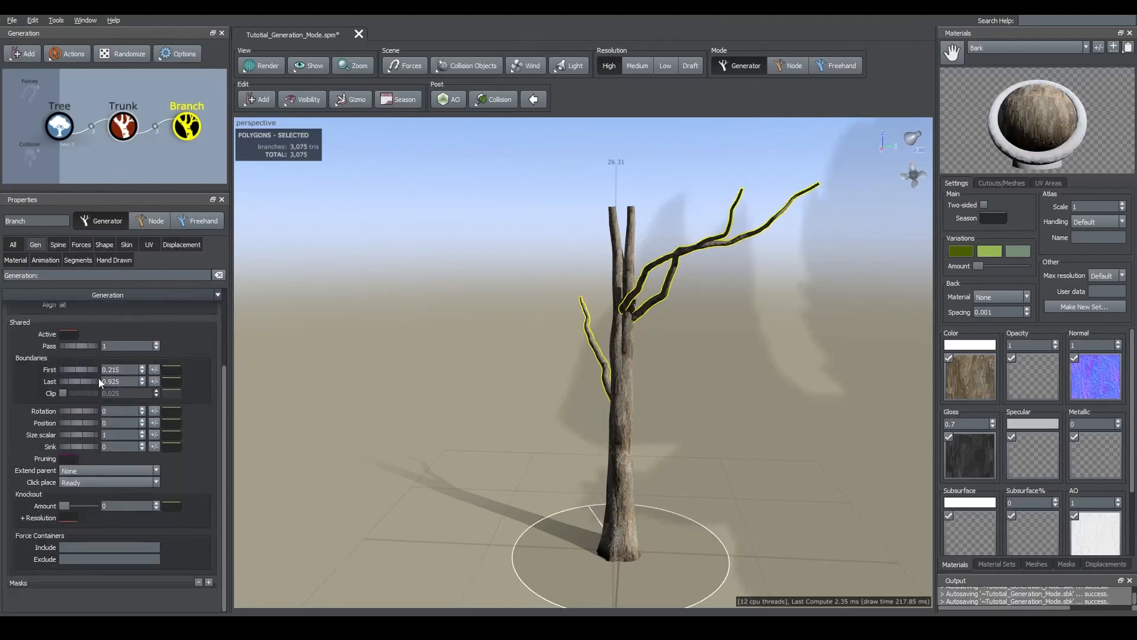
pyautogui.scroll(3, 109, 418)
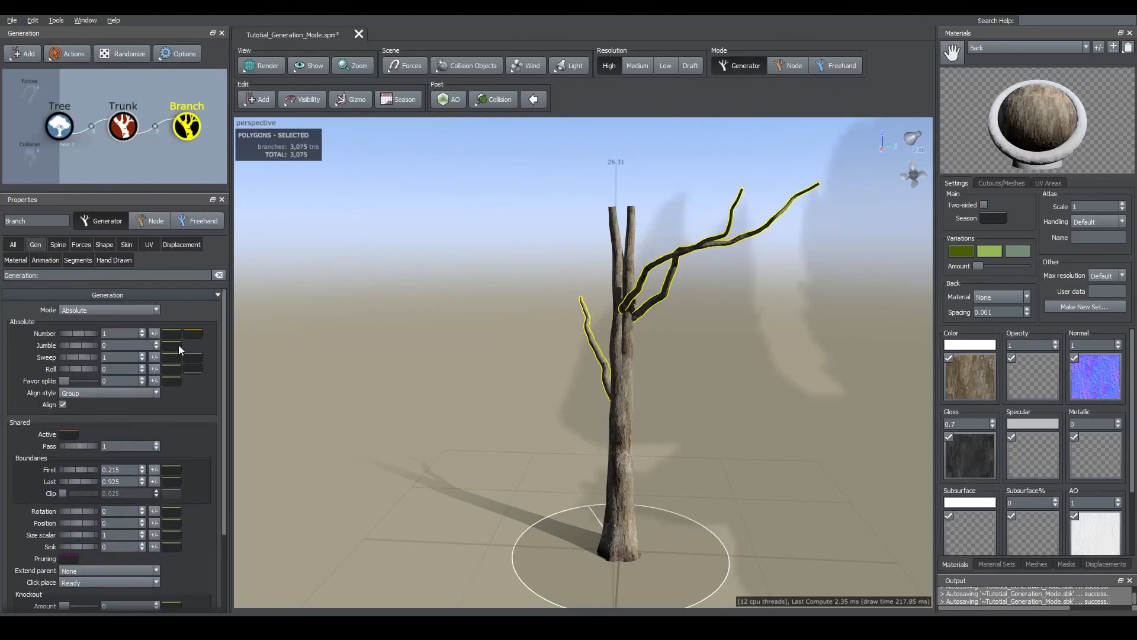
pyautogui.click(59, 246)
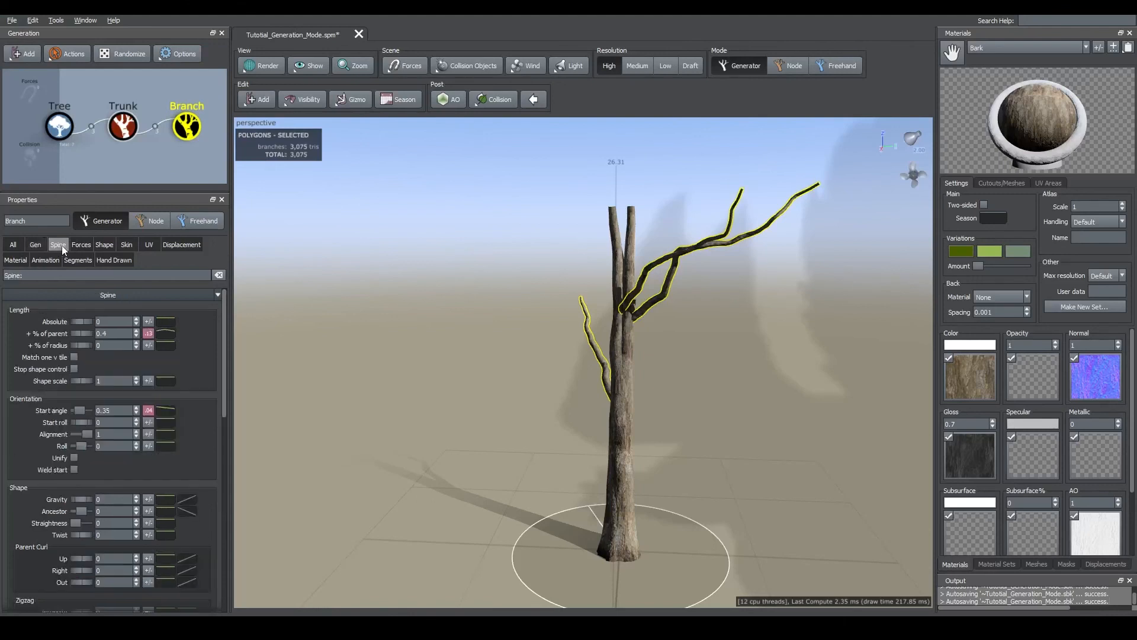